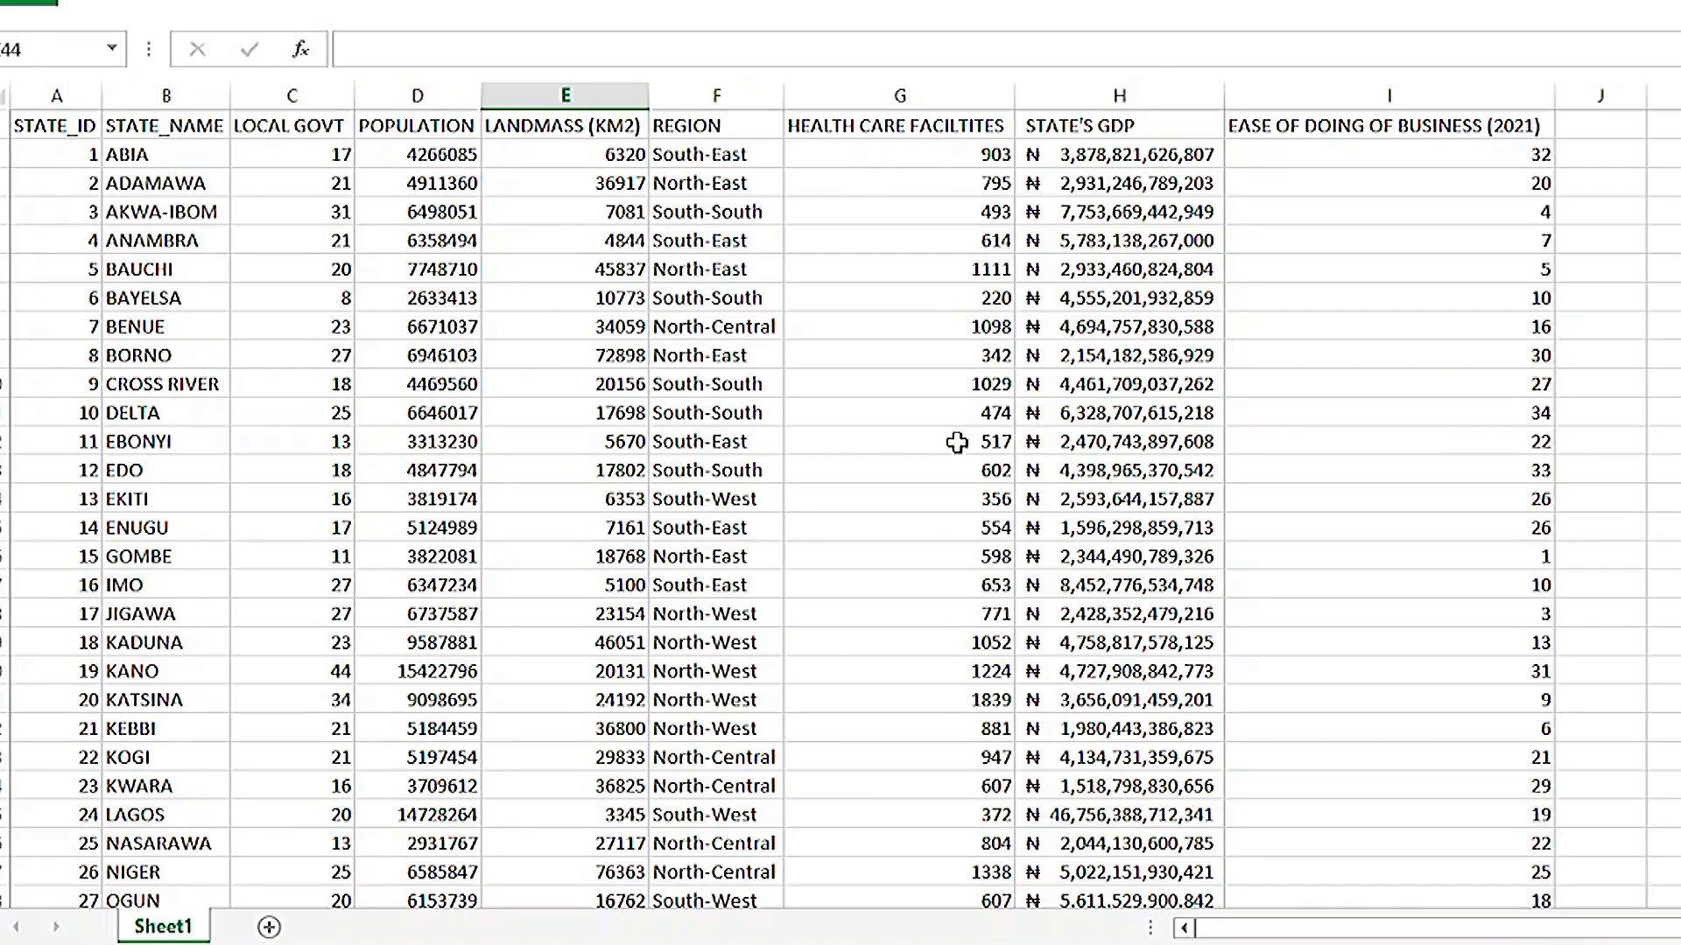
- Start a VLOOKUP formula in Delta's population cell E43 of the V-LOOKUP table, with D43 as the lookup value
scroll(957, 442, down, 8)
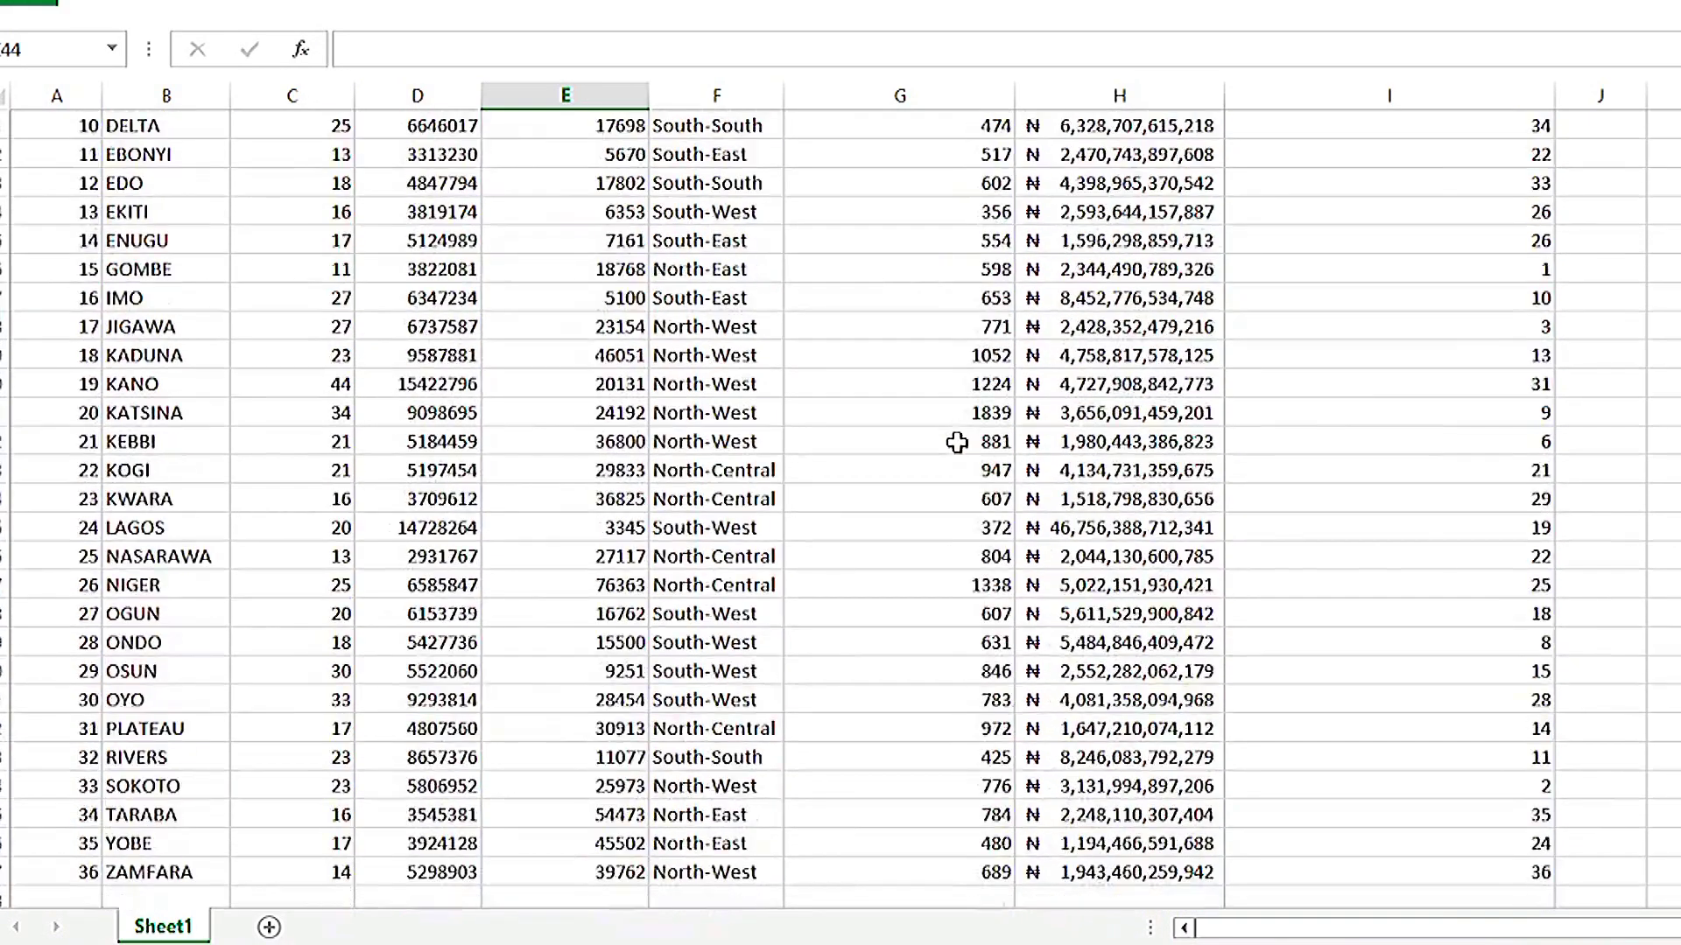
scroll(956, 442, down, 2)
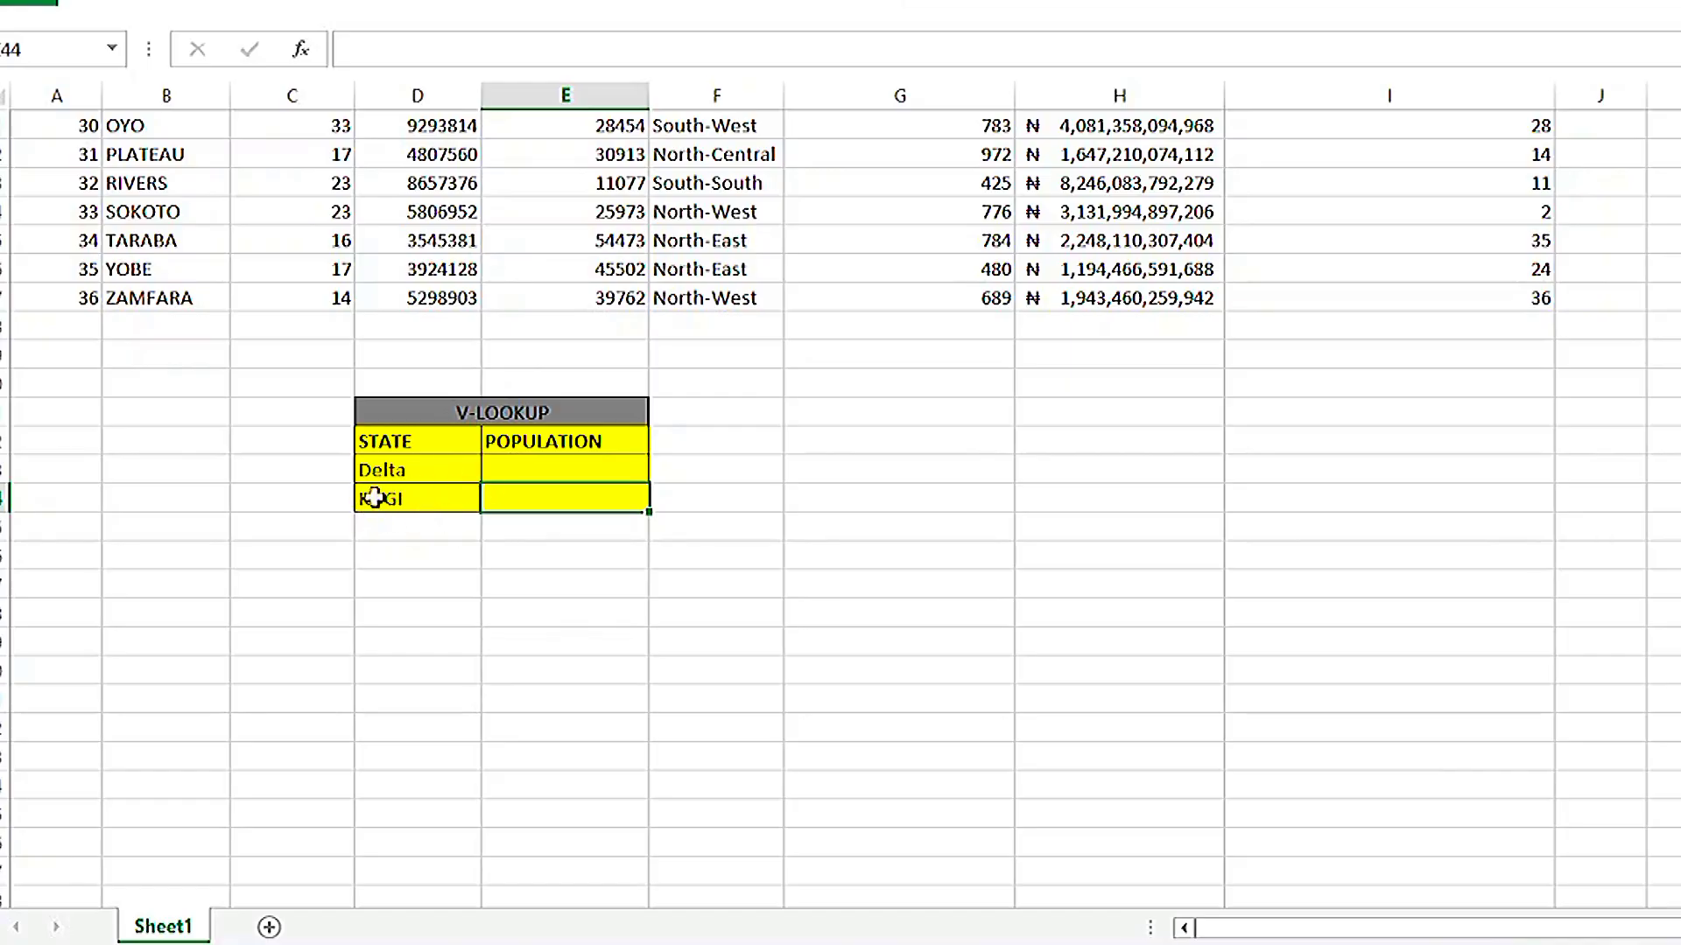
click(553, 470)
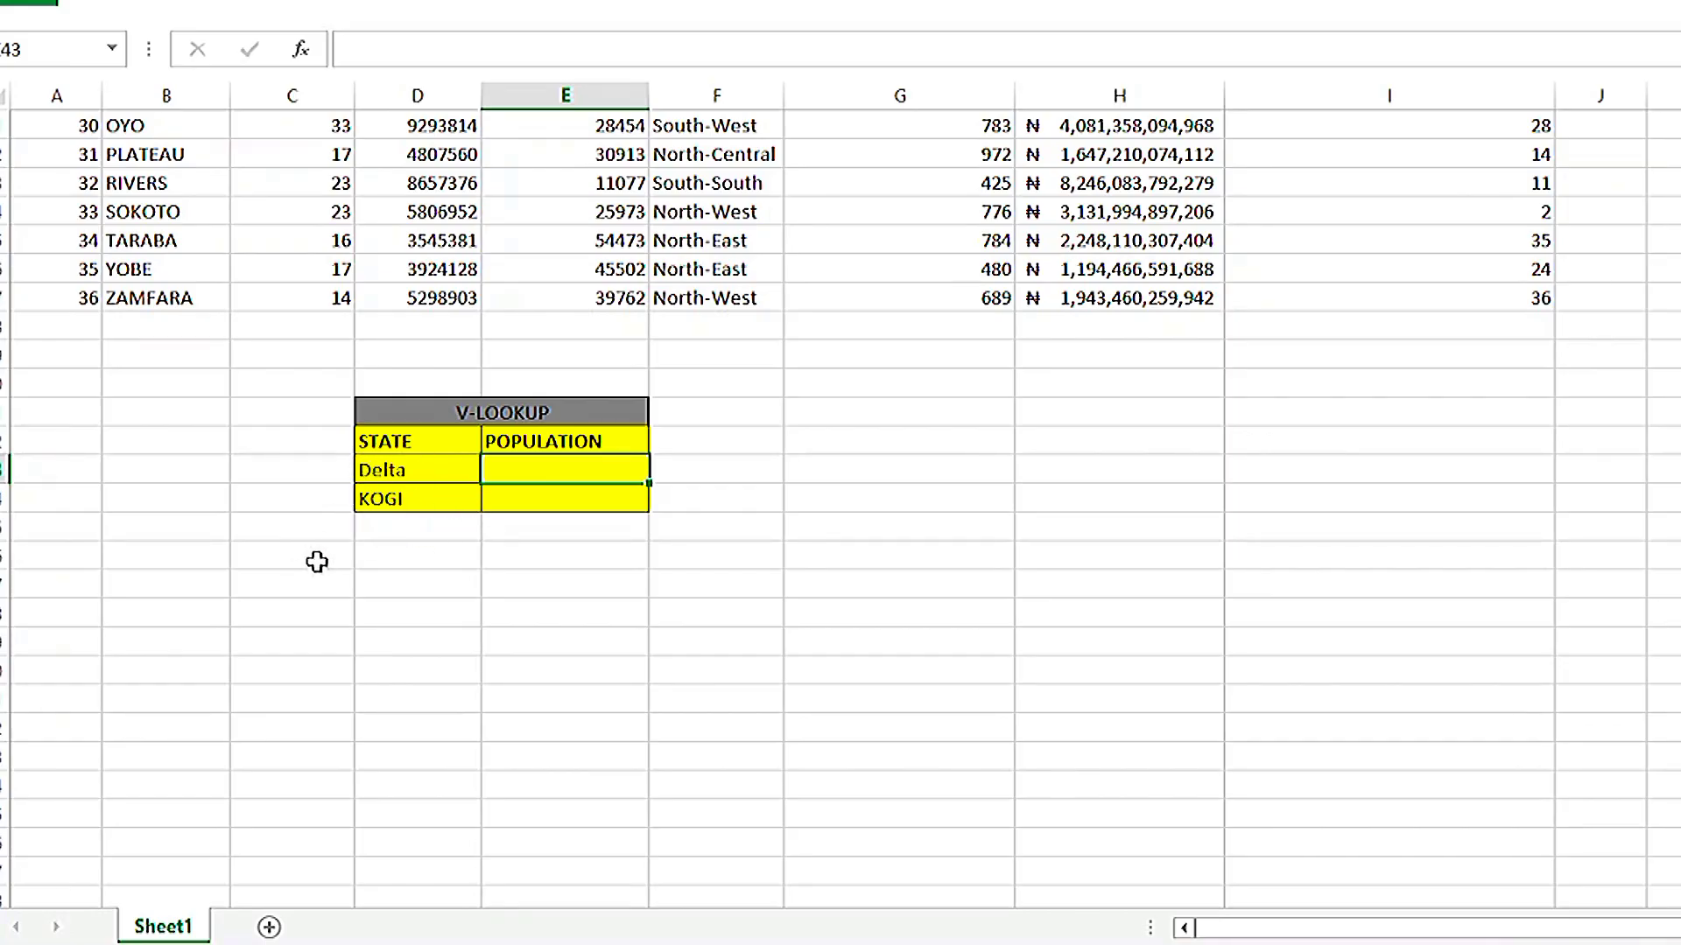
scroll(199, 423, up, 10)
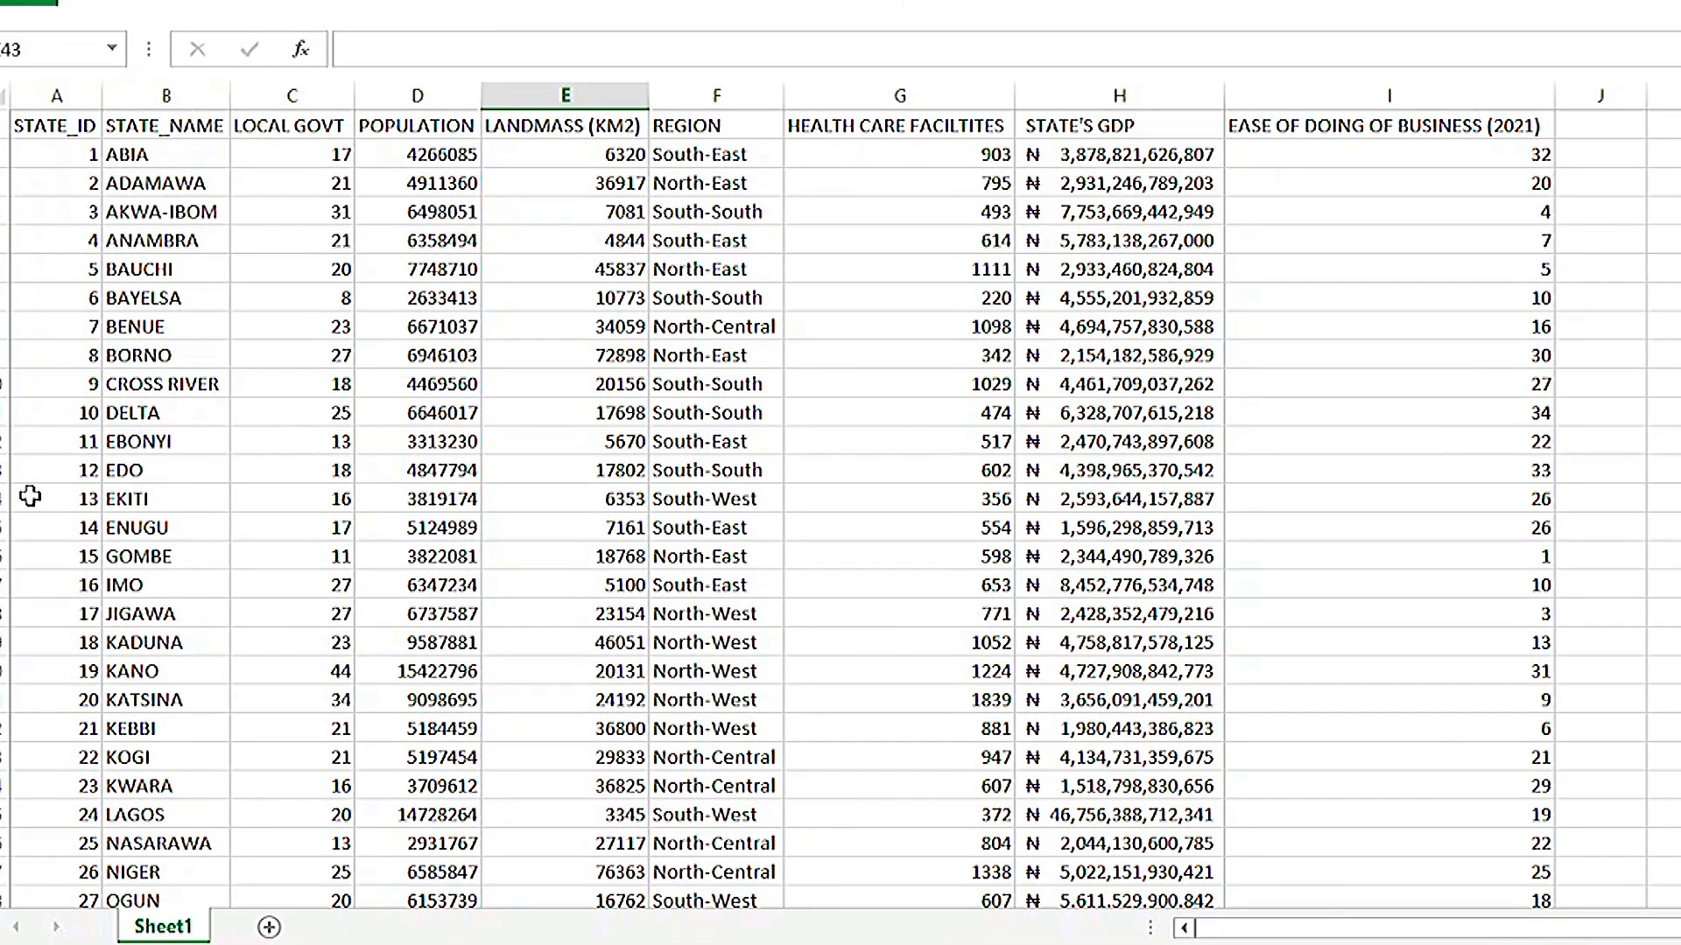
scroll(179, 536, down, 7)
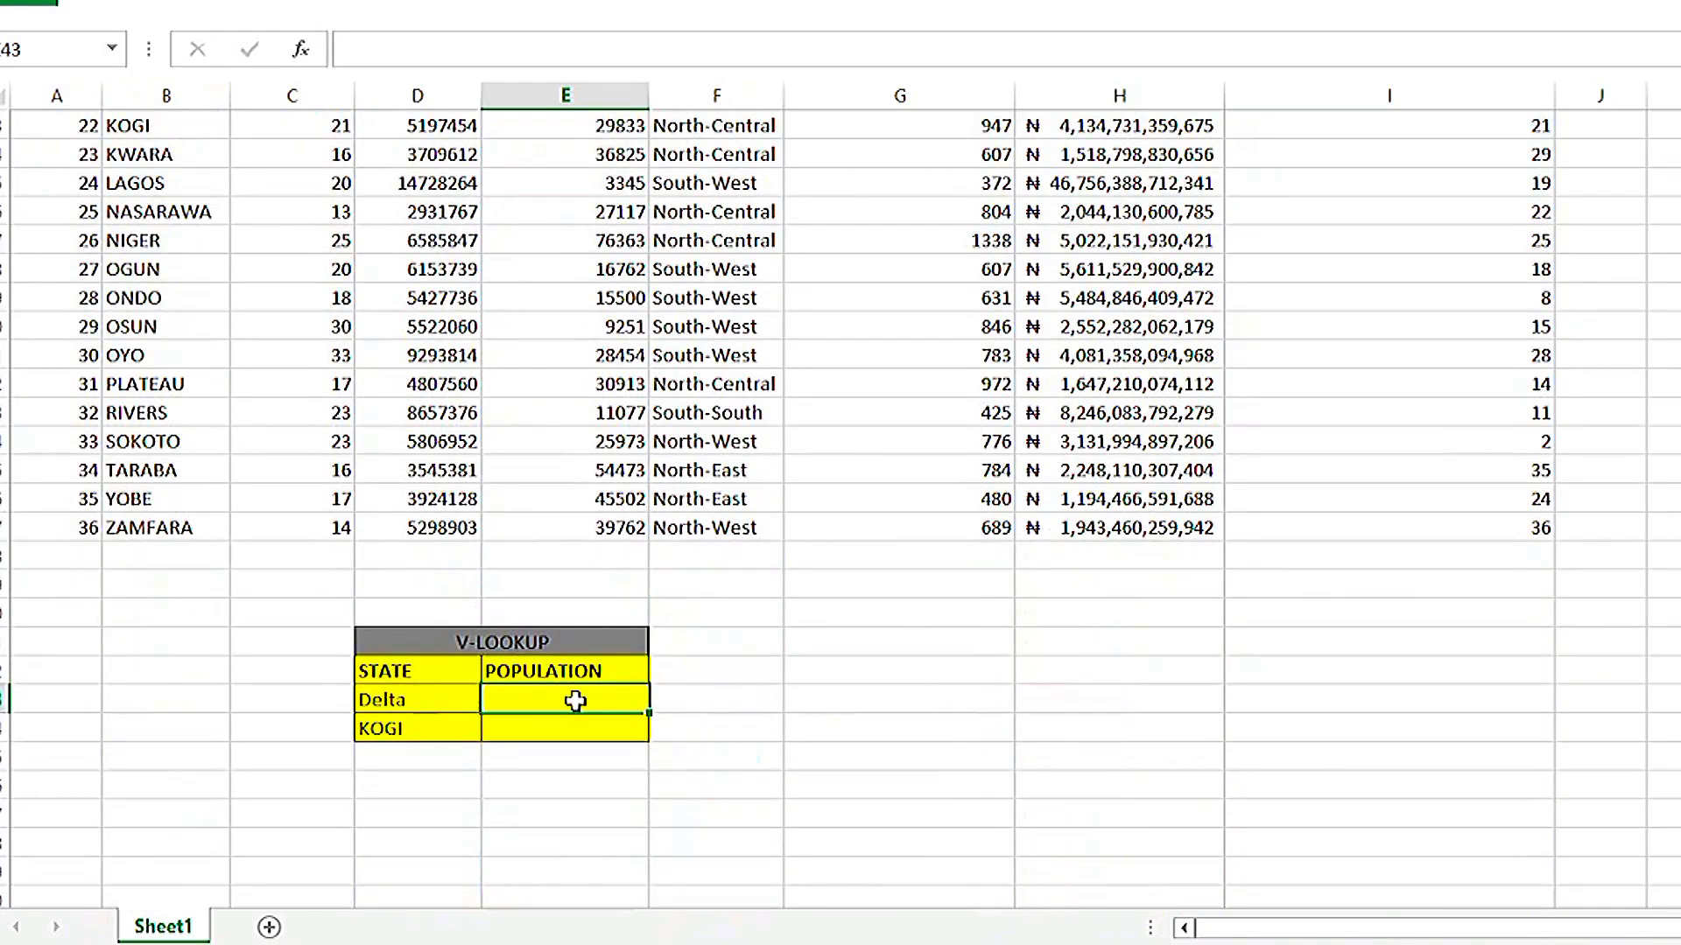
text(=VL)
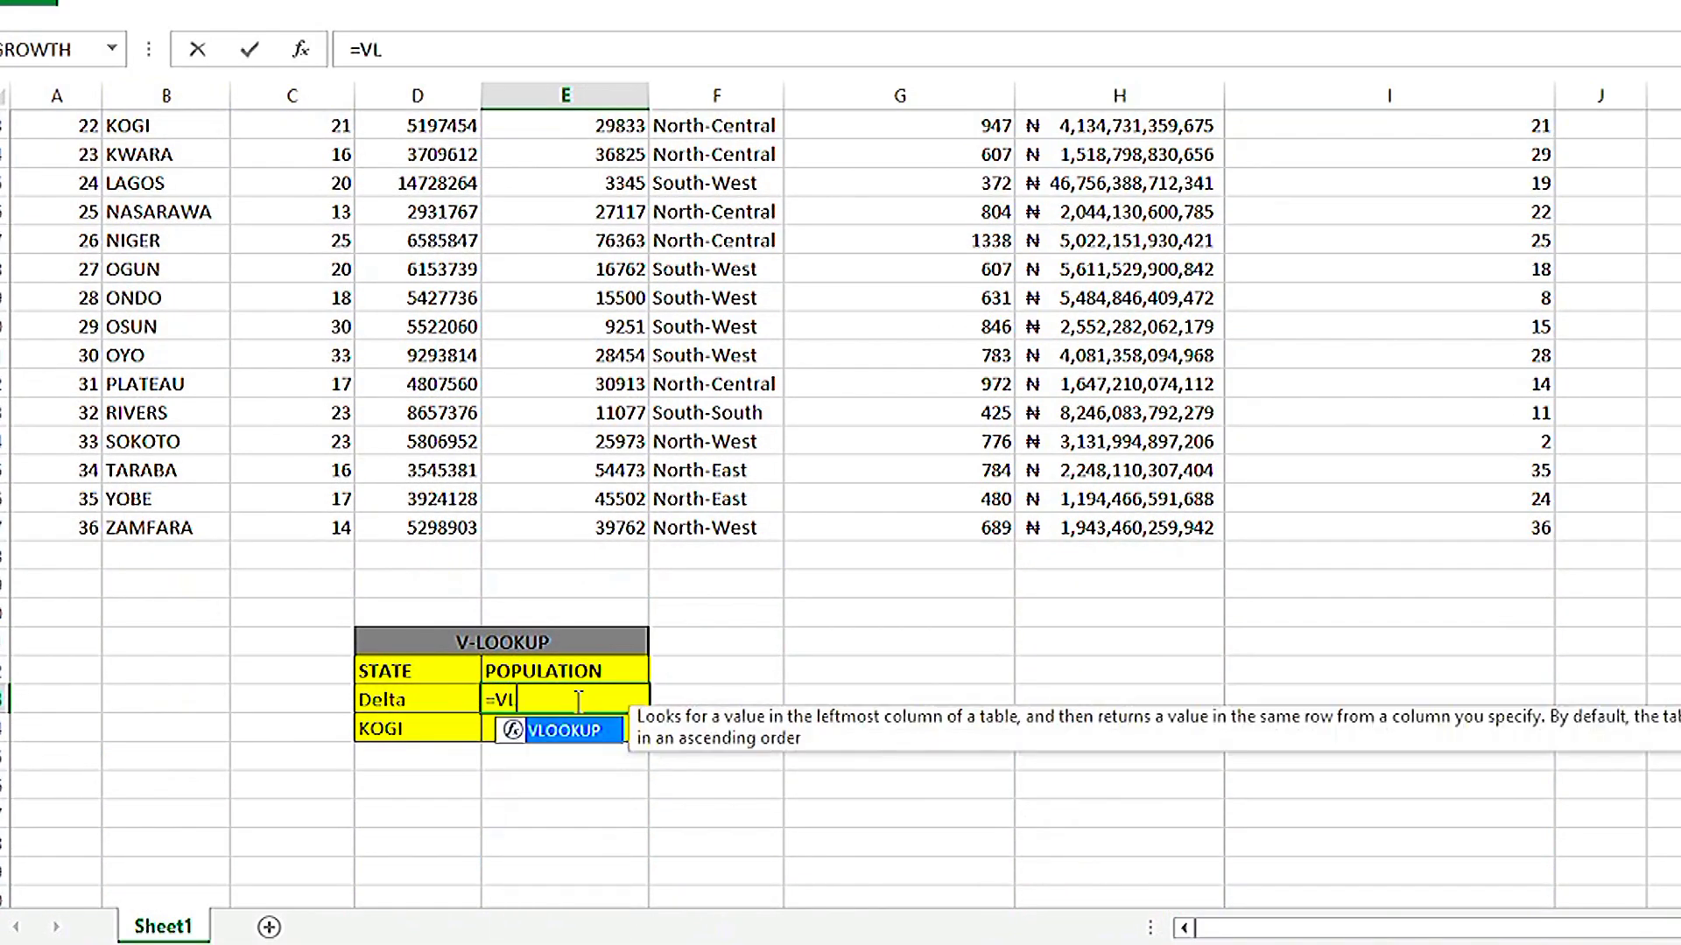
text(OOKUP()
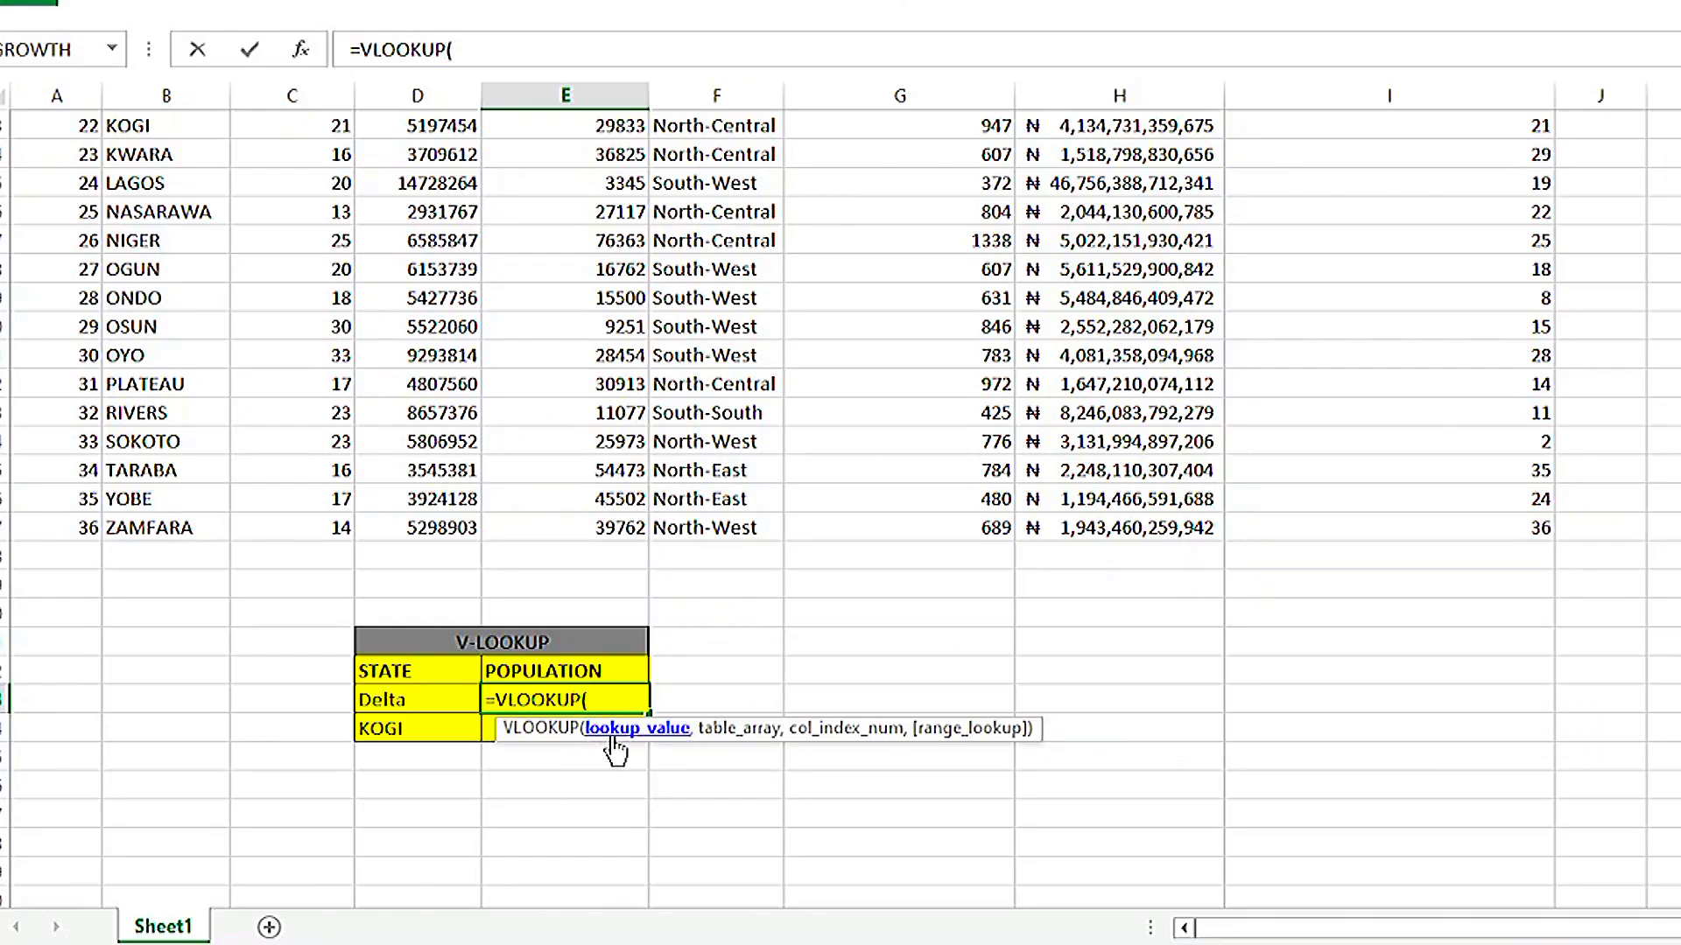
click(440, 698)
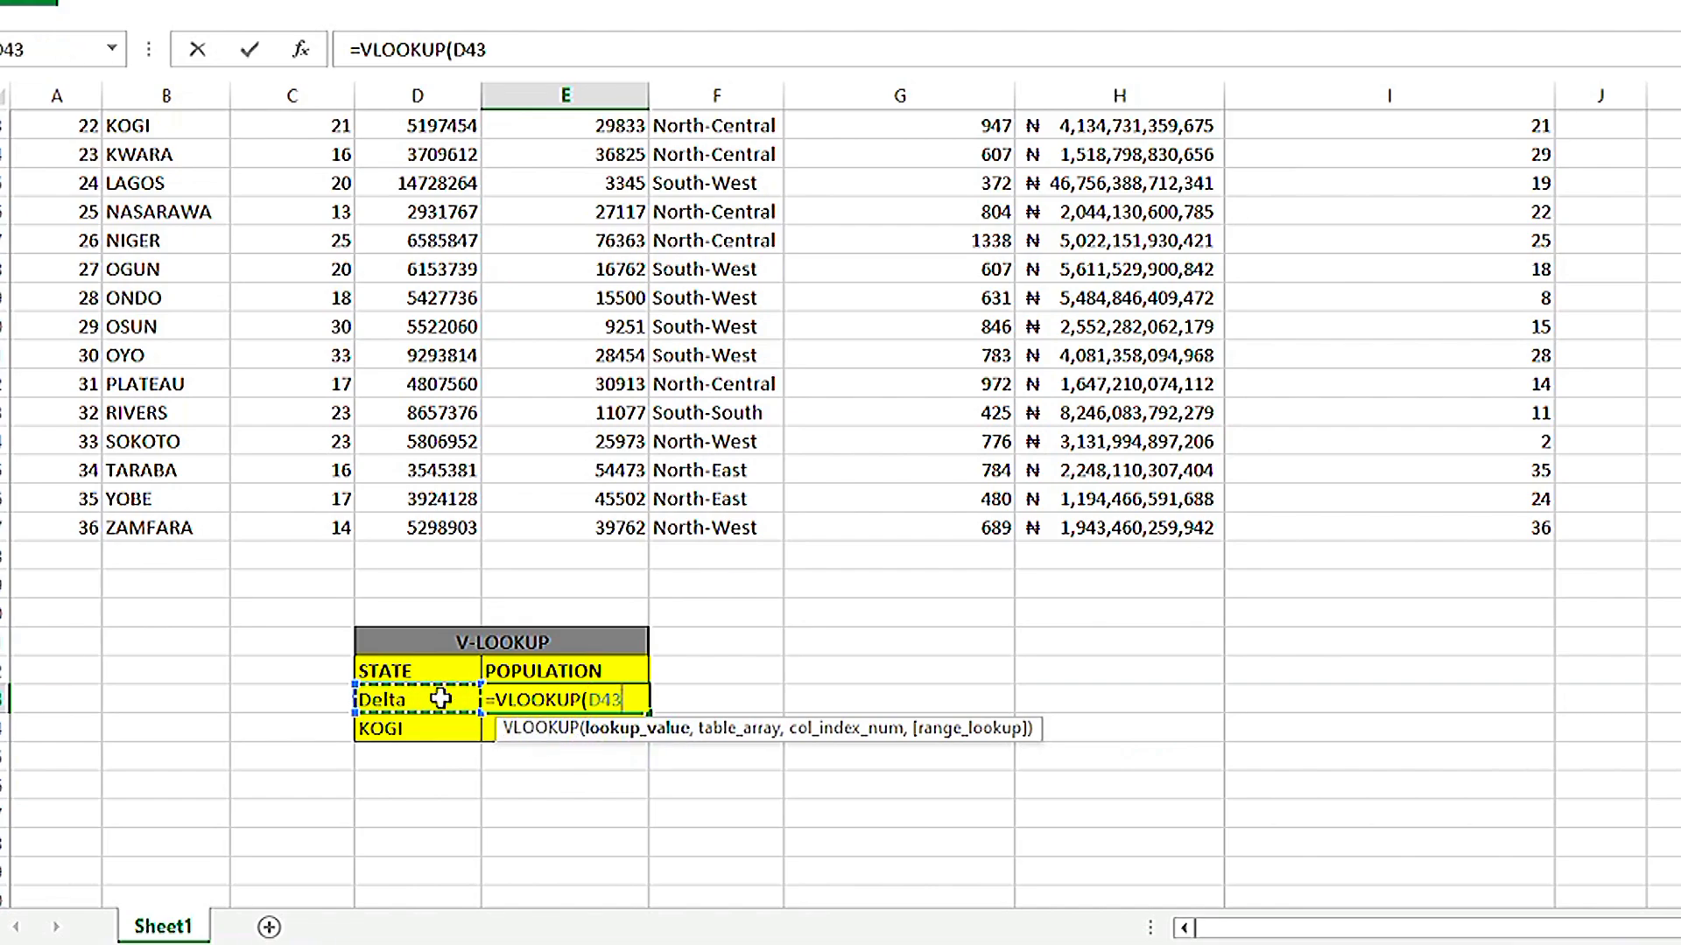
text(,)
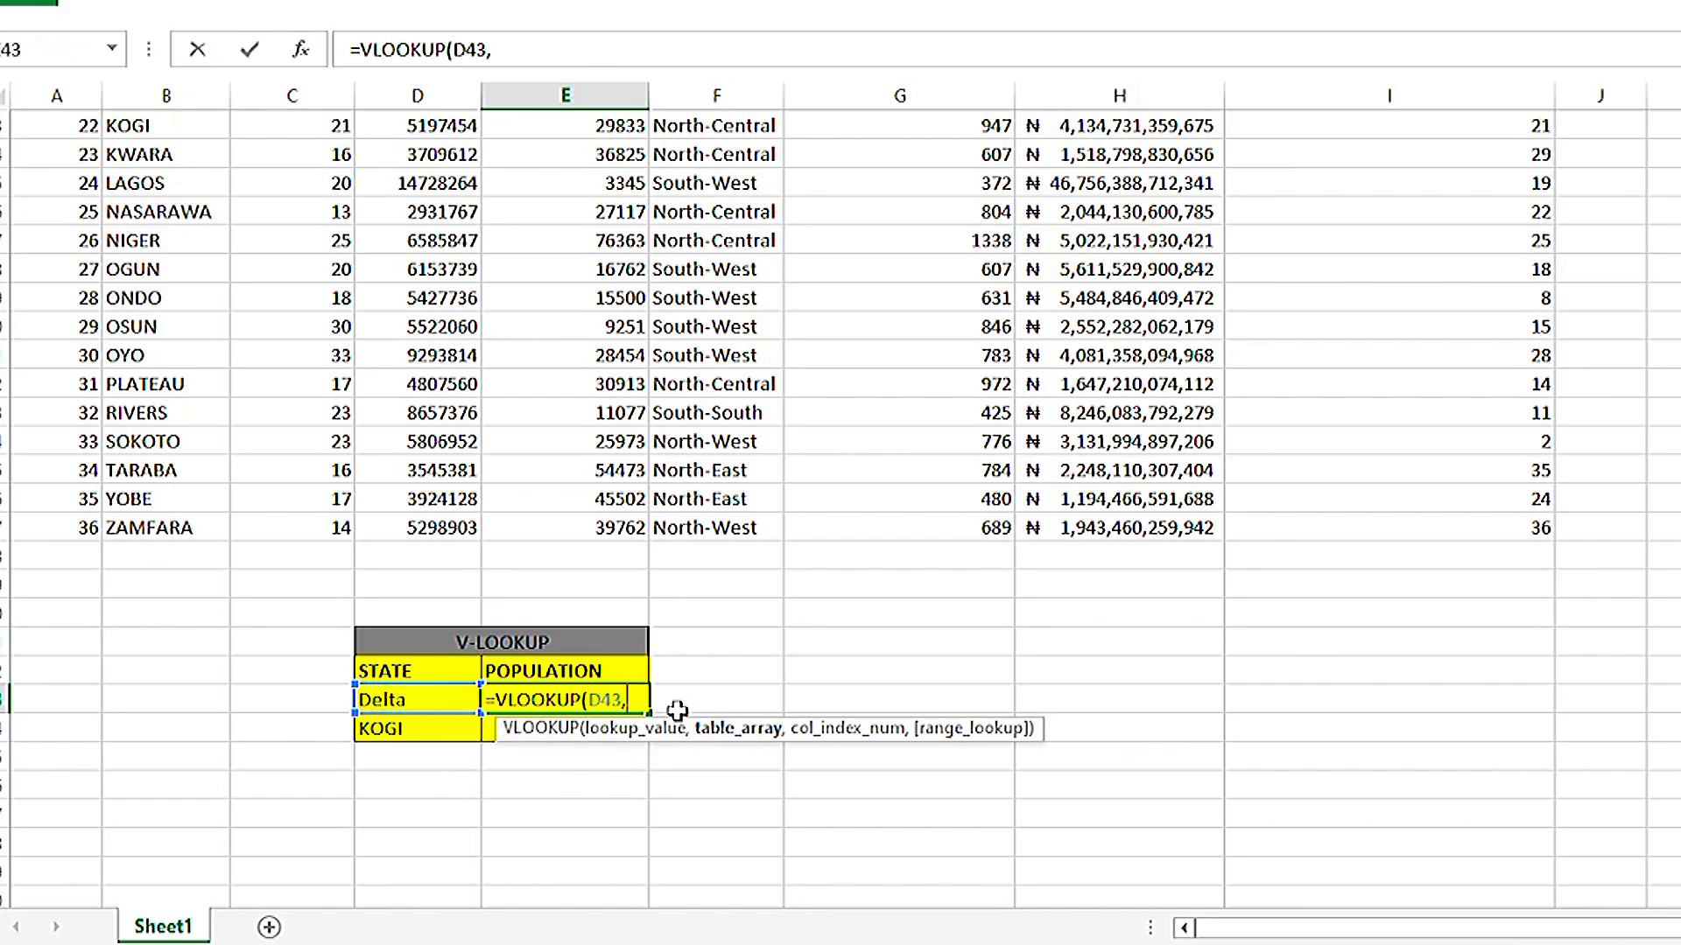
- Set the table array of Delta's VLOOKUP to B1:I37, from the STATE_NAME header through the last business-ranking row
scroll(131, 441, up, 7)
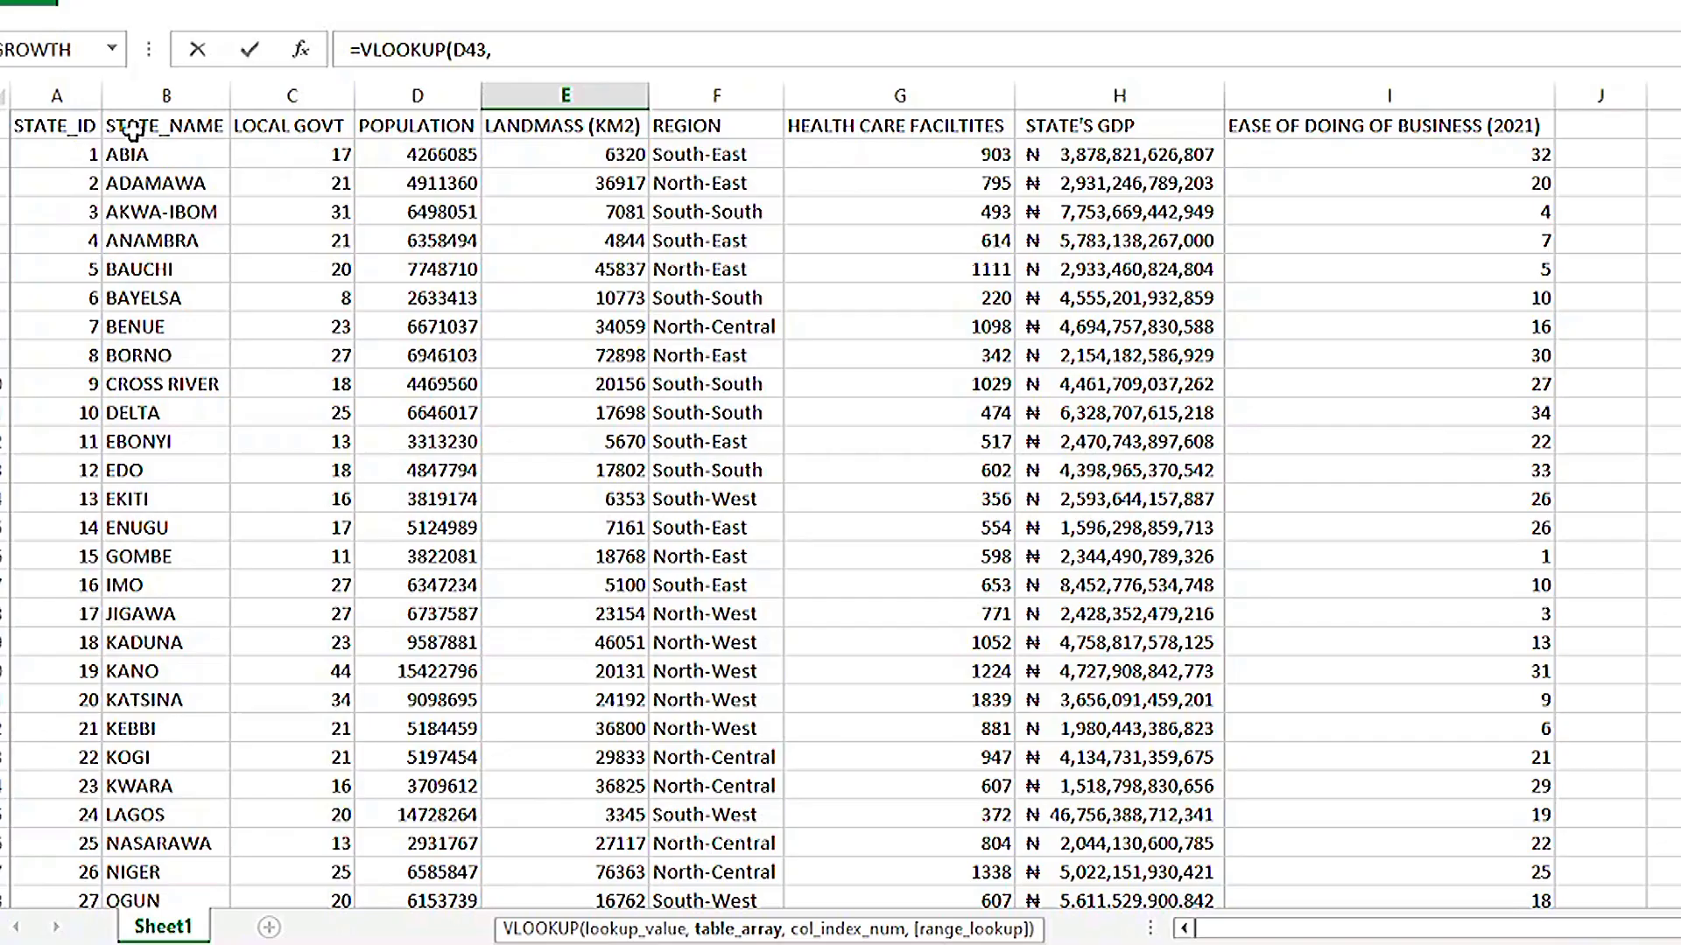
drag(145, 125, 1403, 846)
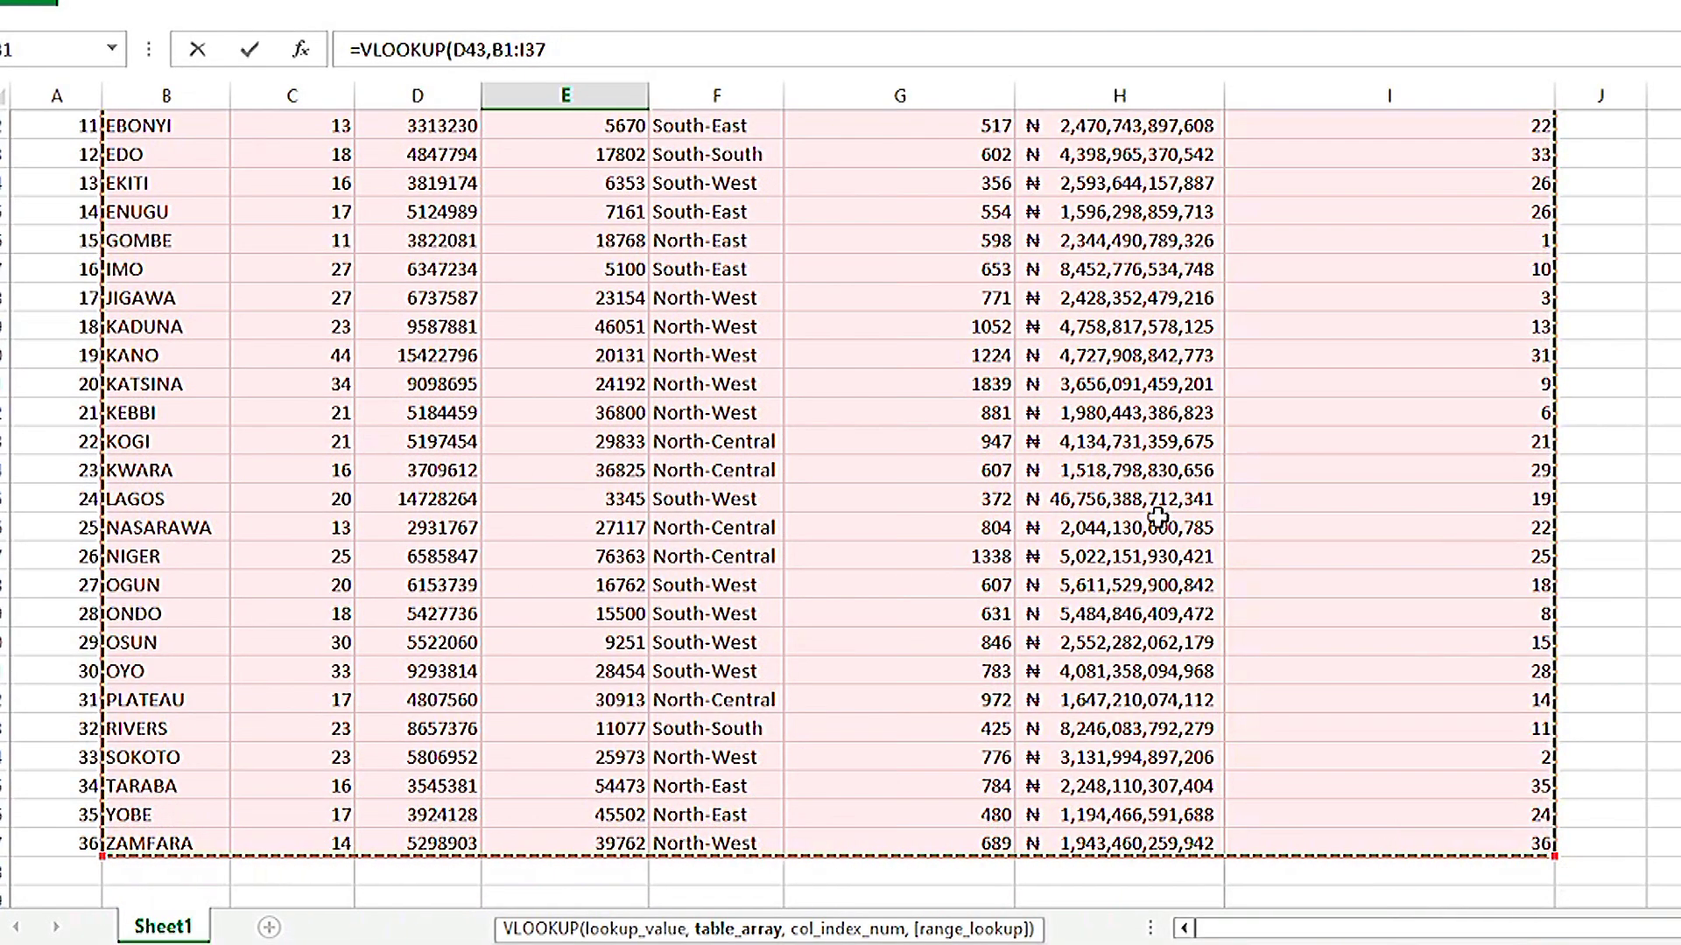
scroll(1137, 517, up, 12)
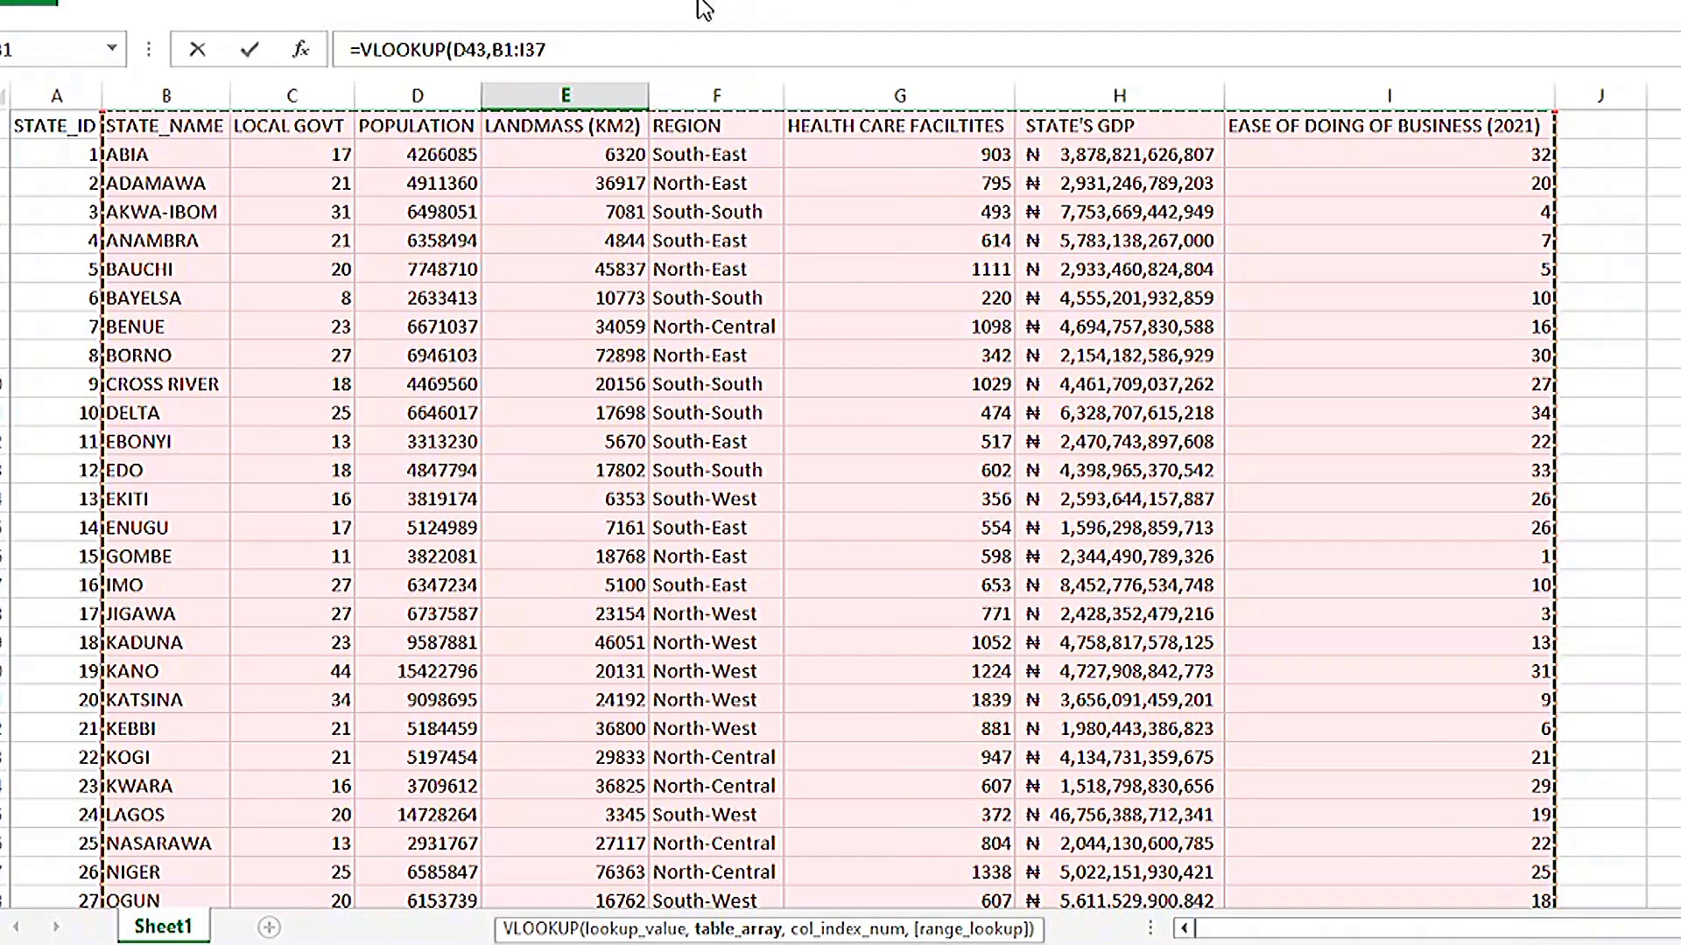
click(557, 49)
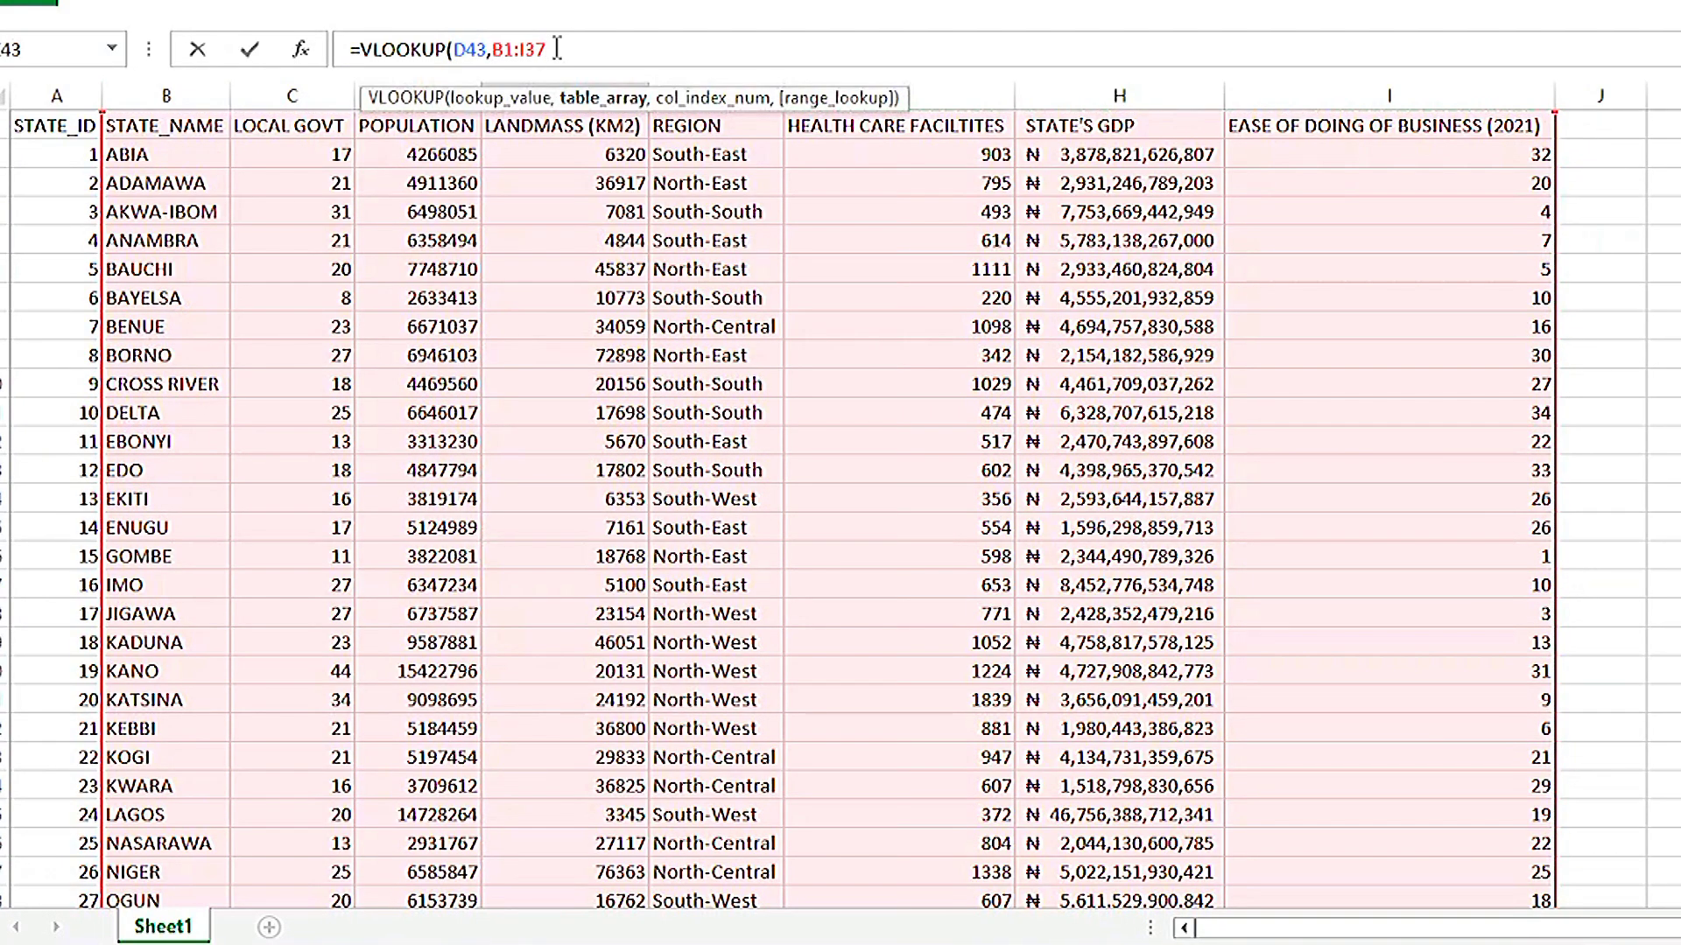
text(,)
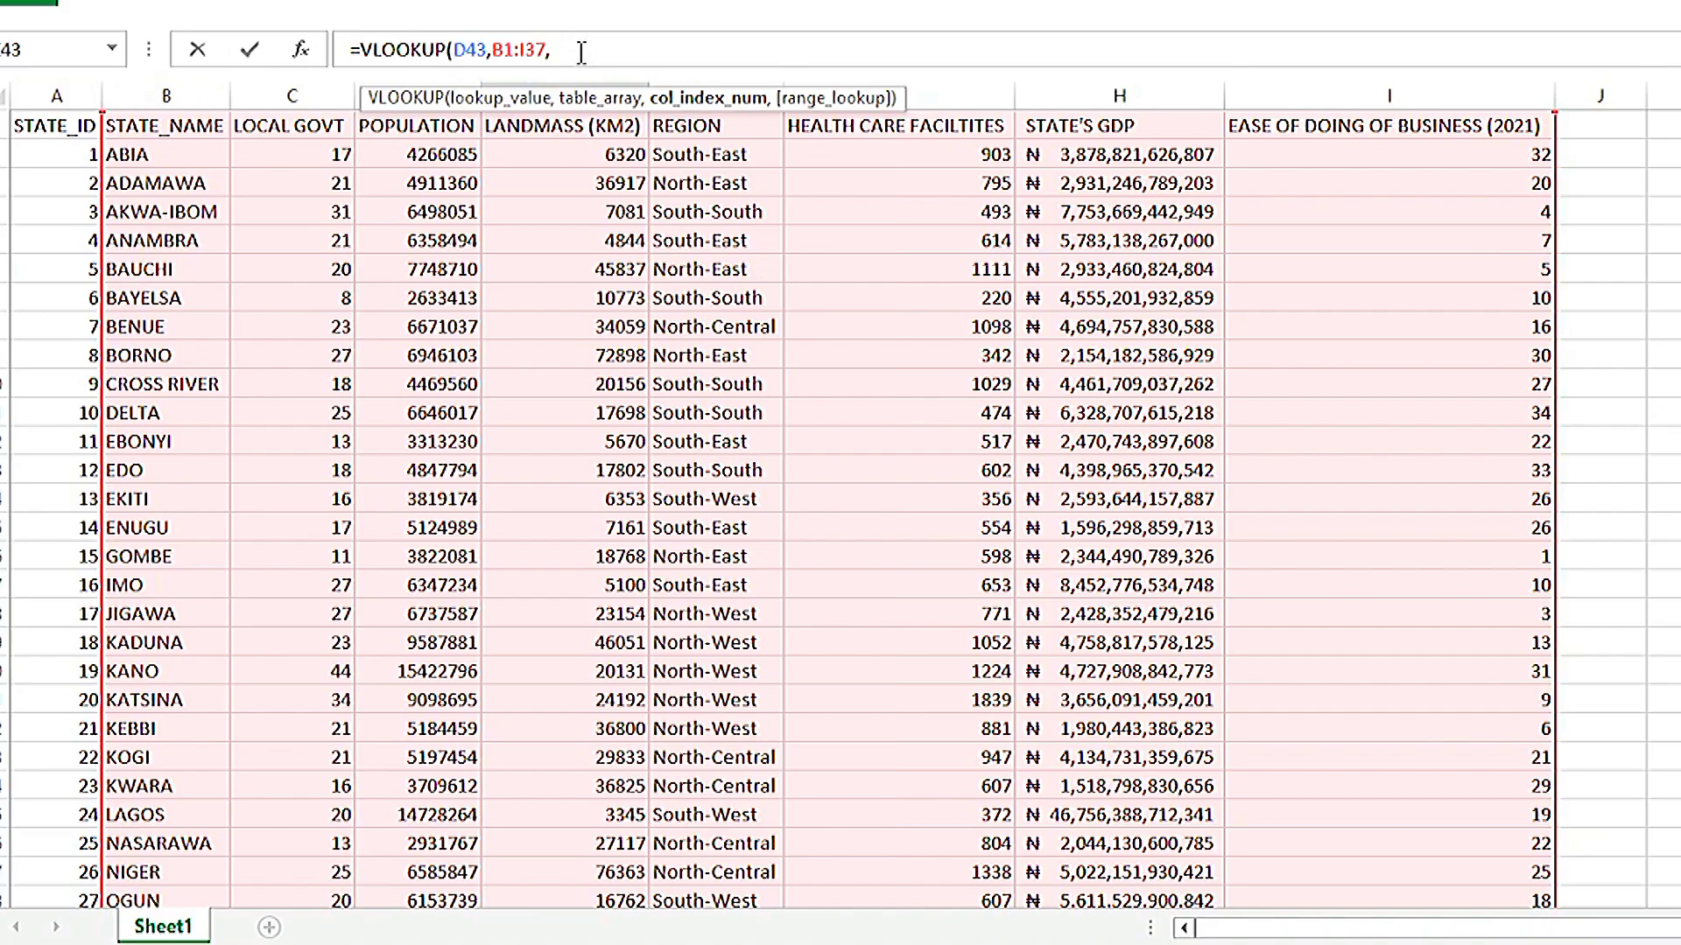
- Complete Delta's VLOOKUP with column index 3 and FALSE for an exact match, and enter the formula
text(3,)
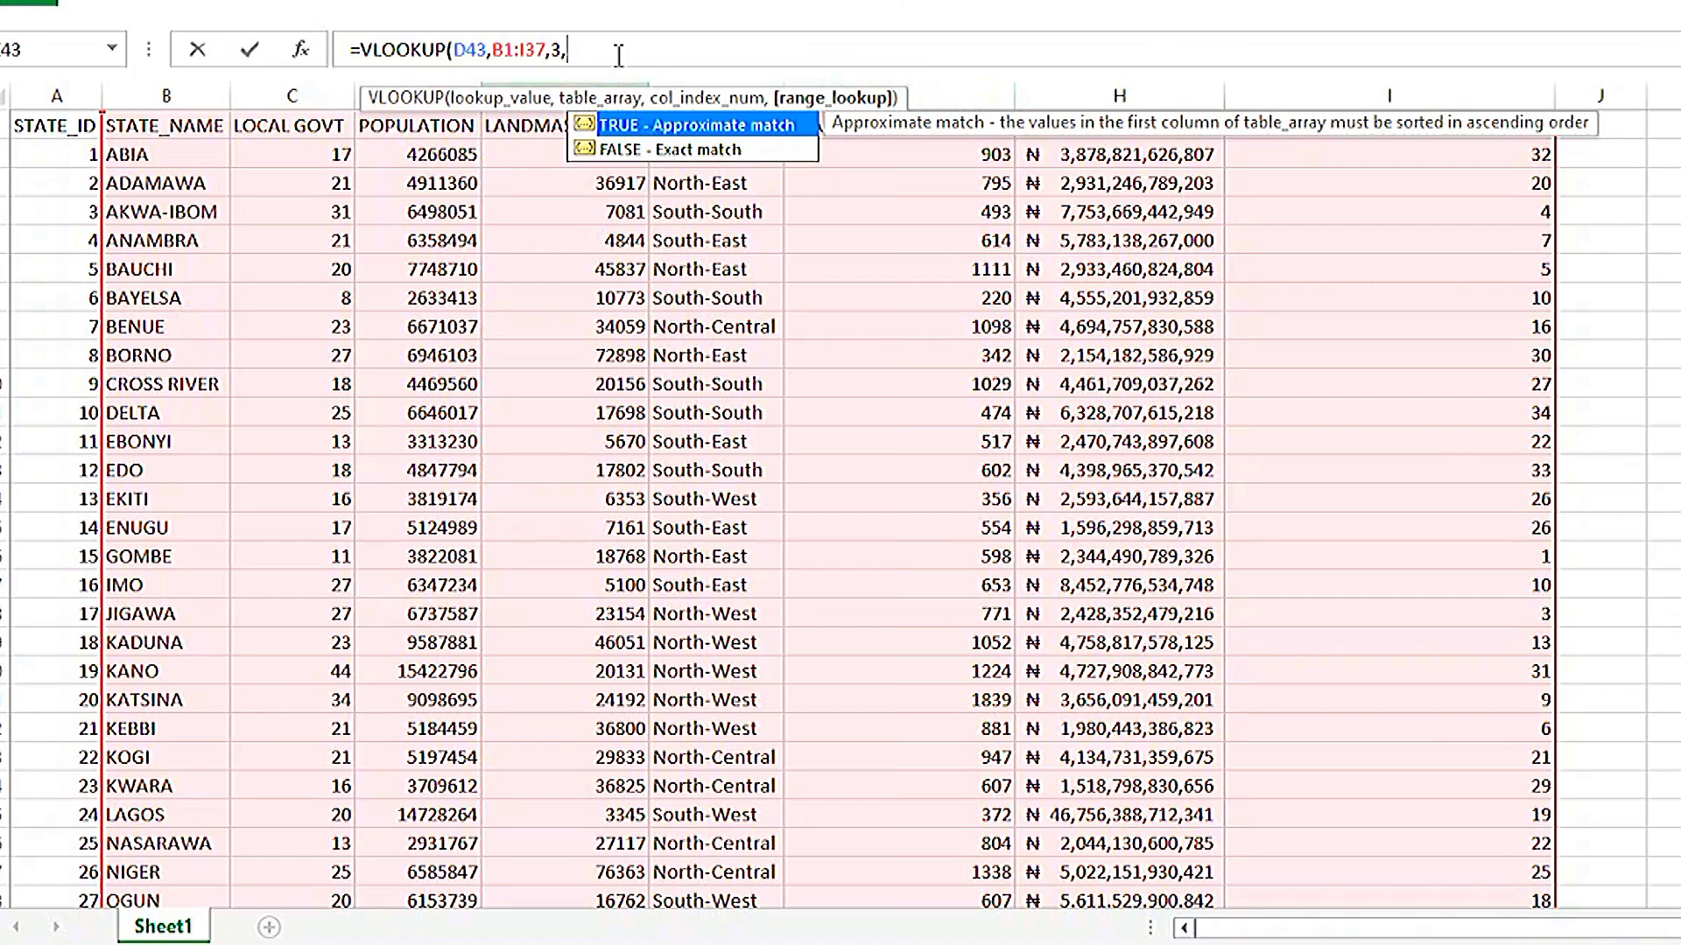
text(FALSE)
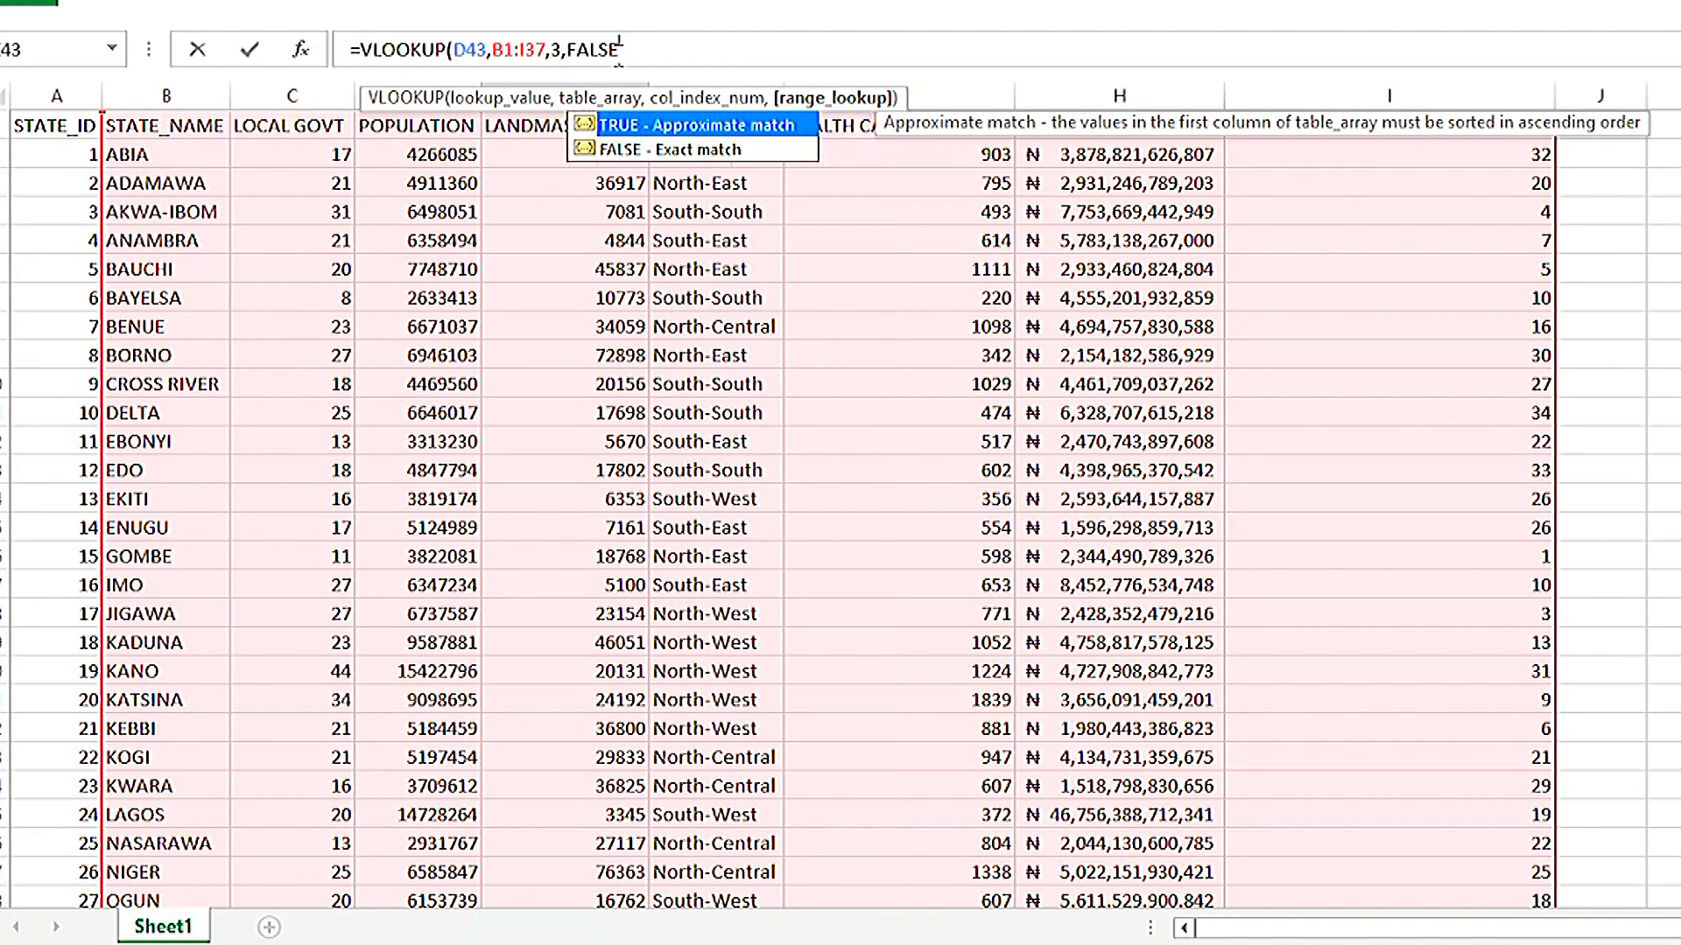
text()))
key(Return)
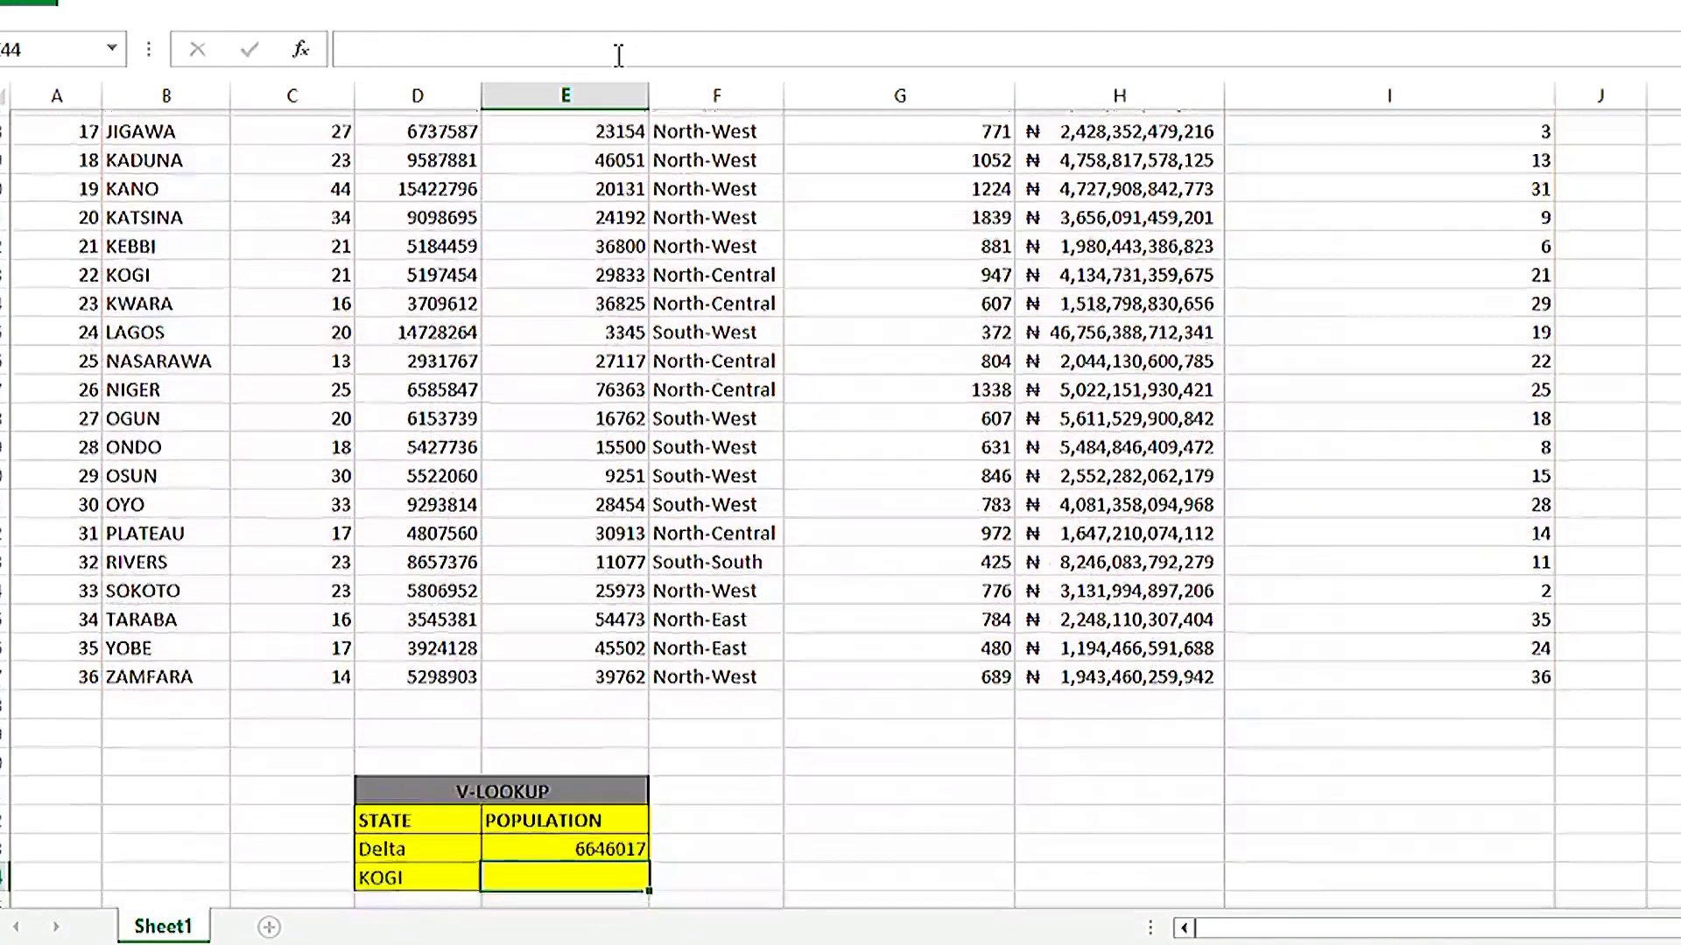
- Check Delta's population against the source data and start a VLOOKUP in KOGI's population cell E44 with D44 as the lookup value
scroll(551, 633, down, 1)
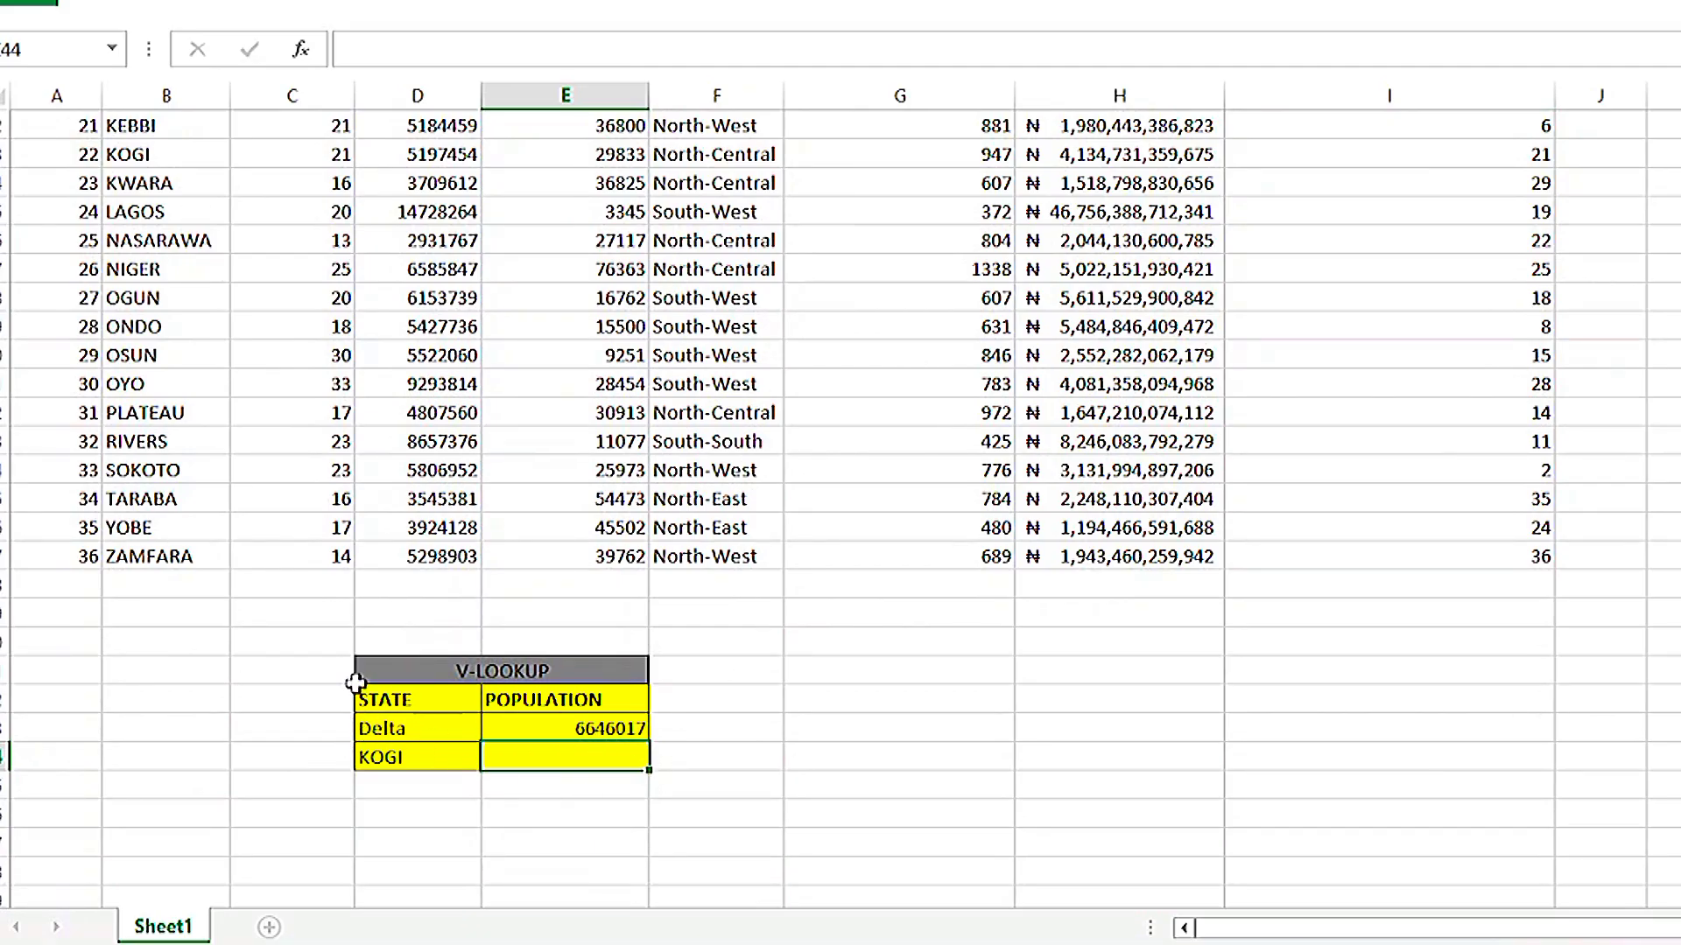
scroll(370, 497, up, 3)
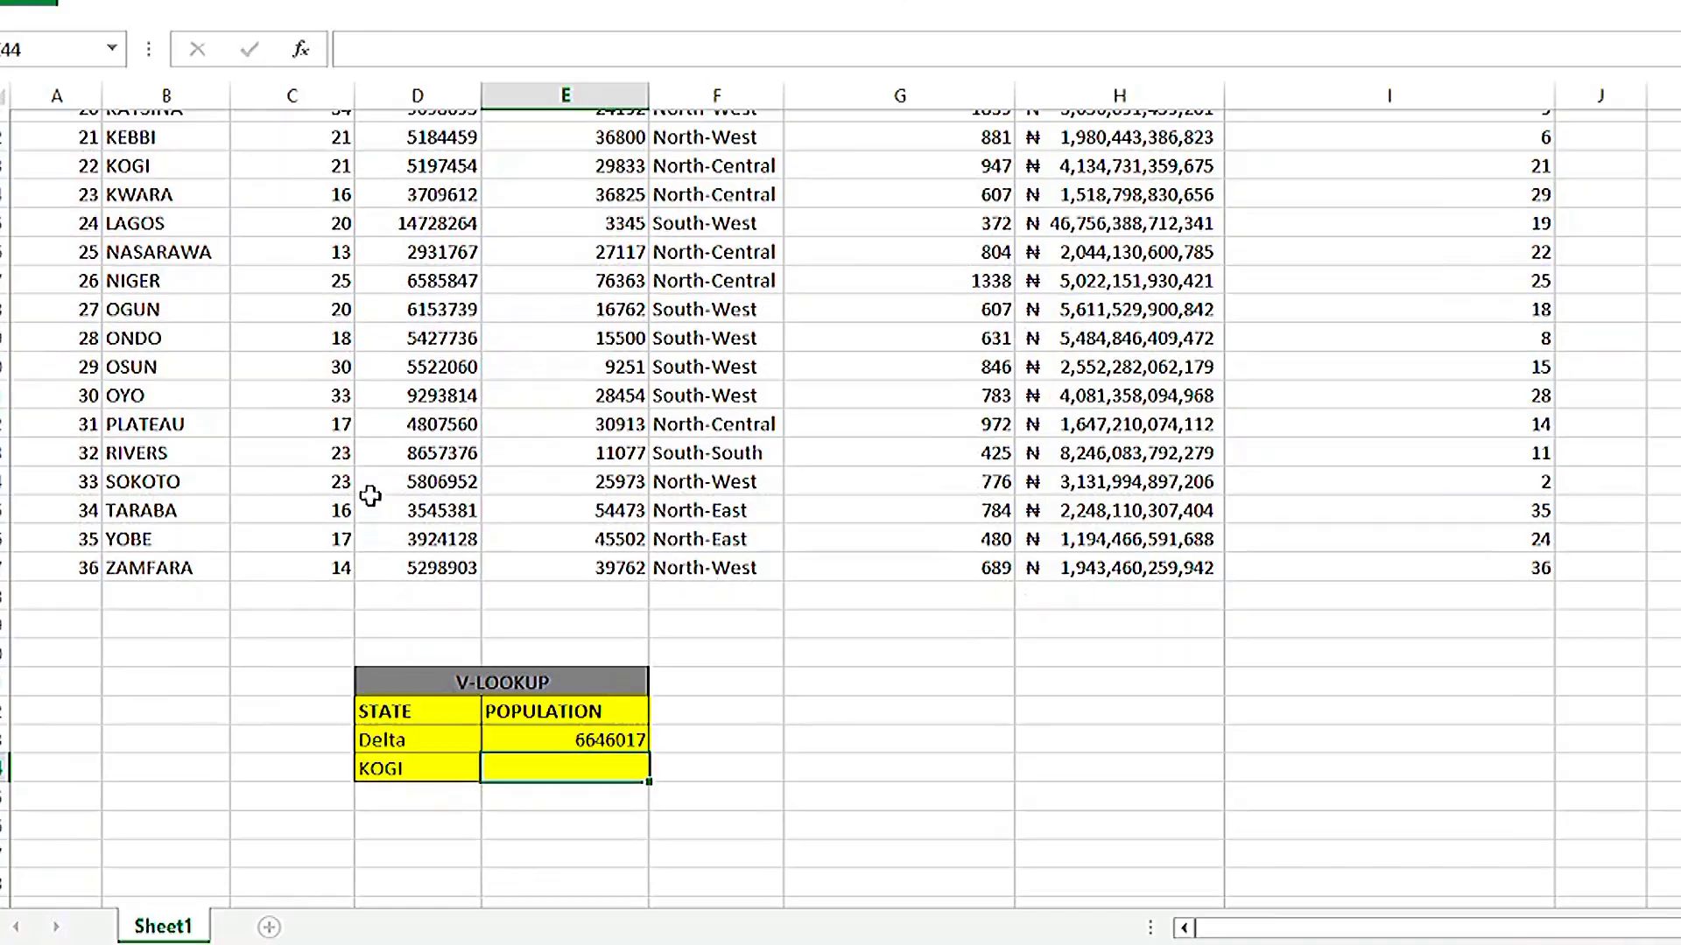
scroll(331, 412, up, 2)
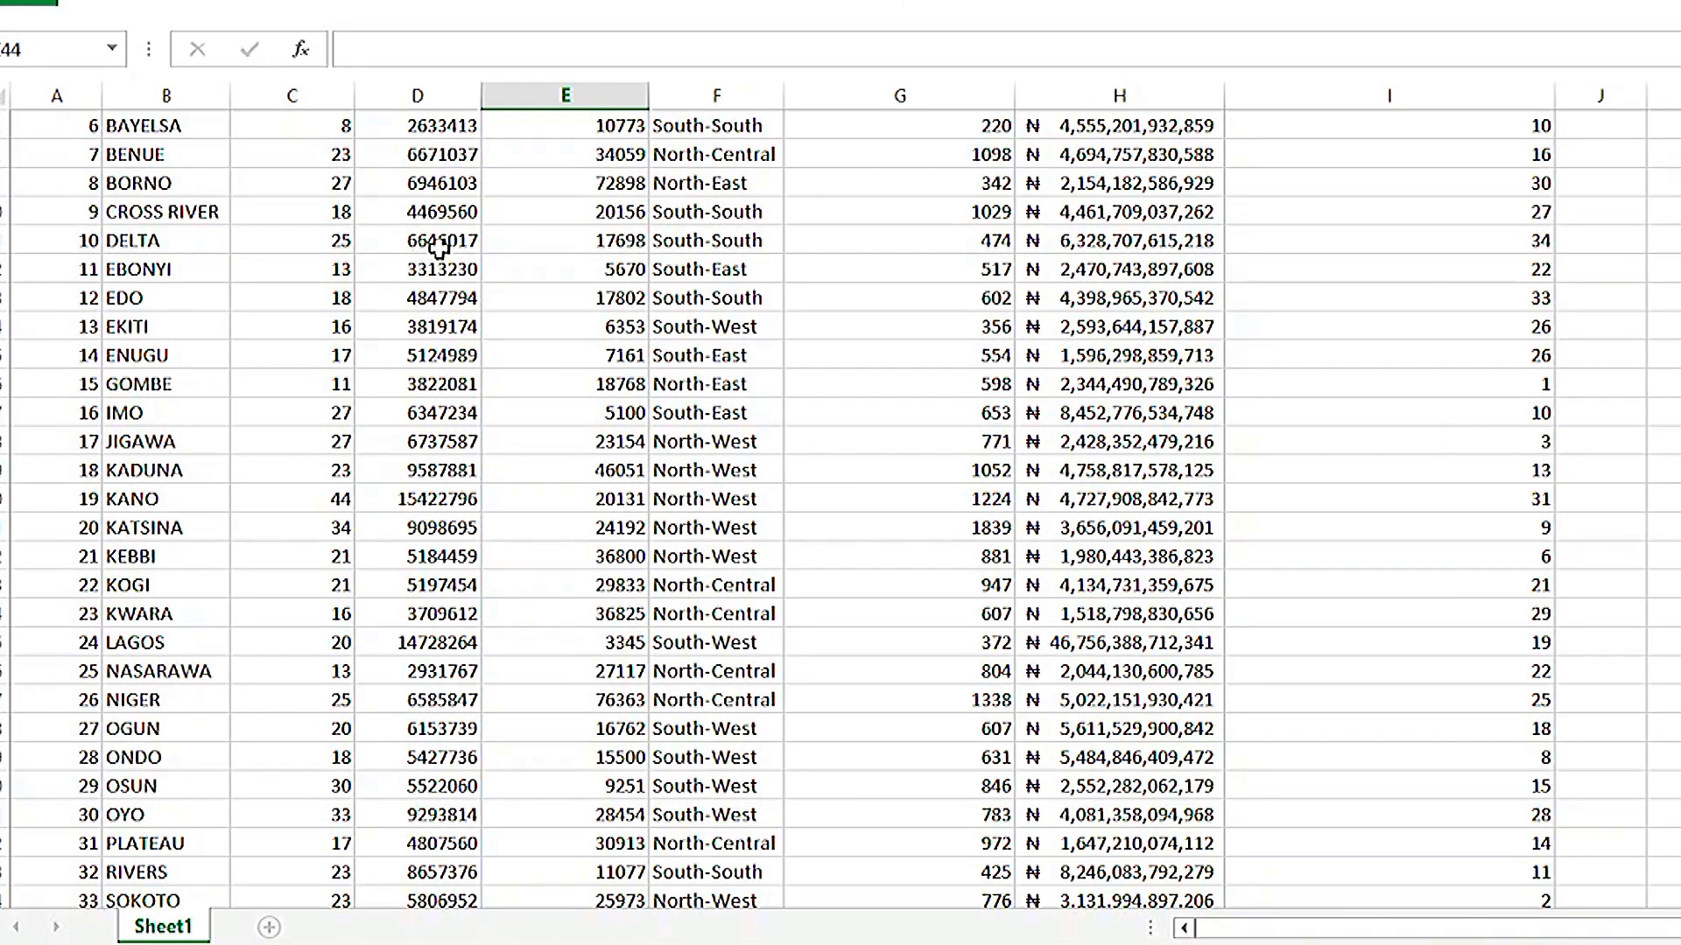
scroll(472, 385, down, 5)
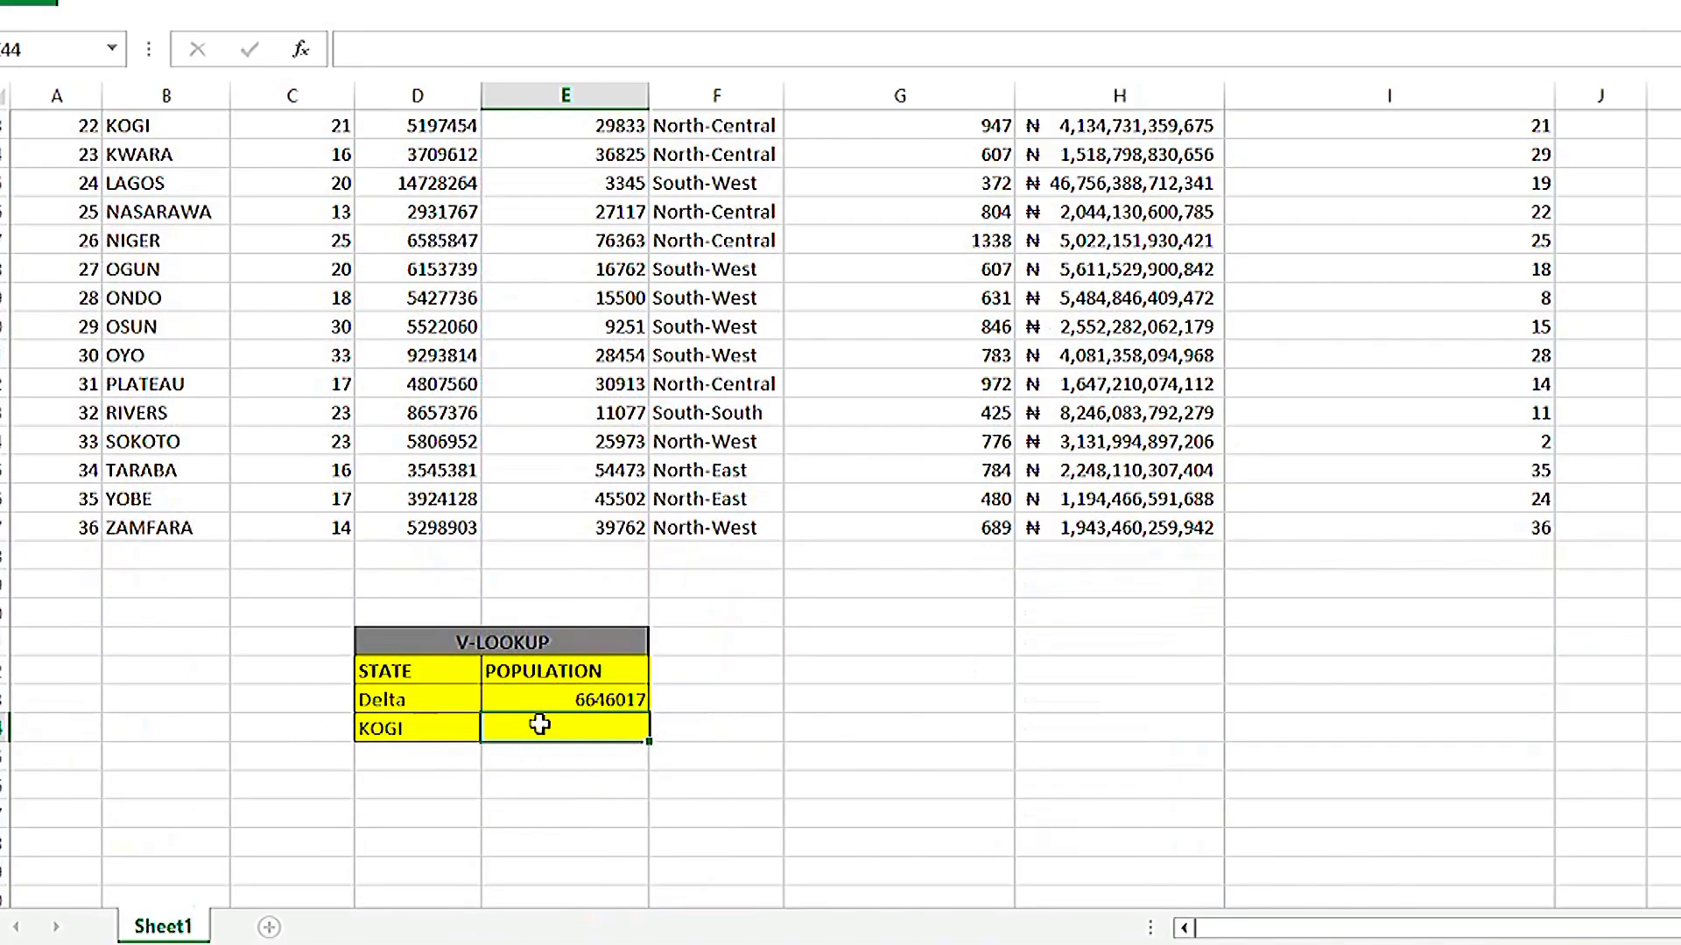
text(=VLOOKUP)
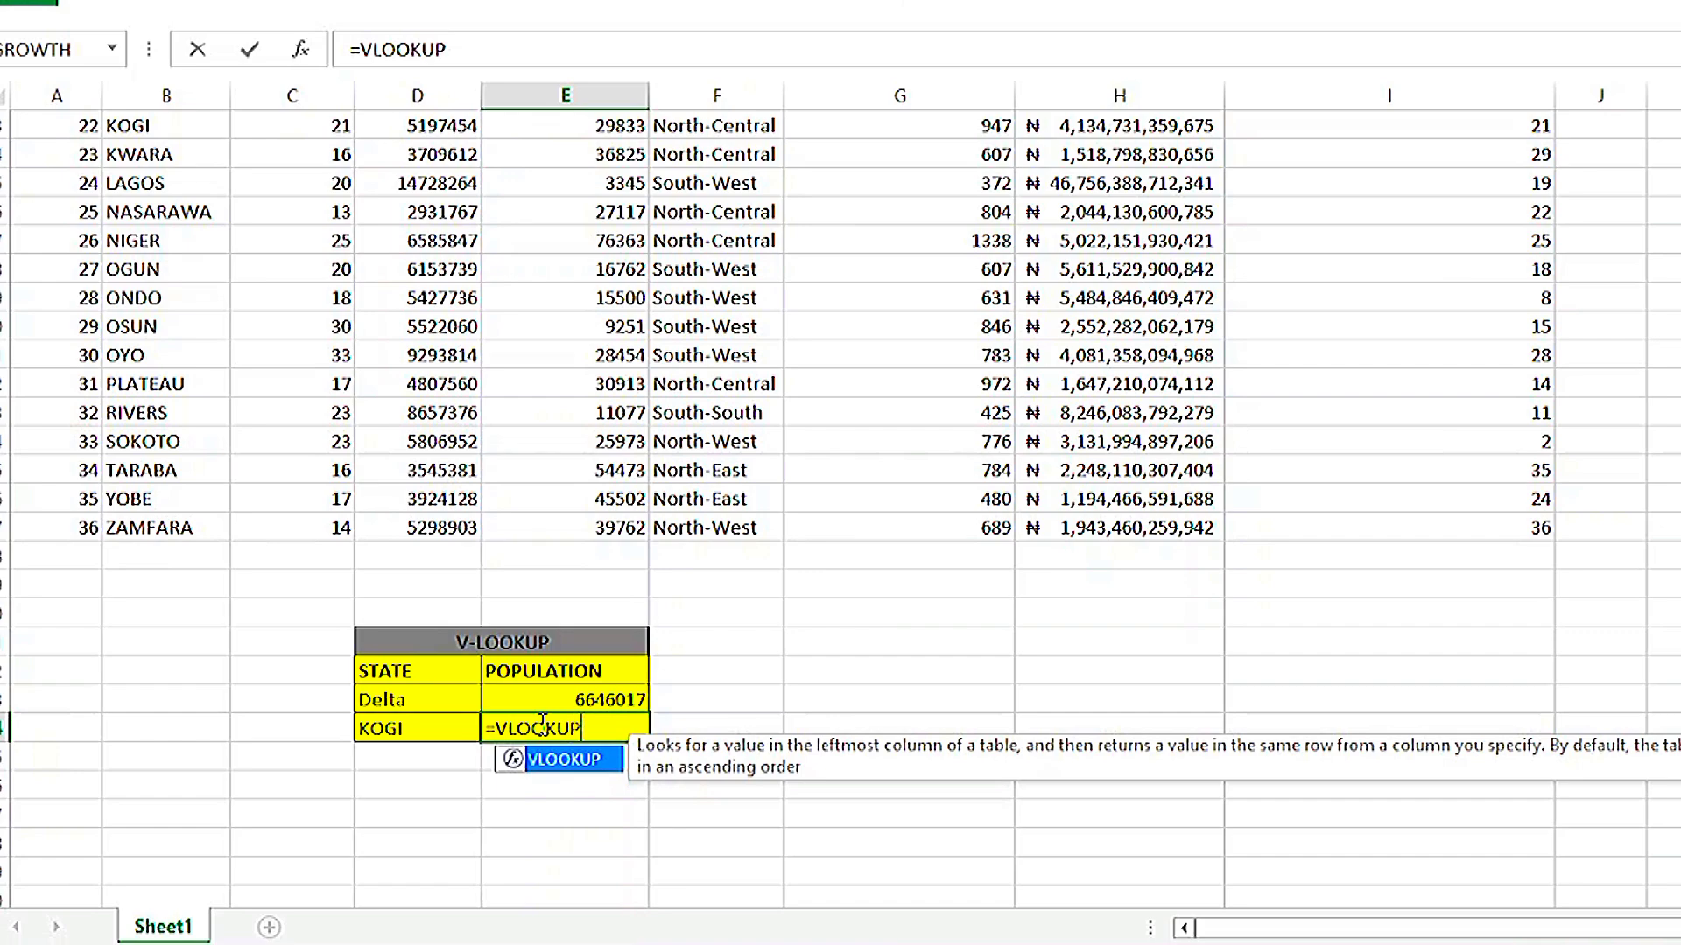
text(()
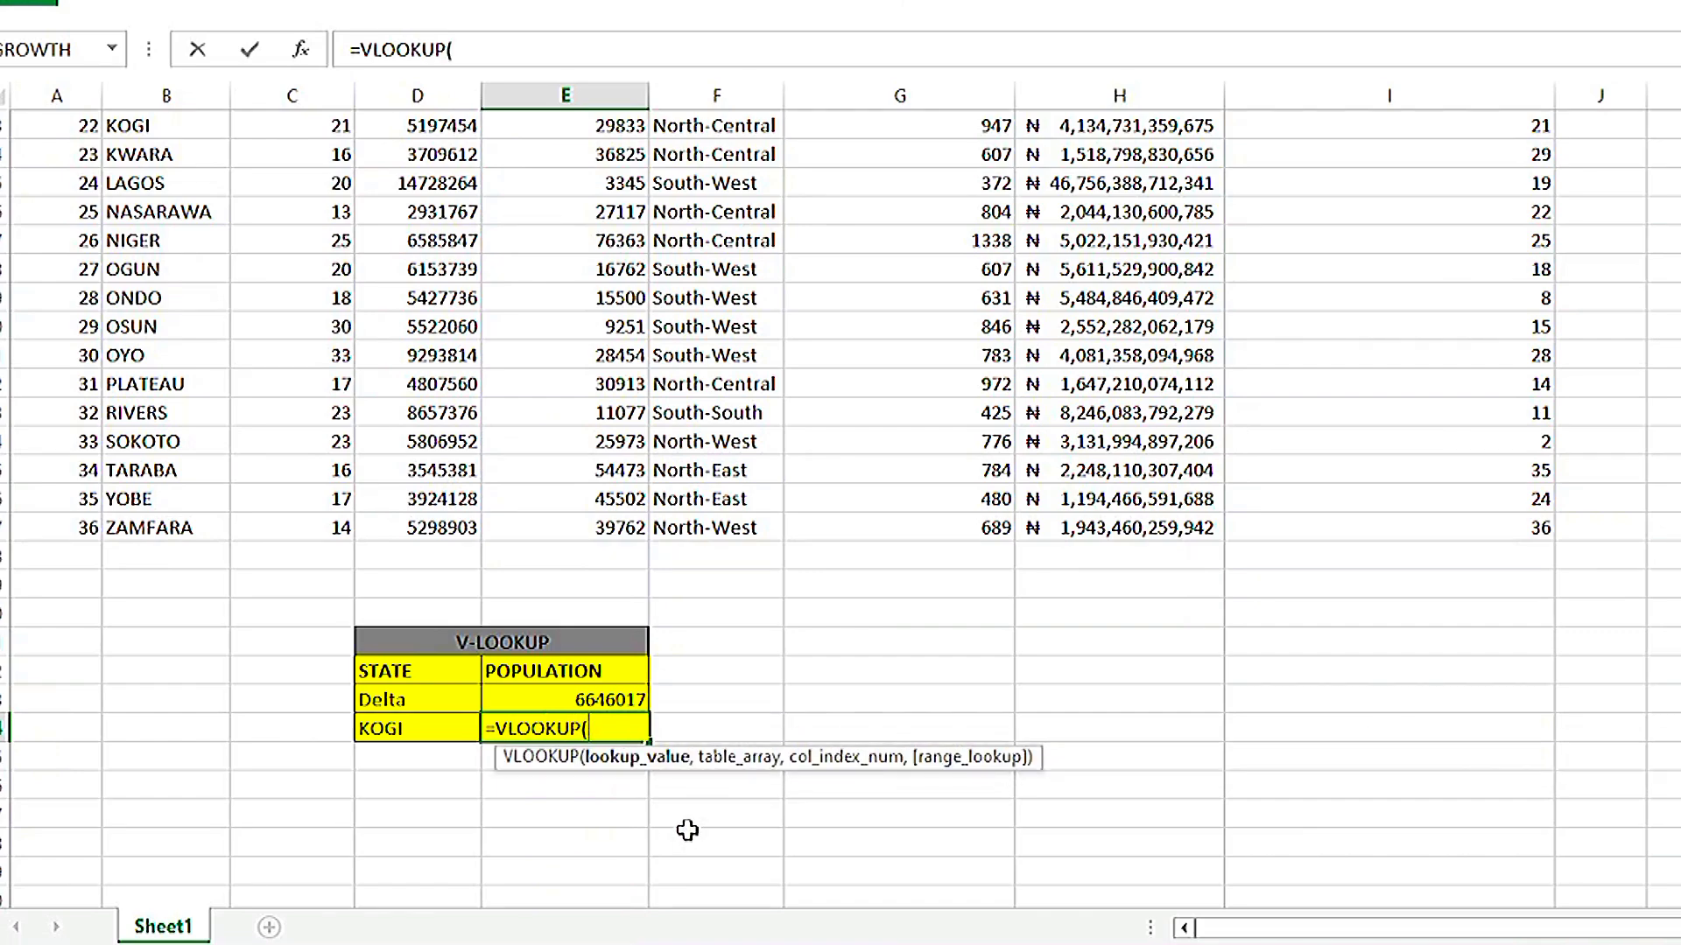
click(448, 730)
text(,)
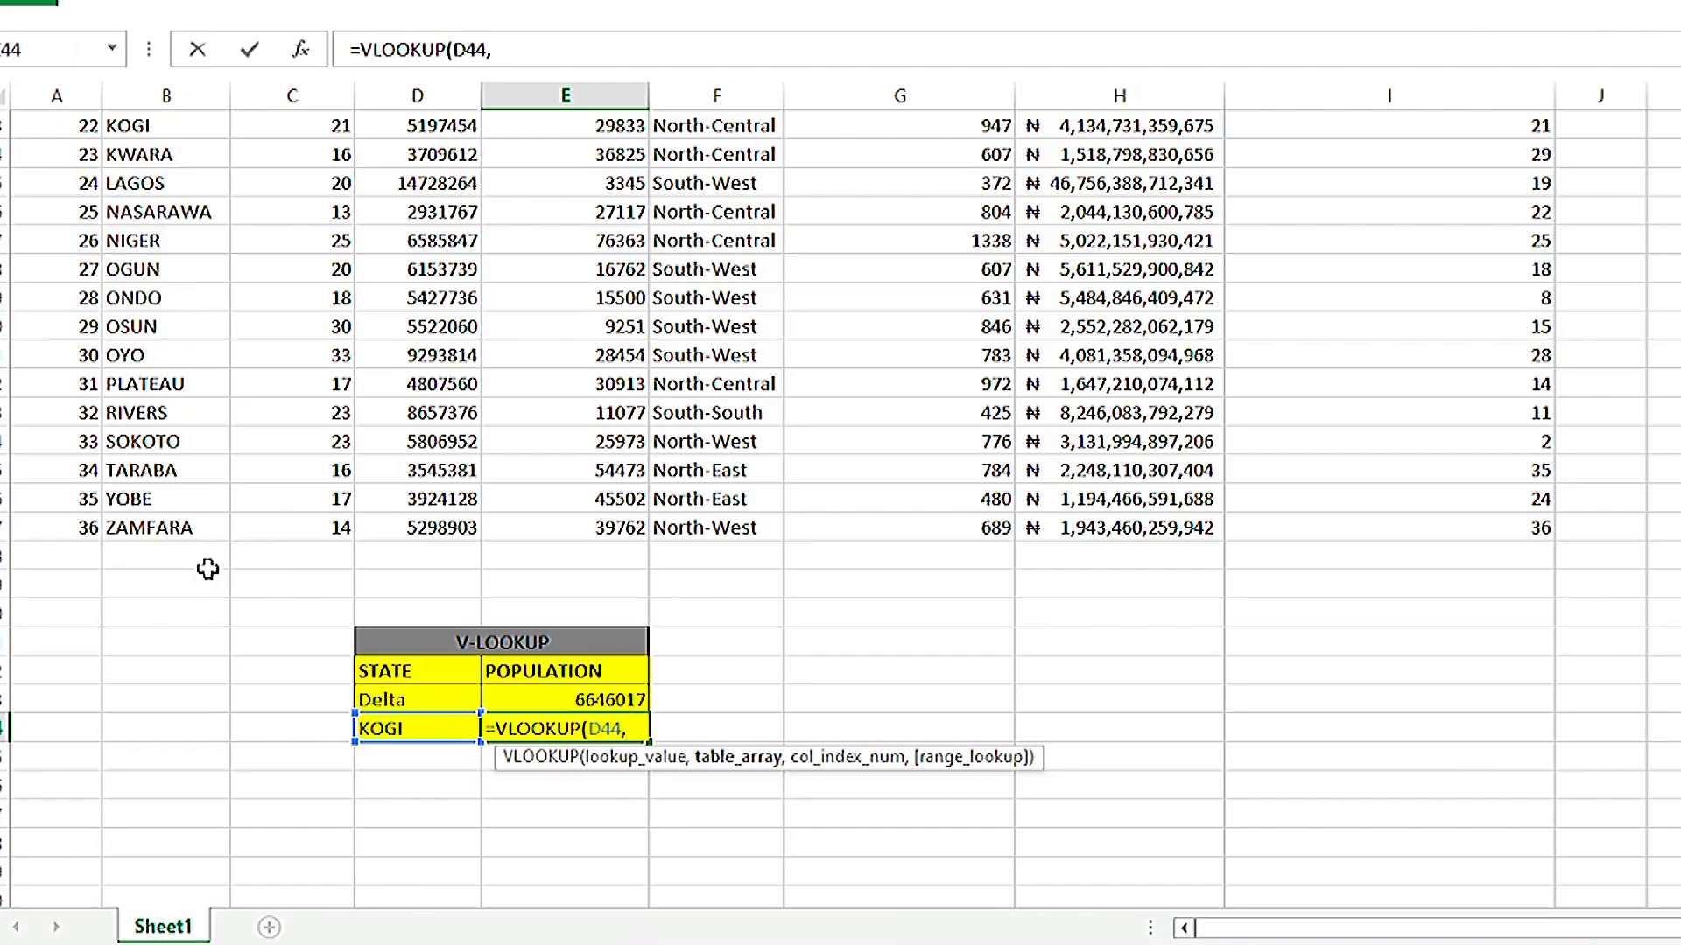
- Set the table array of KOGI's VLOOKUP to the state data range B1:I37
scroll(208, 570, up, 7)
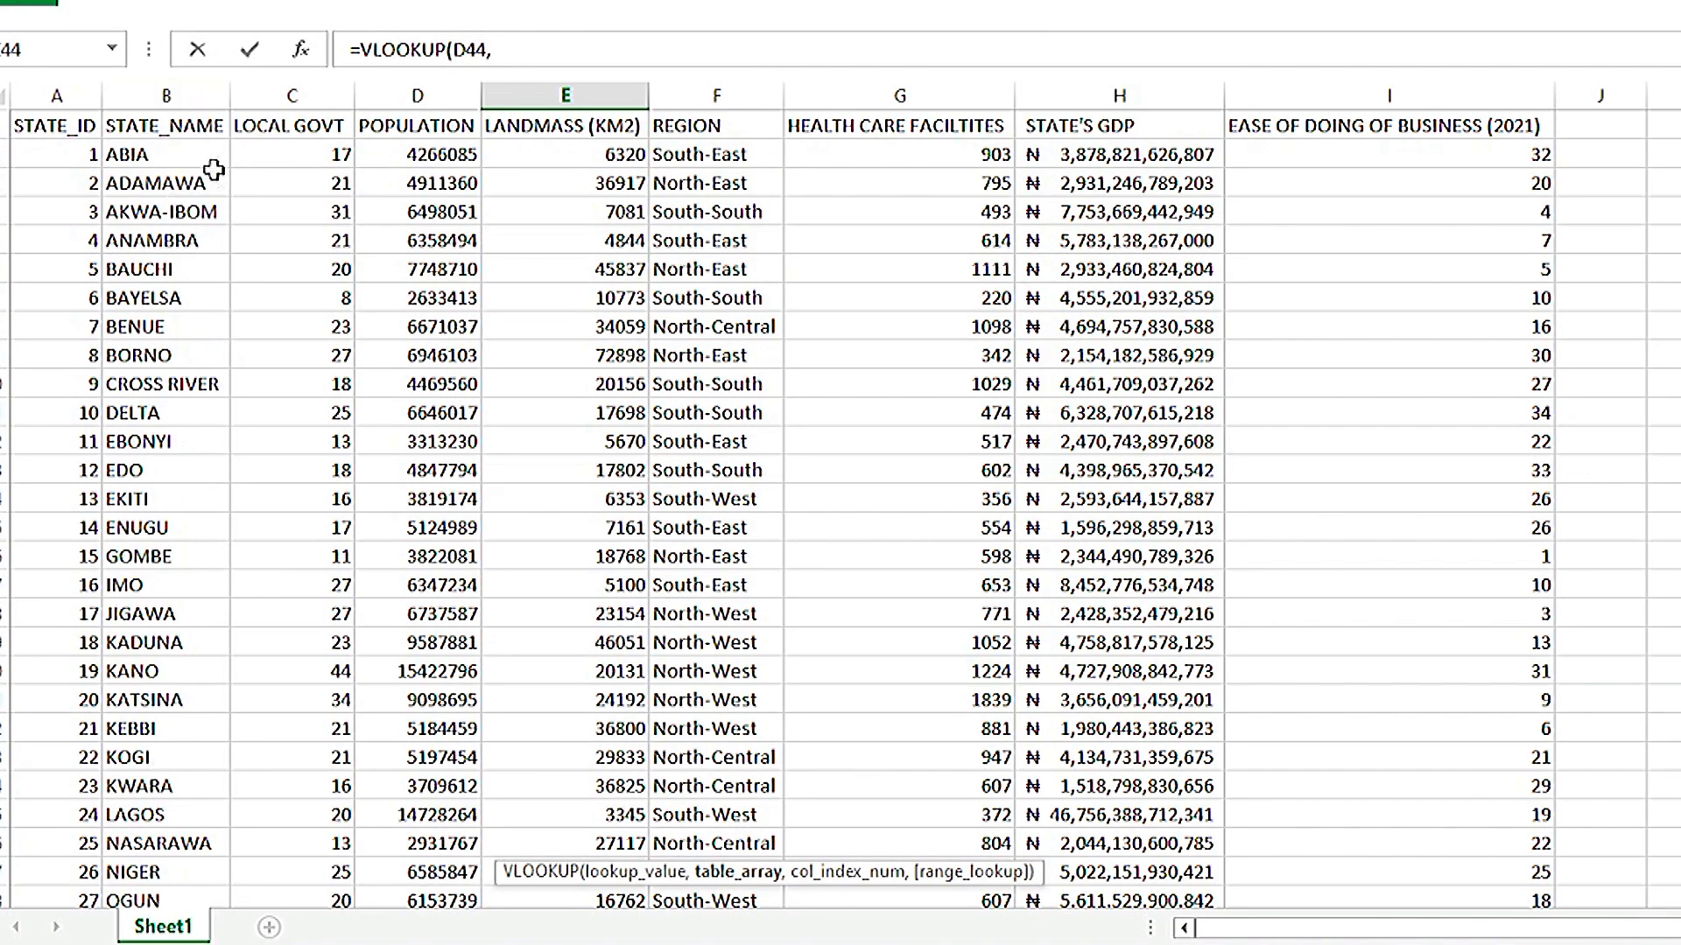
drag(162, 123, 1339, 844)
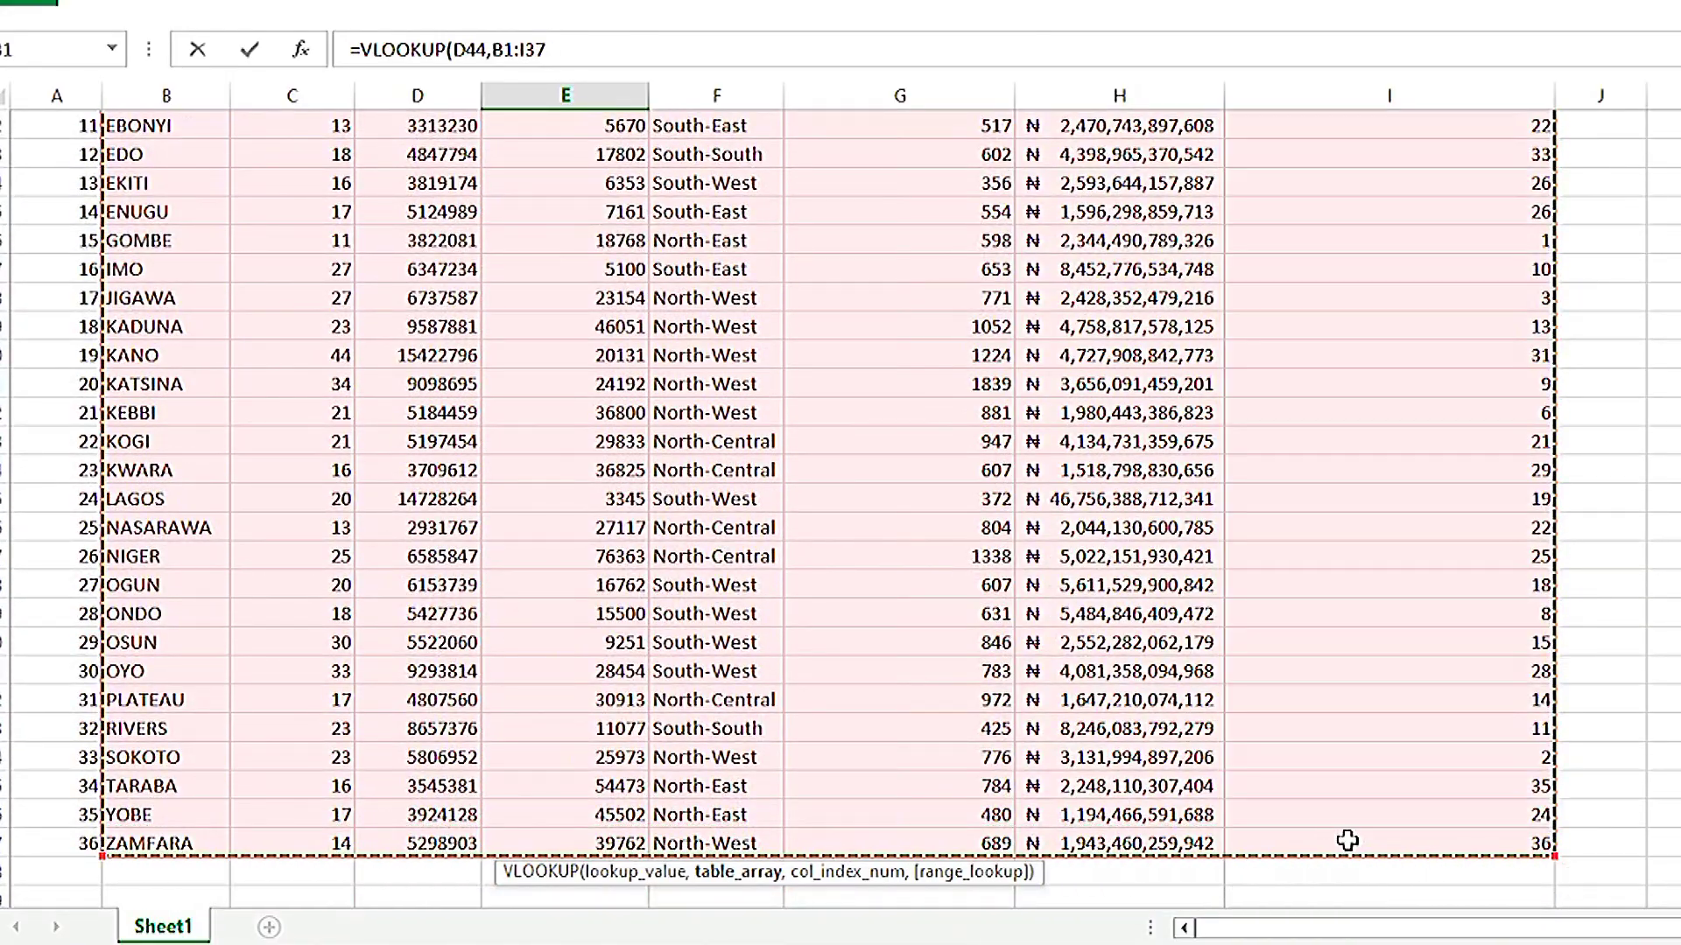
scroll(1015, 615, up, 3)
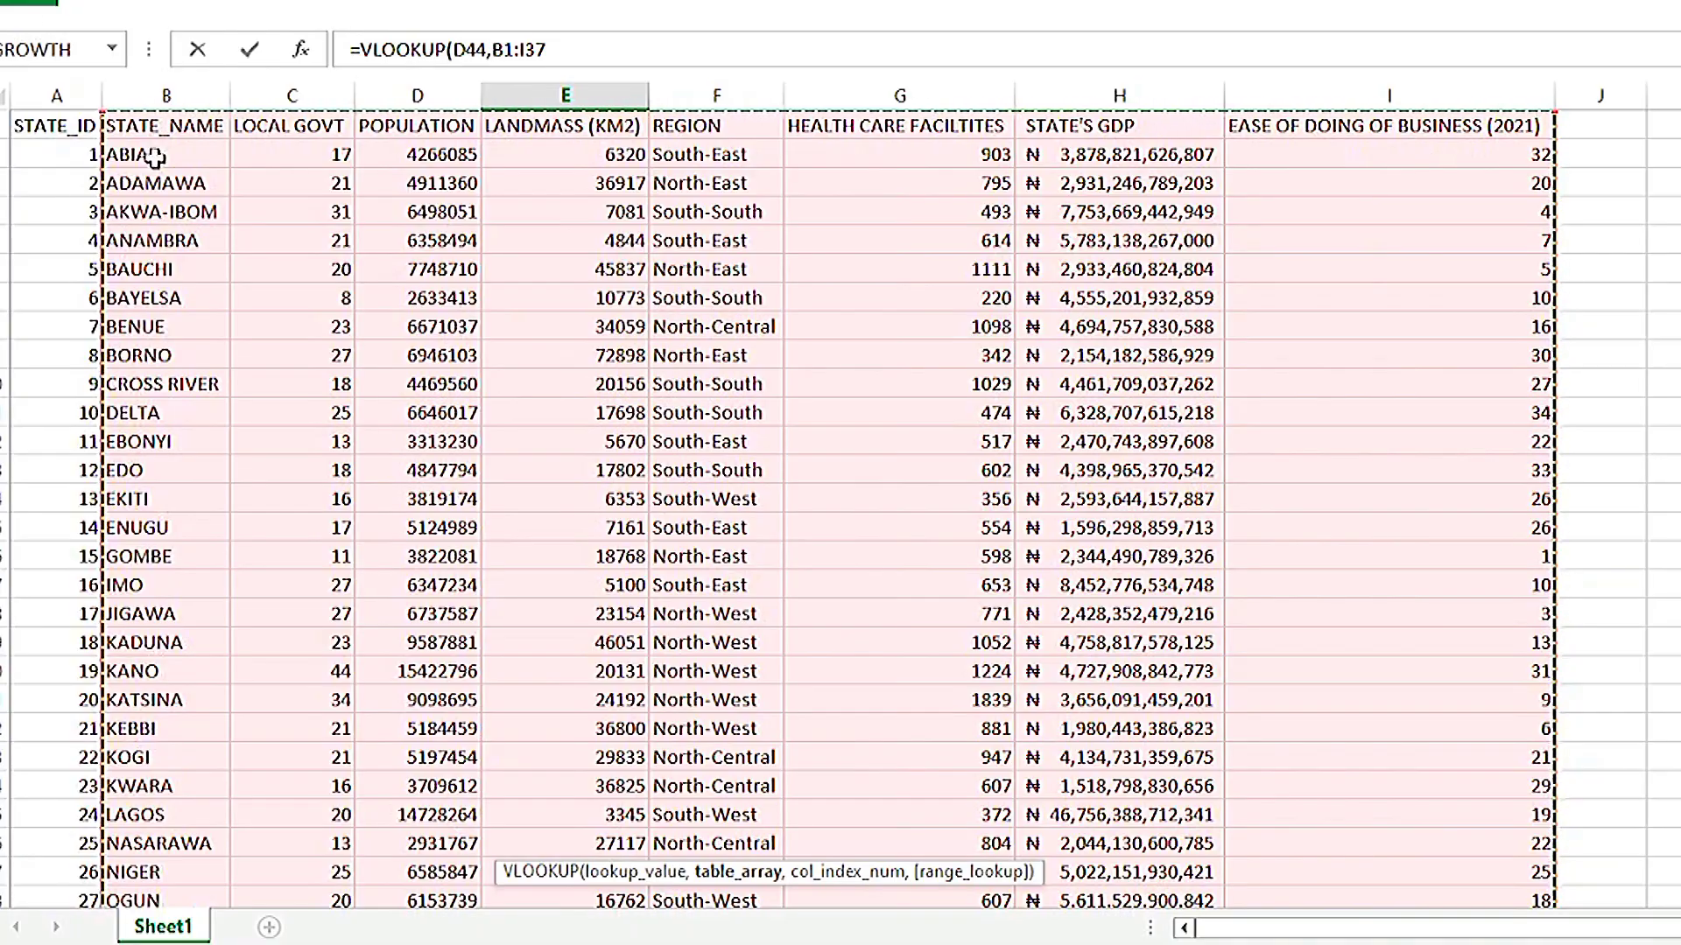
click(570, 42)
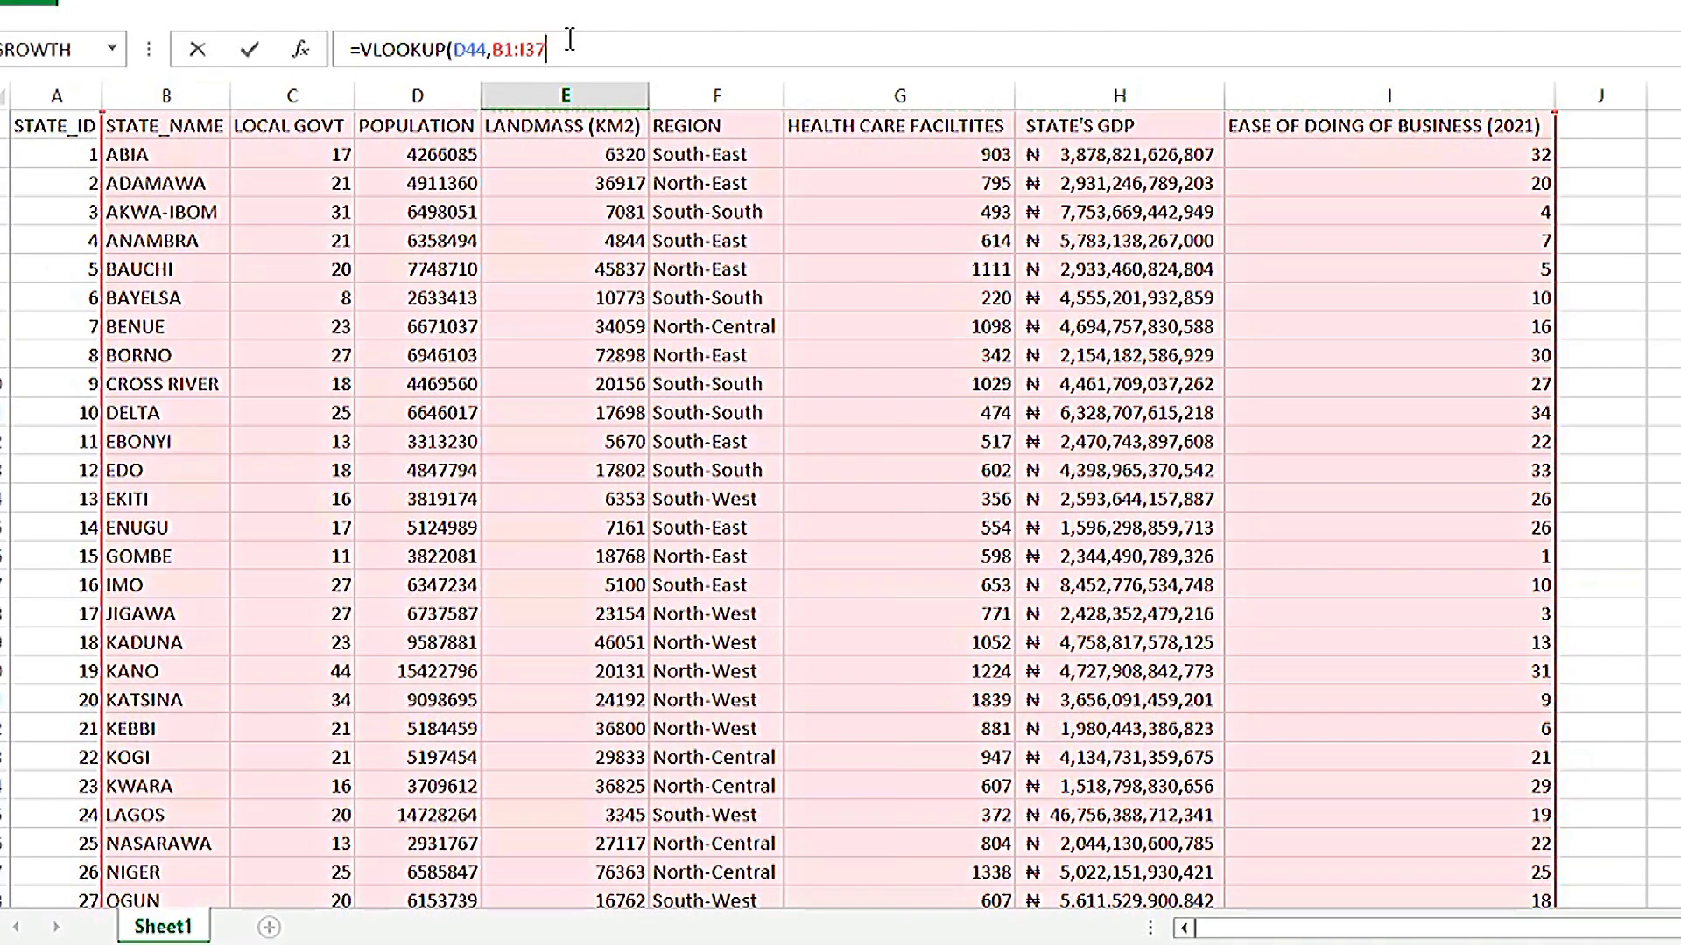
text(,)
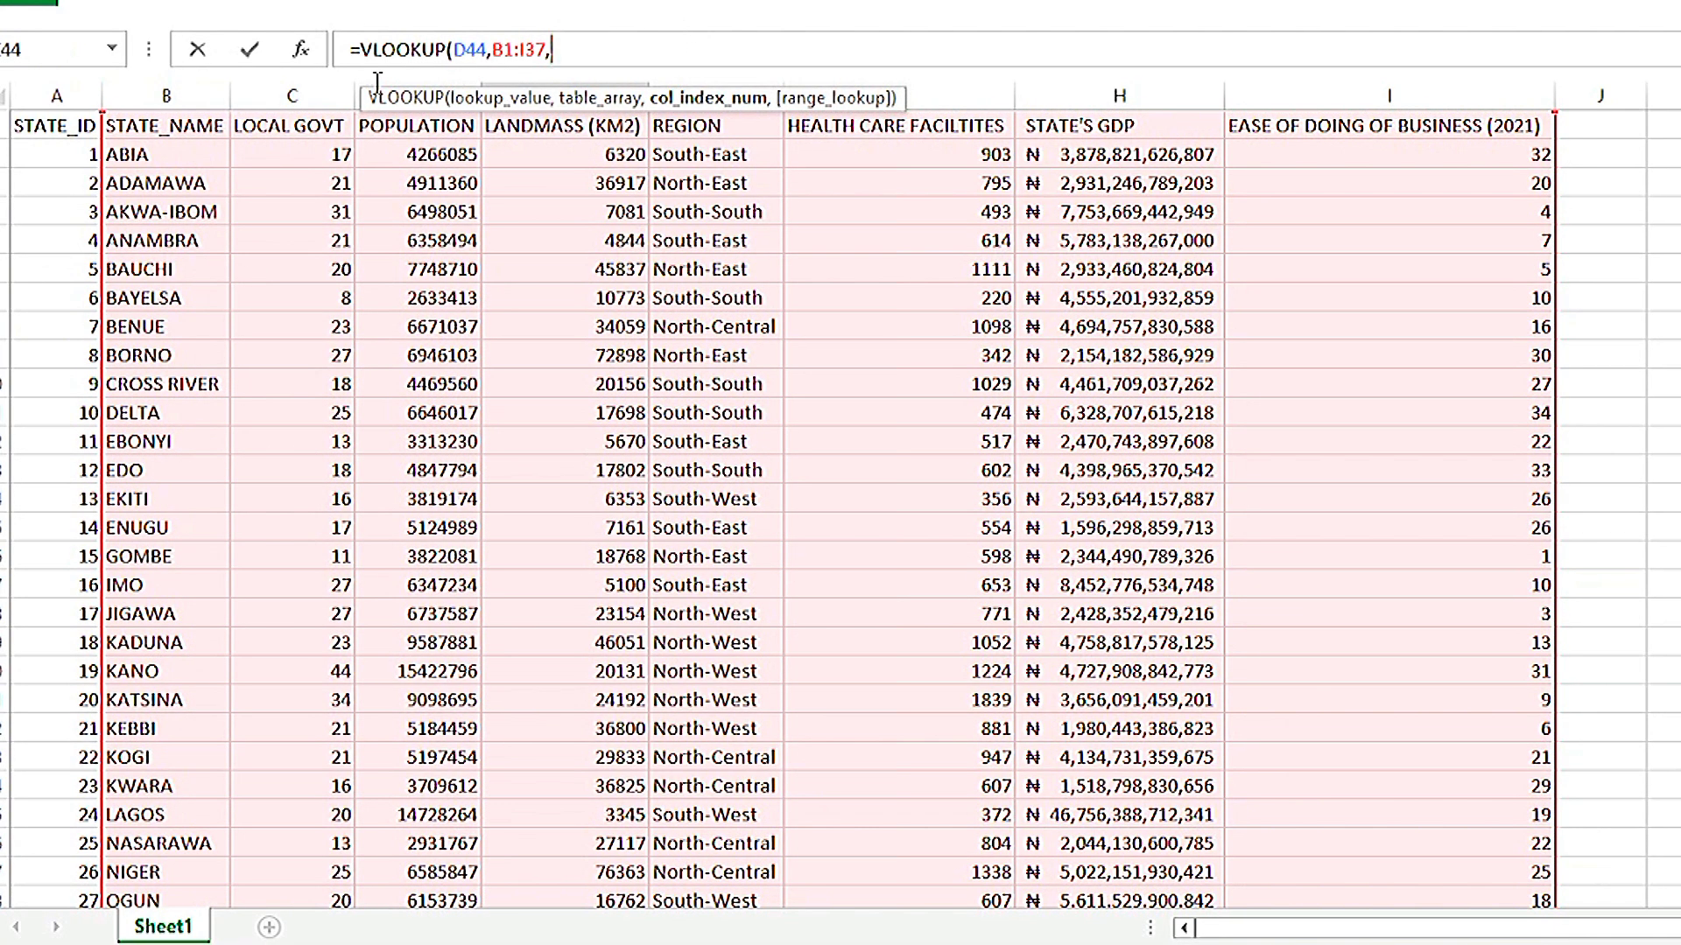
- Complete KOGI's VLOOKUP with column index 3 and FALSE for an exact match, and enter the formula
text(3,FAL)
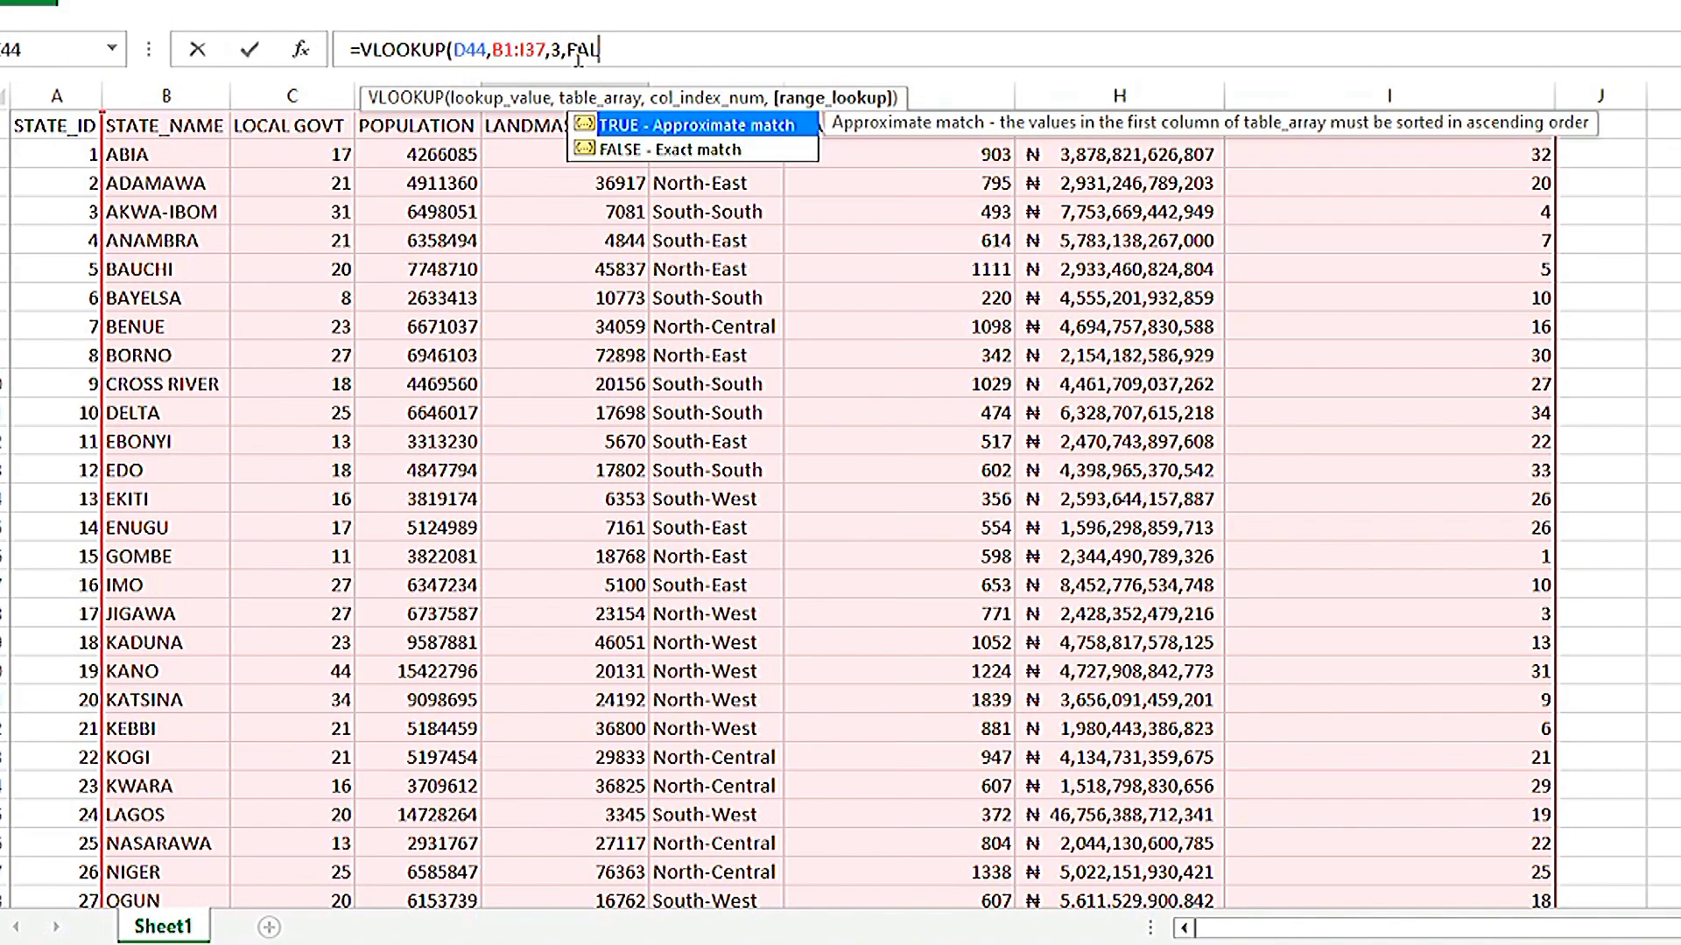
text(SE))
key(Return)
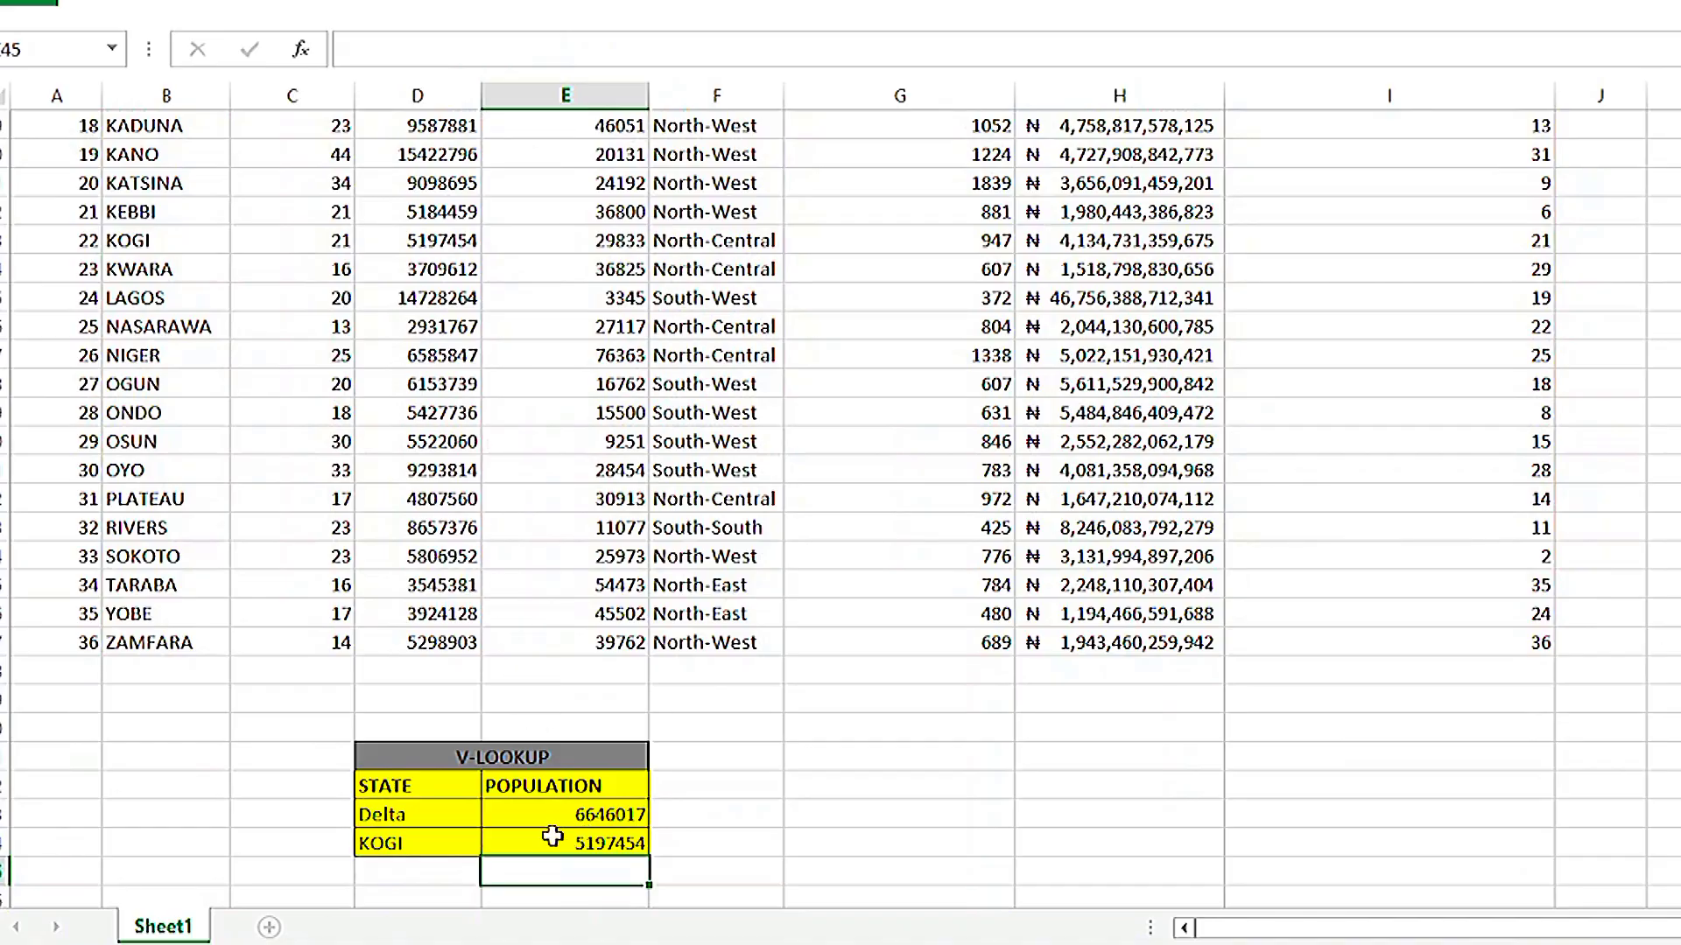
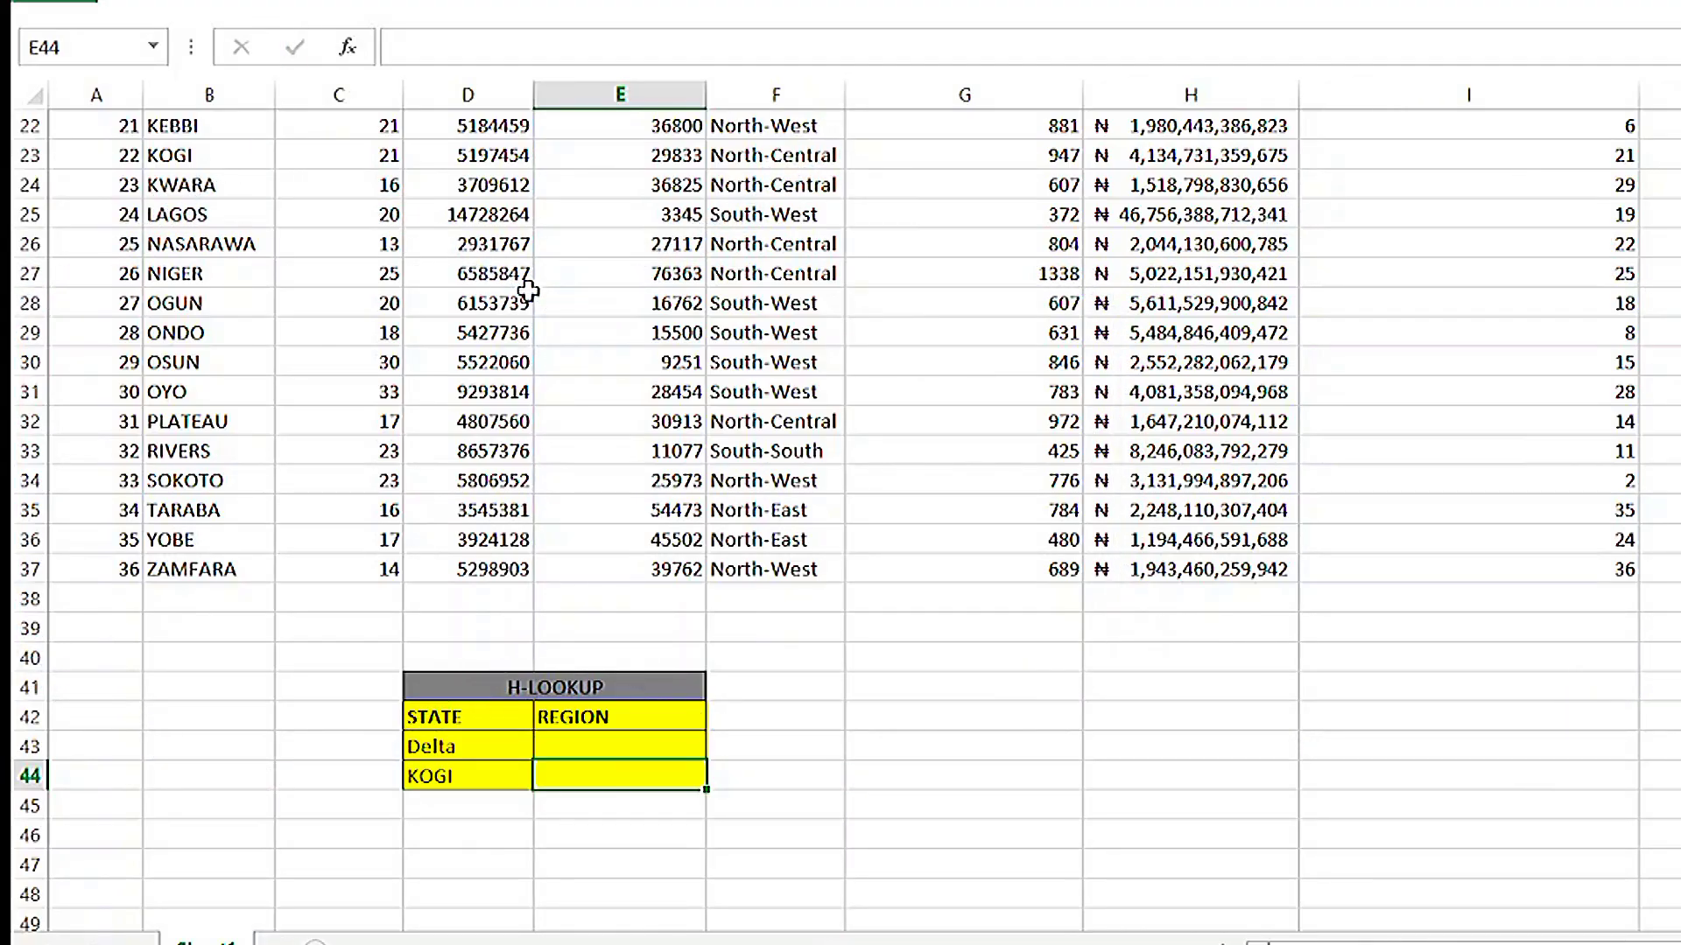
- Review the state data's header row and records against the H-LOOKUP table asking for the regions of Delta and KOGI
scroll(607, 667, up, 4)
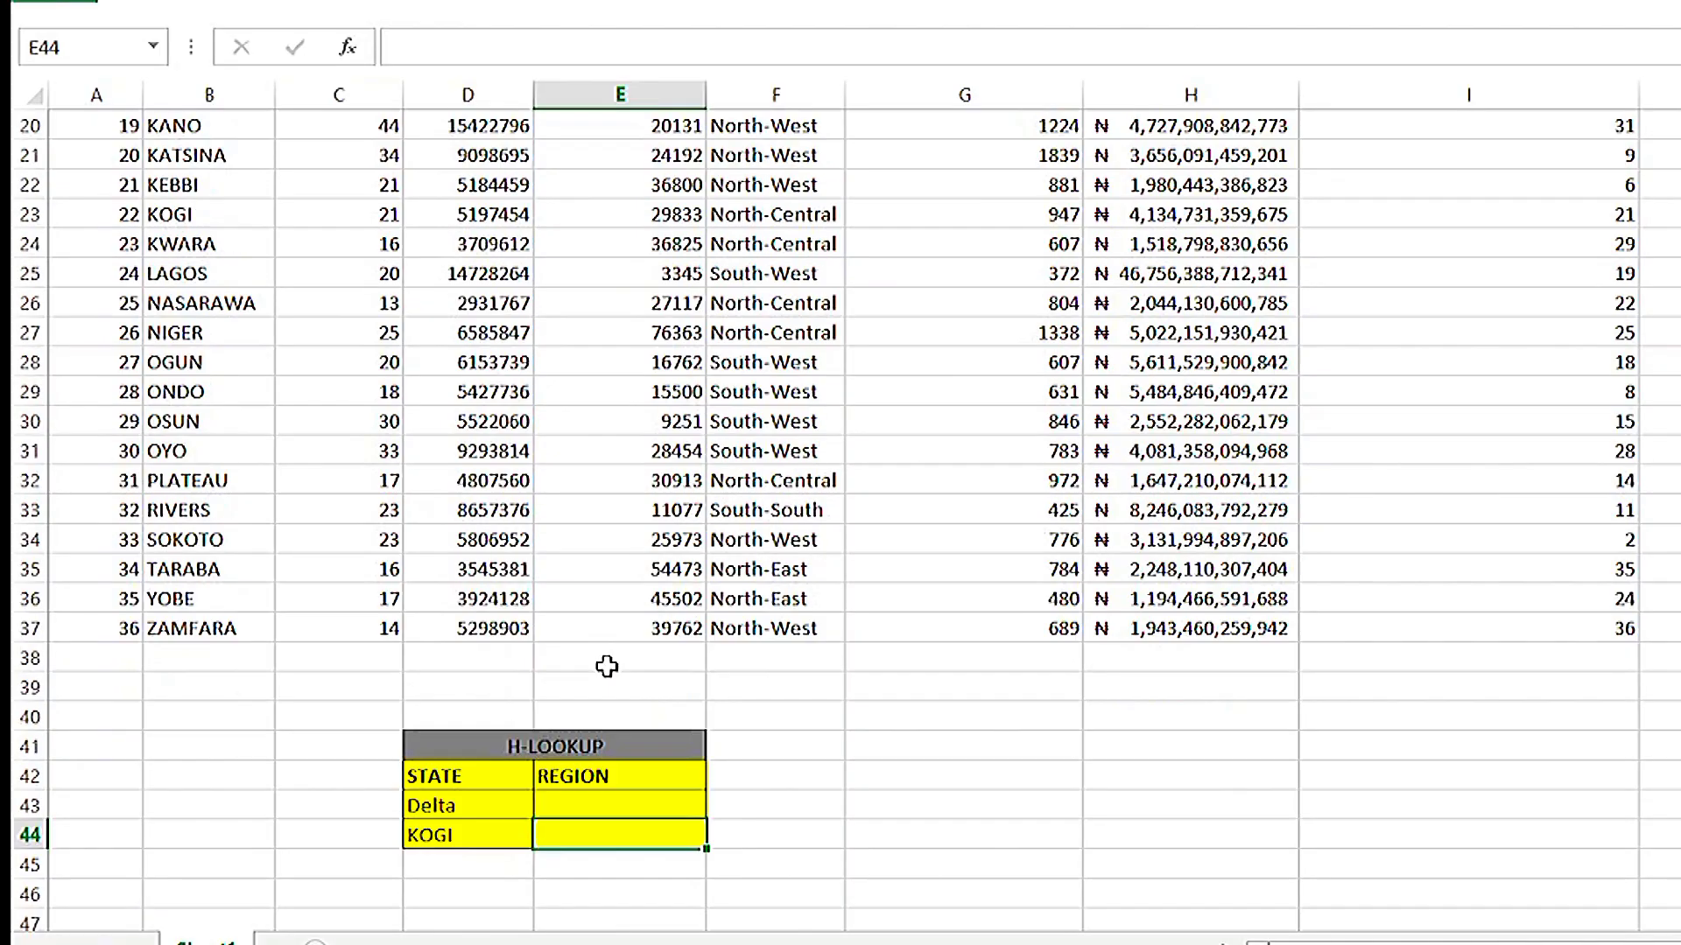
scroll(607, 667, up, 4)
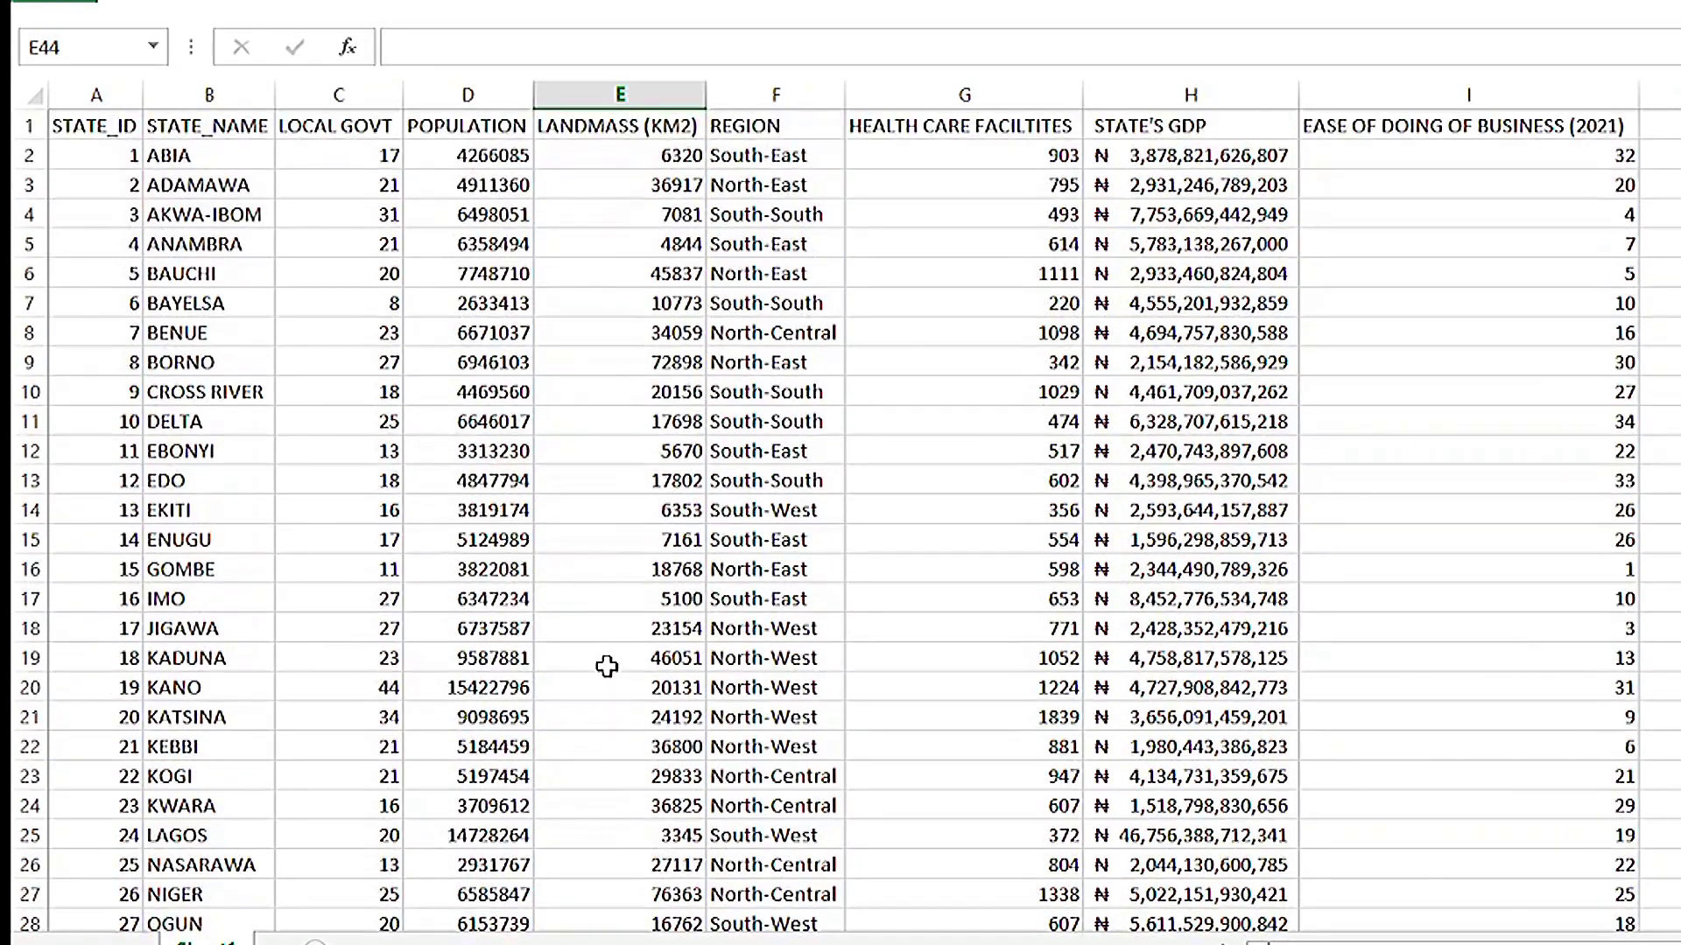
scroll(607, 667, down, 7)
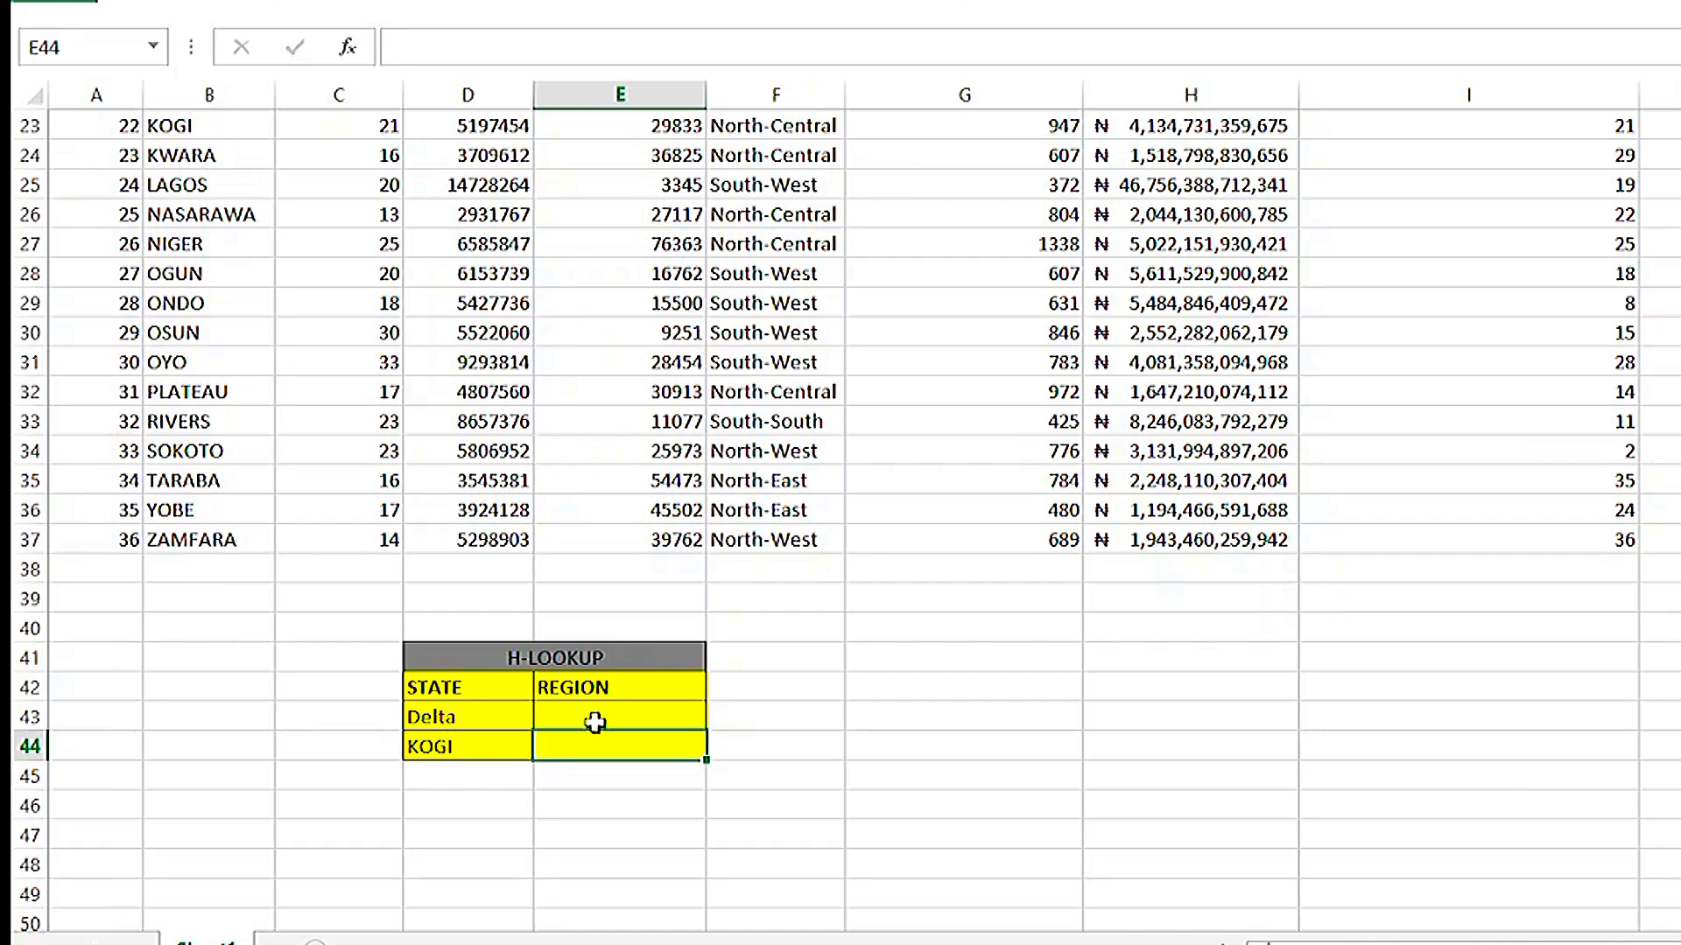
scroll(593, 667, up, 6)
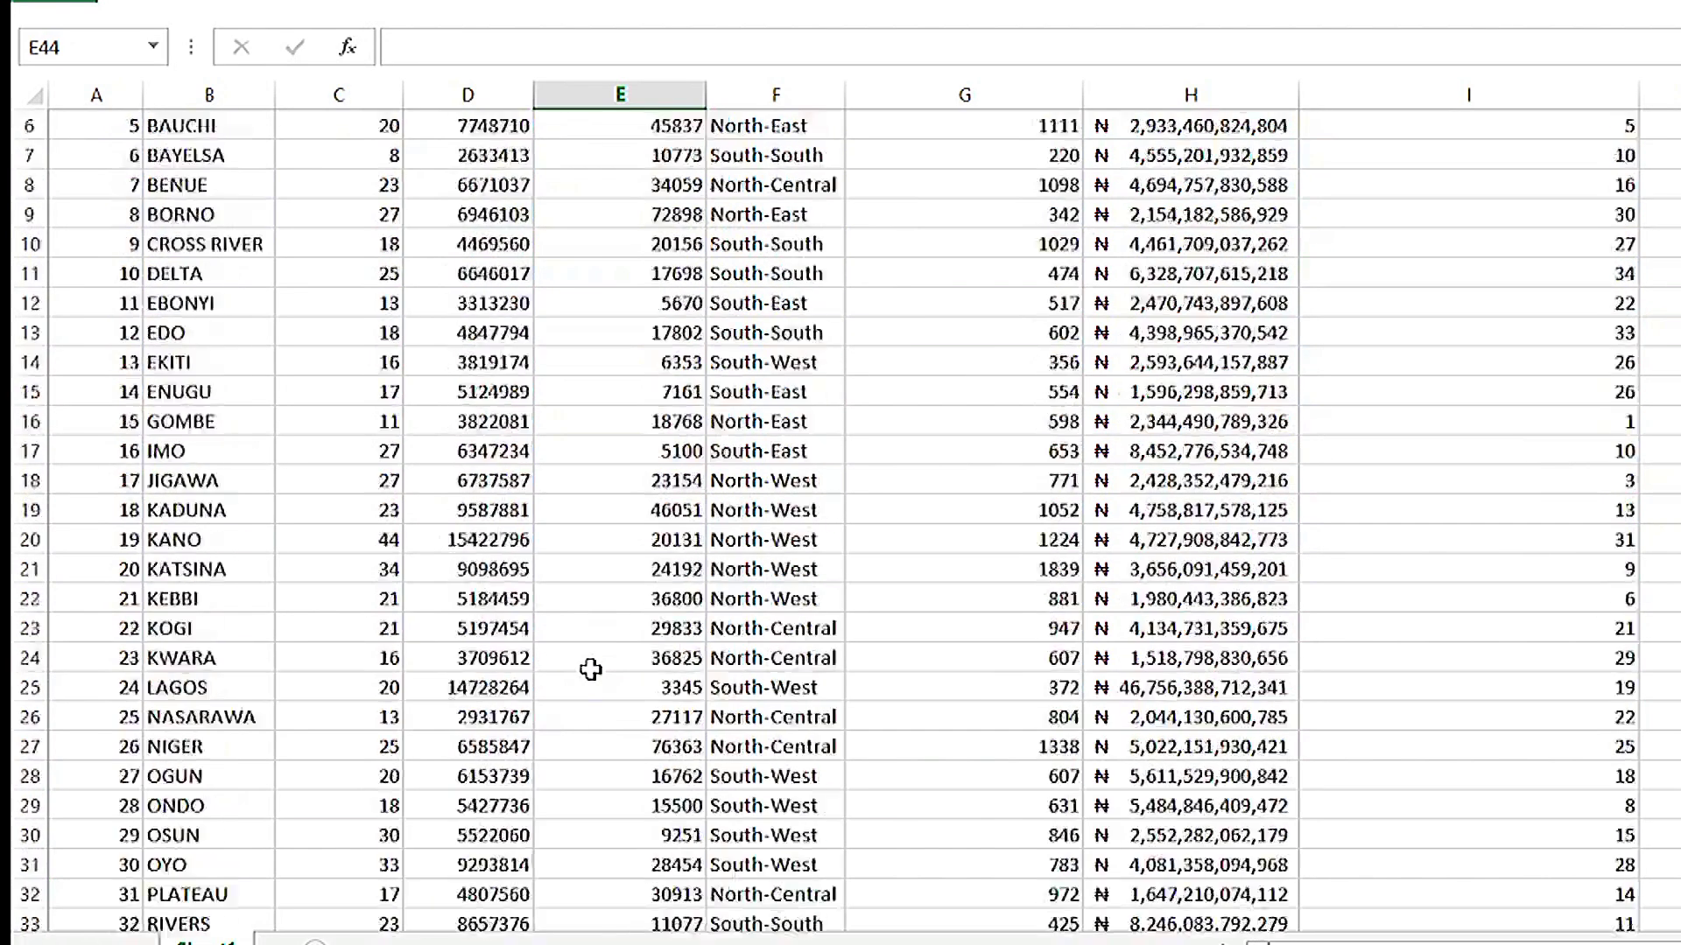
scroll(590, 670, up, 2)
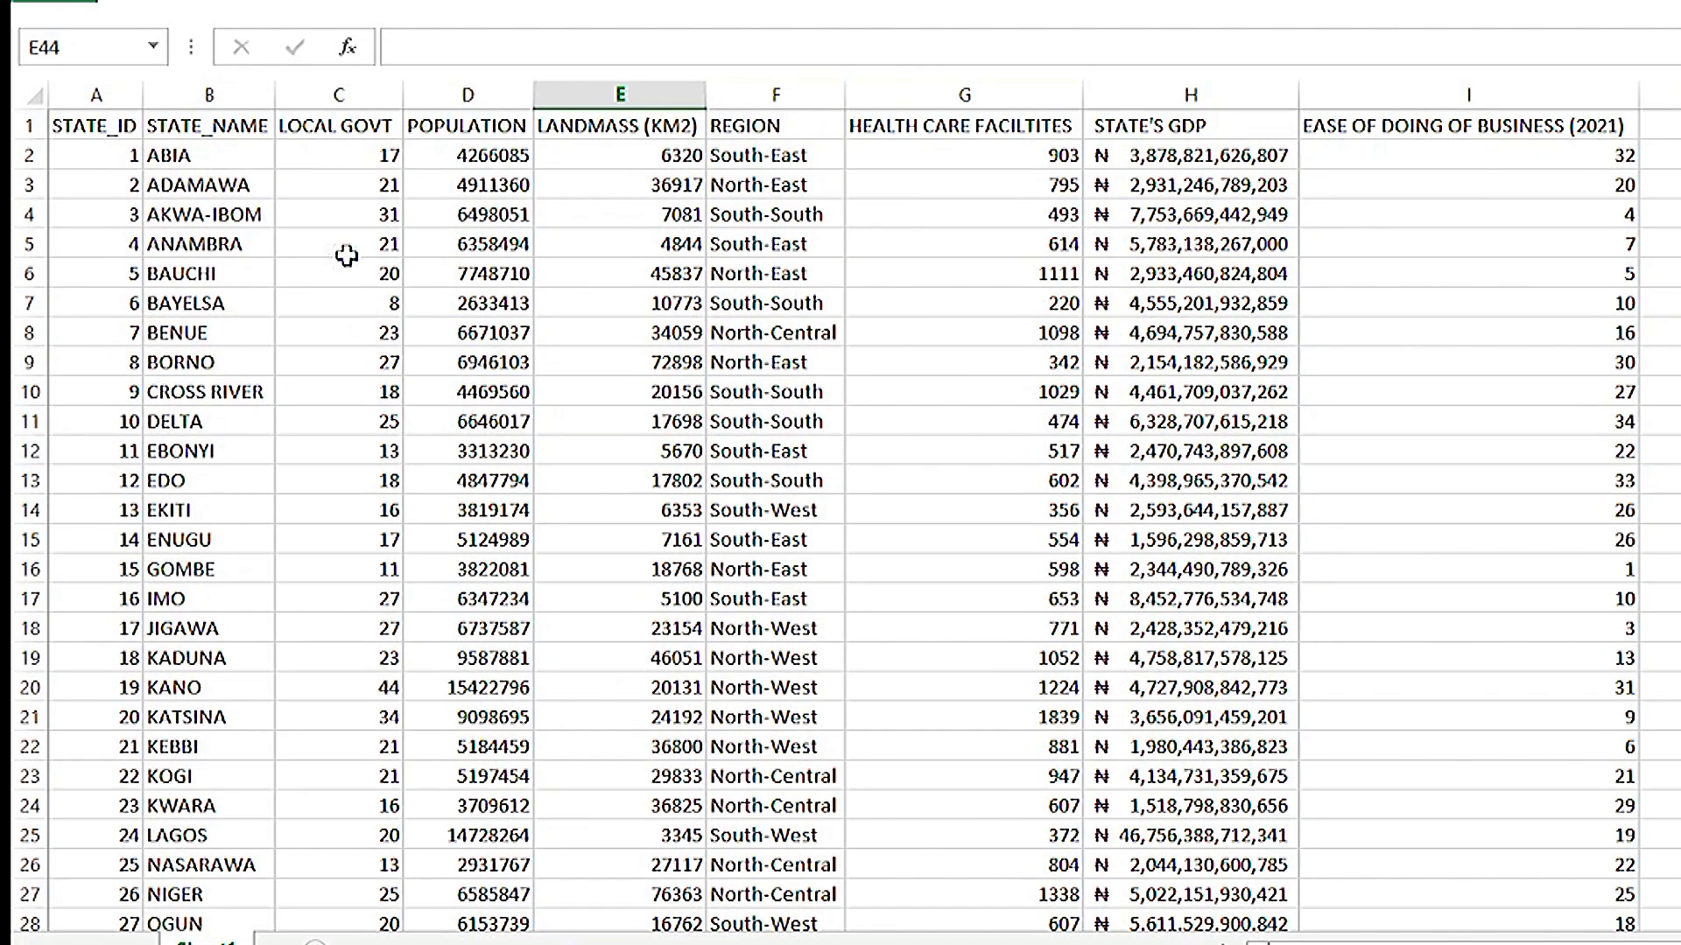
scroll(474, 643, down, 4)
scroll(473, 643, down, 4)
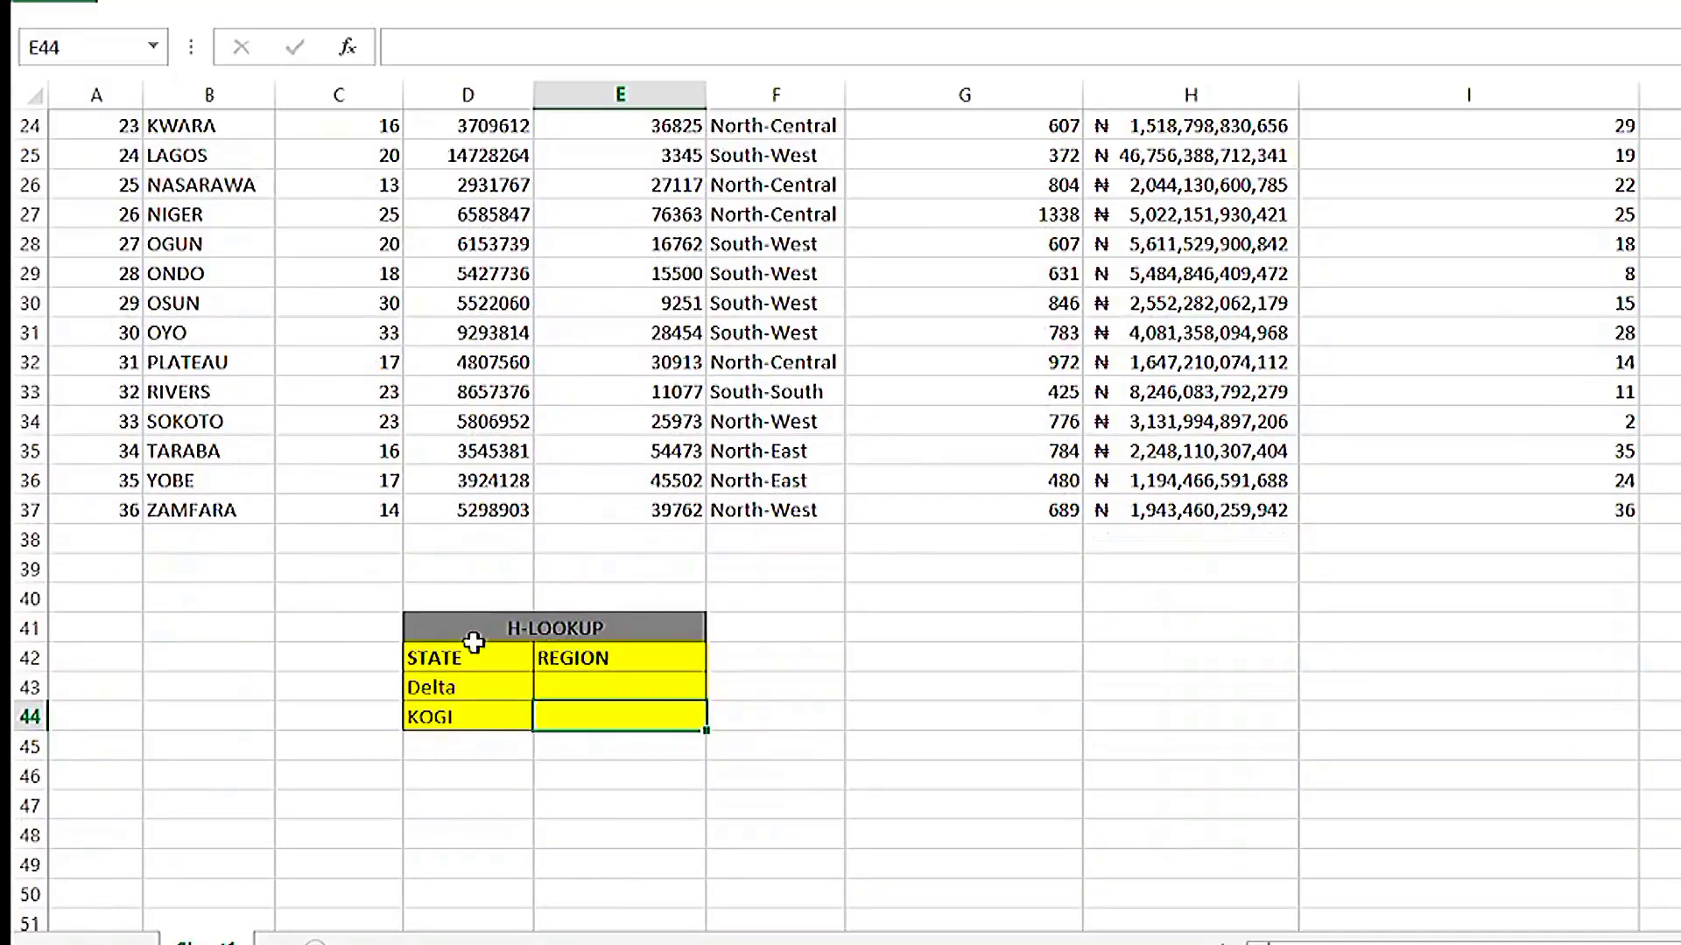
- Start an HLOOKUP formula in Delta's region cell E43 with the REGION header cell E42 as the lookup value
click(599, 690)
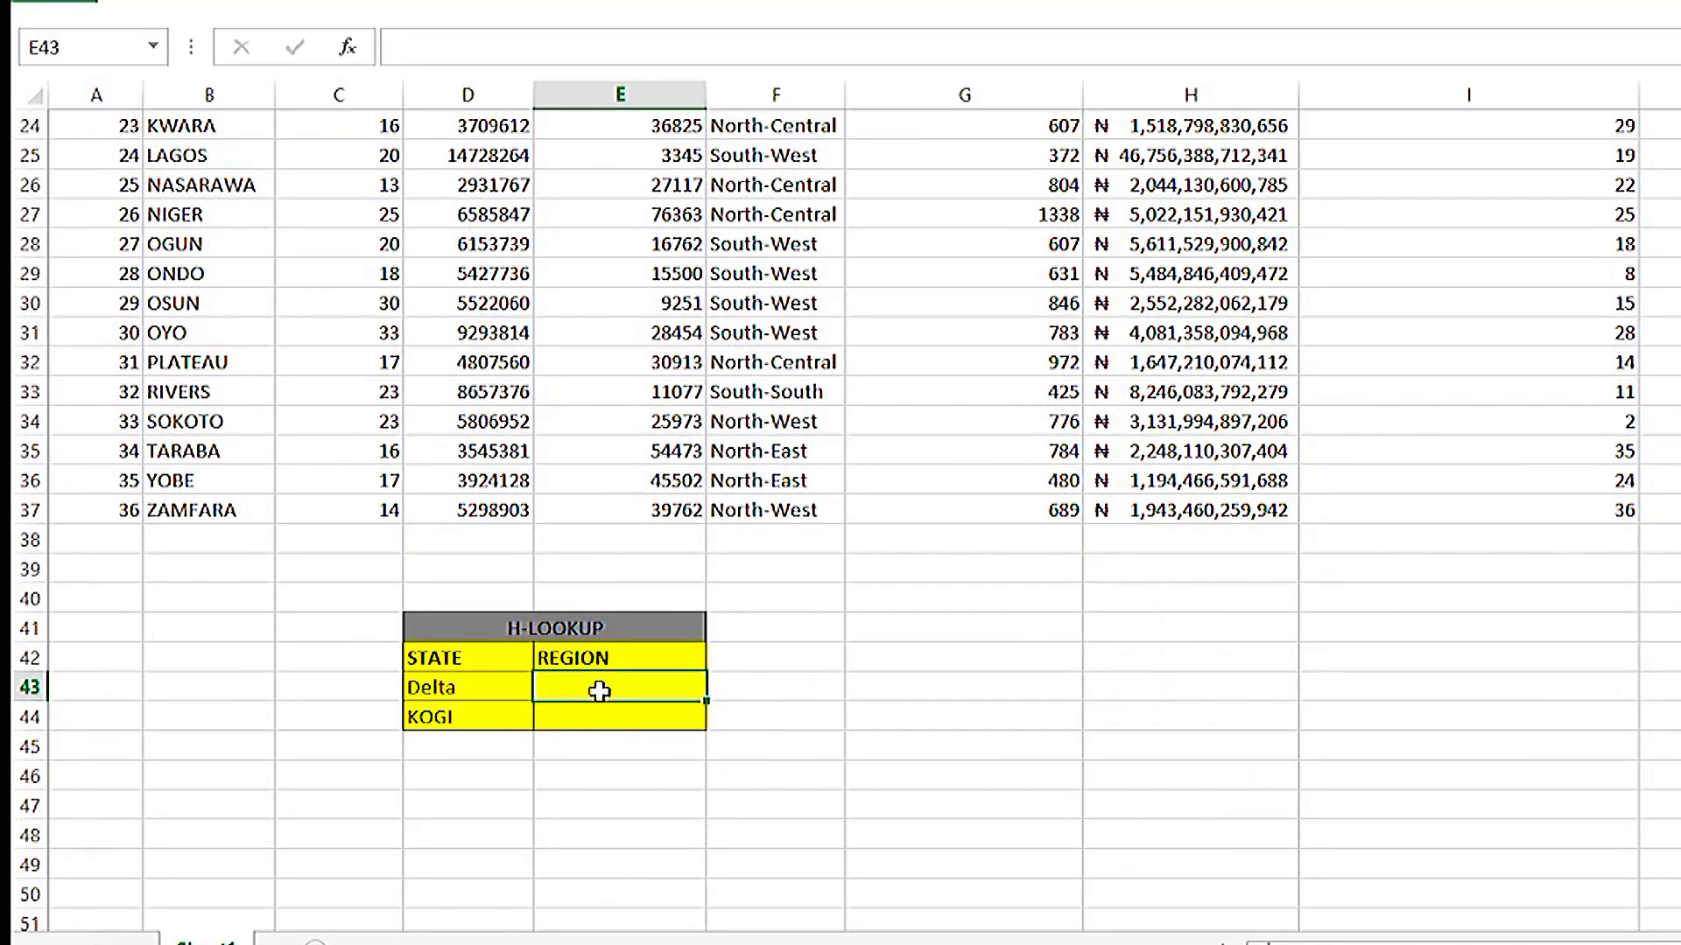
text(hlook)
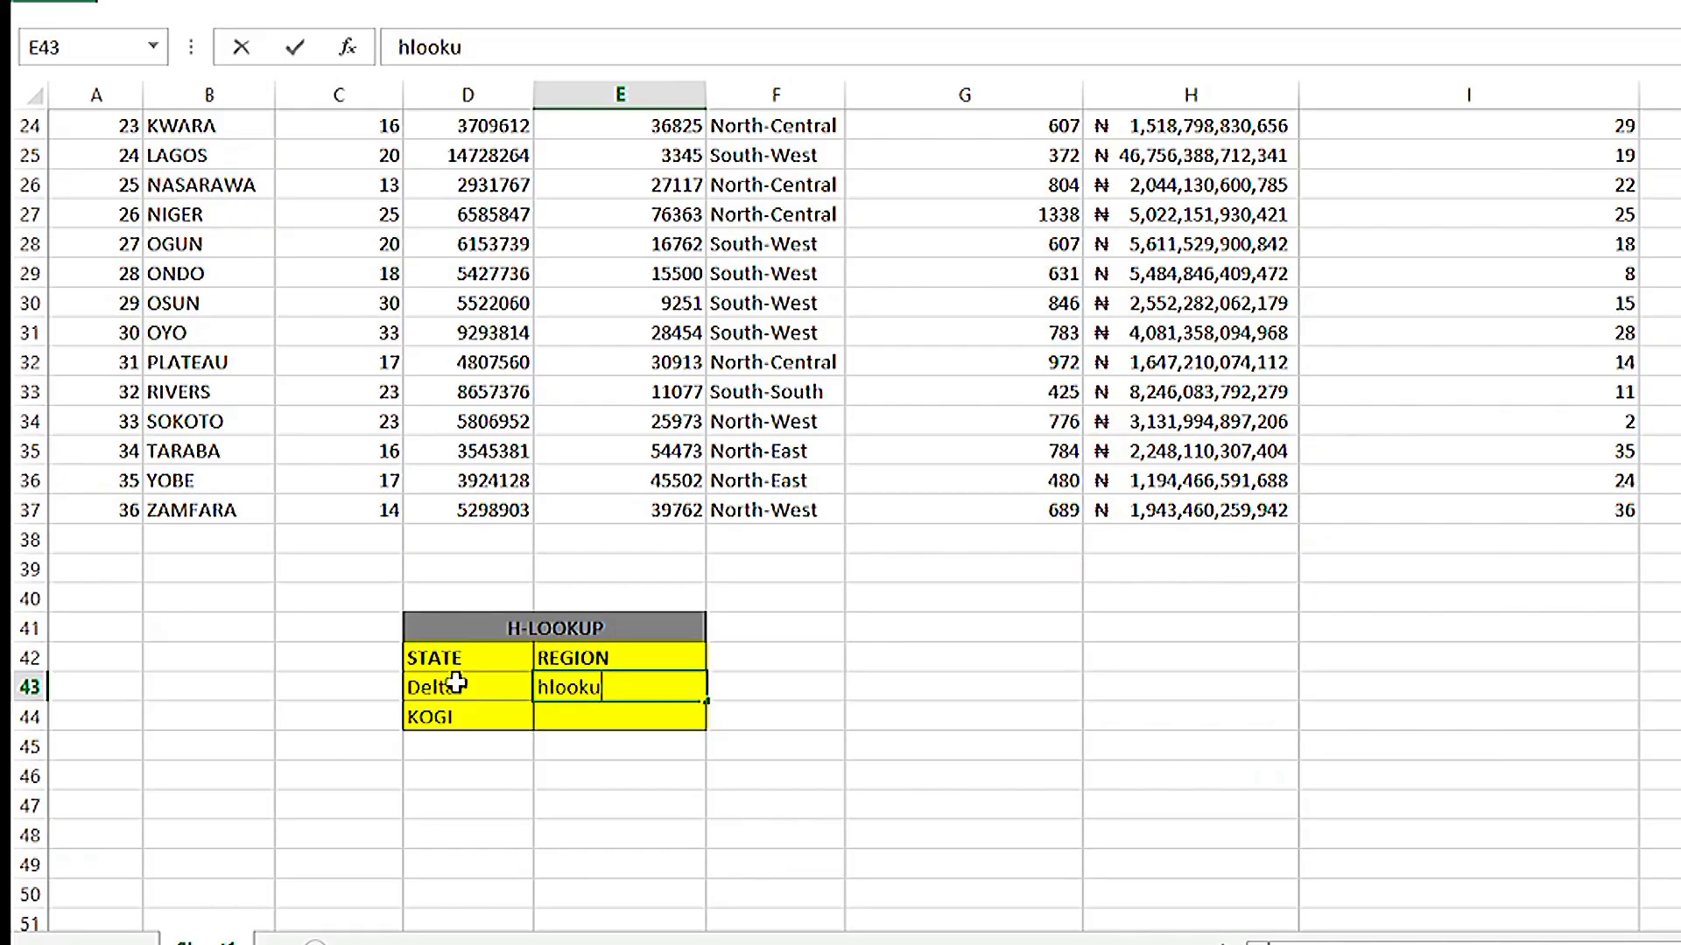
key(Escape)
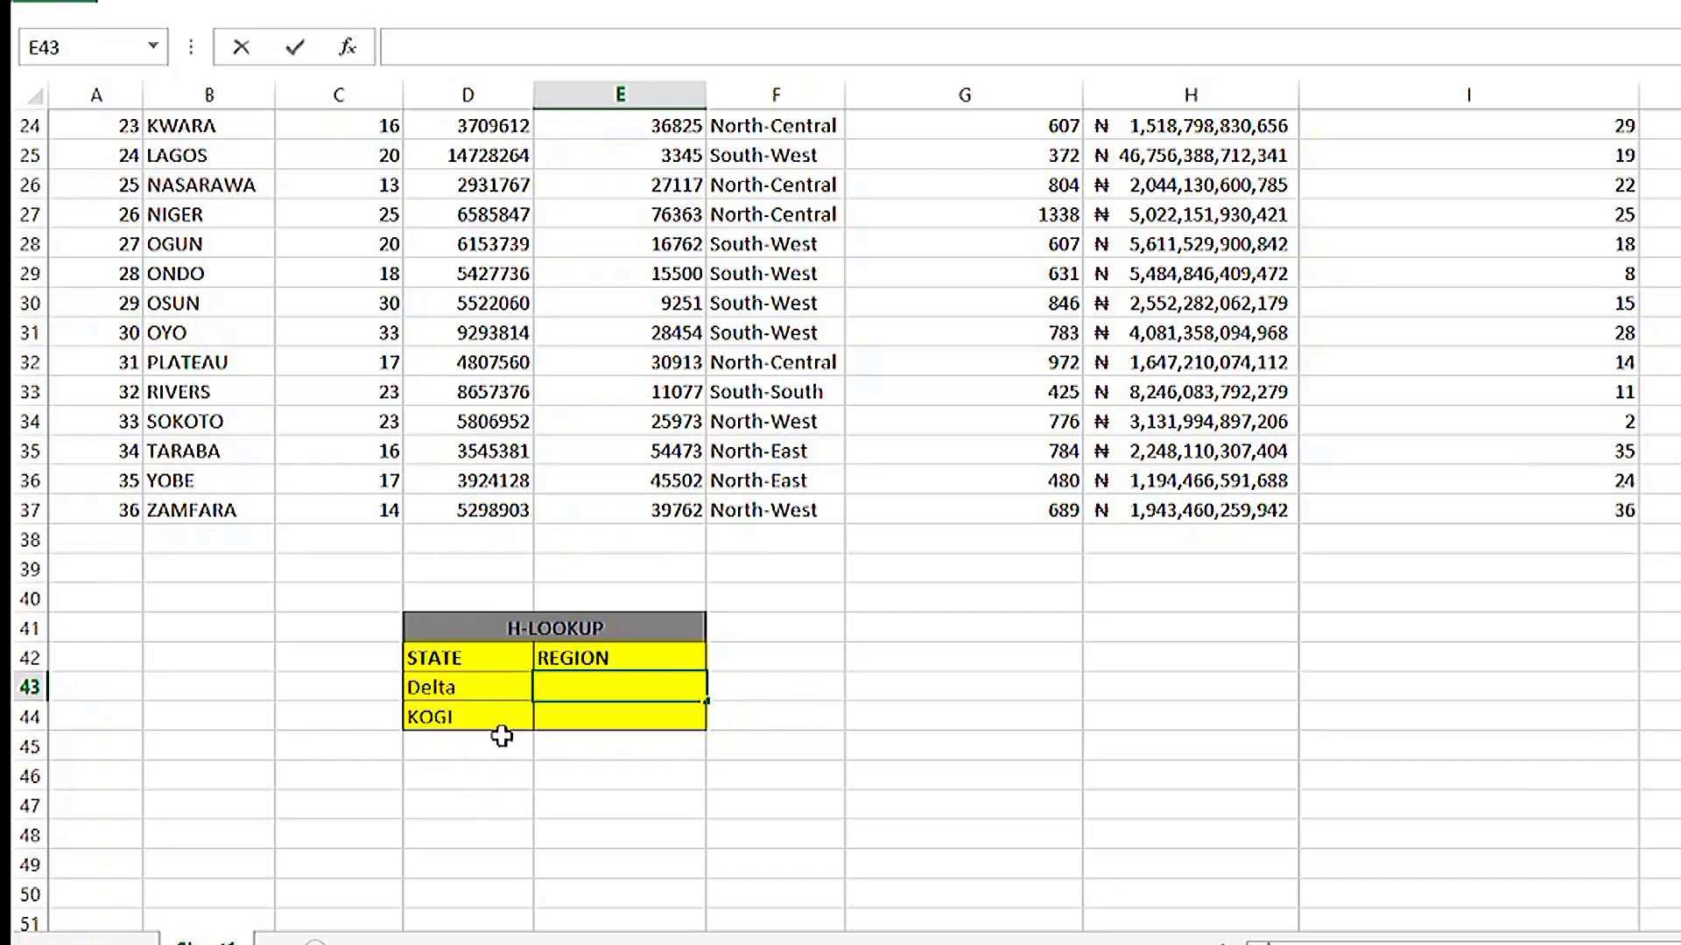
text(=hlooku)
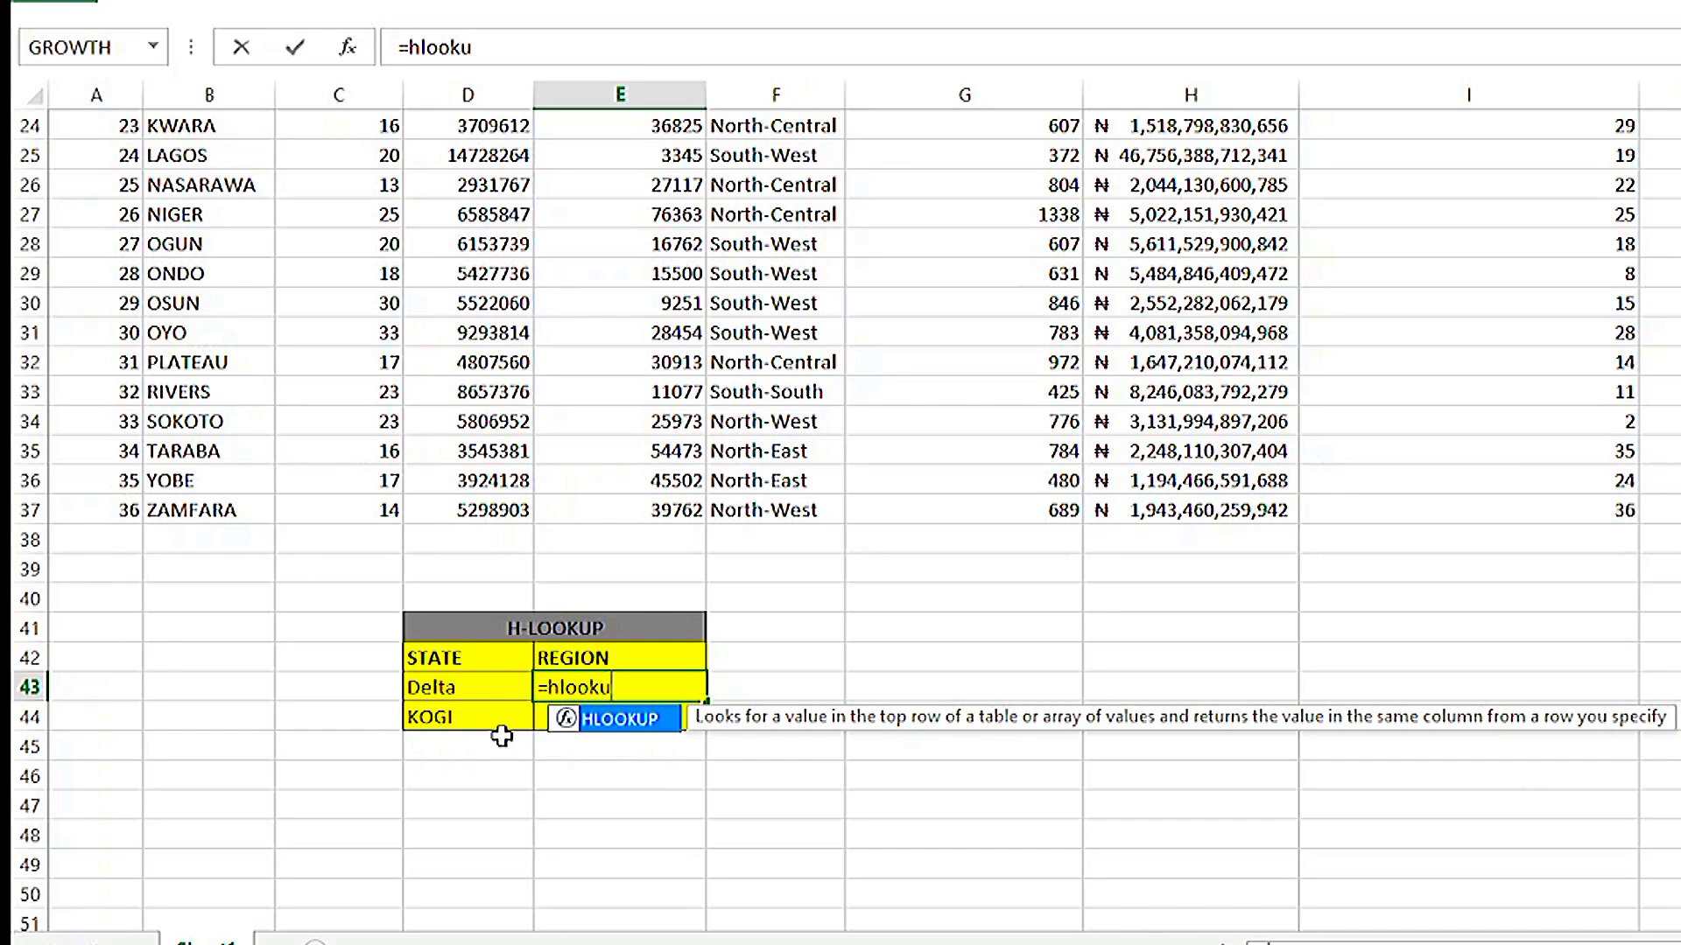
text(p()
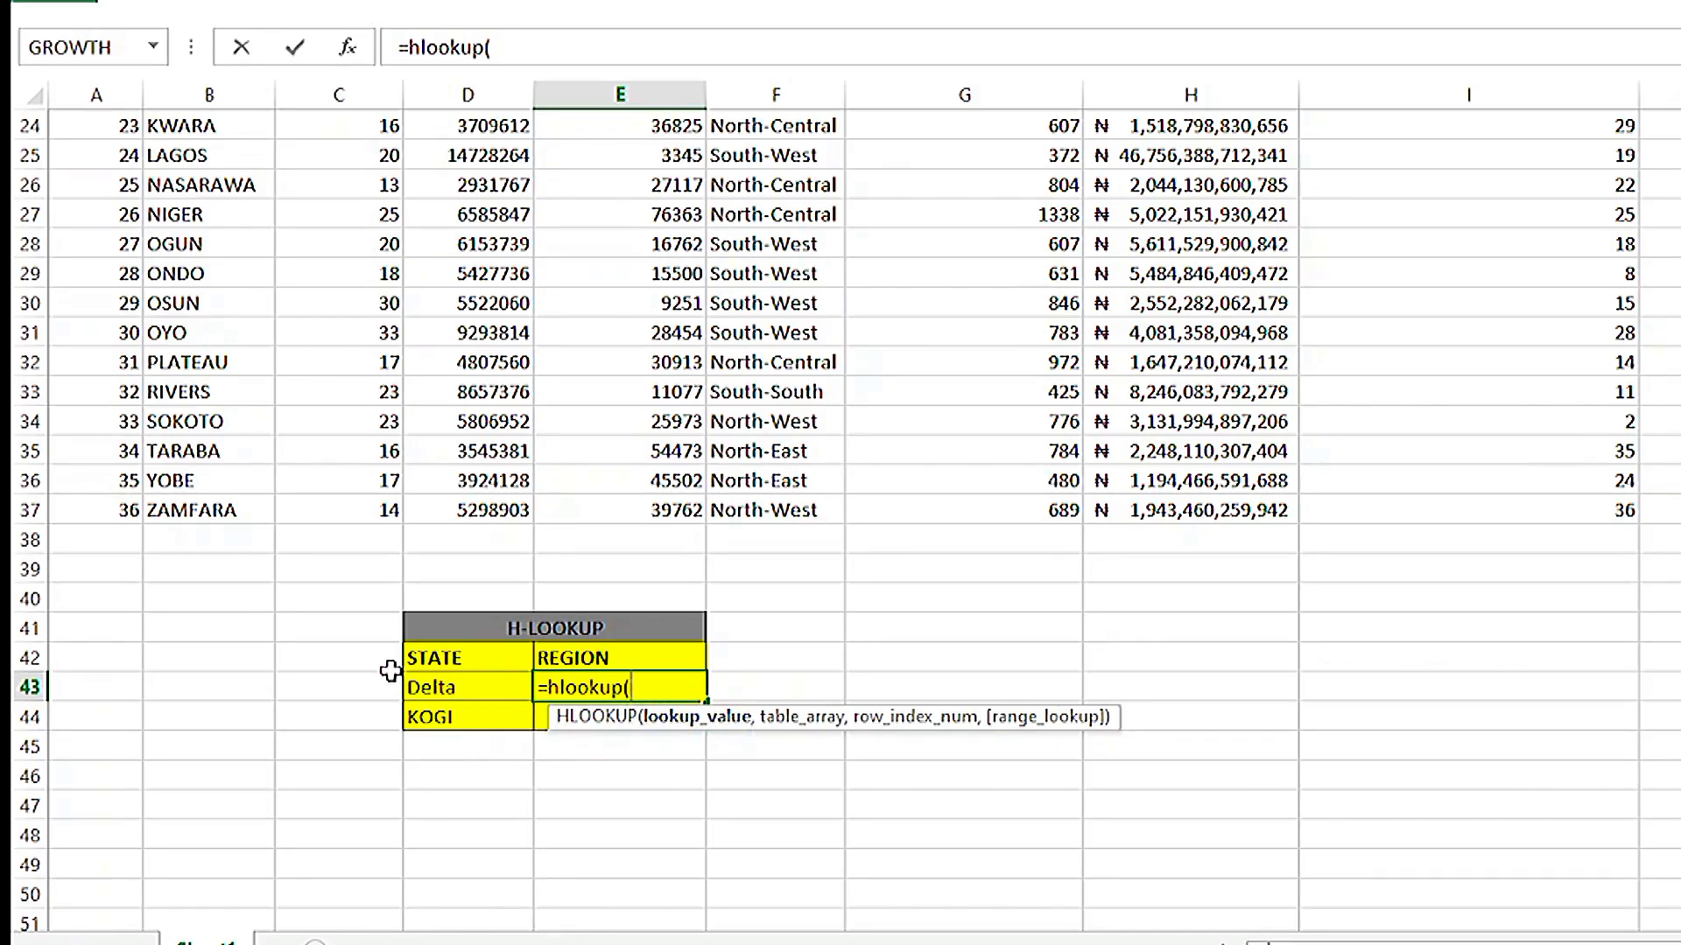
scroll(245, 575, up, 2)
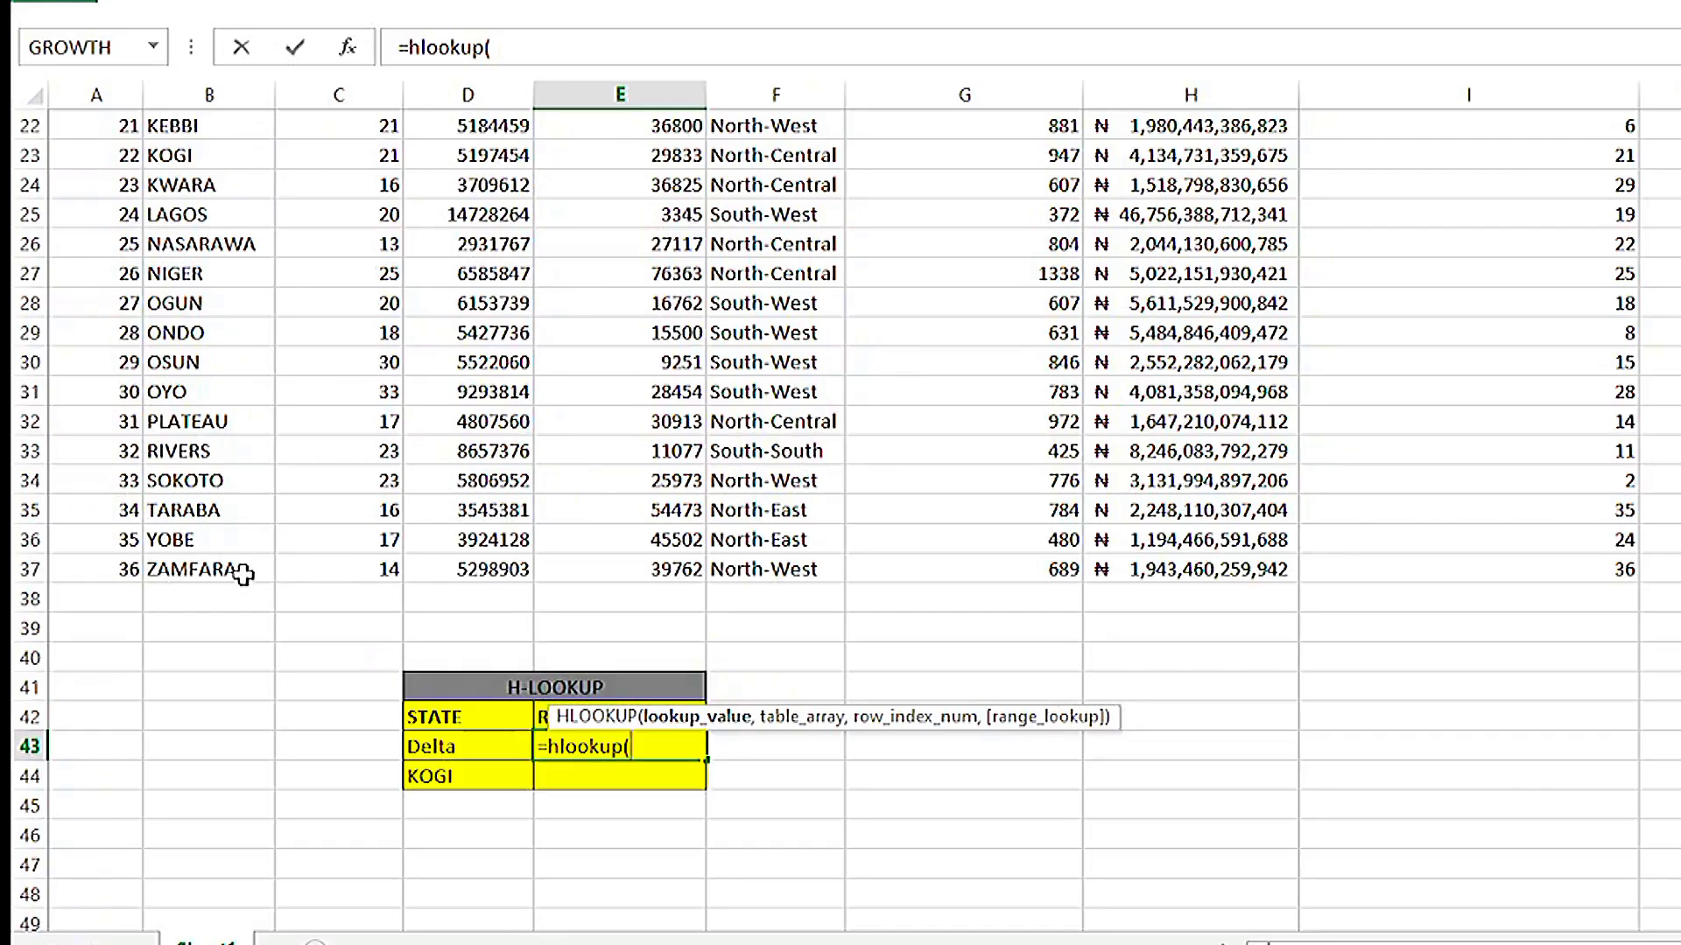
scroll(243, 575, up, 1)
scroll(243, 575, down, 1)
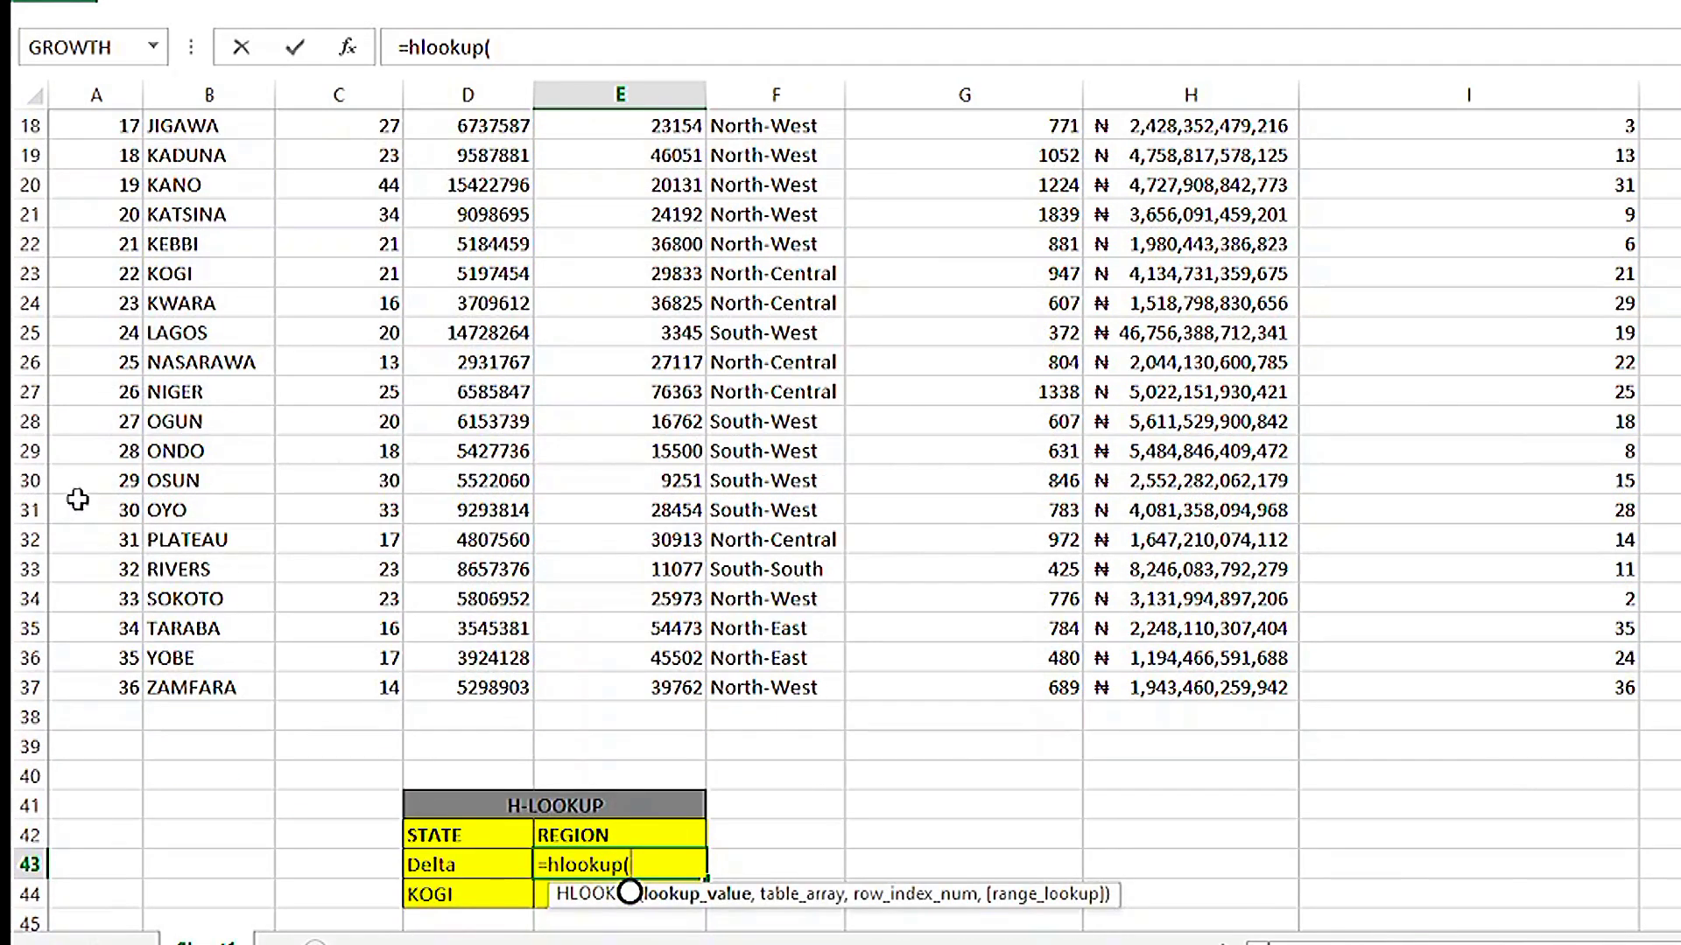
scroll(78, 499, up, 6)
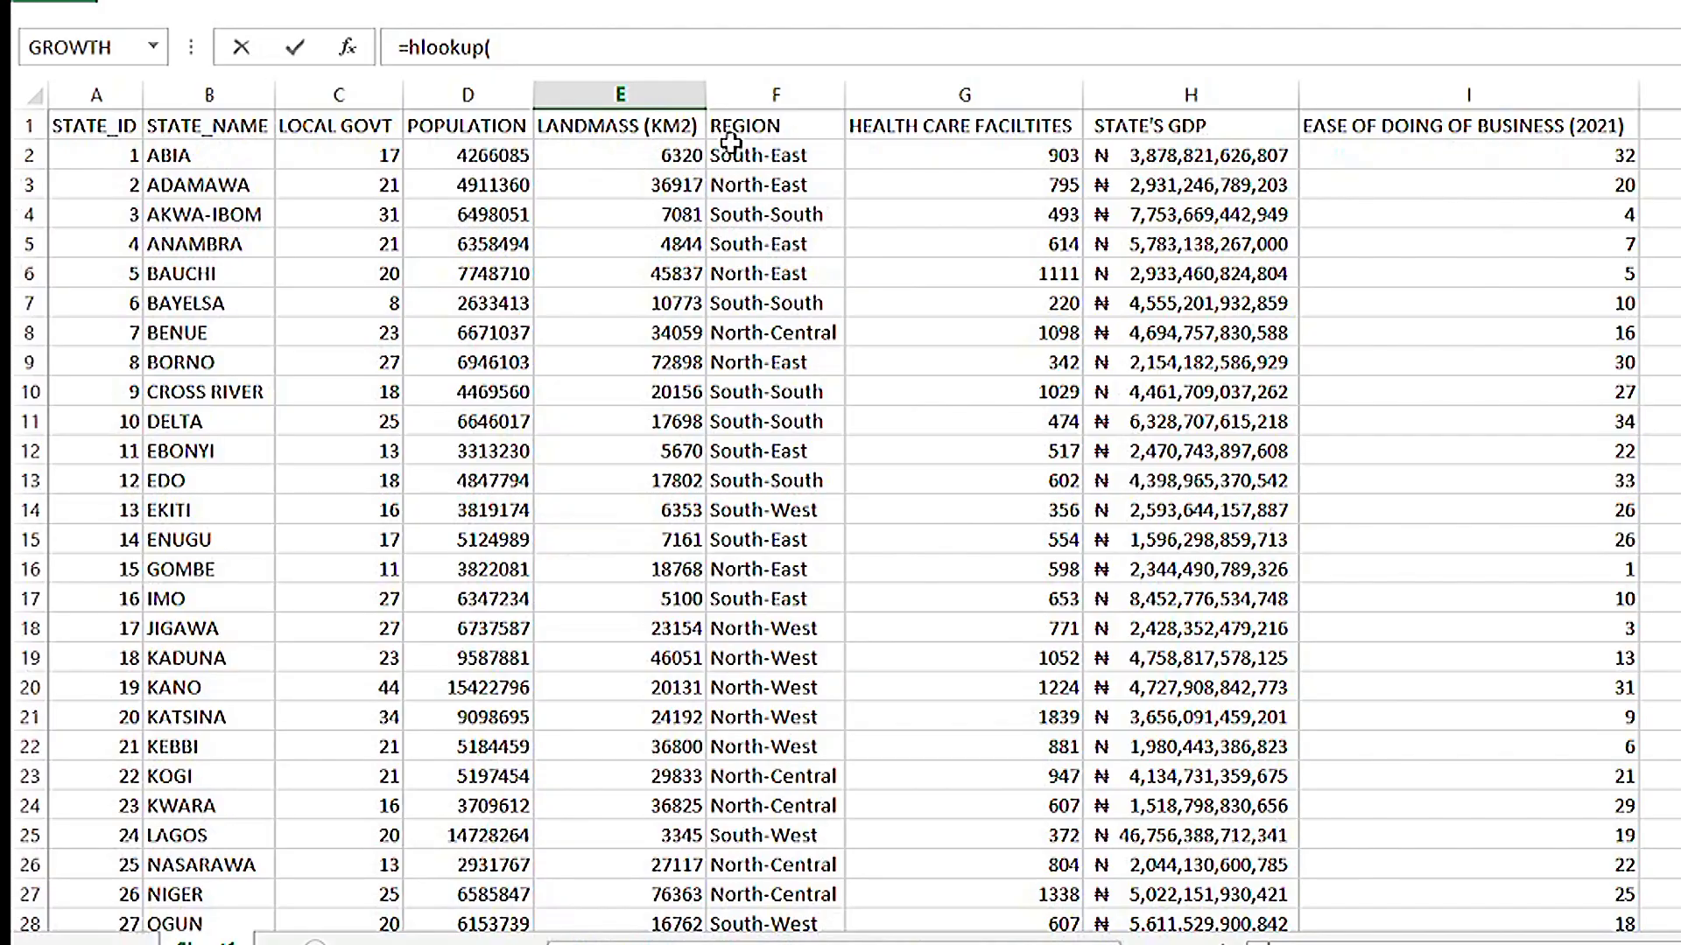
scroll(643, 442, down, 7)
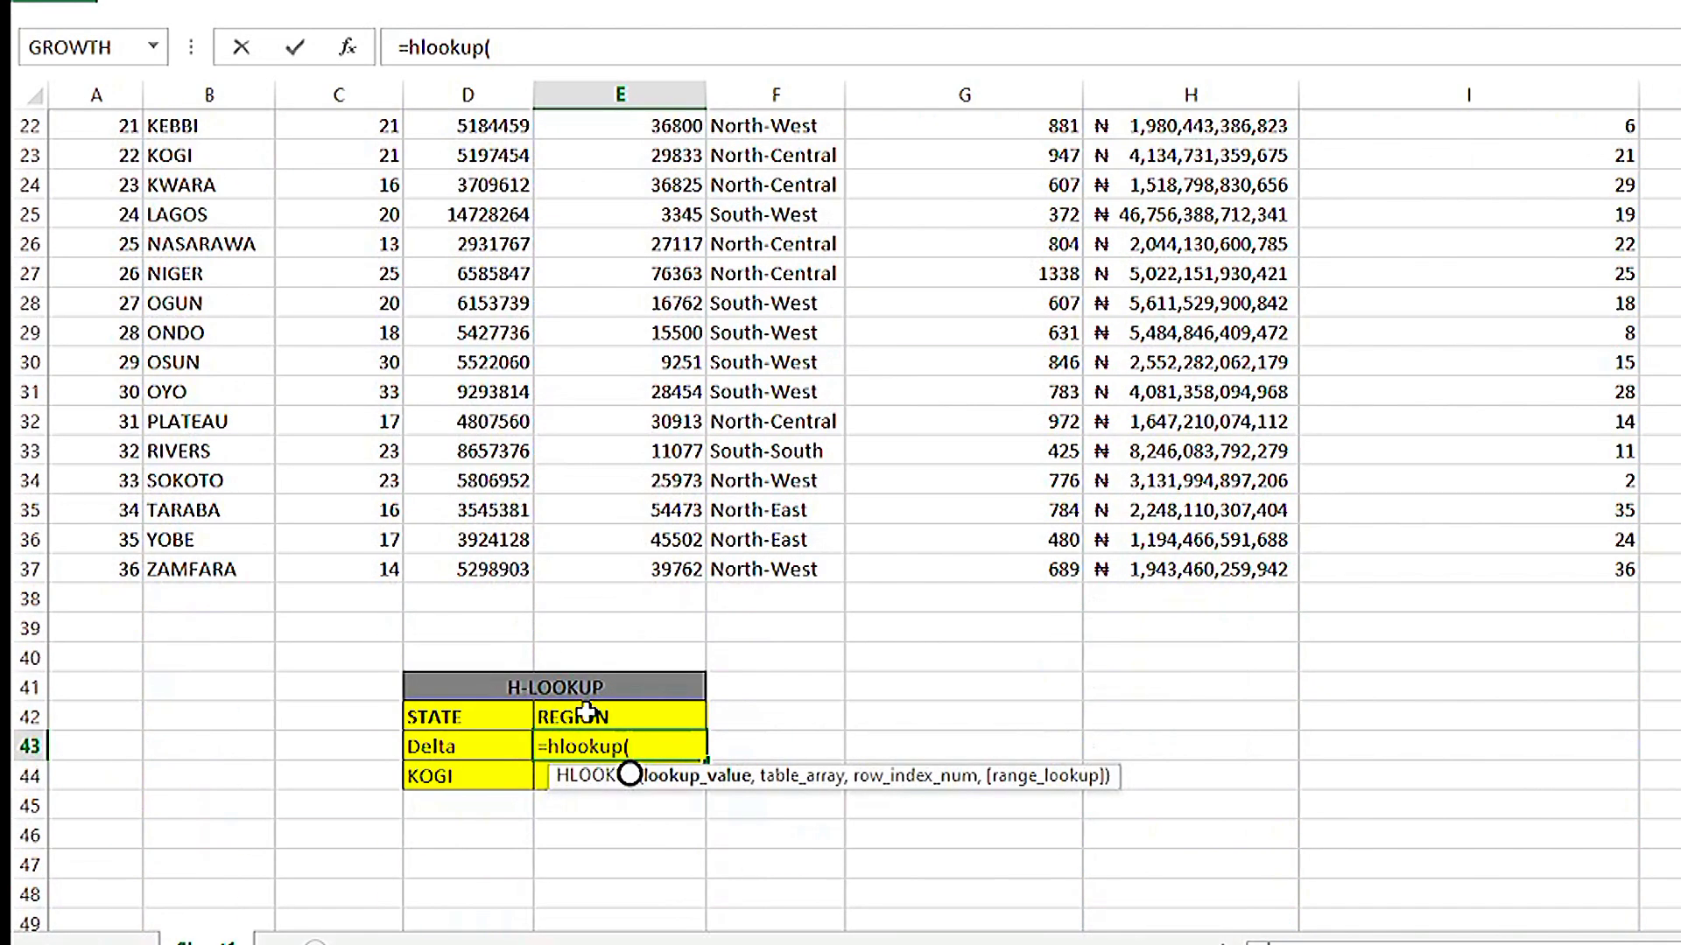
click(589, 715)
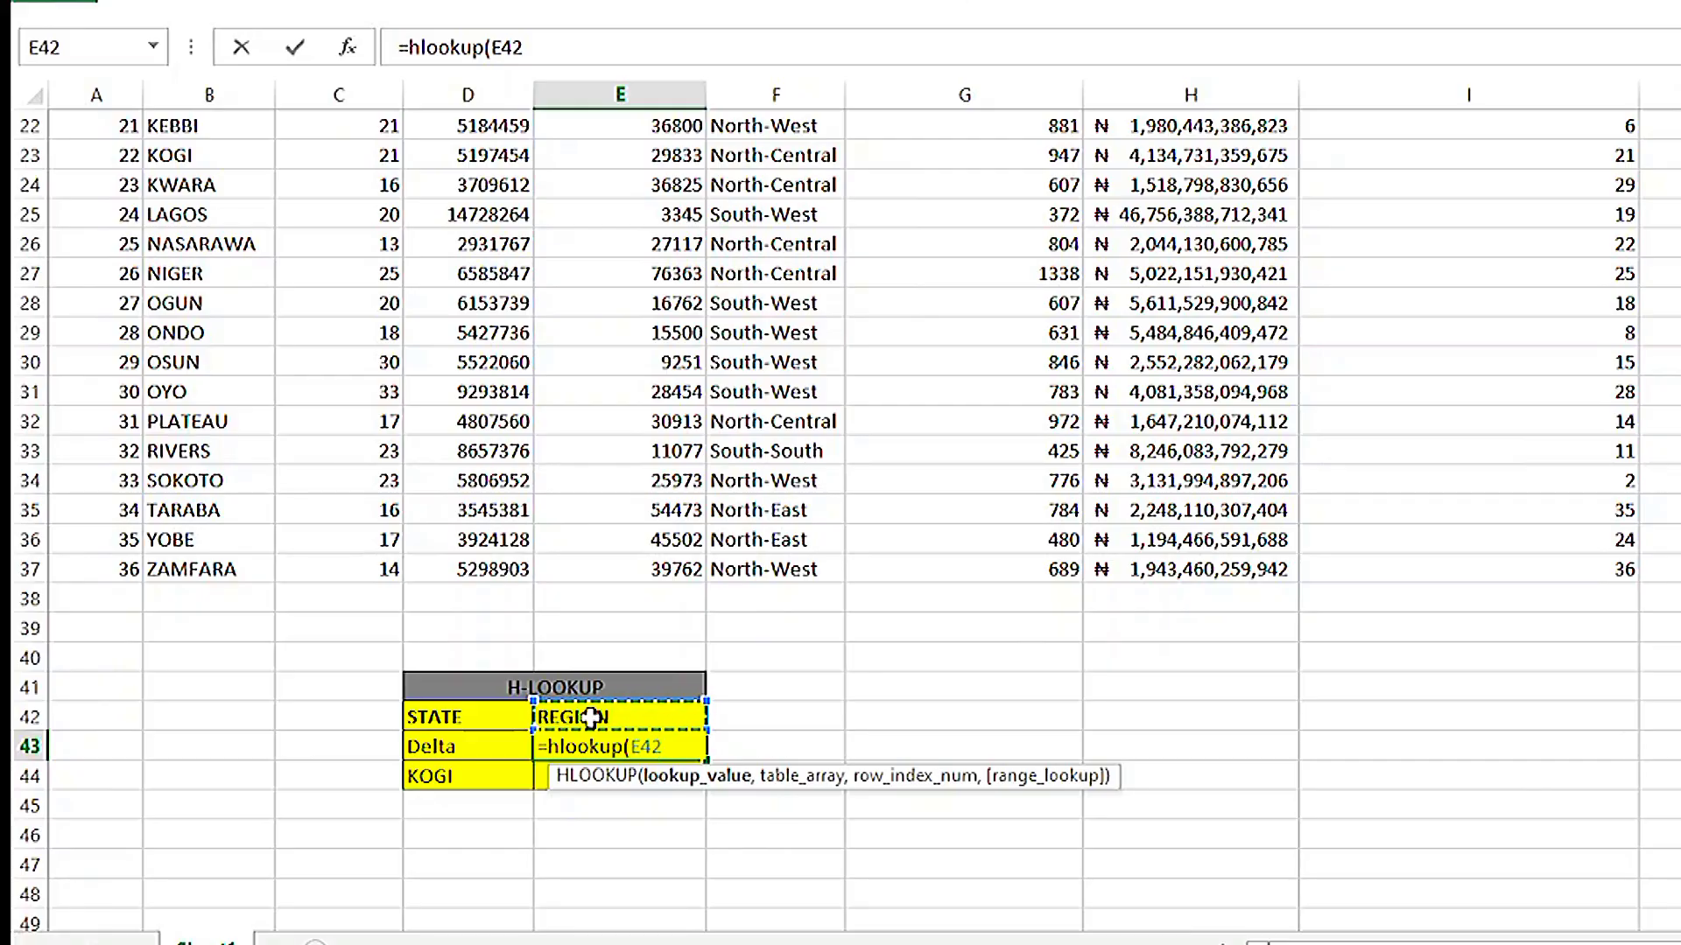
text(,)
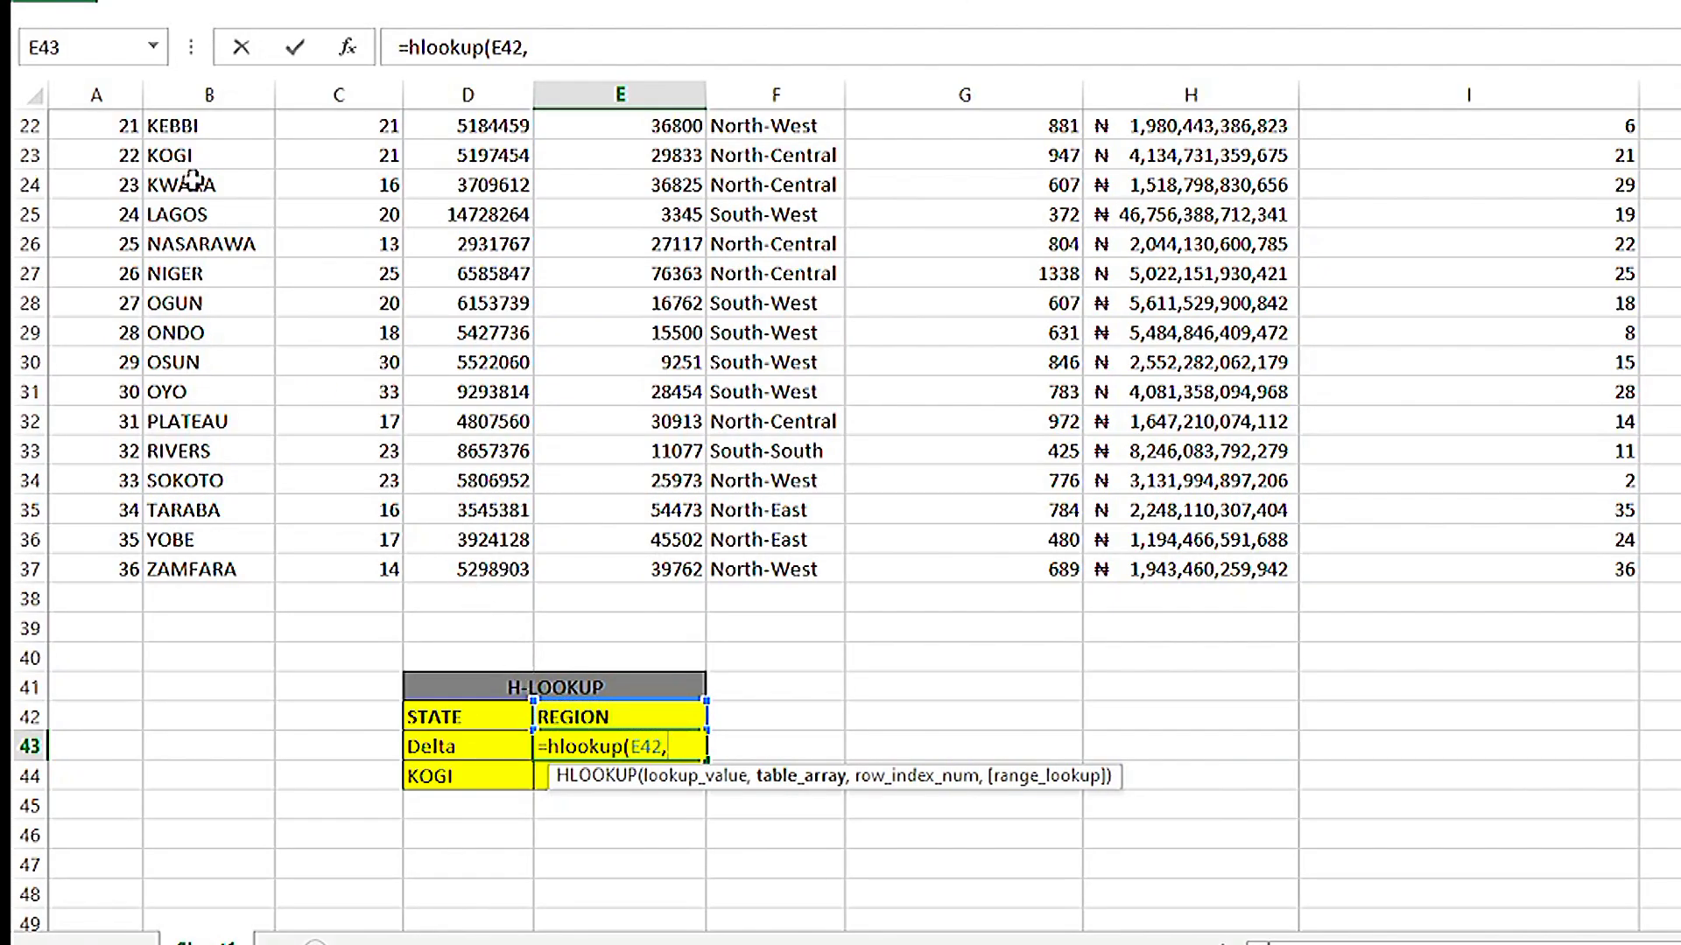
- Set the table array of Delta's HLOOKUP to the full state data range A1:I37, including the header row
scroll(224, 376, up, 7)
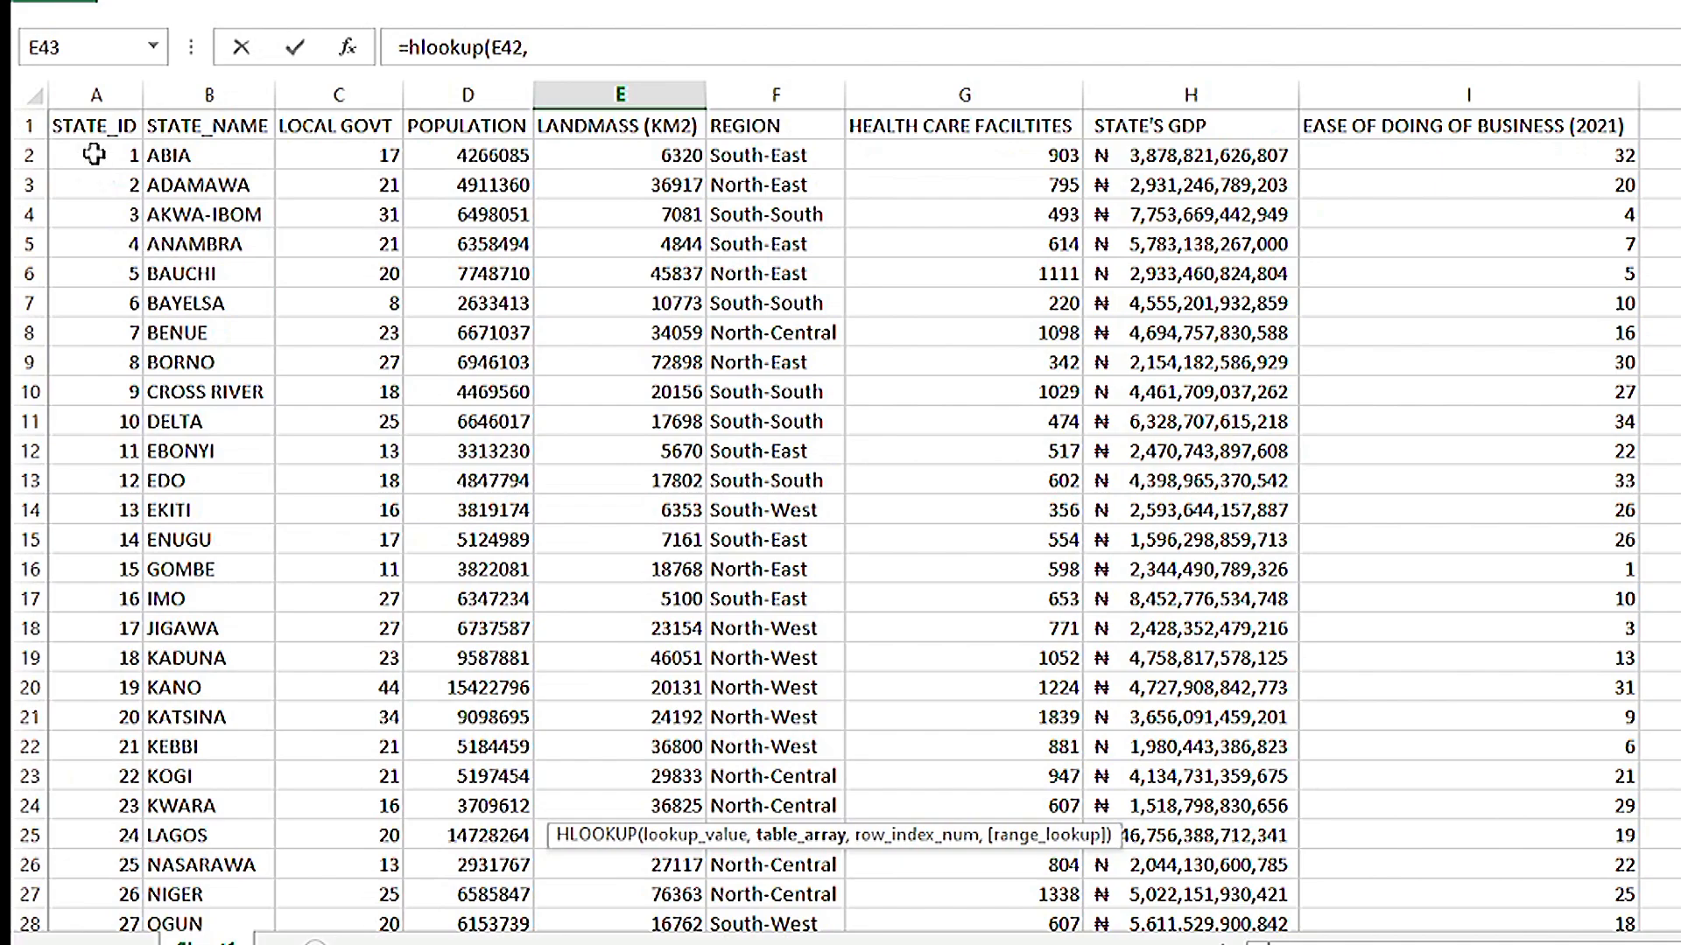
drag(107, 128, 1558, 871)
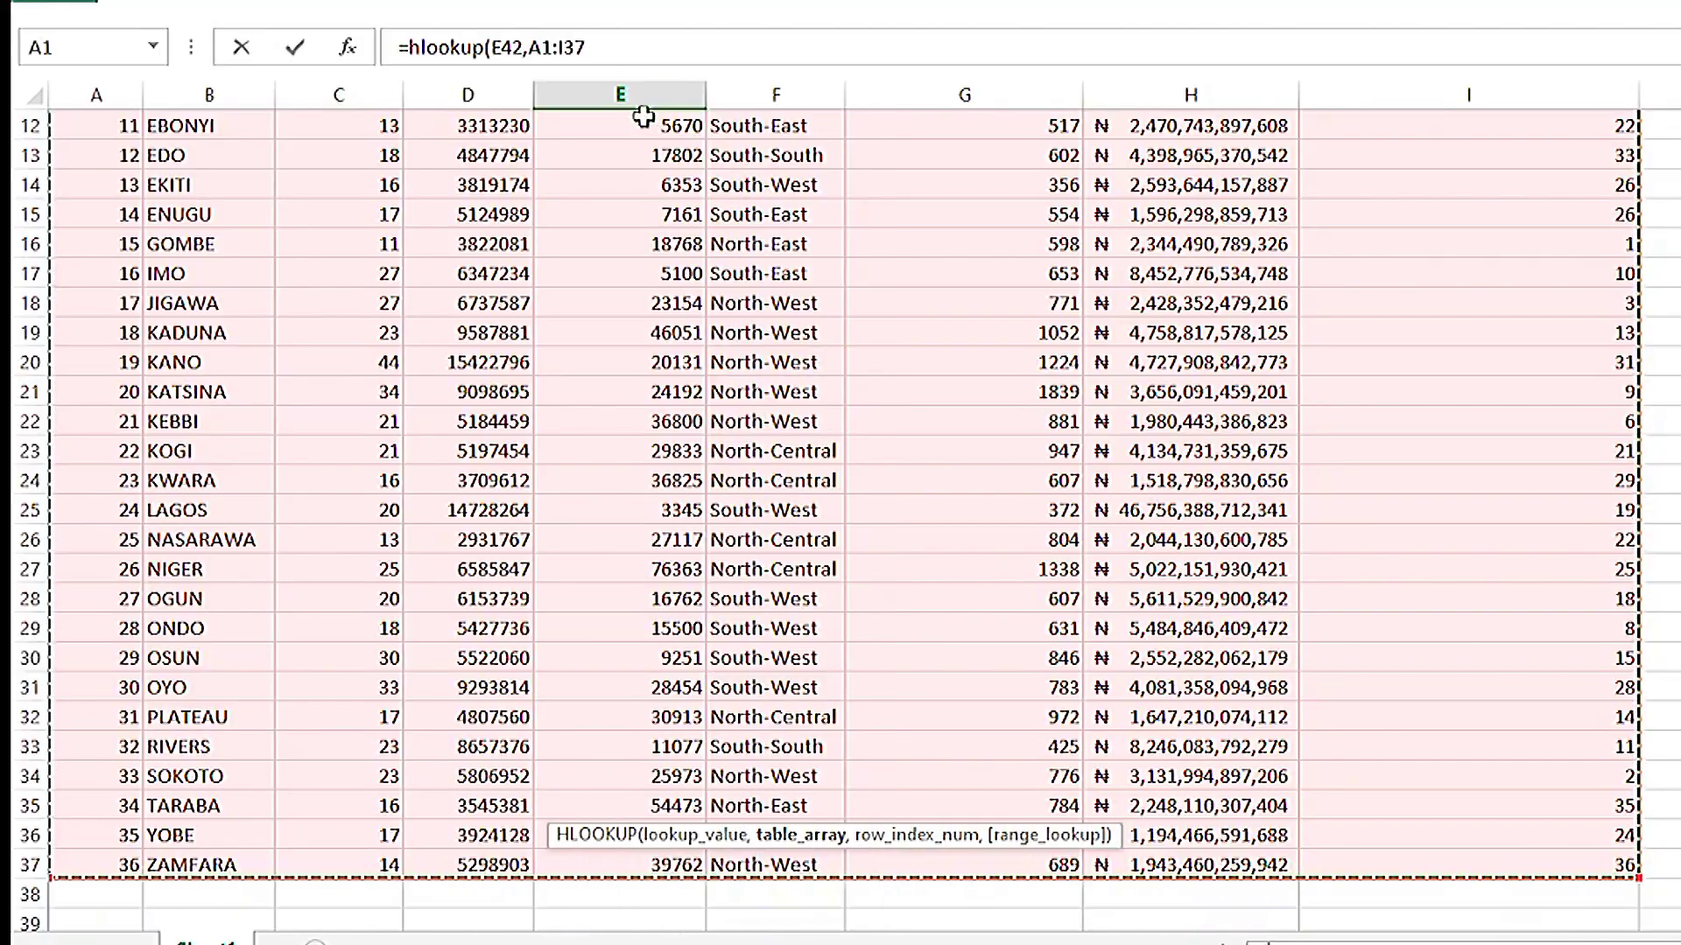
click(596, 39)
text(,)
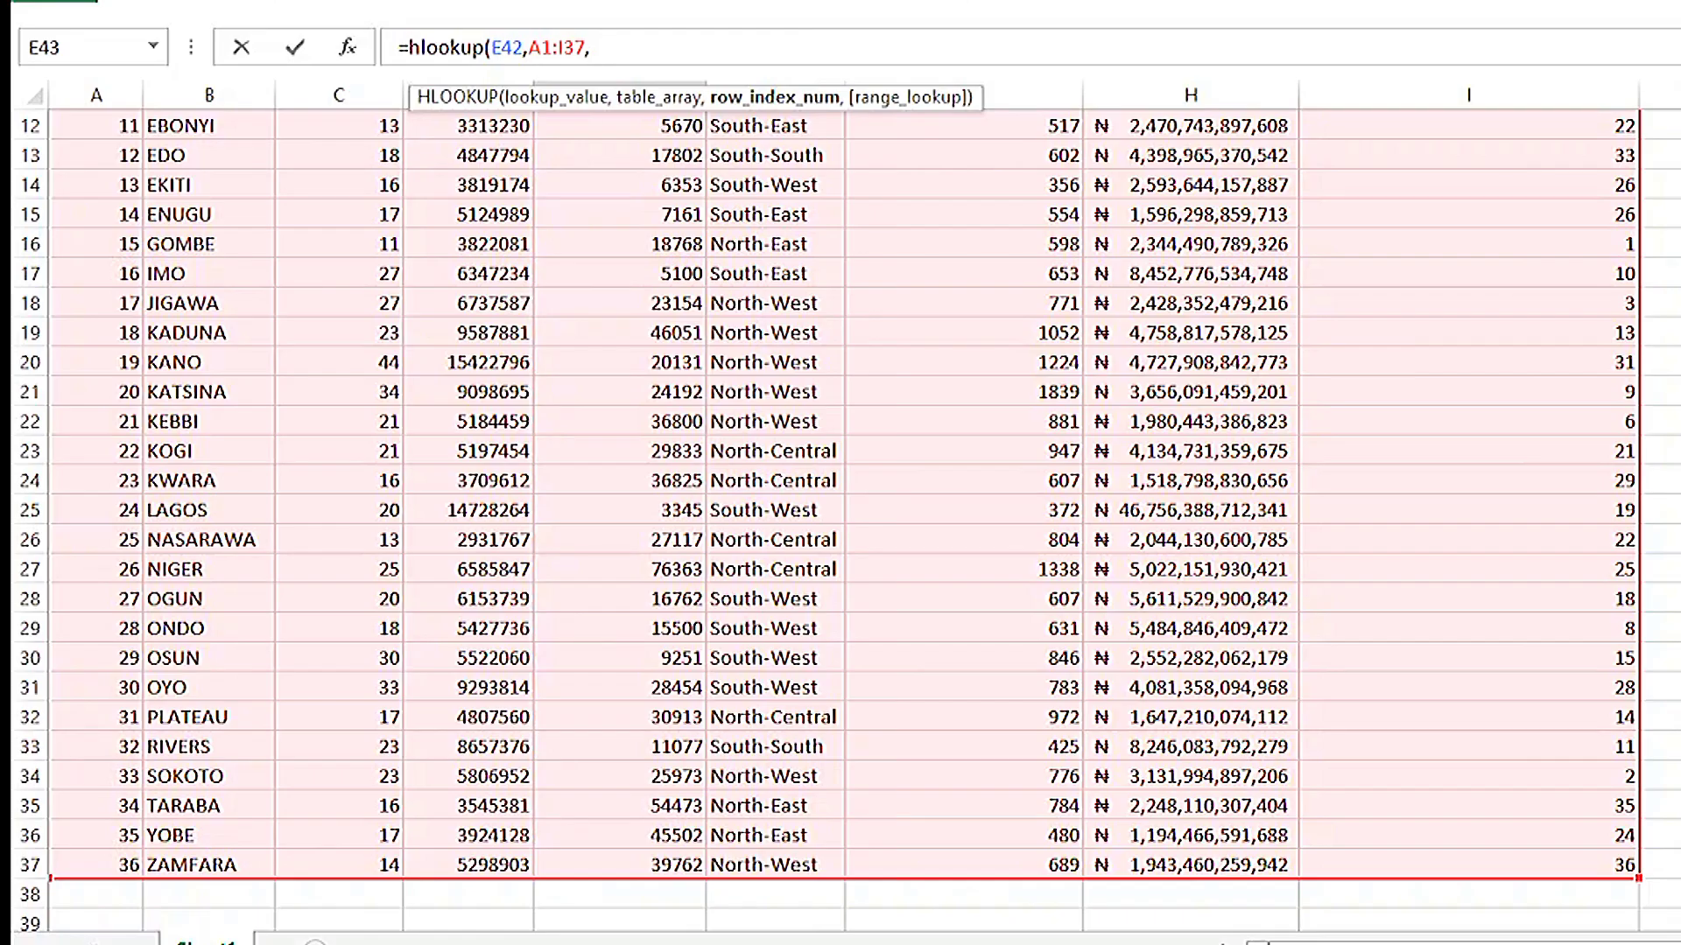
- Complete Delta's HLOOKUP with row index 11 and FALSE for an exact match, and enter the formula
scroll(840, 516, up, 4)
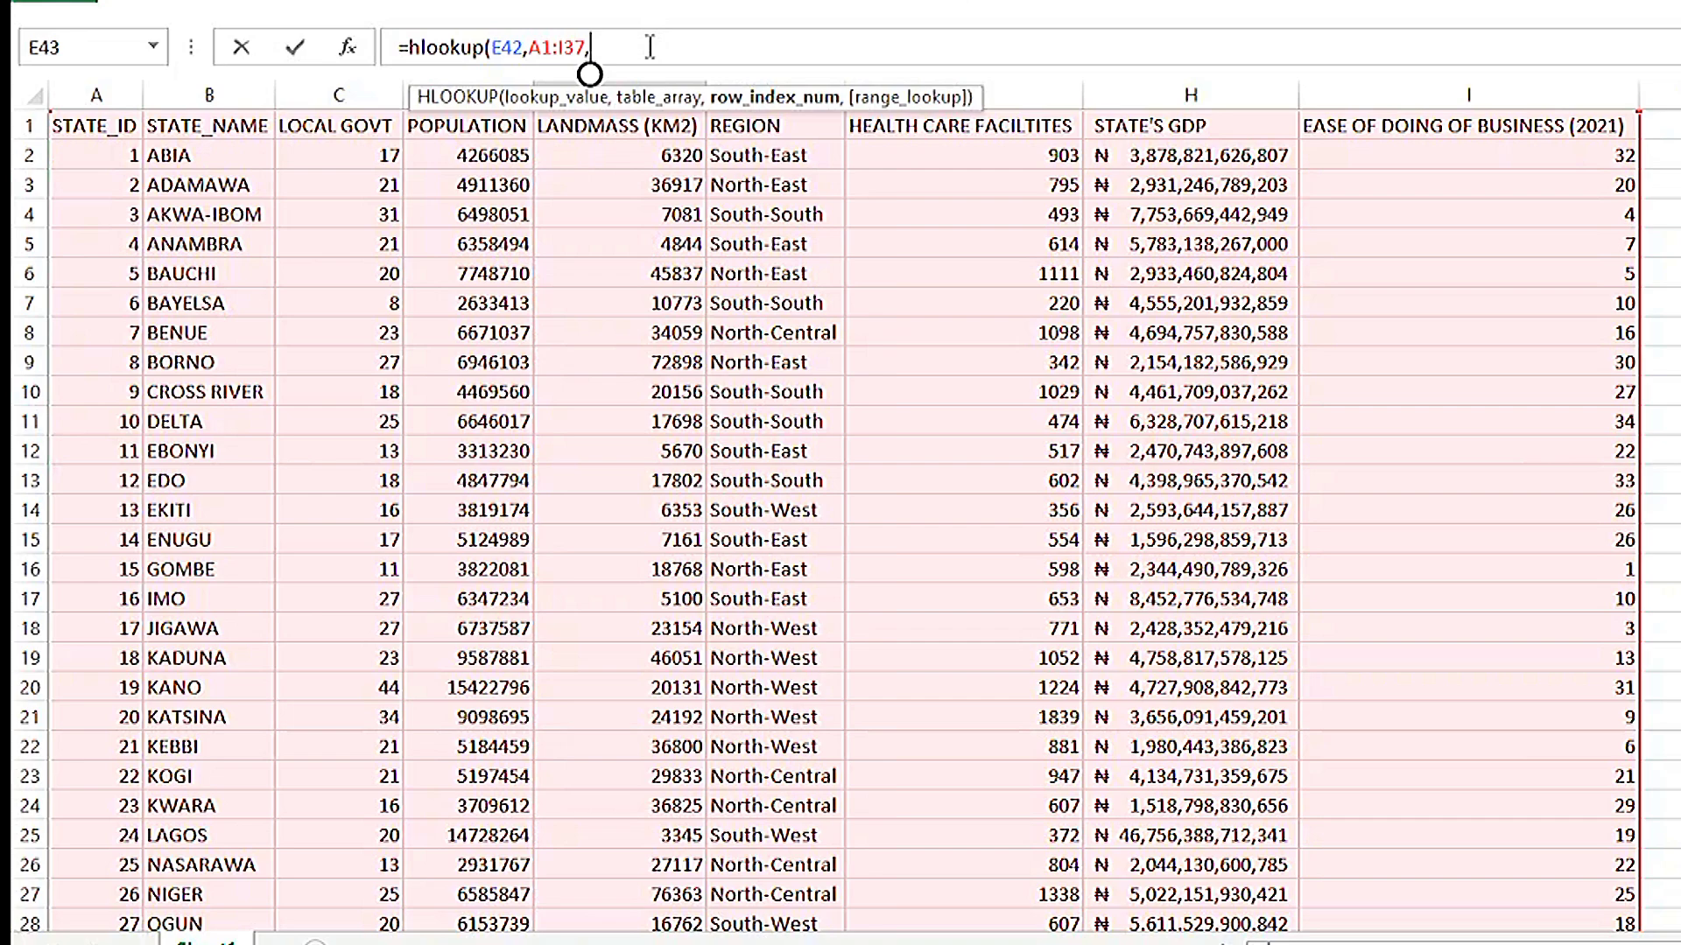
text(11,)
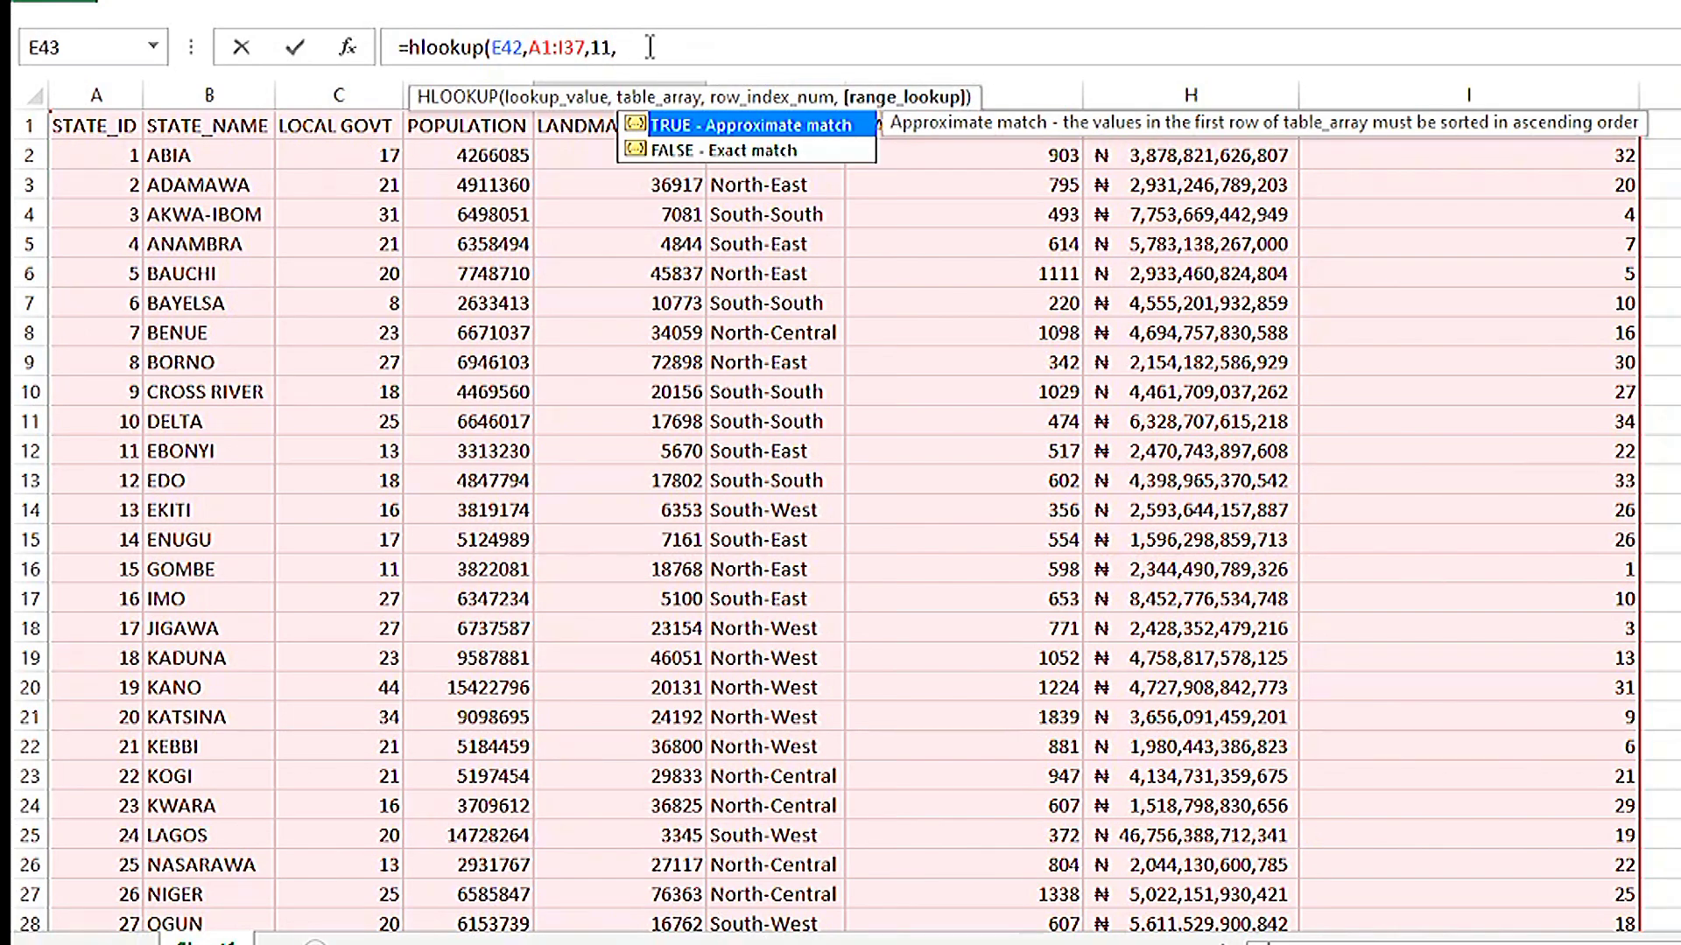
text(false))
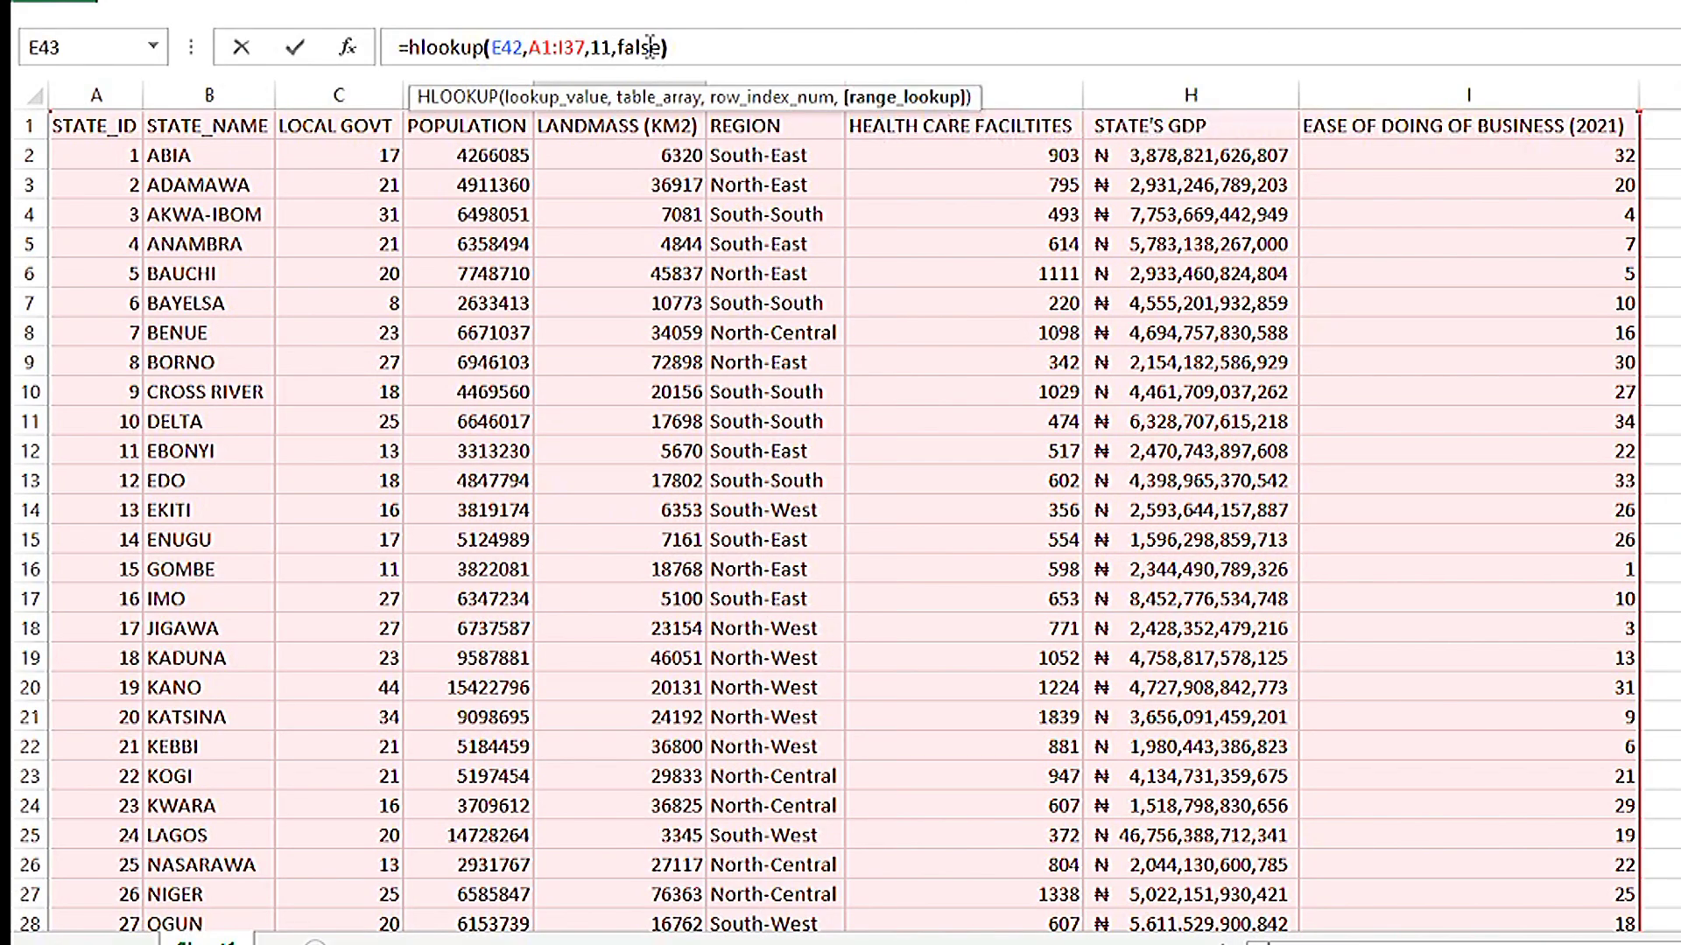
key(Return)
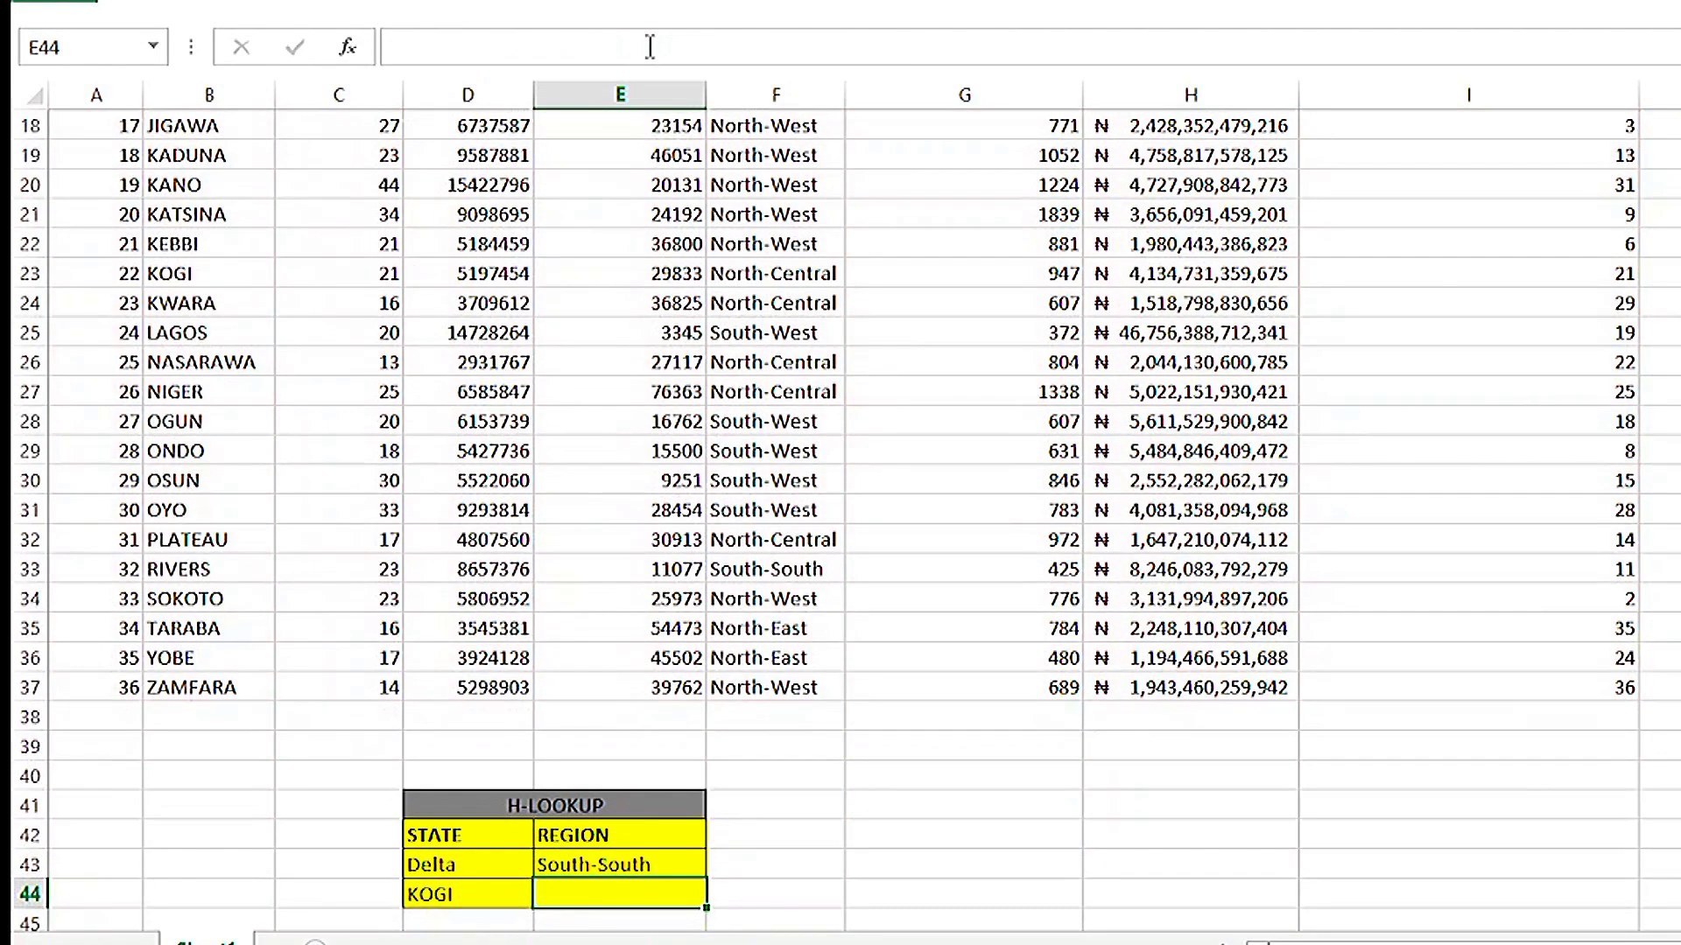
- Start an HLOOKUP formula in KOGI's region cell E44 with the REGION header cell E42 as the lookup value
double_click(547, 894)
text(=hlo)
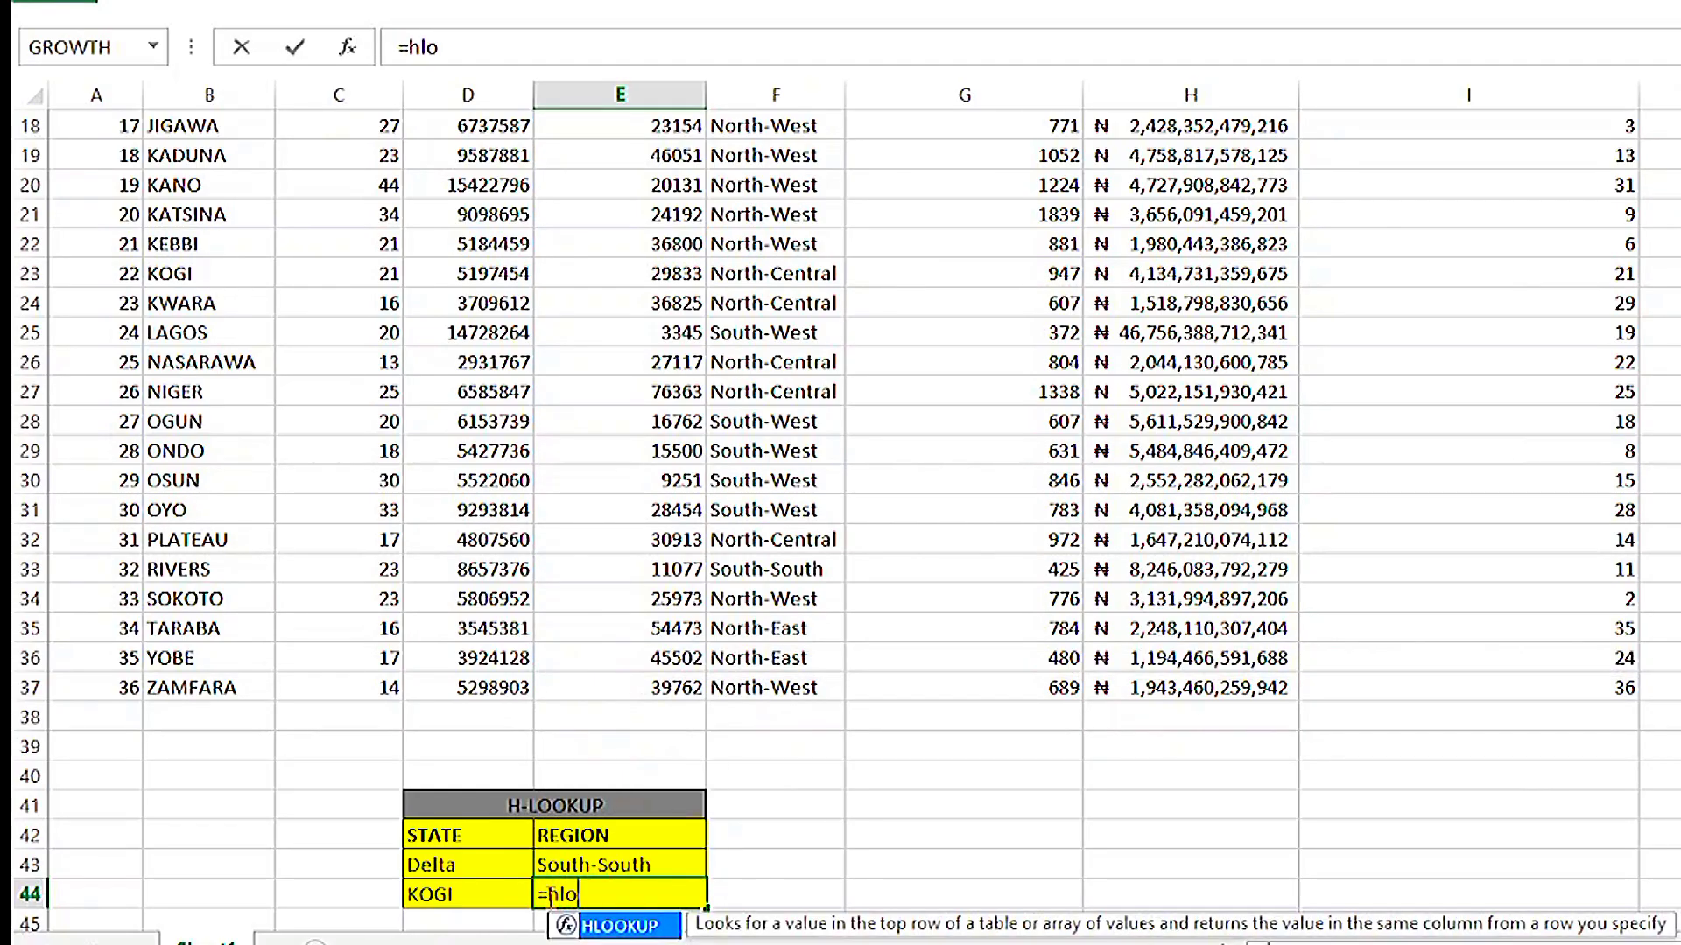
text(okup()
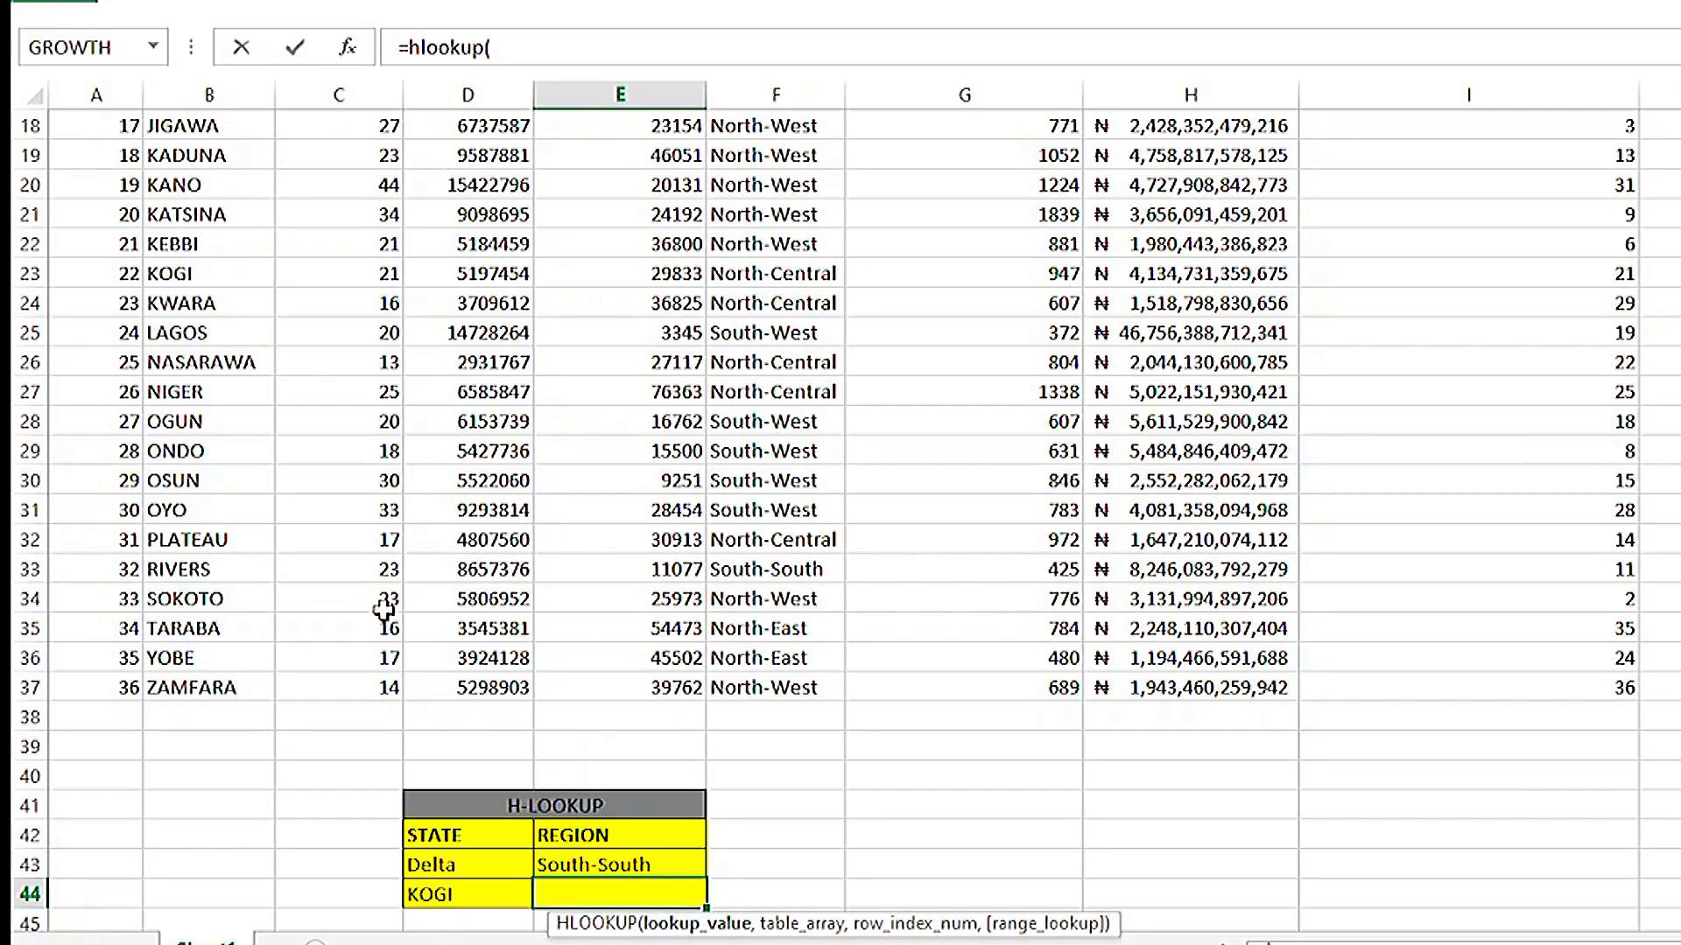
scroll(382, 610, up, 6)
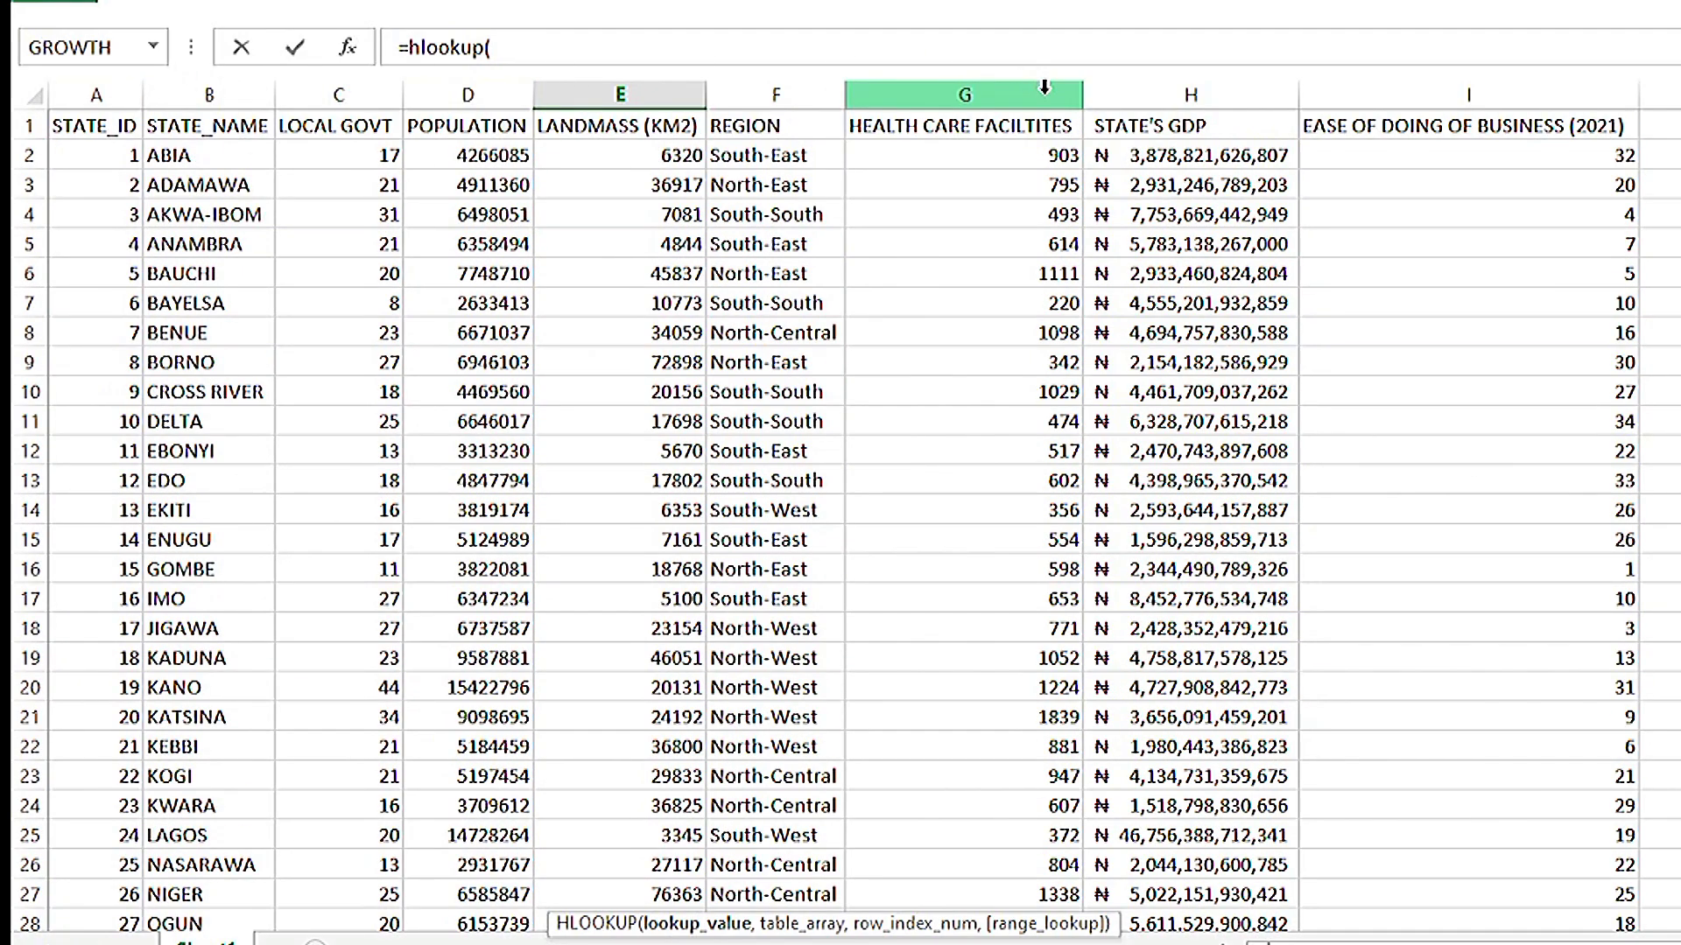
scroll(529, 506, down, 7)
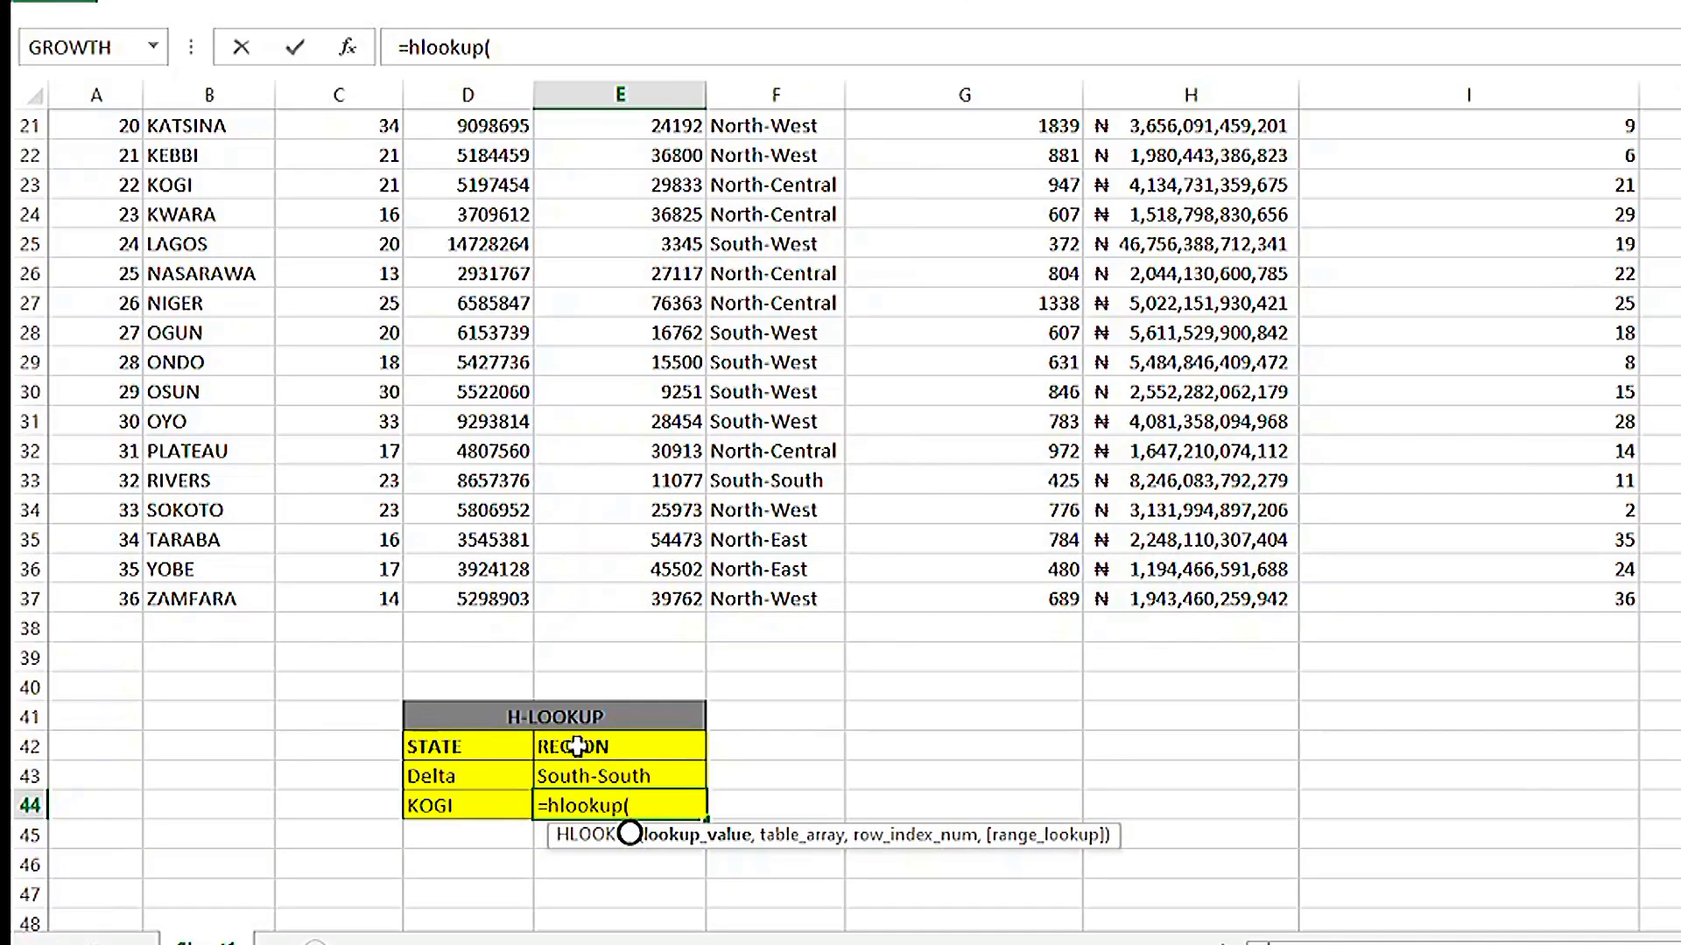
click(577, 746)
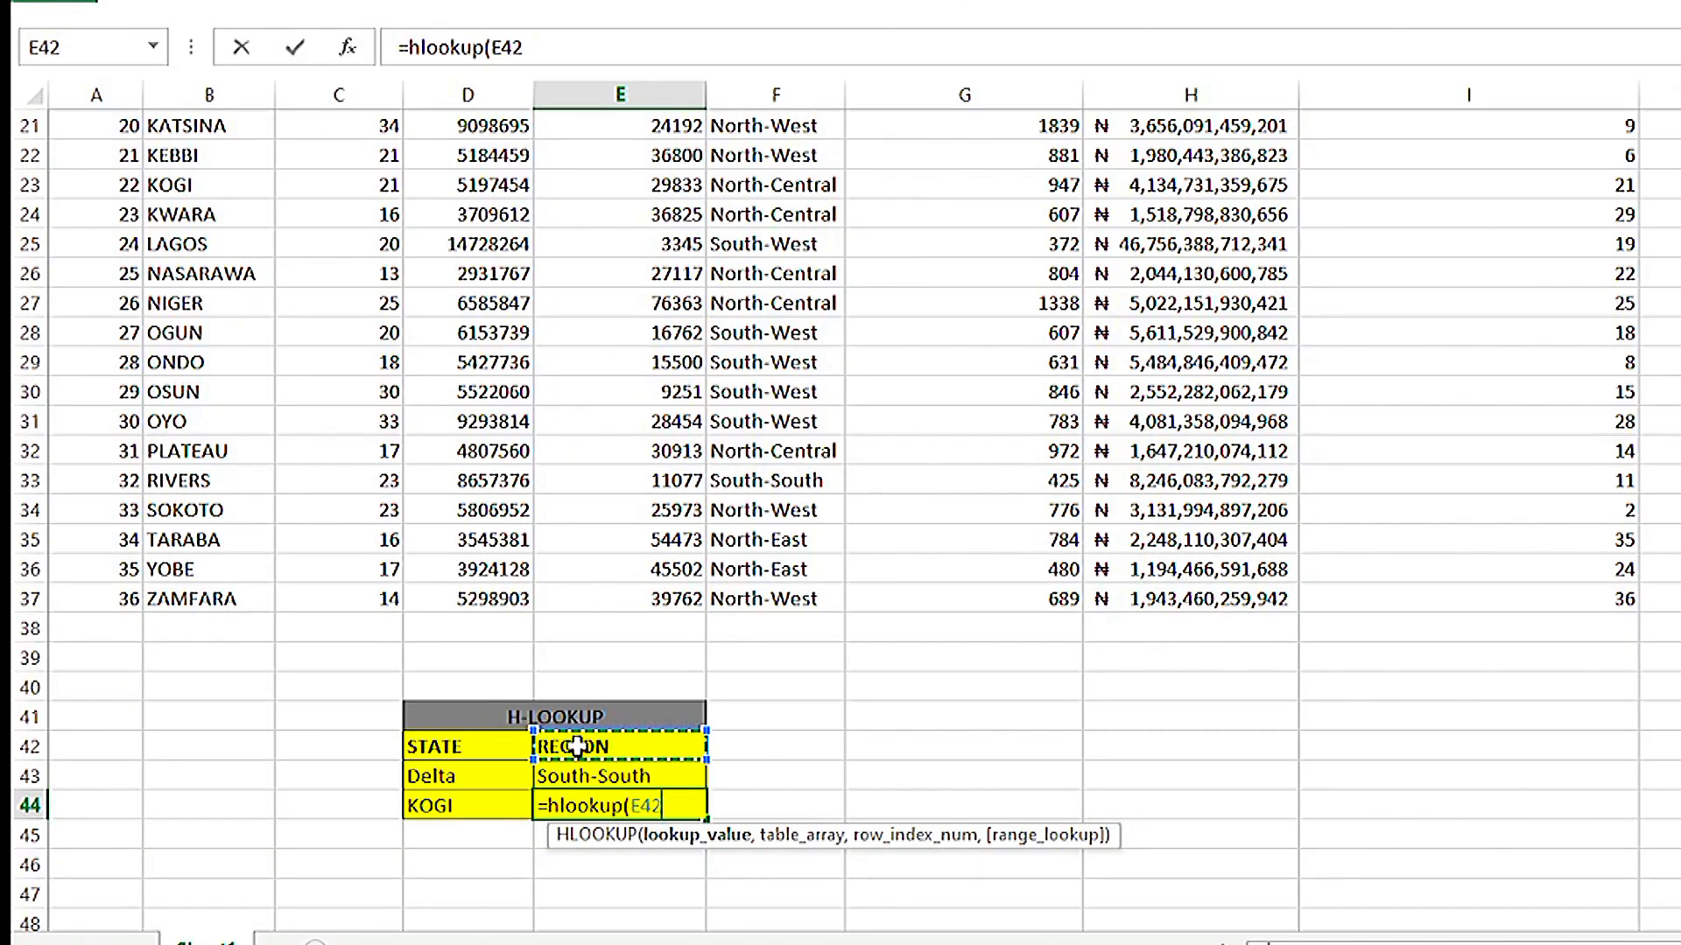
text(,)
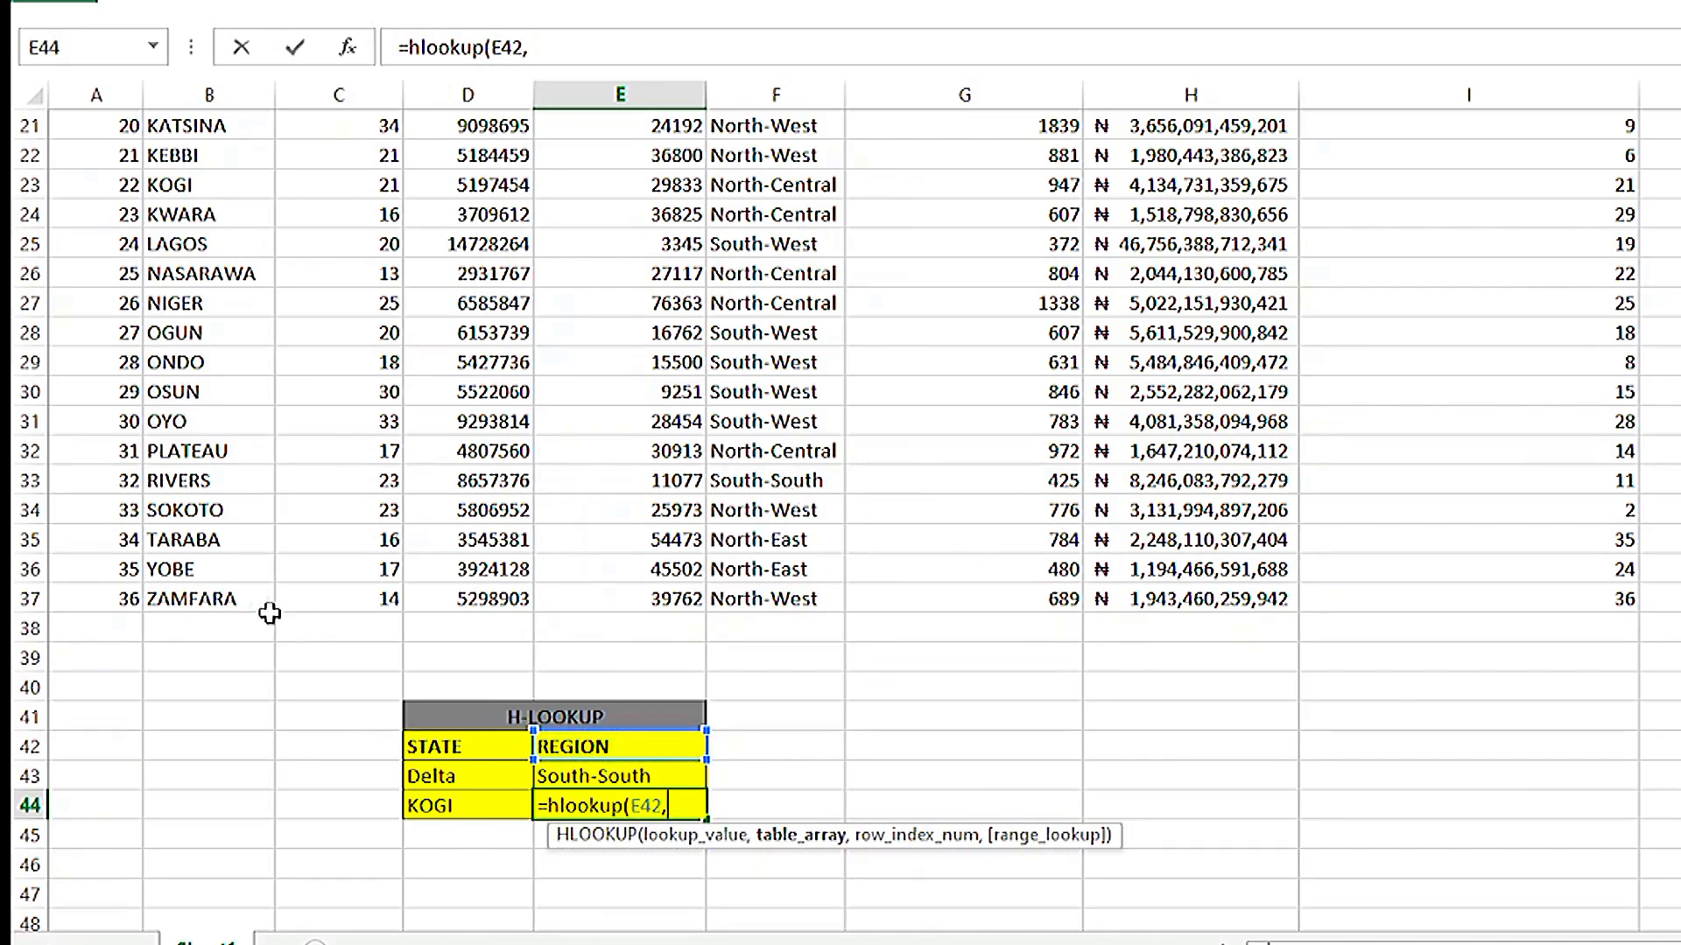
- Set the table array of KOGI's HLOOKUP to A1:I37 and continue the formula to its row index argument
drag(116, 604, 1383, 35)
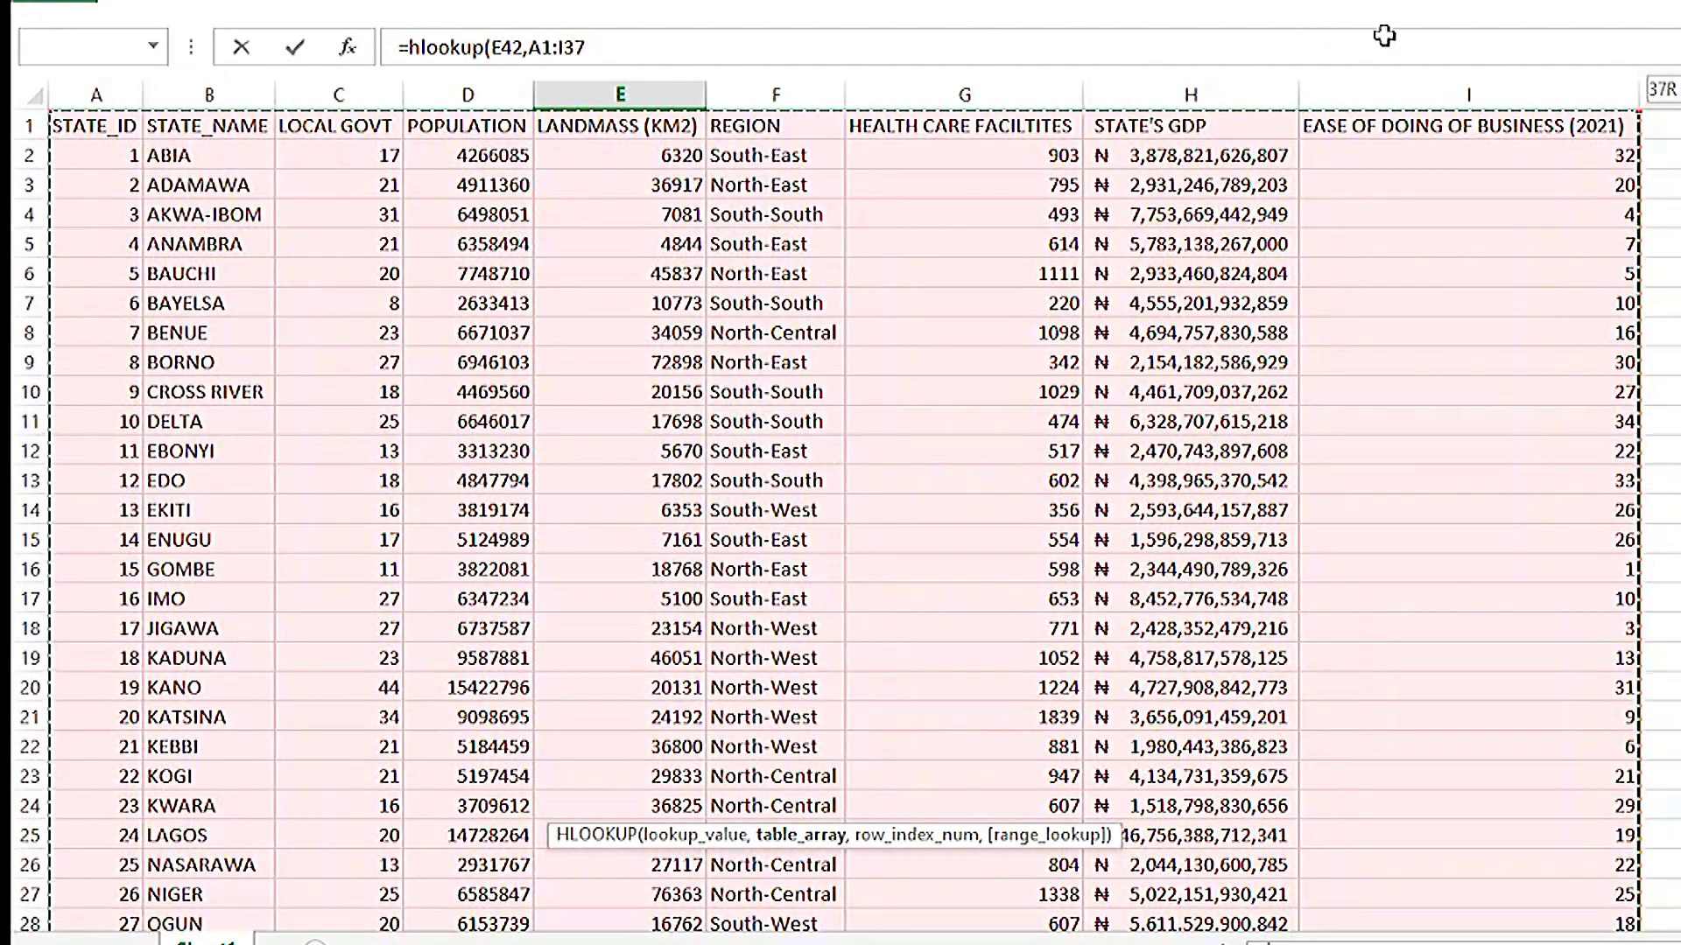
click(651, 33)
text(,)
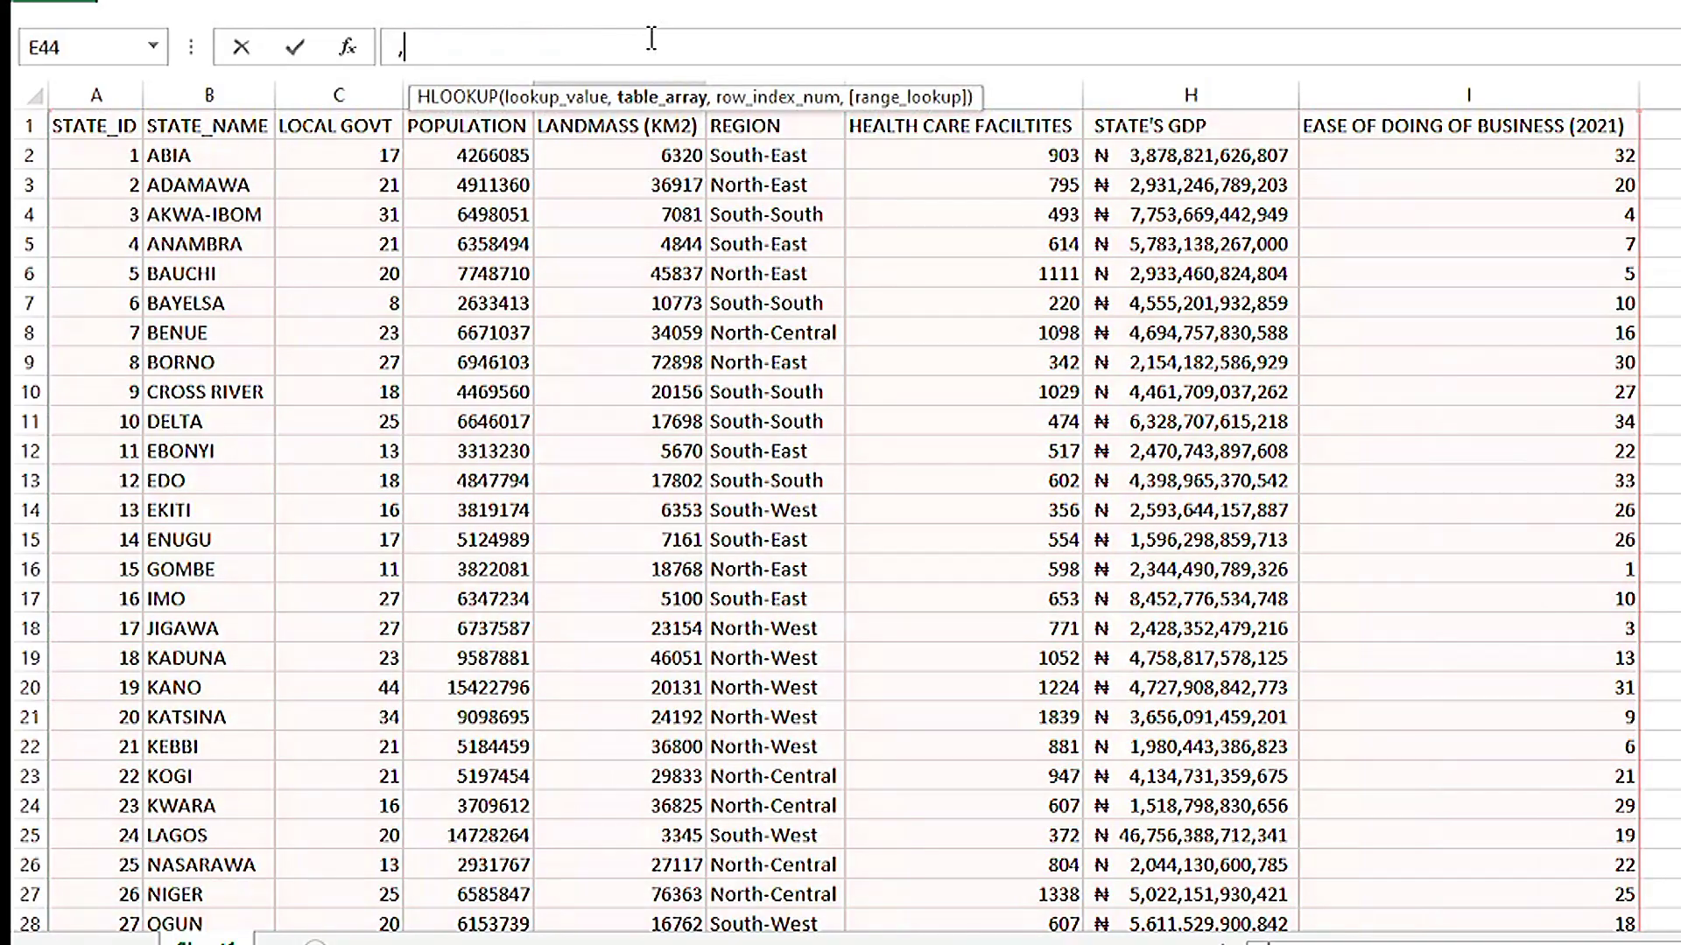
key(ctrl+z)
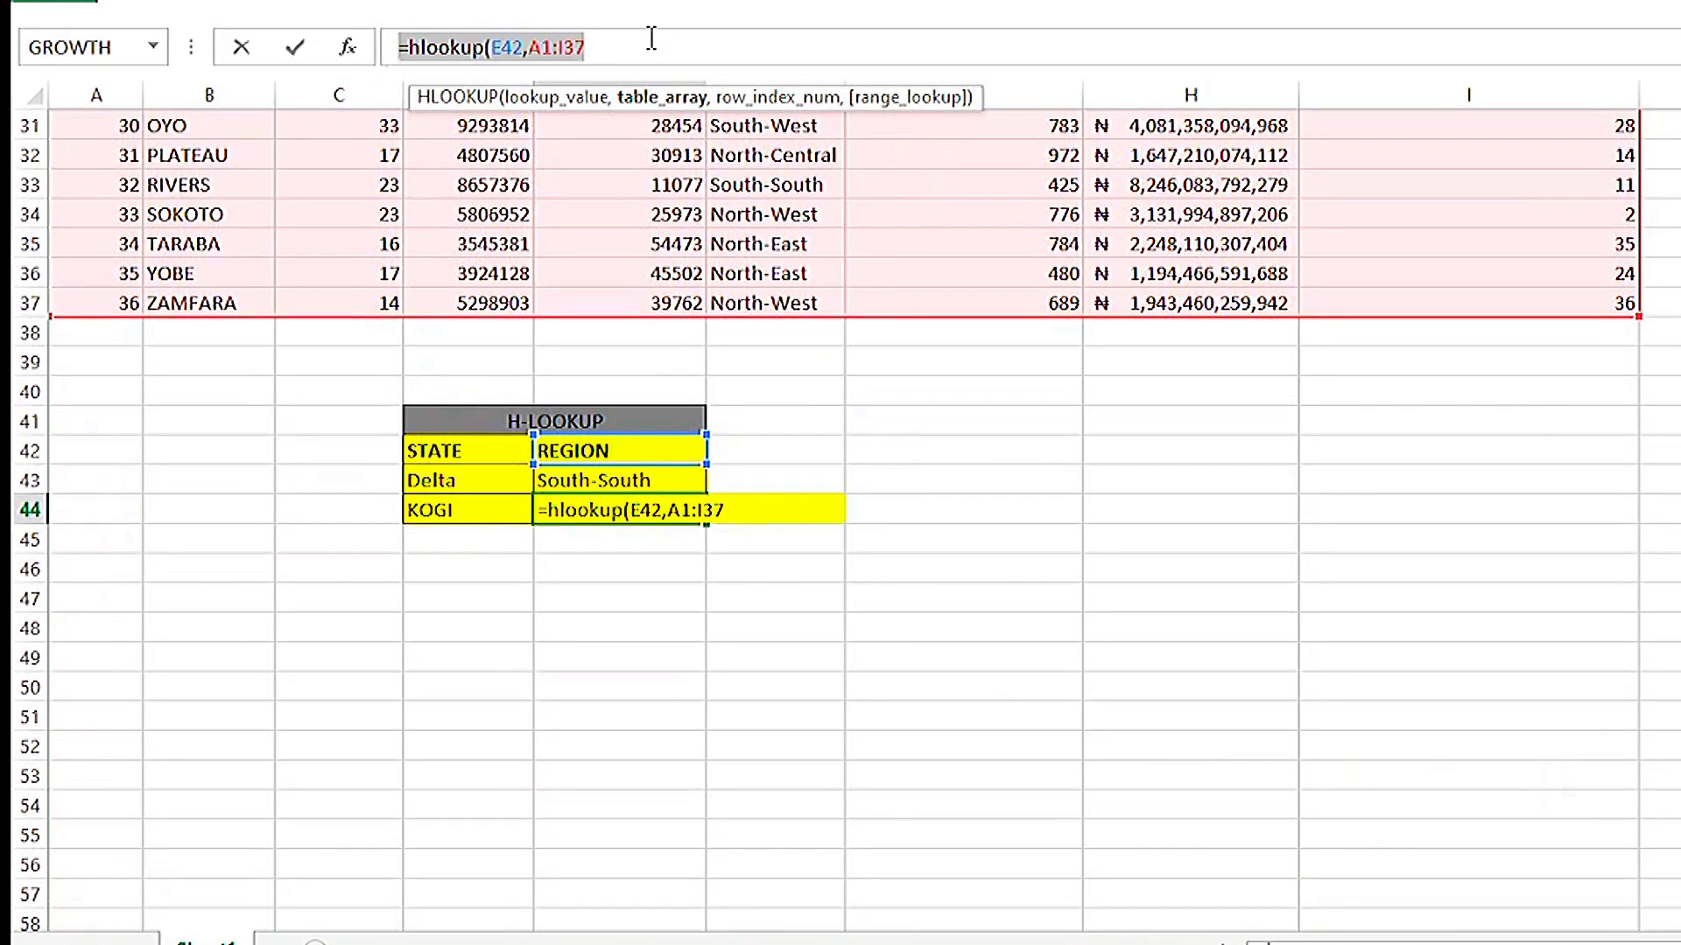
click(651, 38)
text(,)
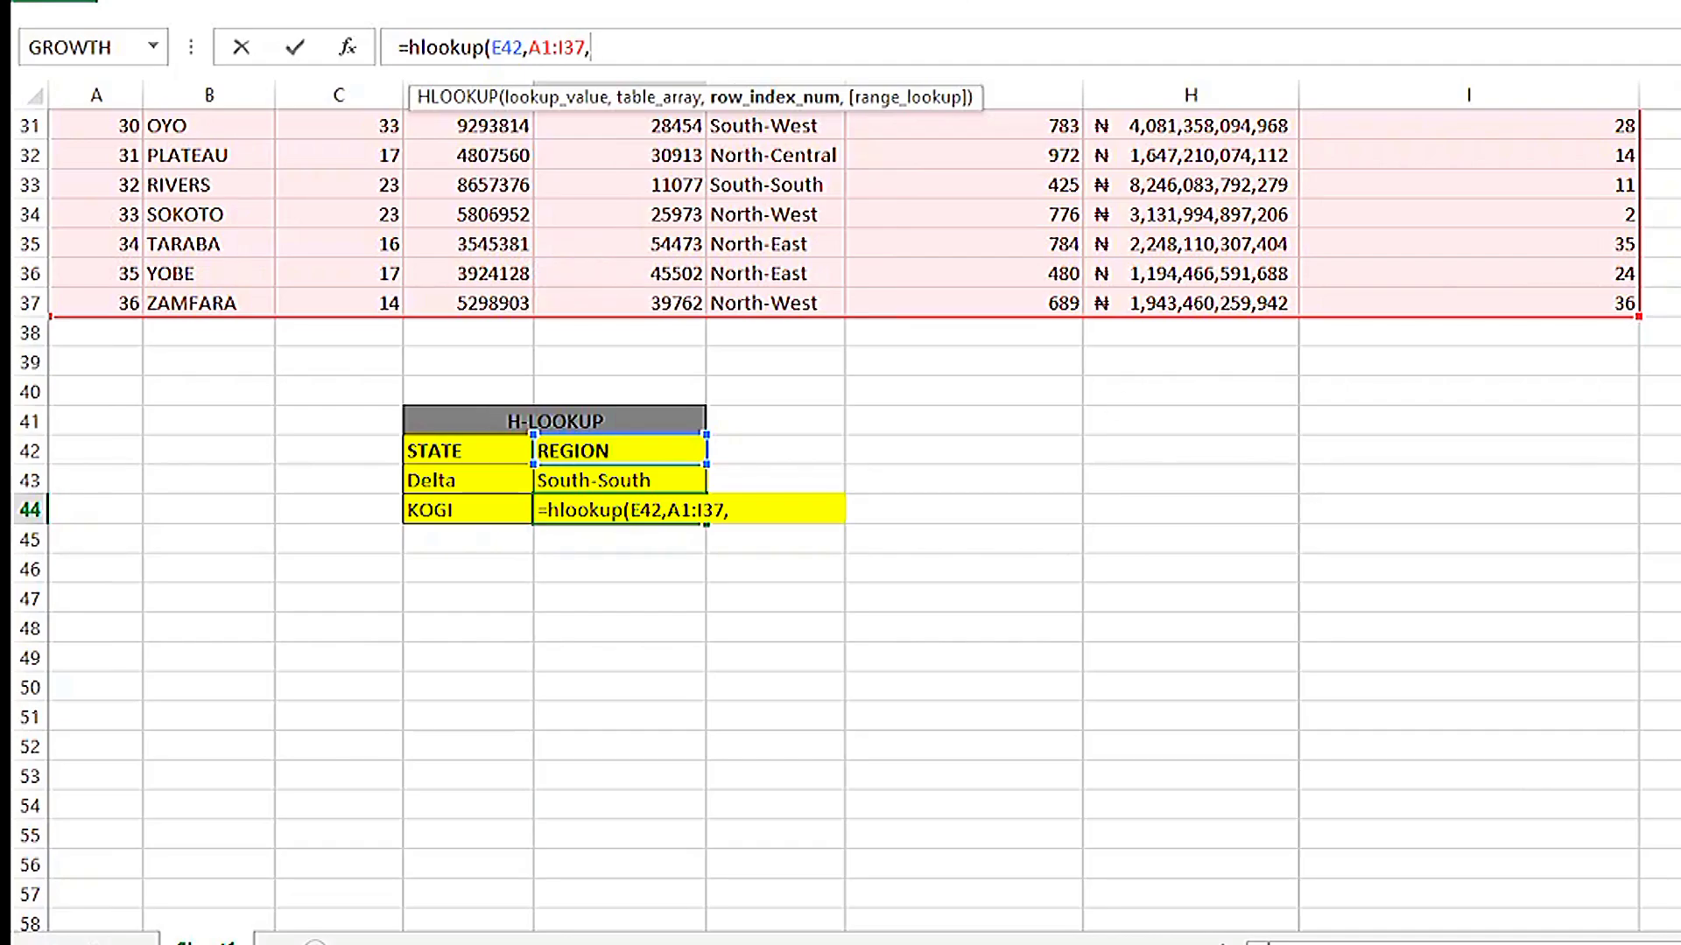
- Complete KOGI's HLOOKUP with row index 23 and FALSE for an exact match, and enter the formula
scroll(840, 526, up, 10)
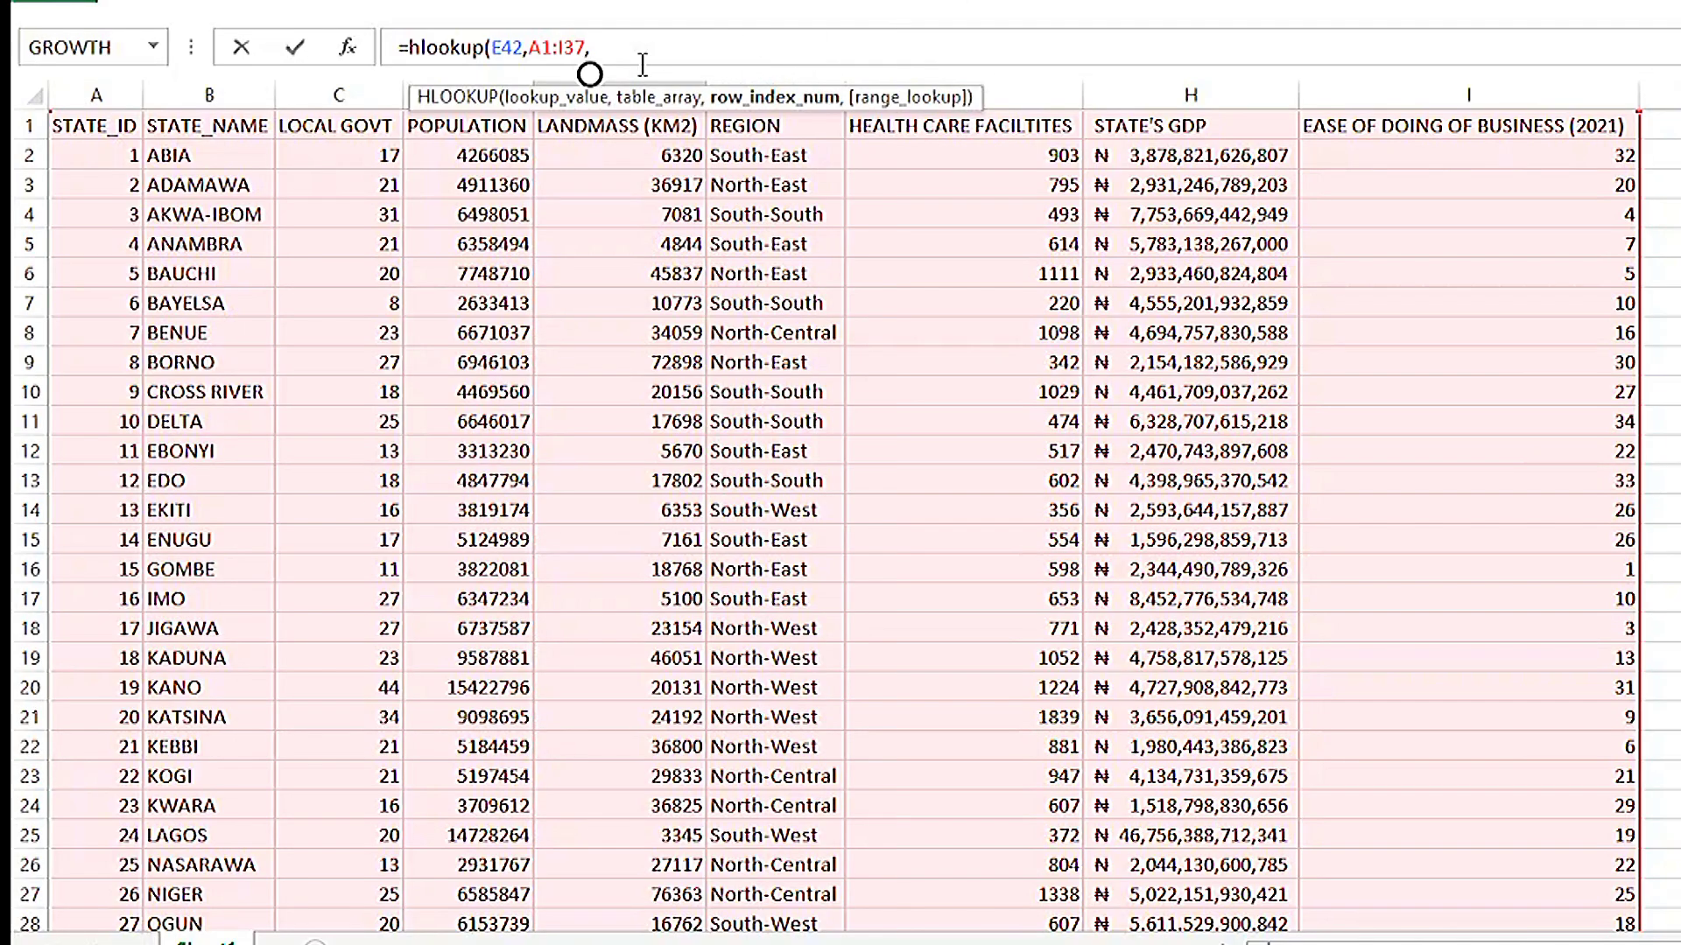
text(false)
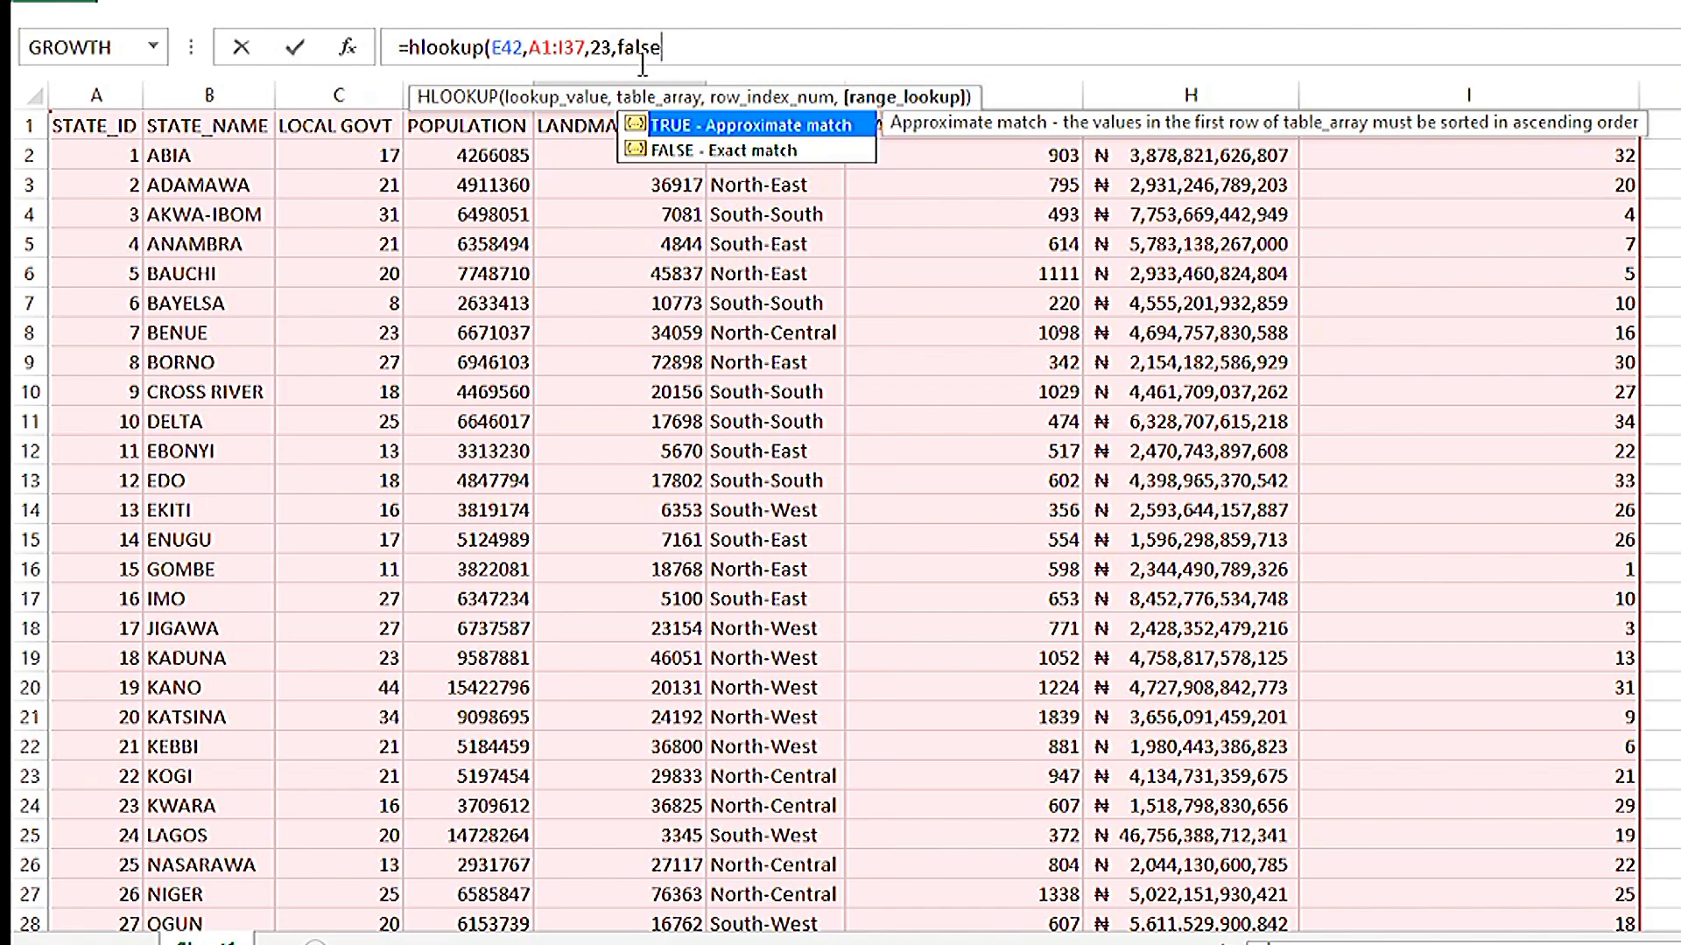
text())
key(Return)
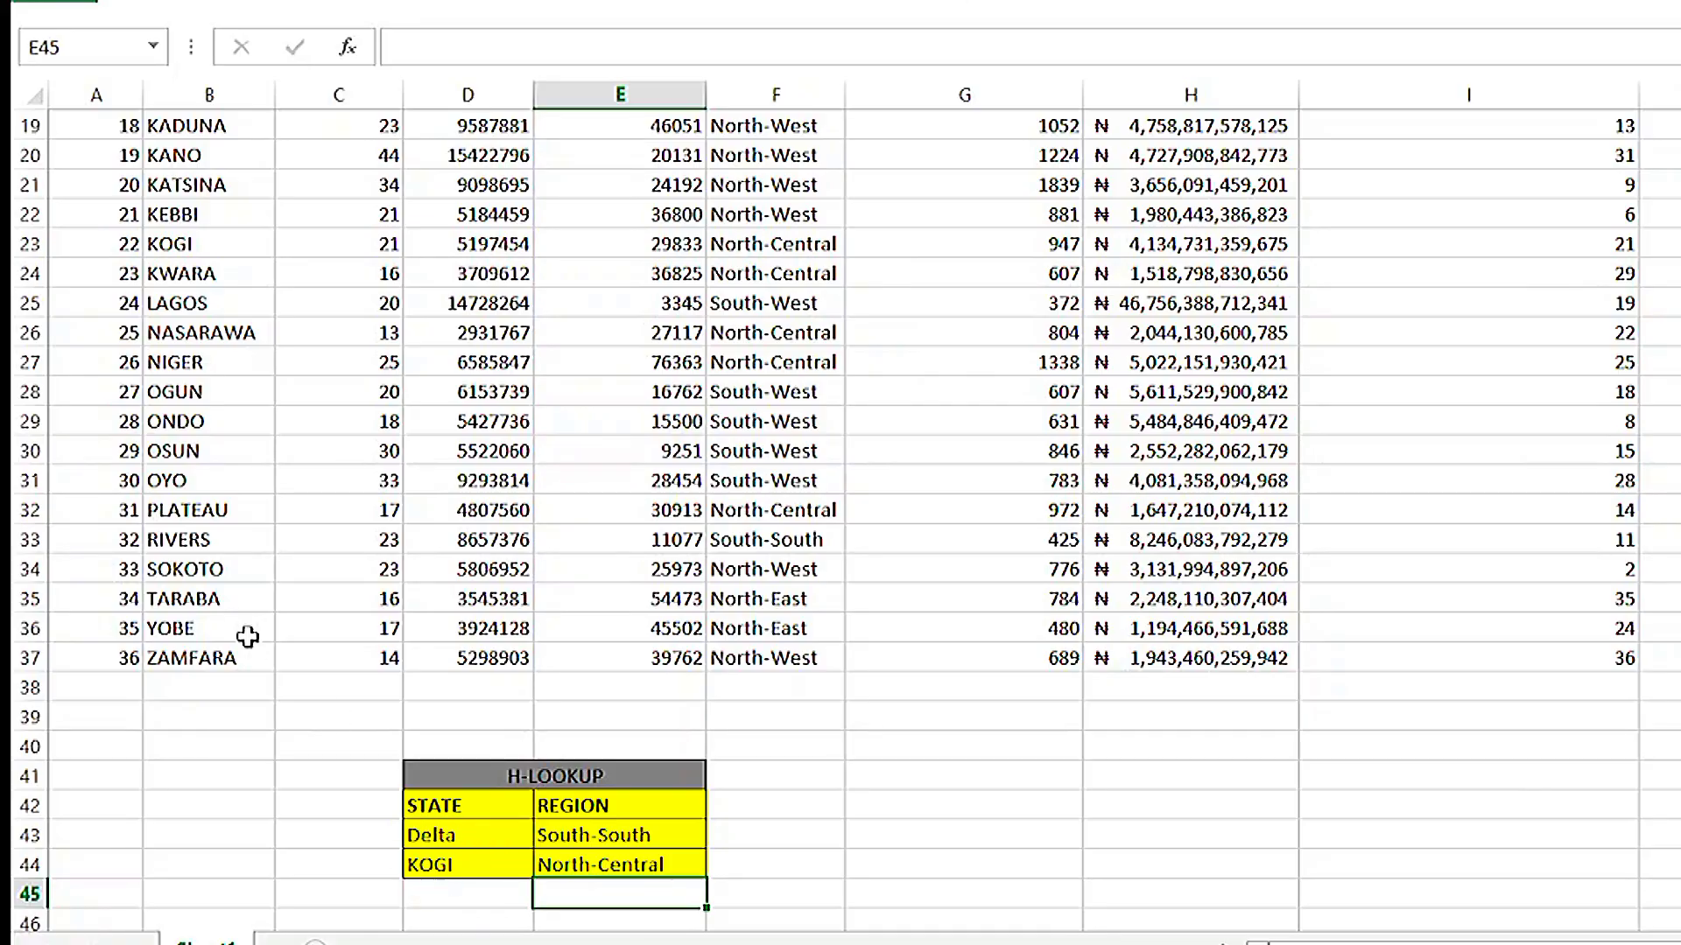
scroll(178, 612, up, 6)
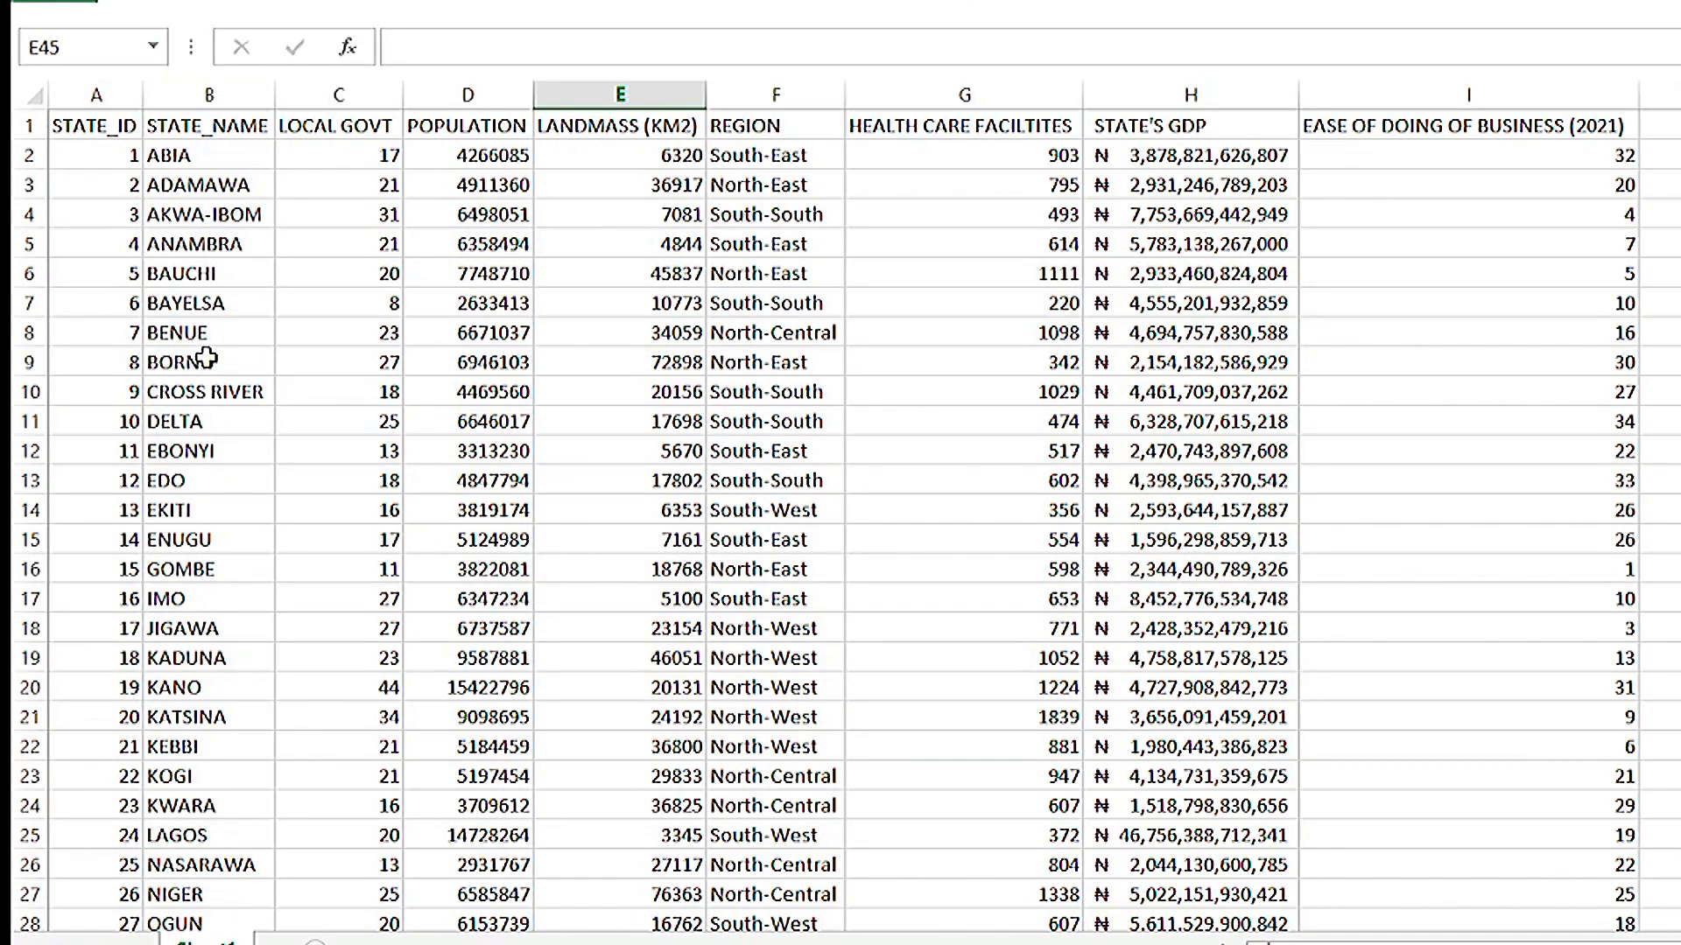
scroll(288, 844, down, 1)
scroll(288, 844, down, 6)
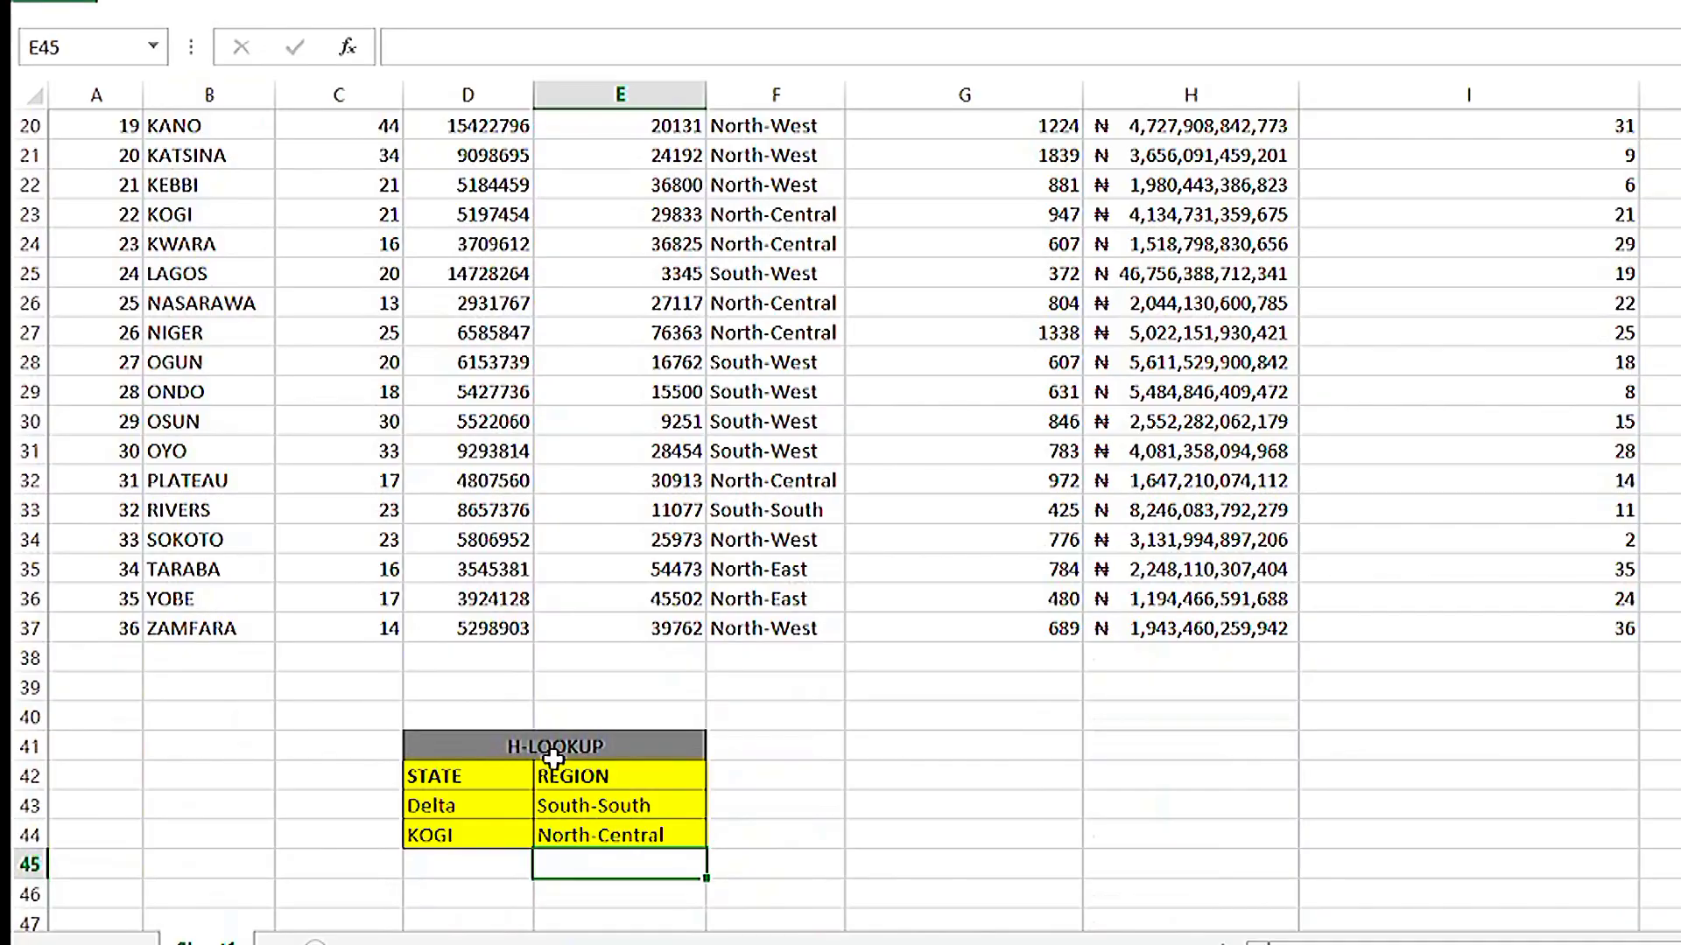
scroll(500, 725, up, 6)
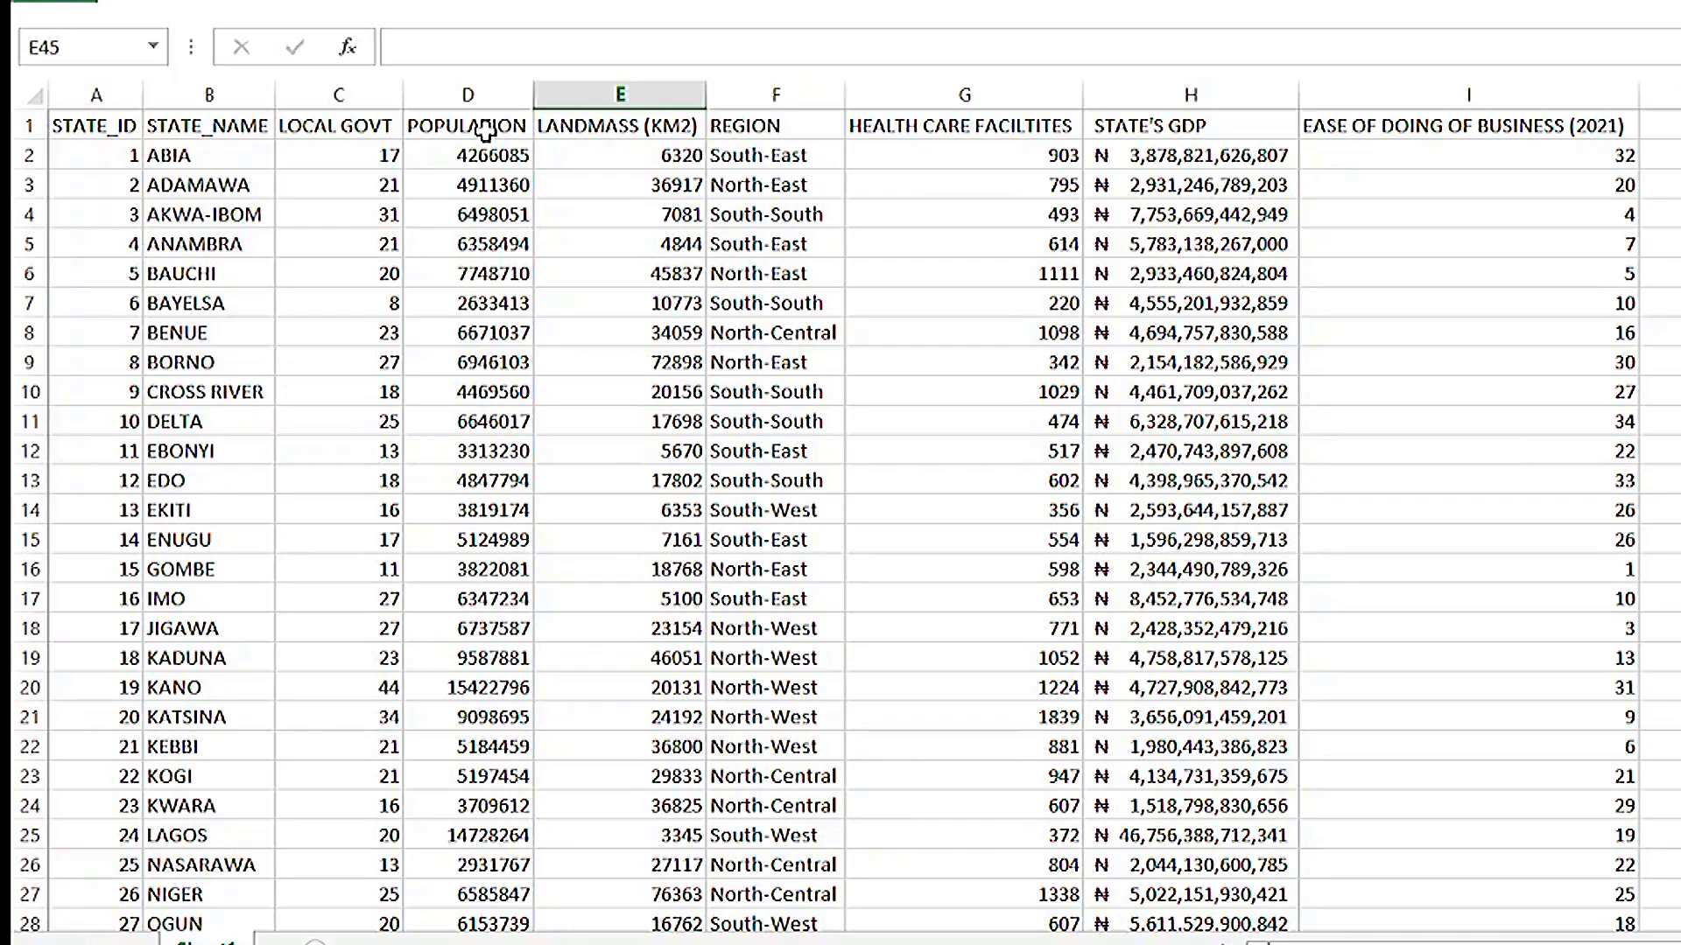
- Start an INDEX formula in Benue's region cell E43 with the whole states table A1:I37 as the array
scroll(592, 472, down, 4)
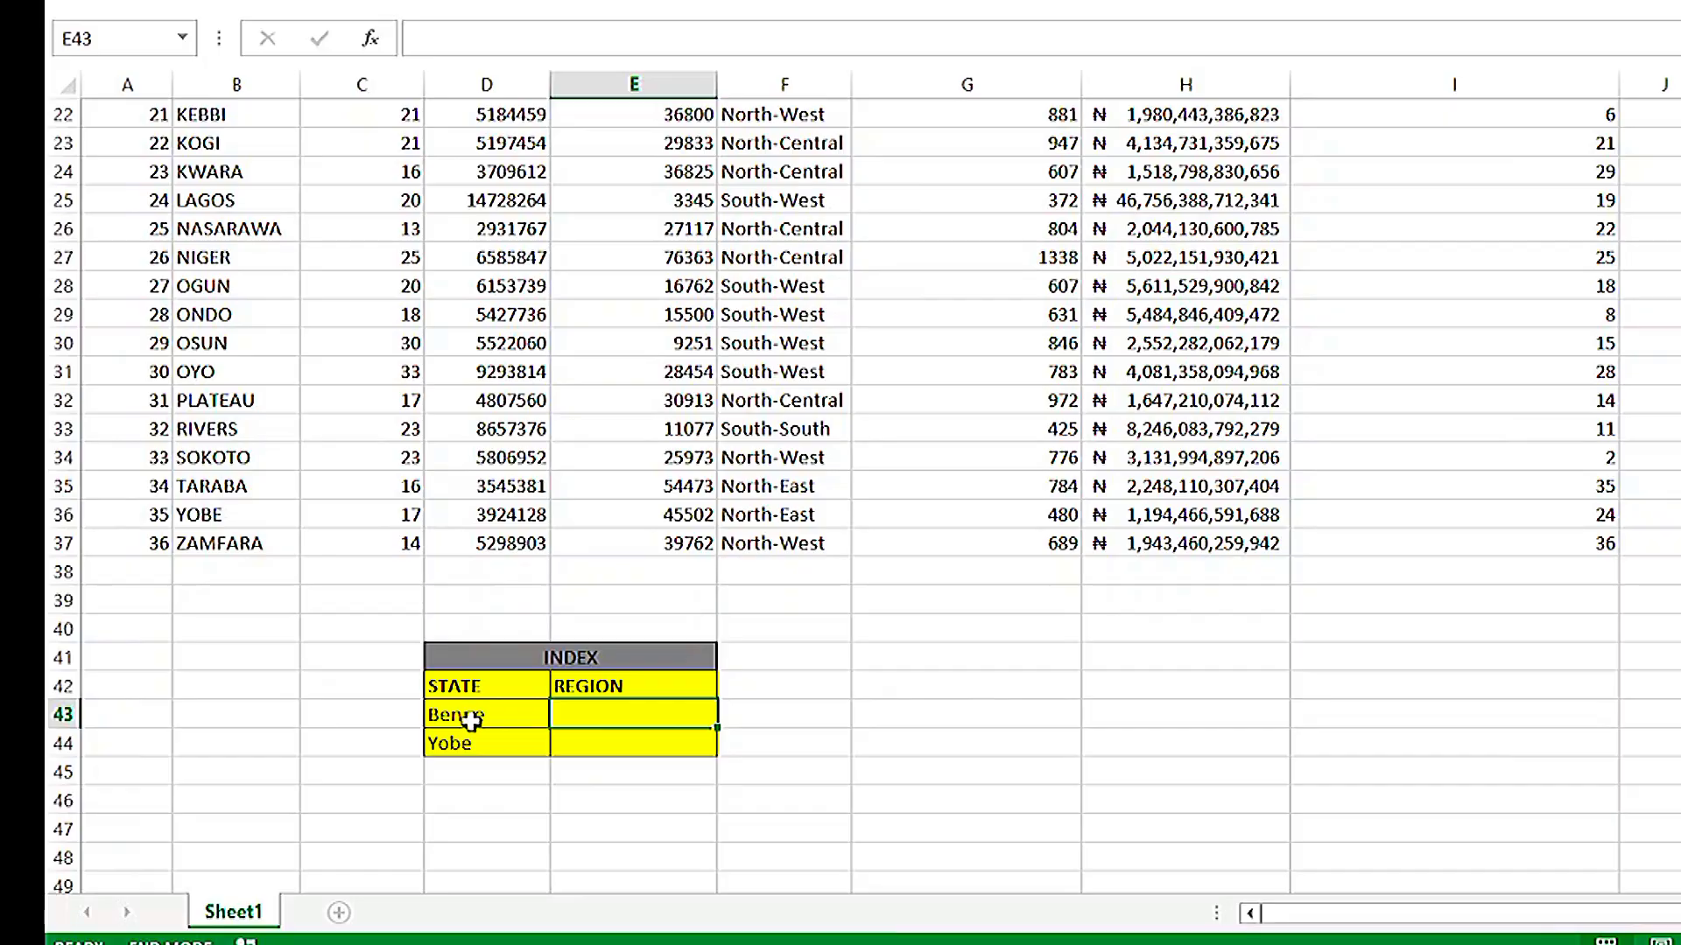
scroll(471, 720, up, 6)
scroll(471, 720, up, 2)
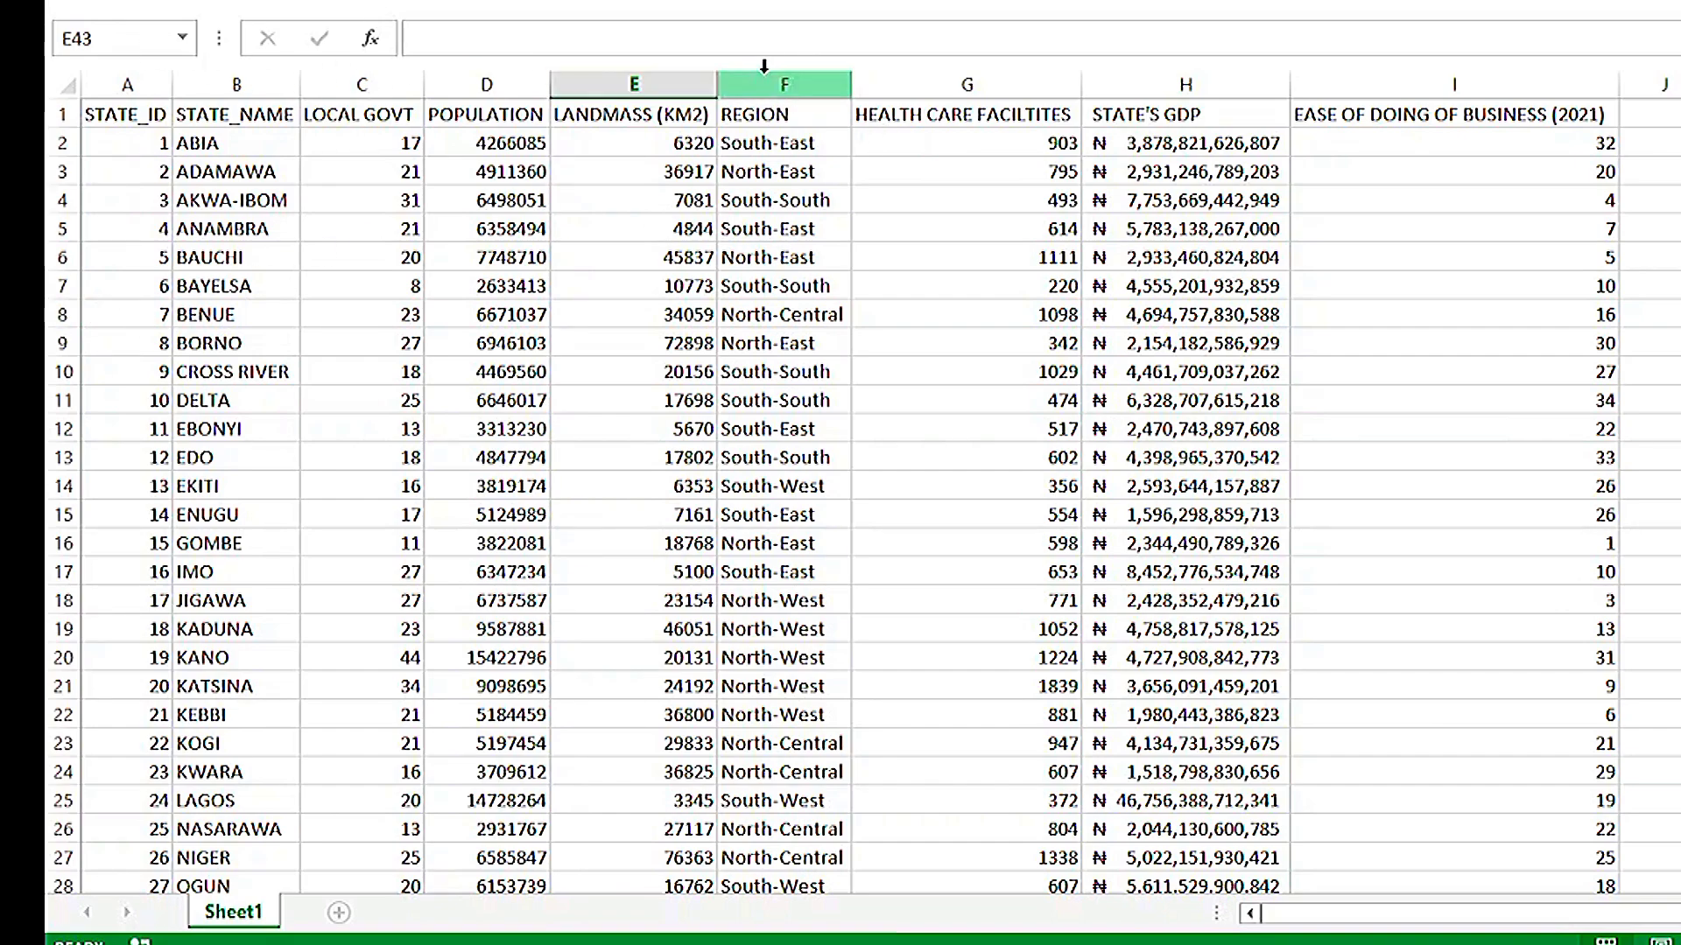
scroll(637, 411, down, 8)
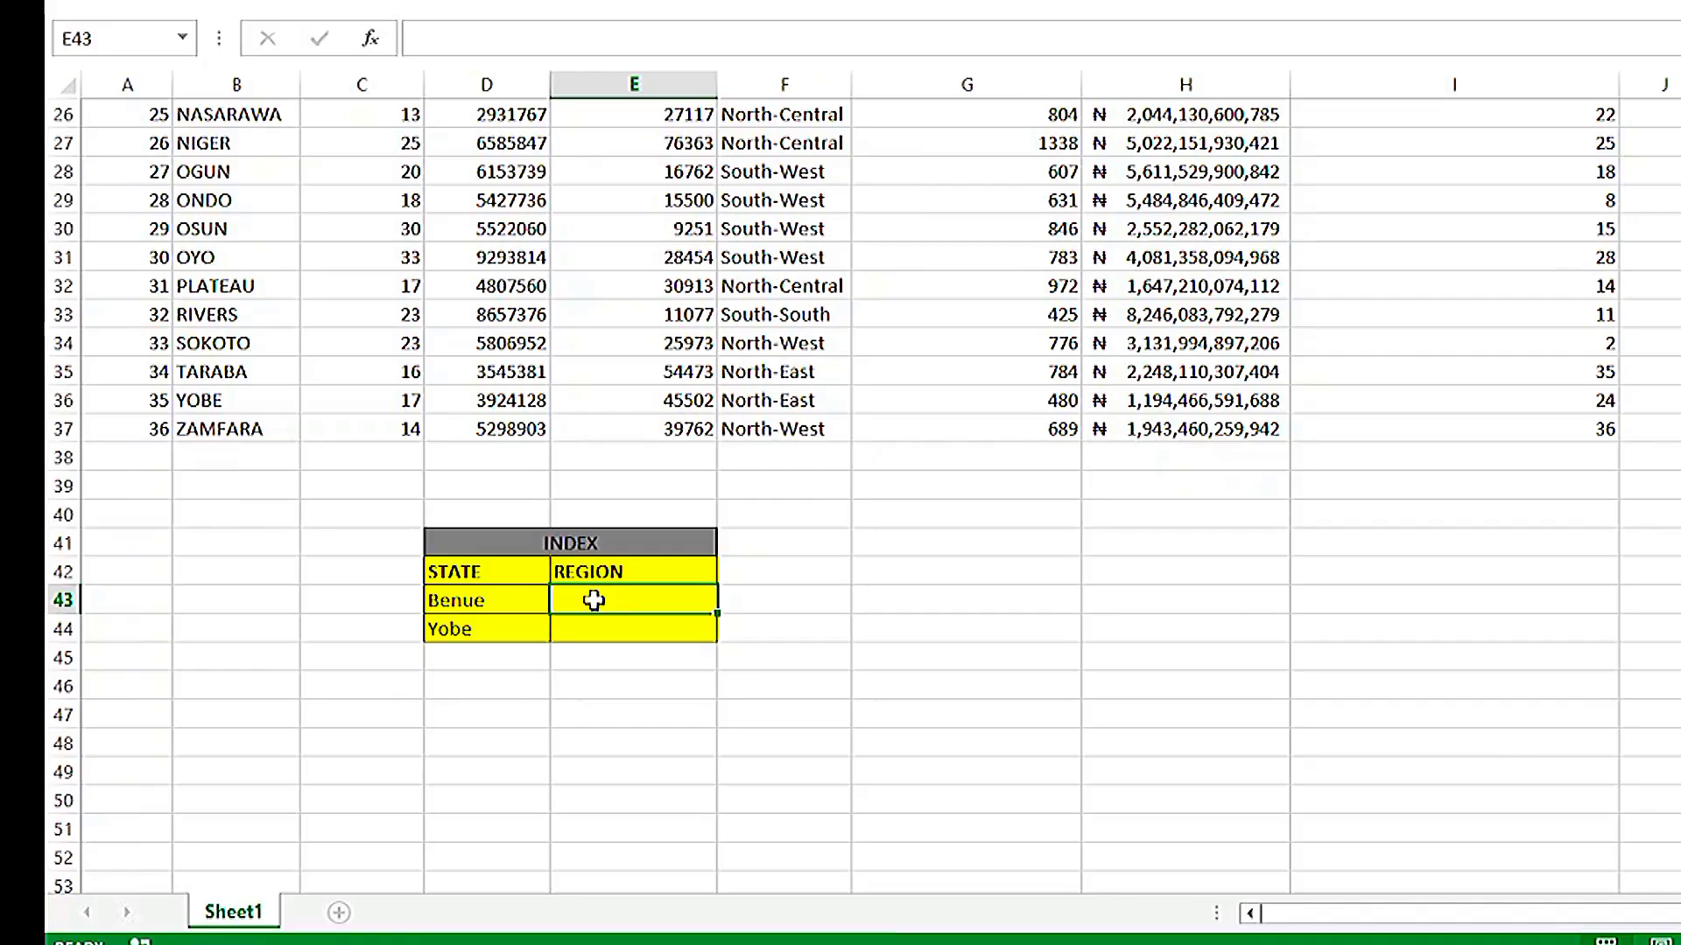
text(=in)
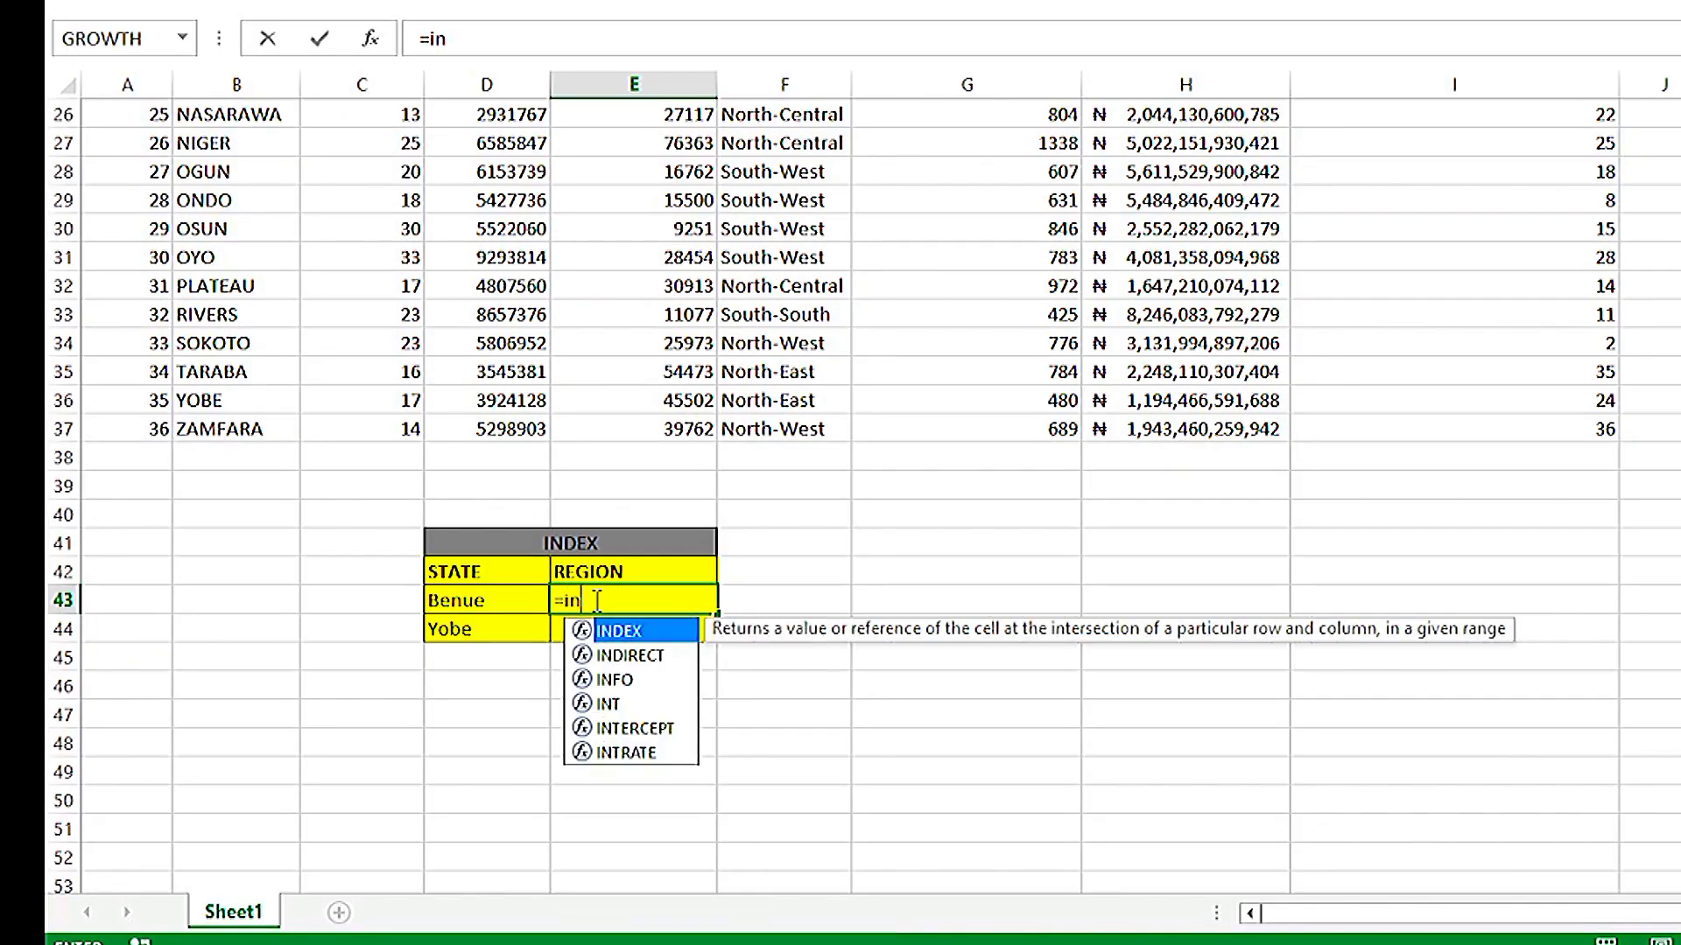
text(dex()
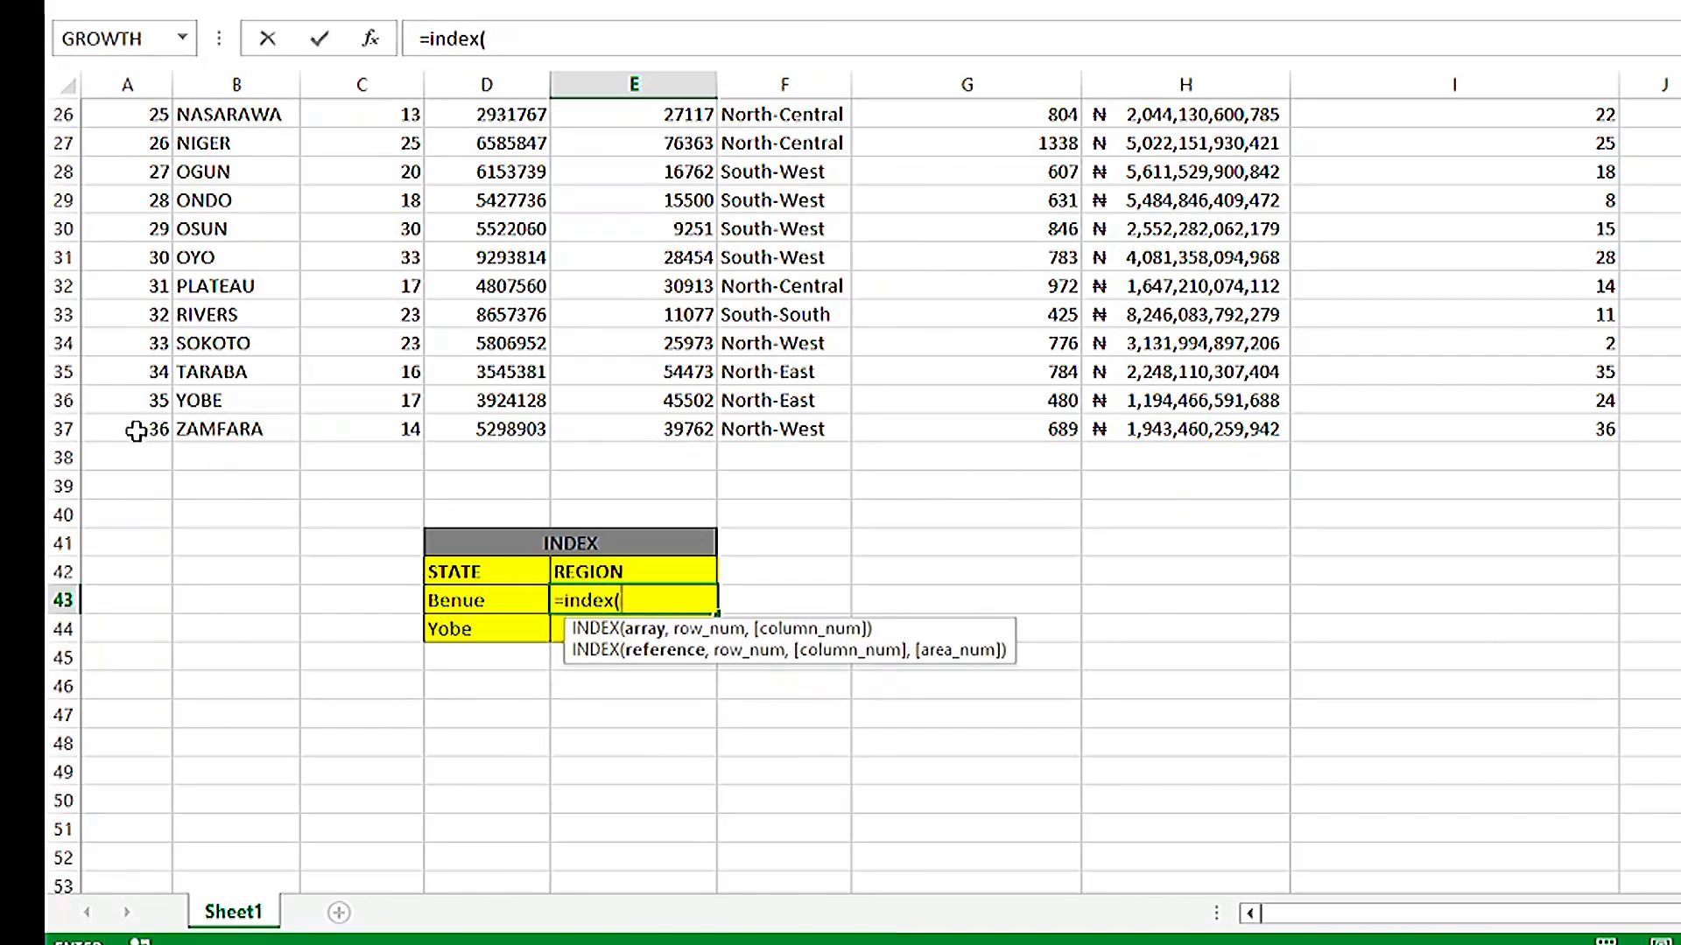
drag(138, 428, 1331, 64)
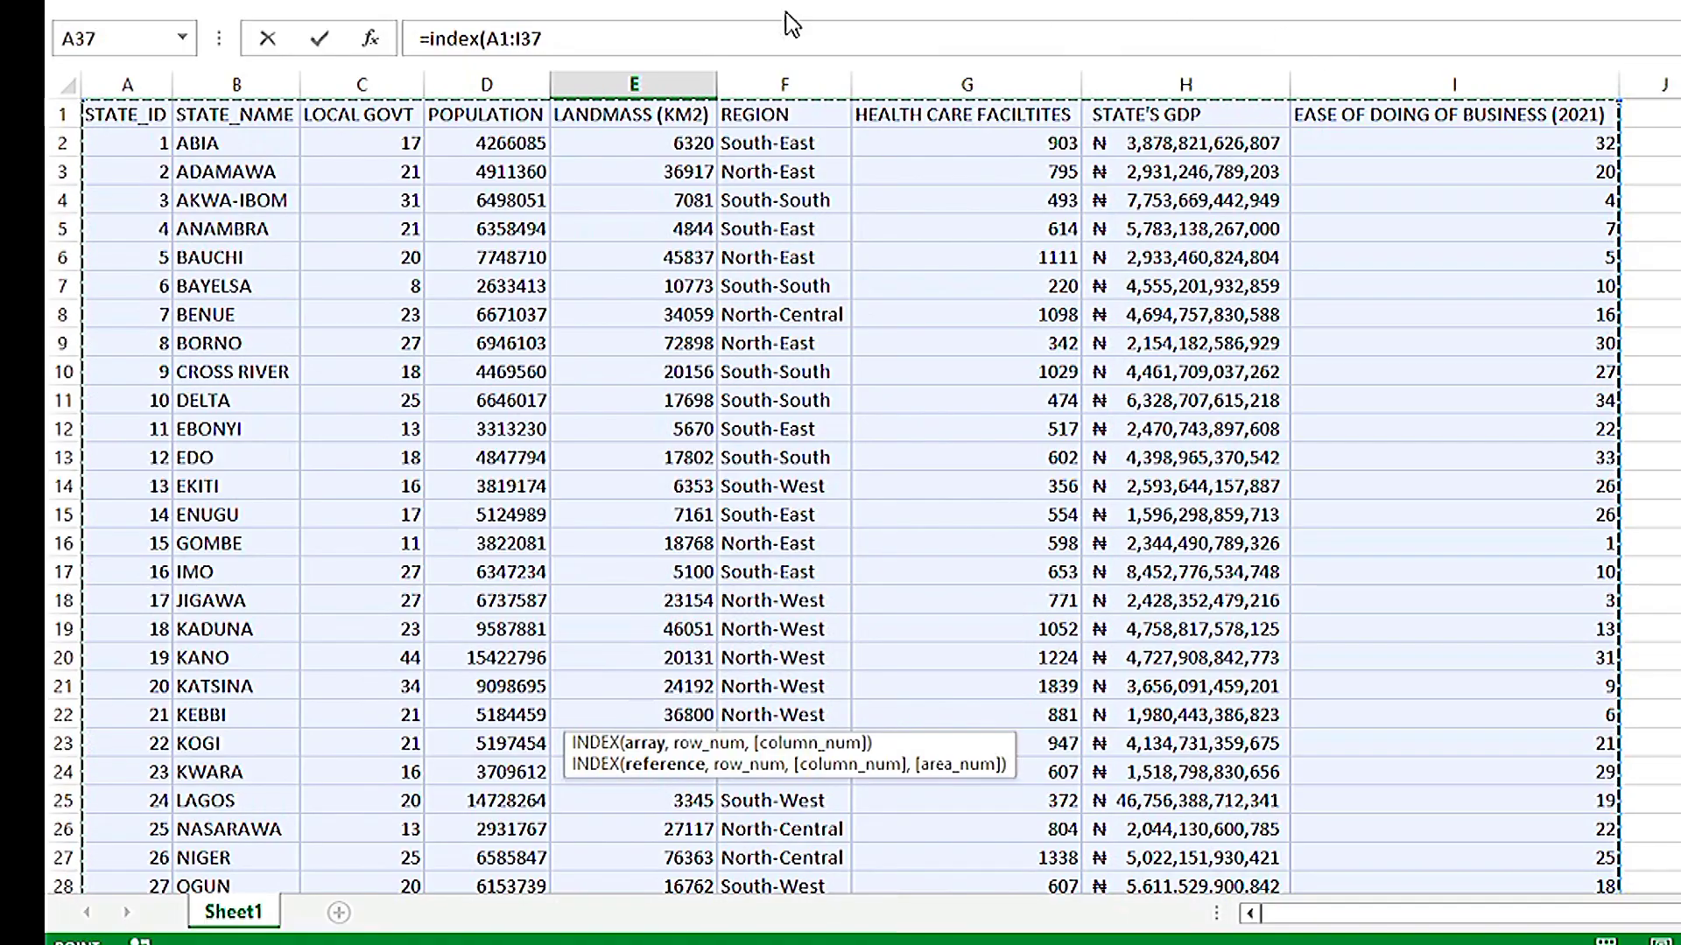
- Complete Benue's INDEX formula with row number 8 and column number 6, and enter it
text(,)
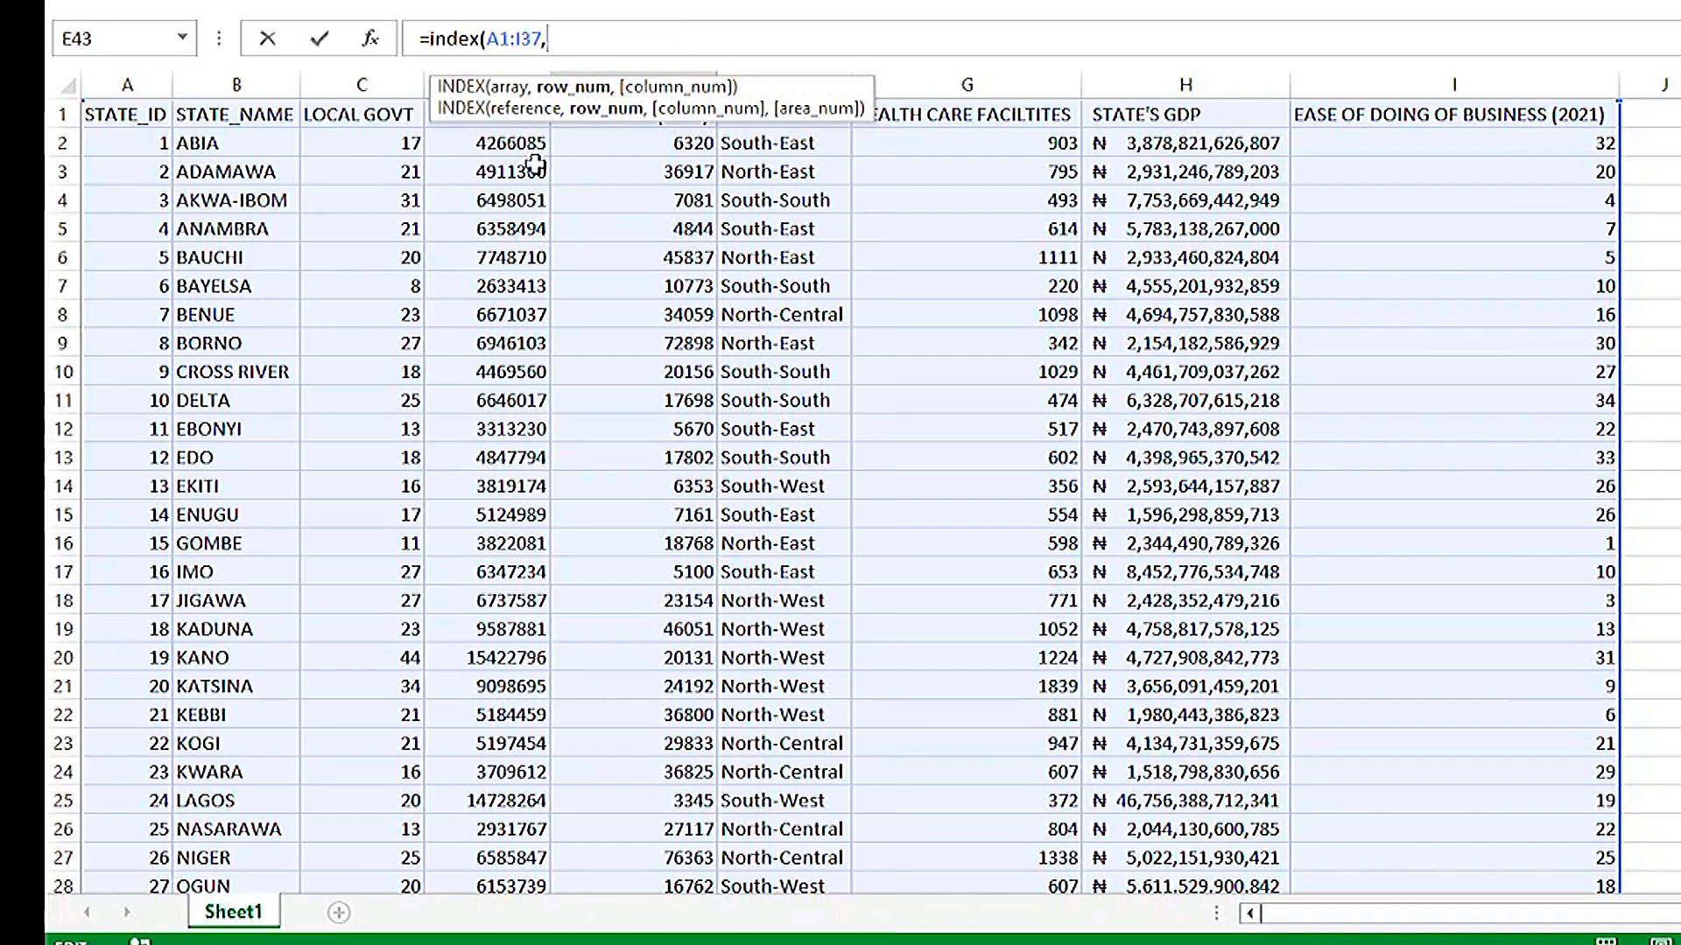
text(8,)
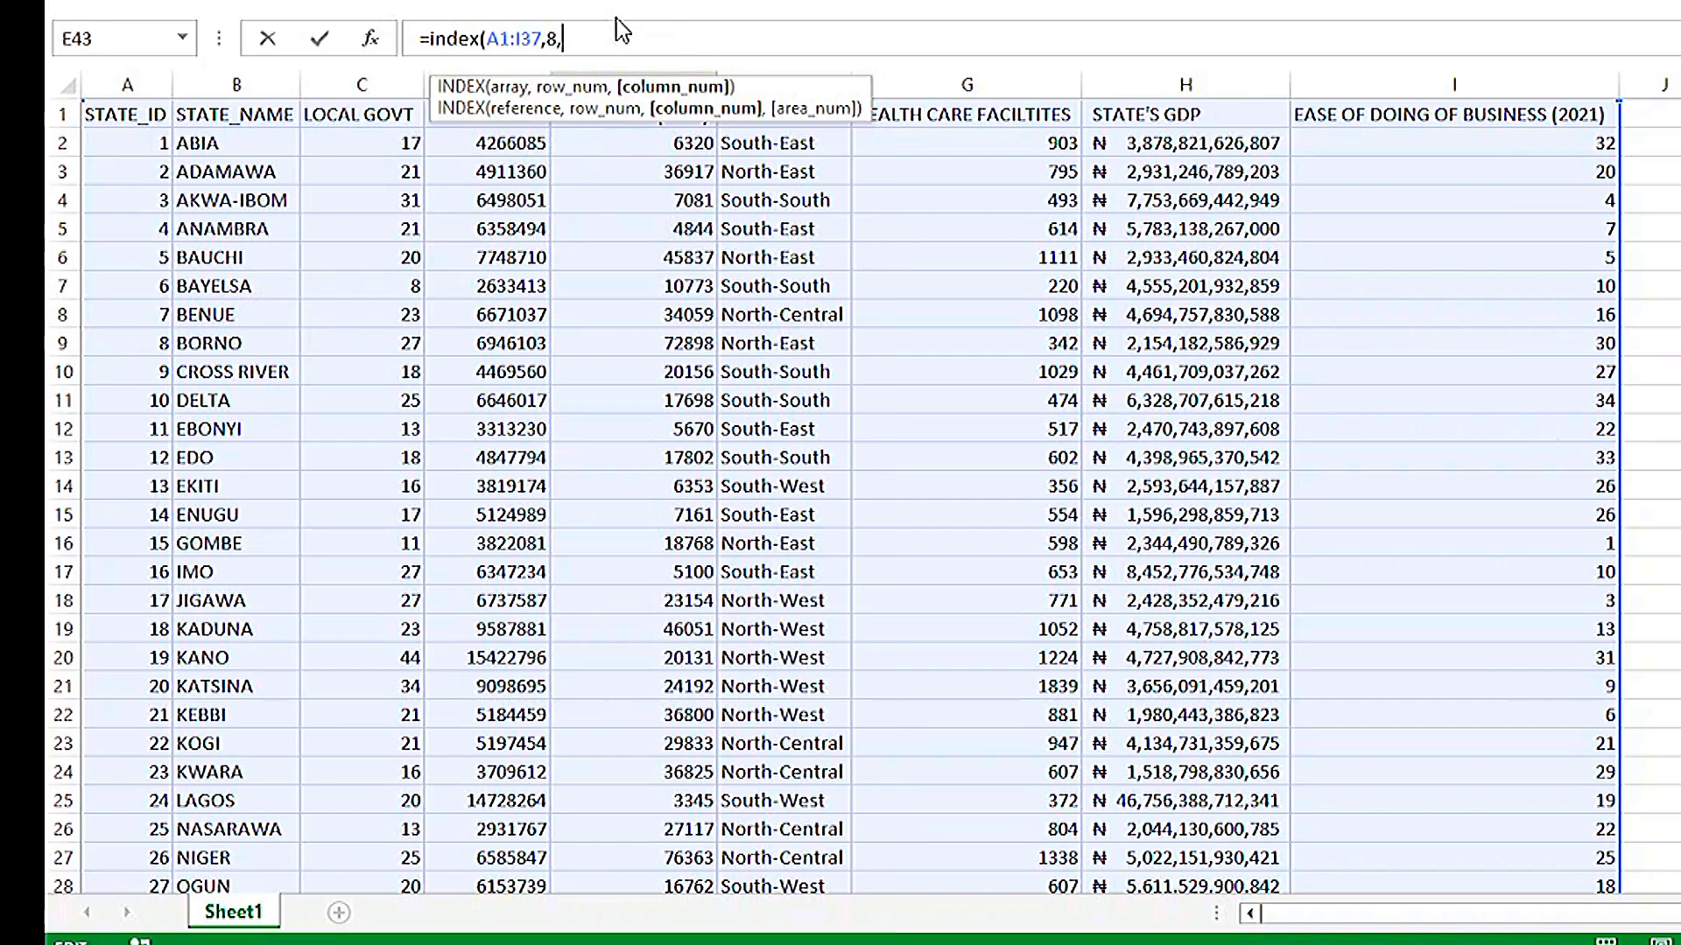
text(6))
key(Return)
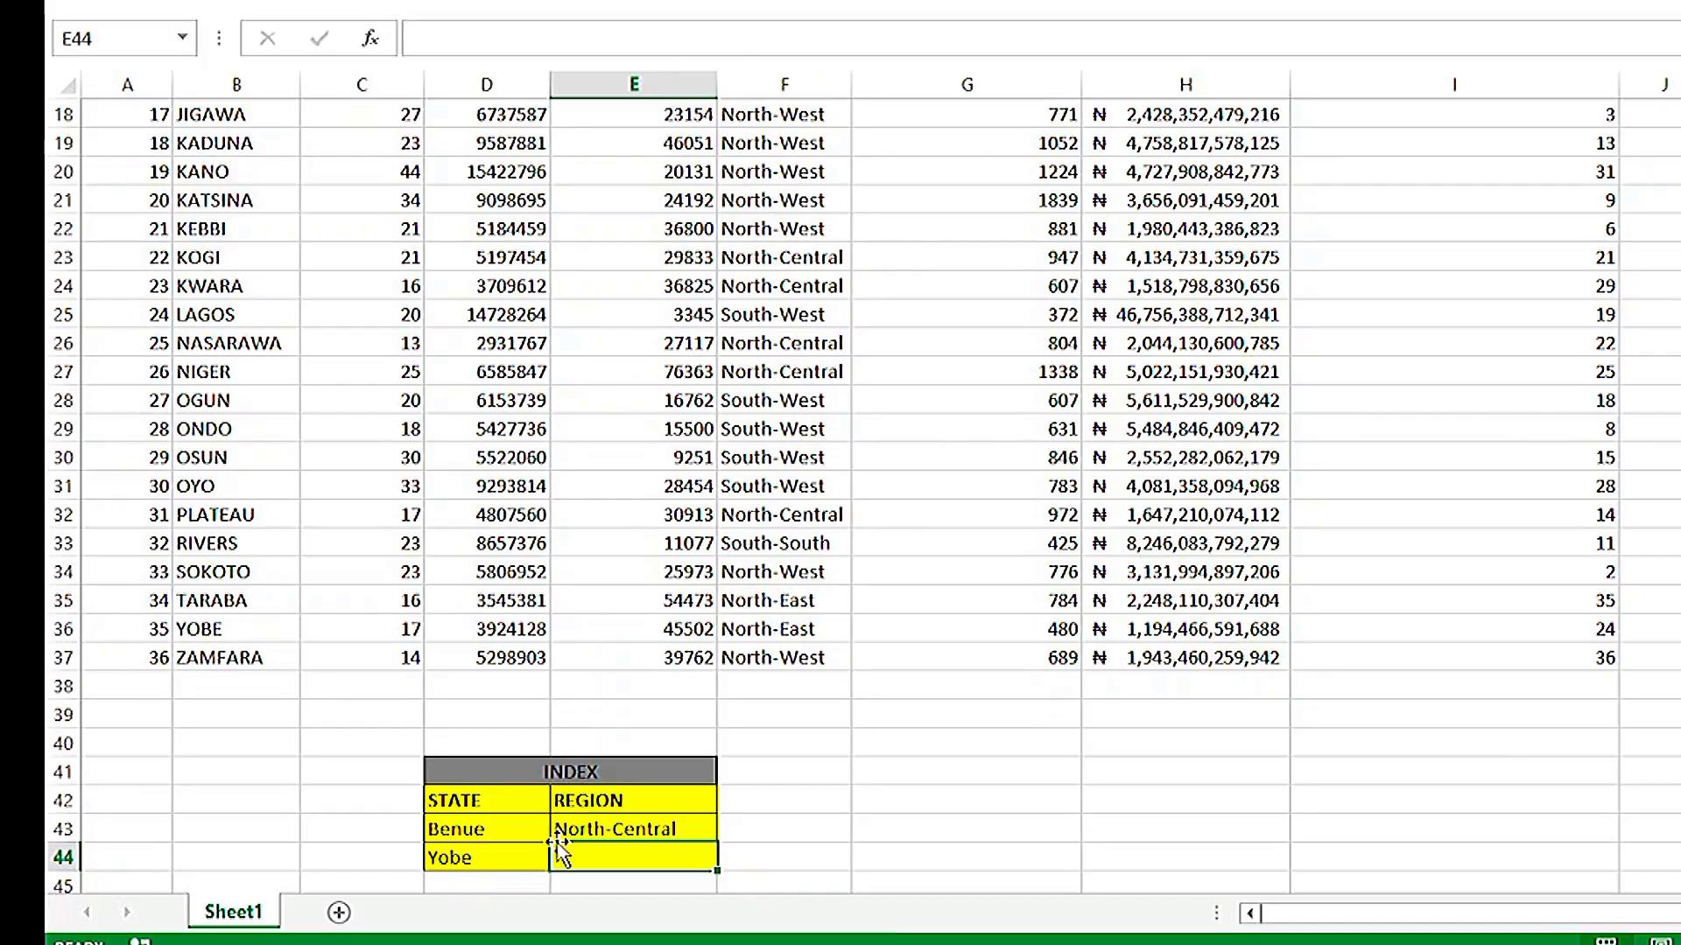
- Start an INDEX formula in Yobe's region cell E44 with A1:I37 as the array
text(=inde)
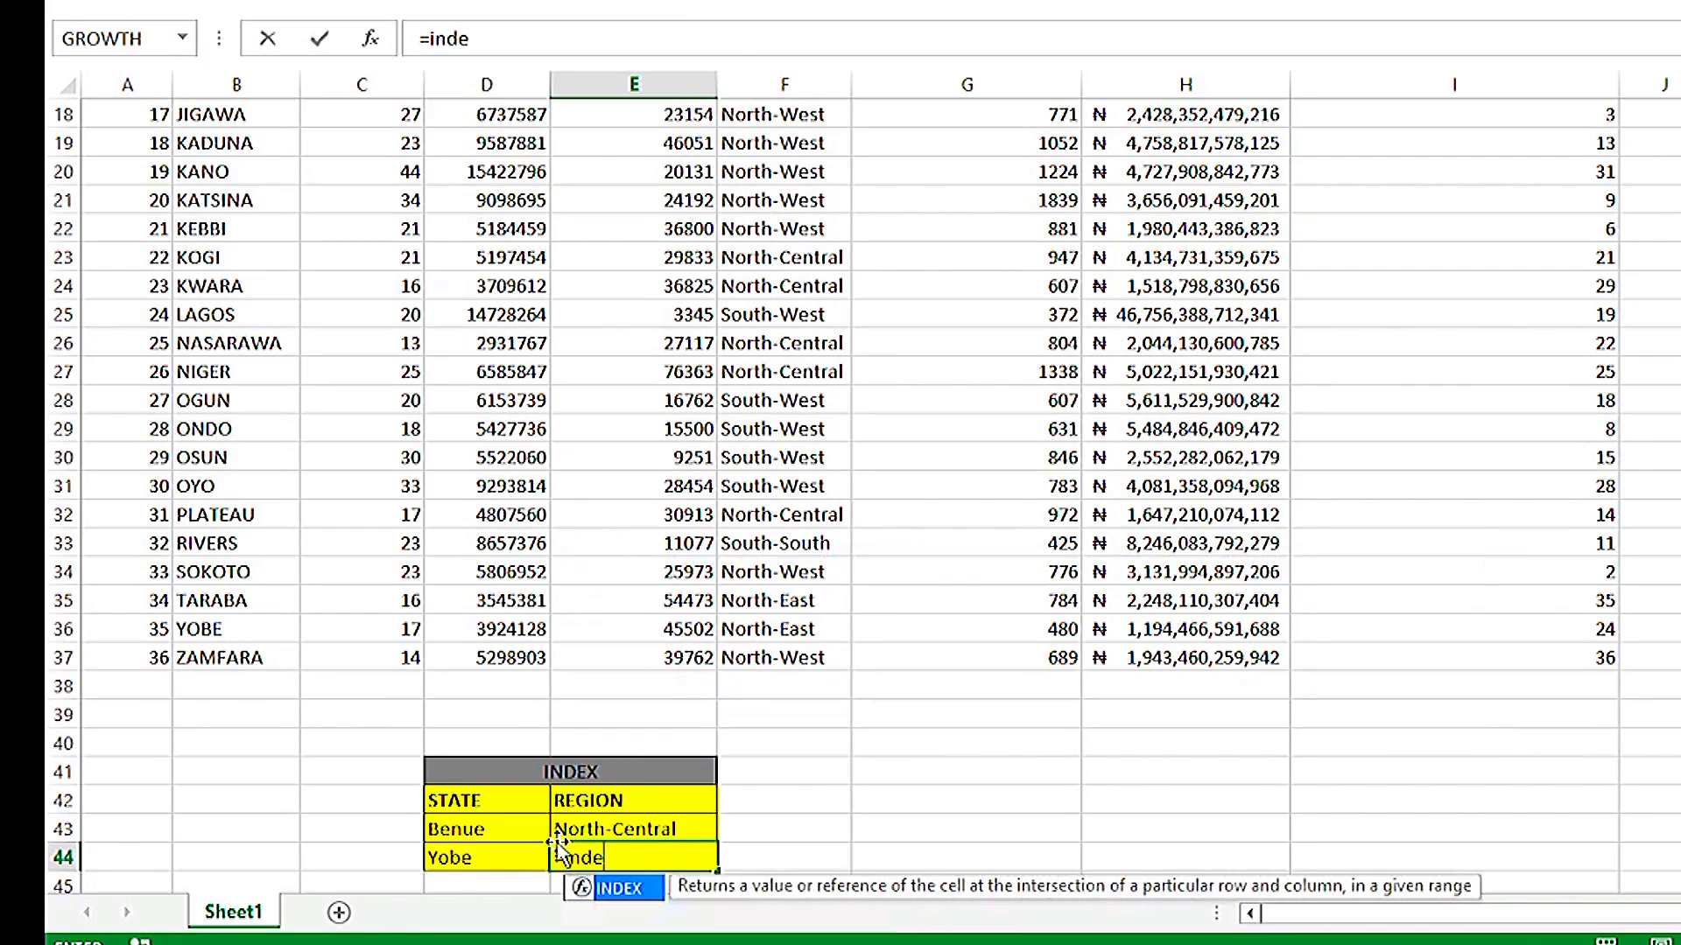
text(x()
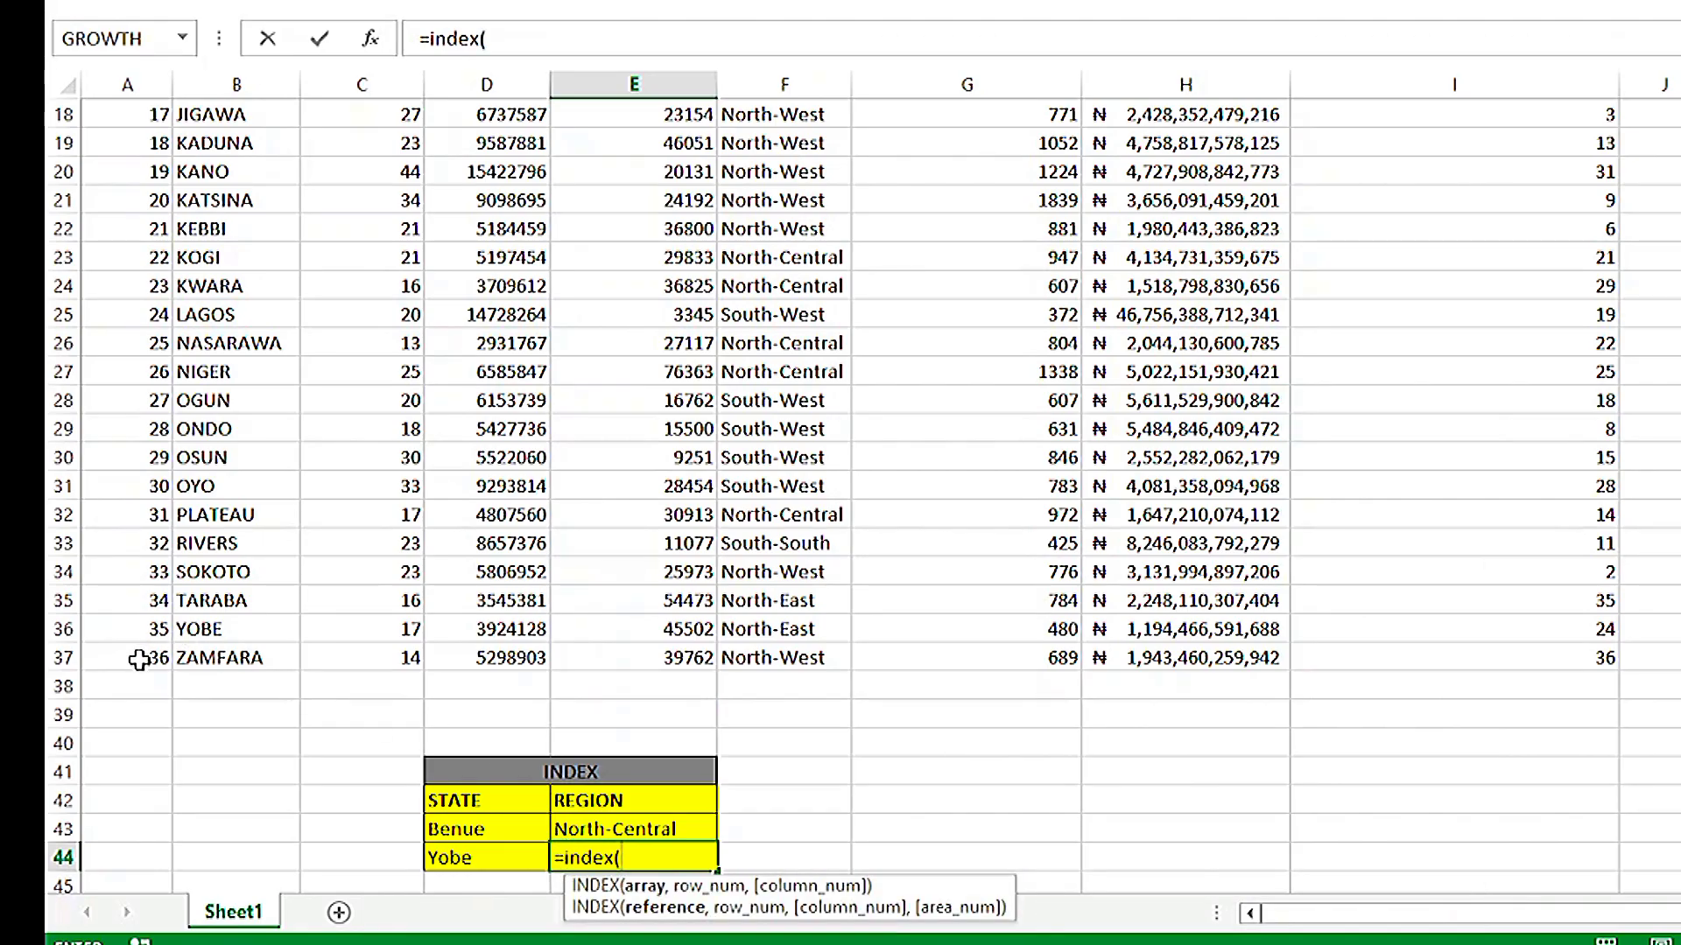
drag(139, 659, 1615, 83)
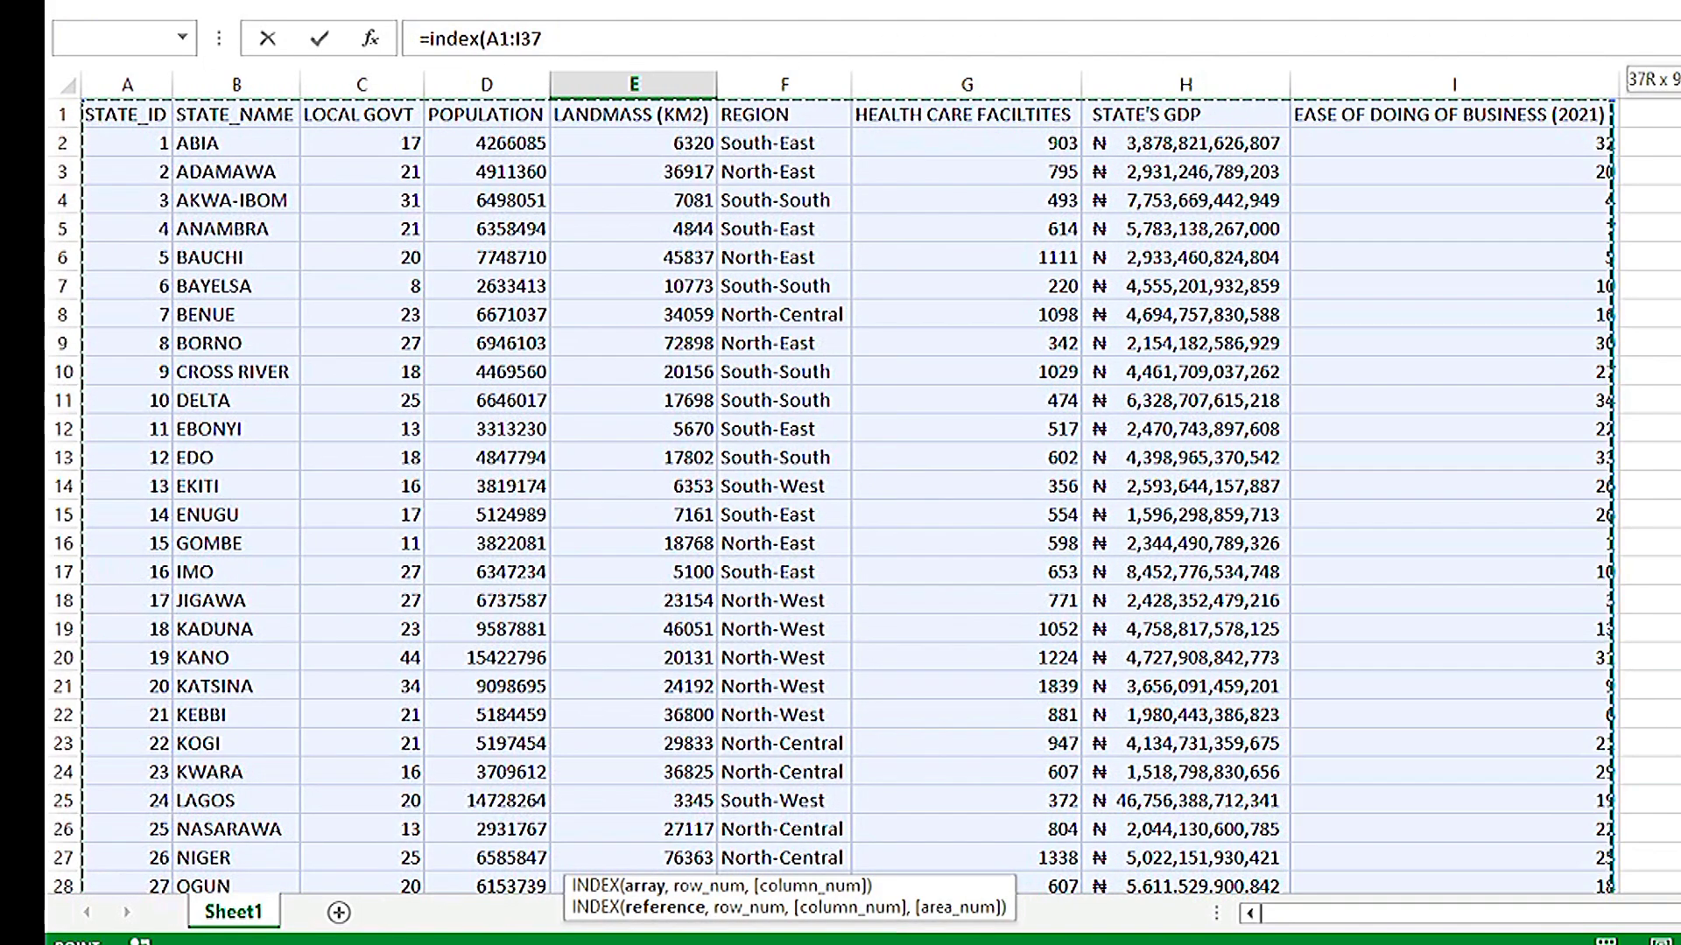
click(543, 37)
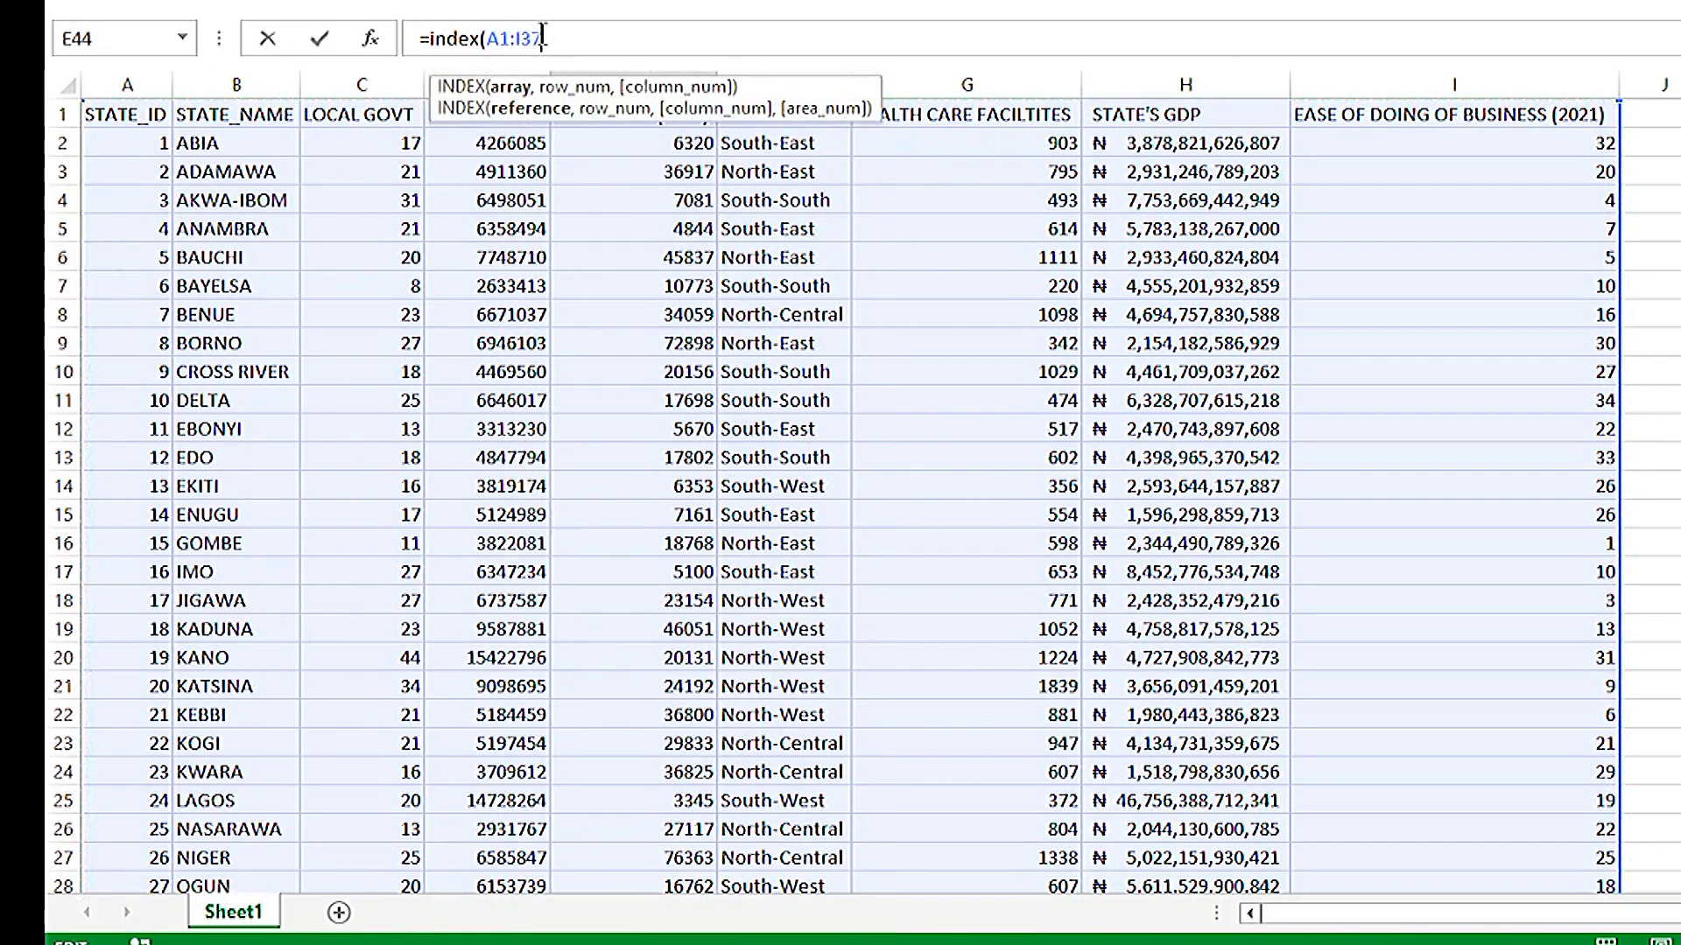
- Complete Yobe's INDEX formula with row number 36 and column number 6, and enter it
text(,)
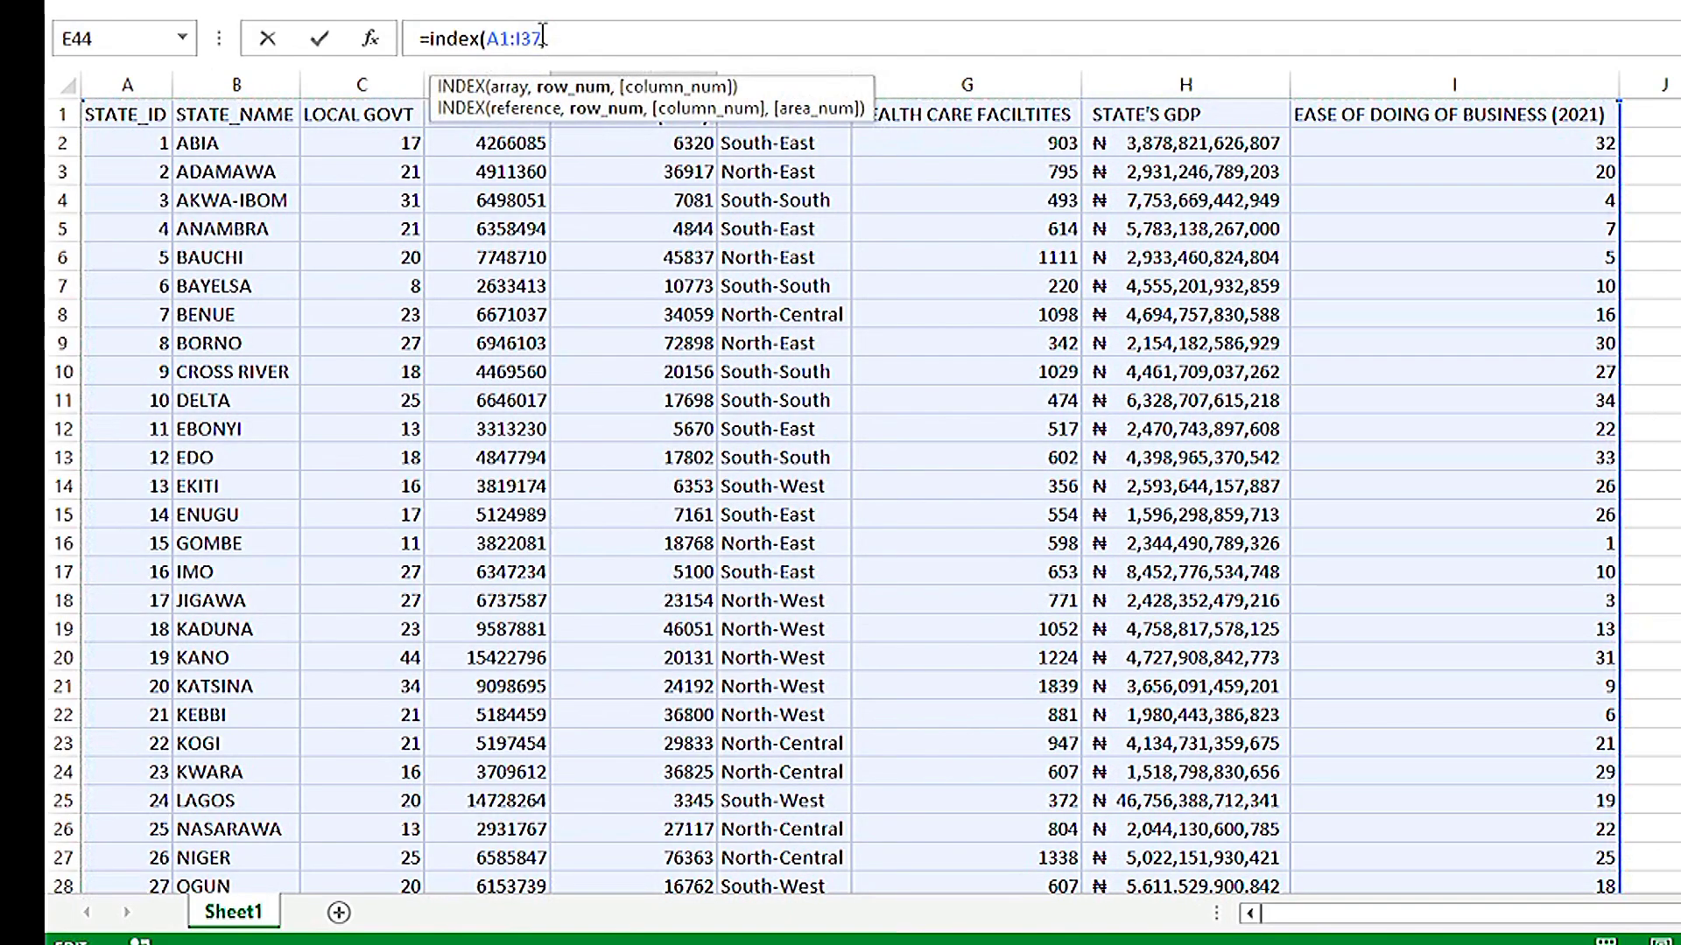
text(36)
text(,6)
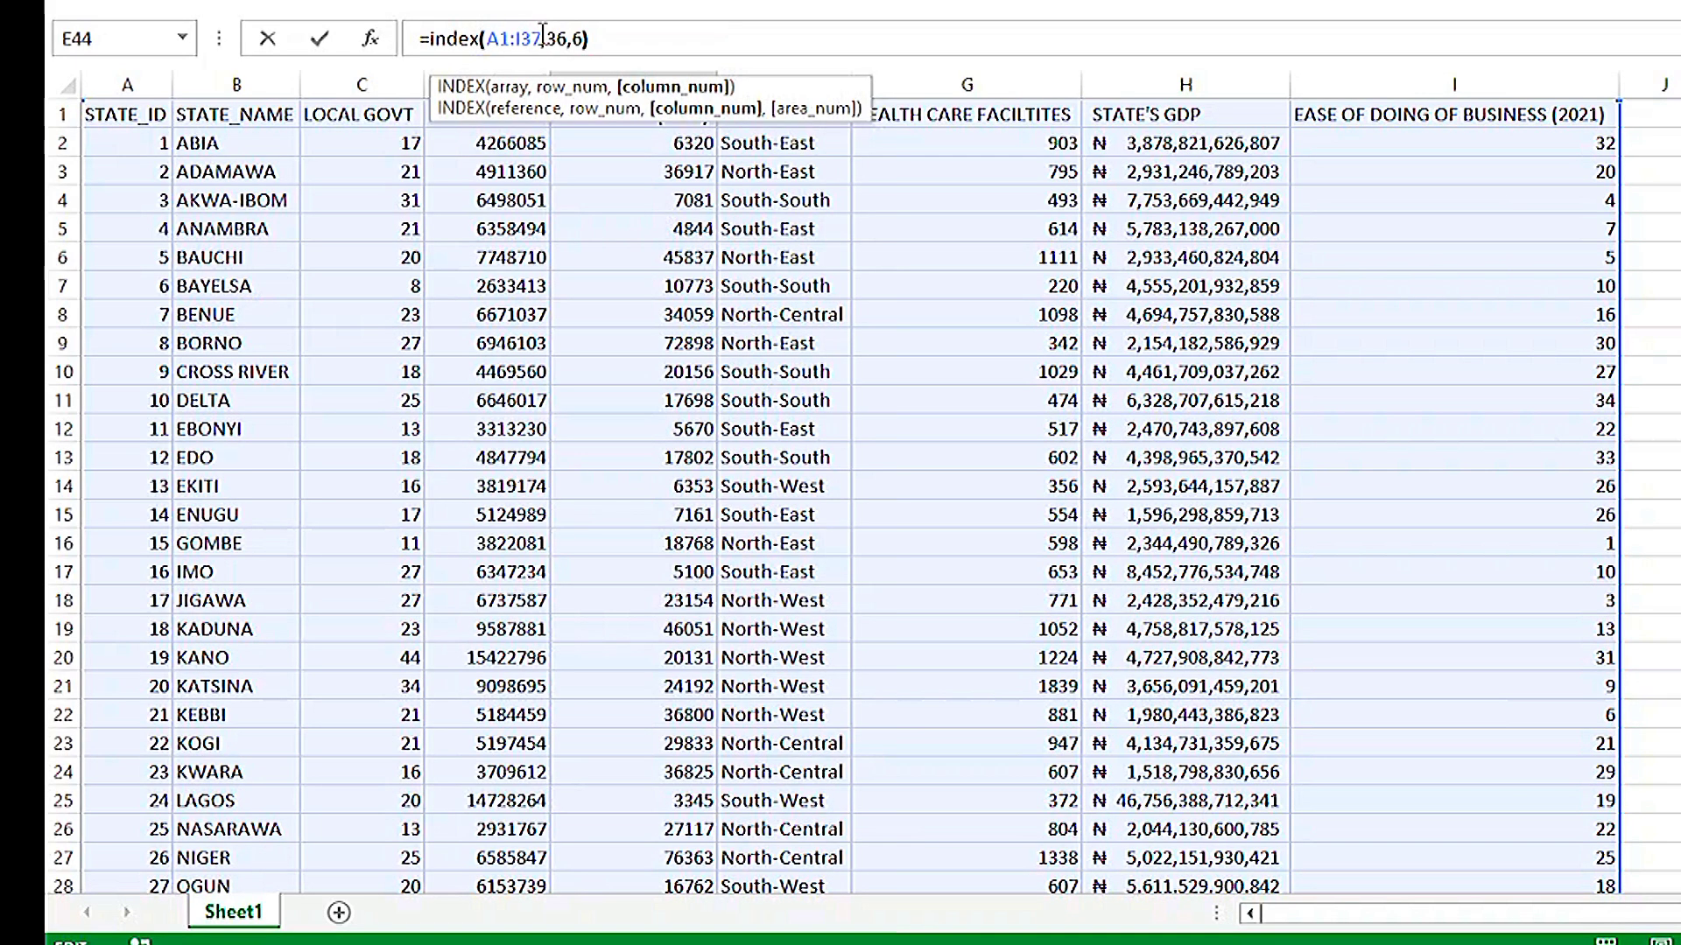
key(Return)
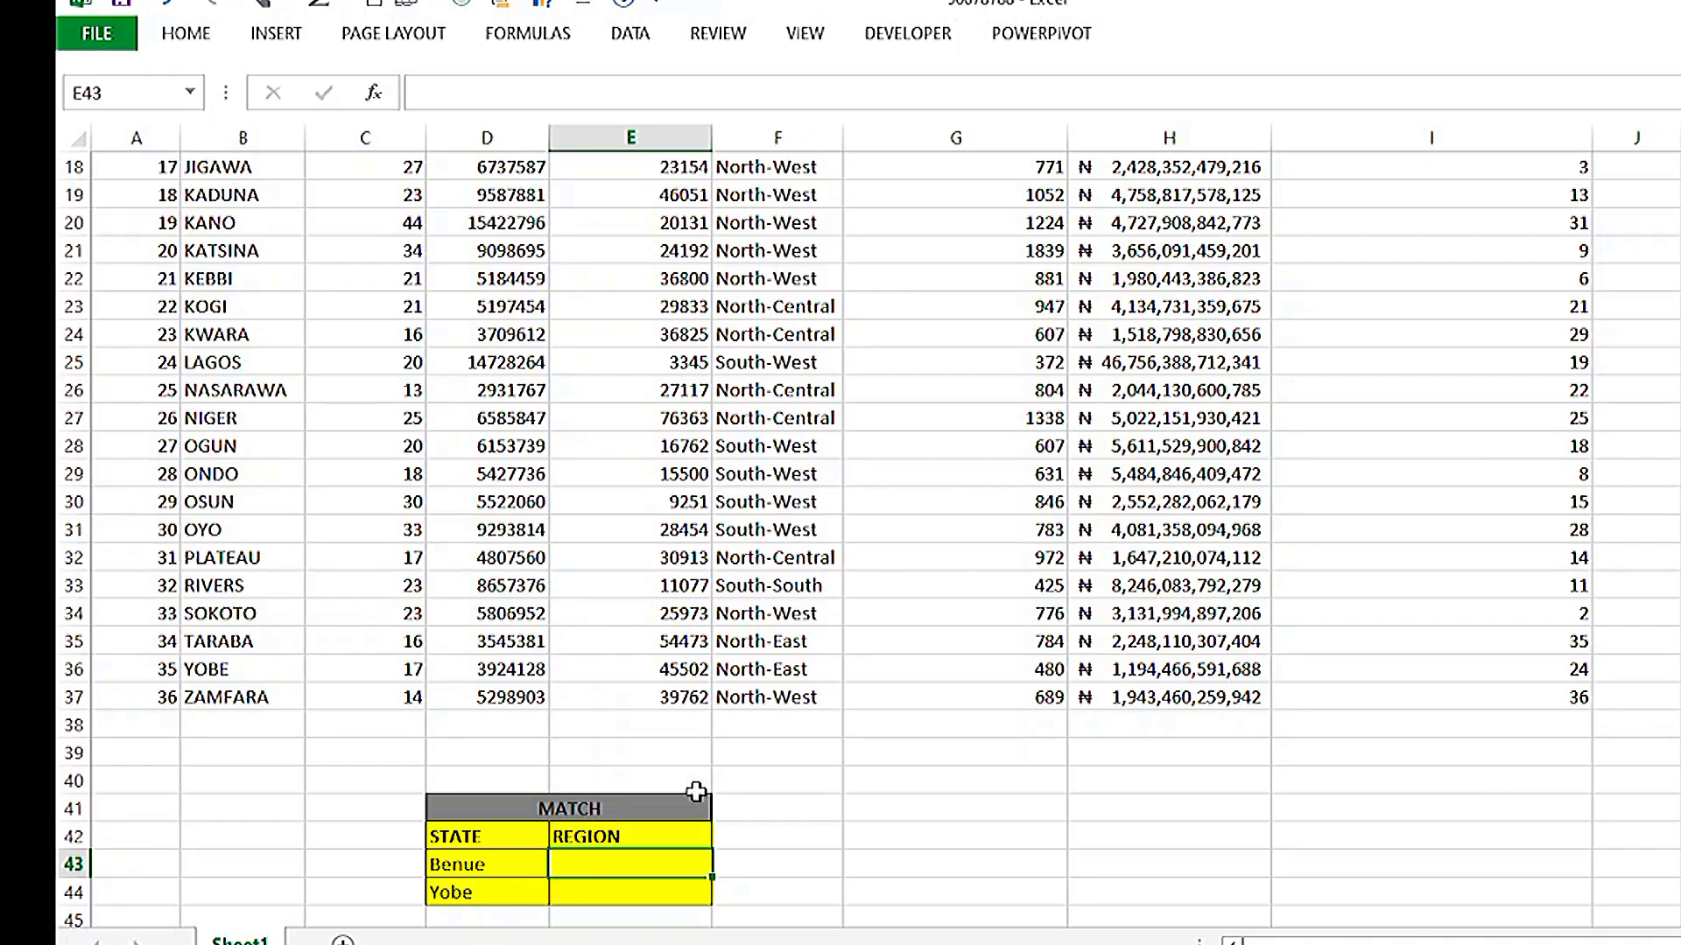
- Start a MATCH formula in Benue's cell E43 of the MATCH table with D43 as the lookup value
text(=)
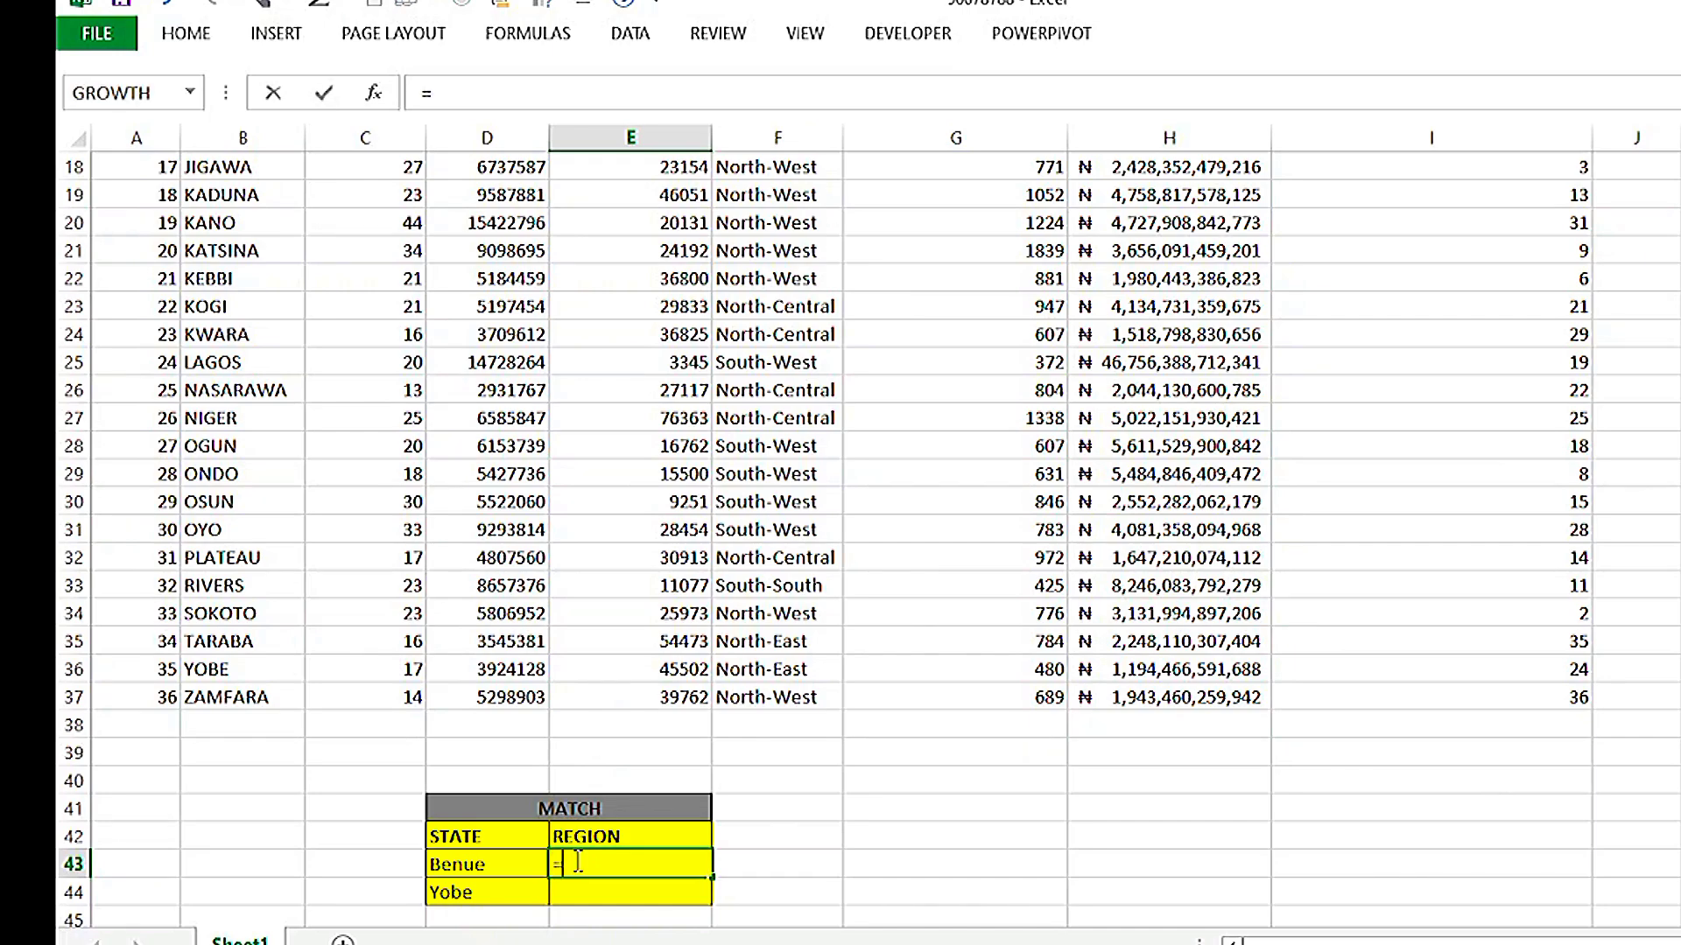
text(MATCH()
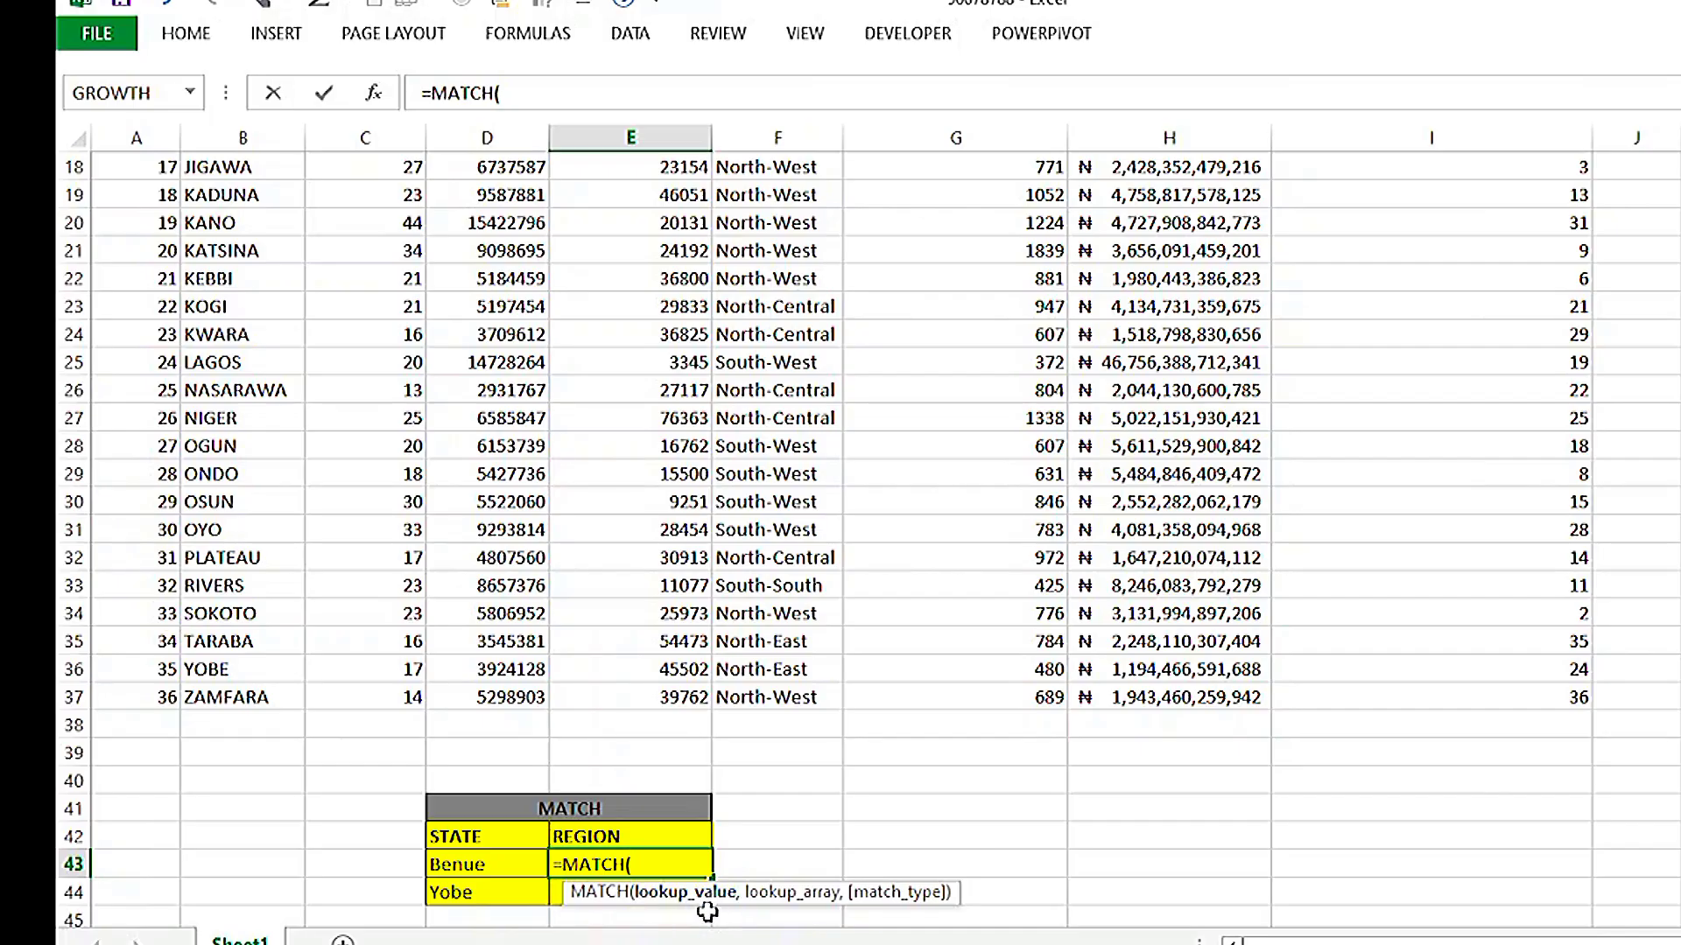
click(520, 869)
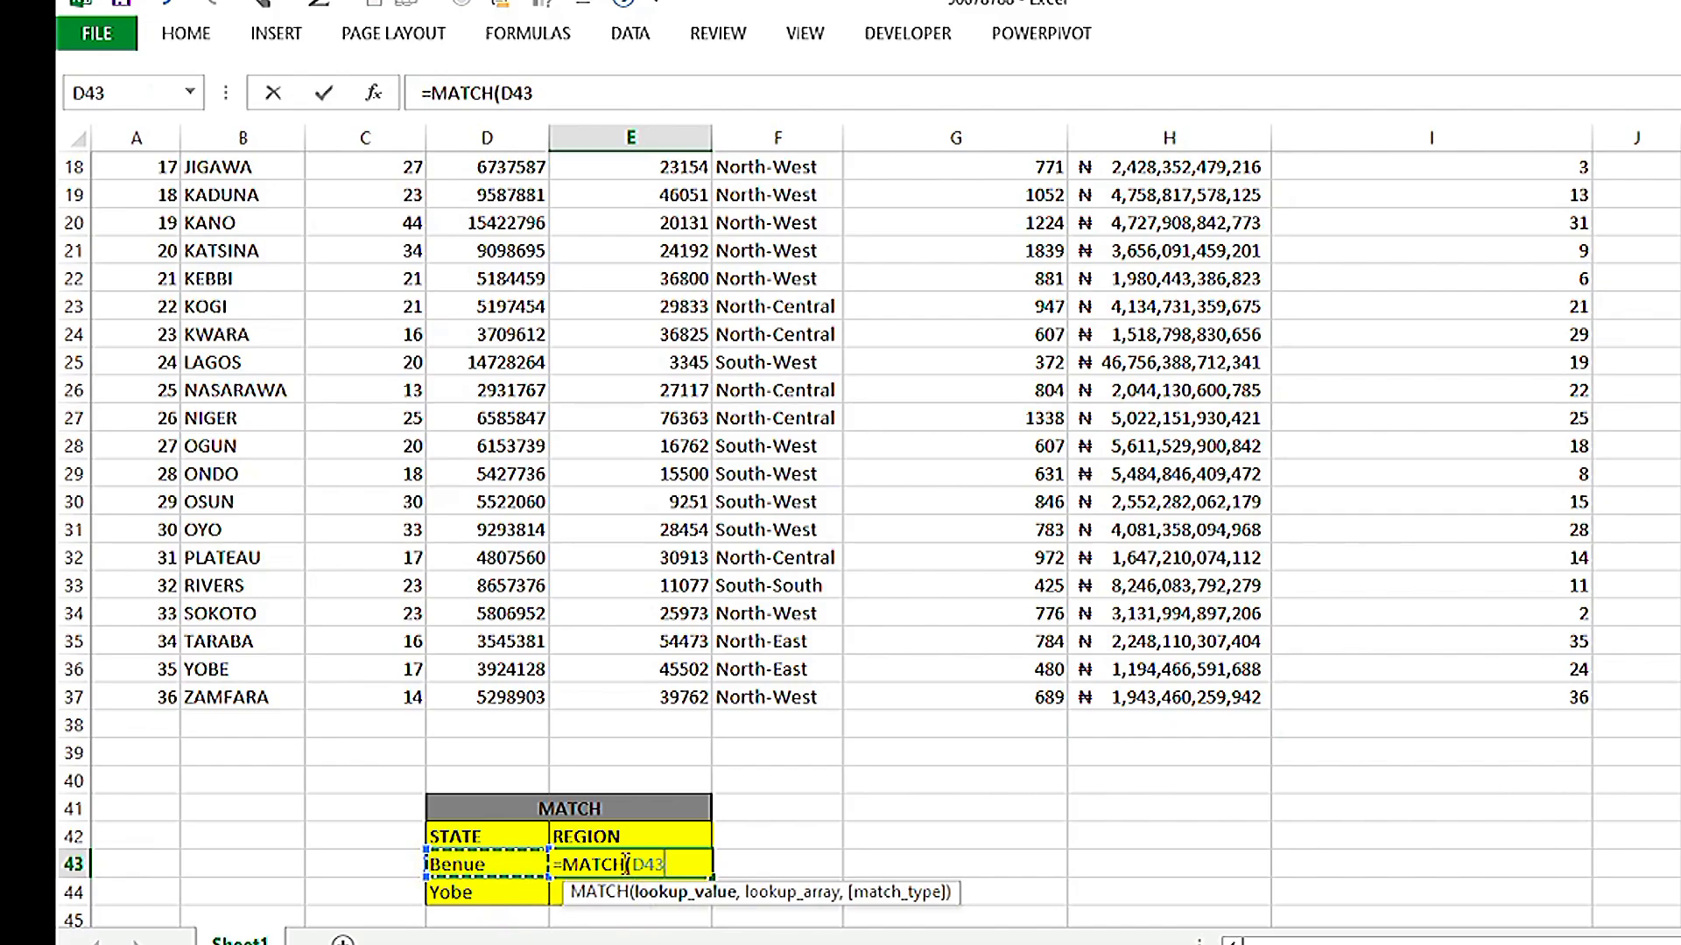
text(,)
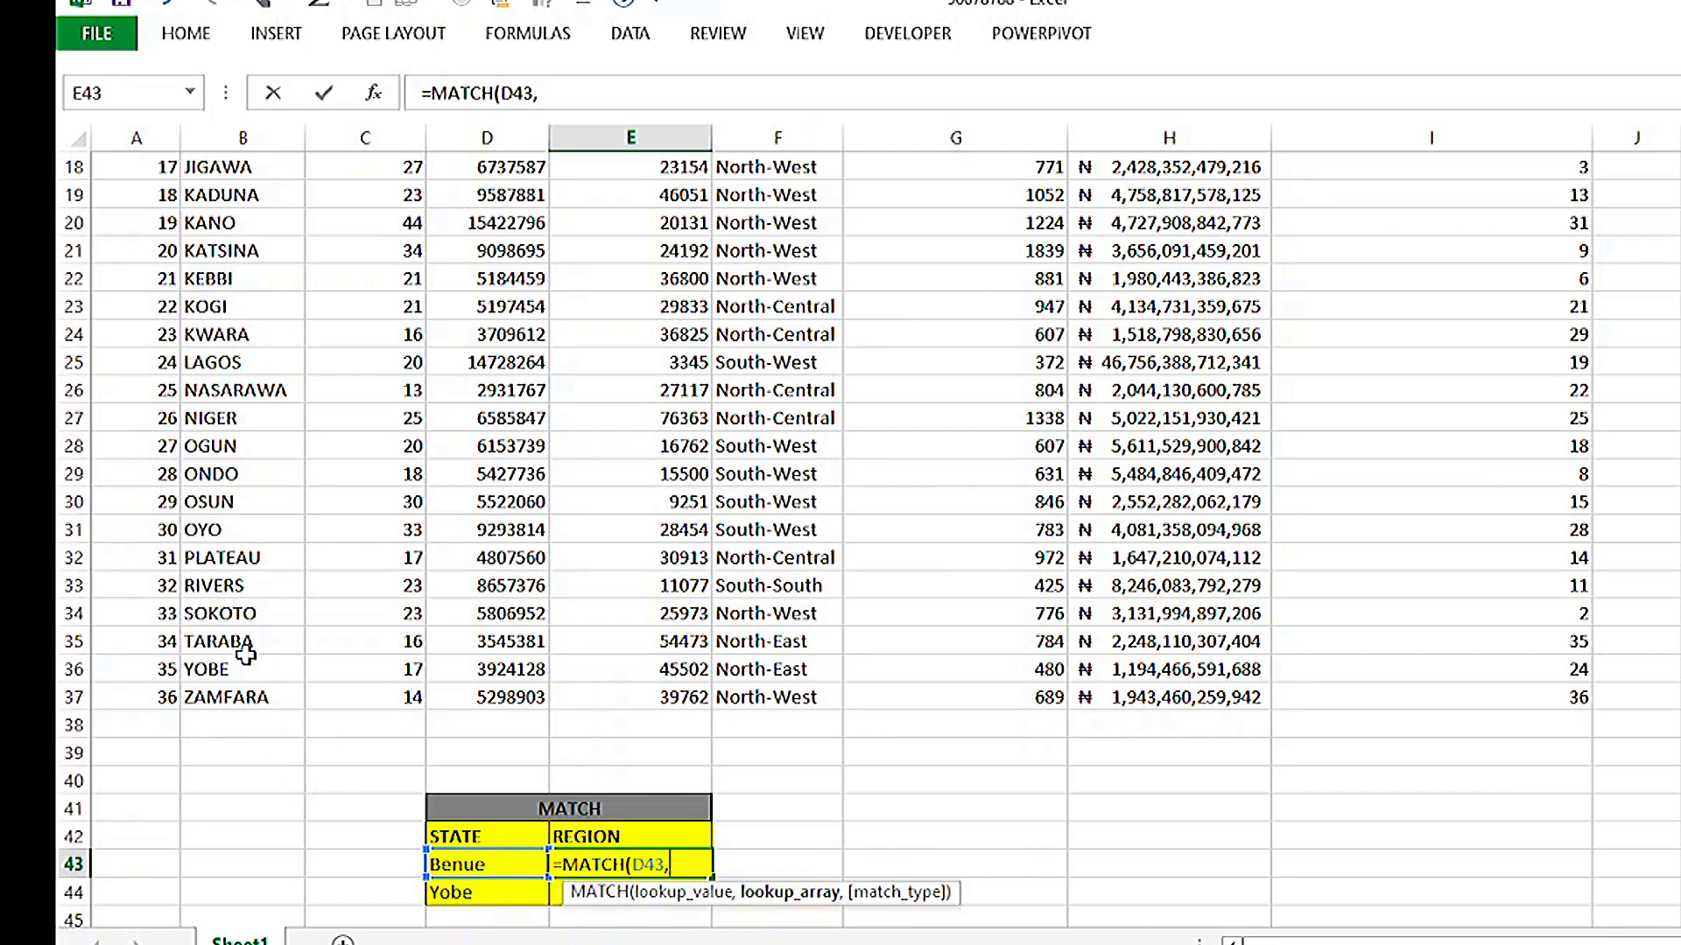
- Complete Benue's MATCH formula with lookup array B2:B38 and match type 0 for an exact match, and enter it
scroll(234, 657, up, 6)
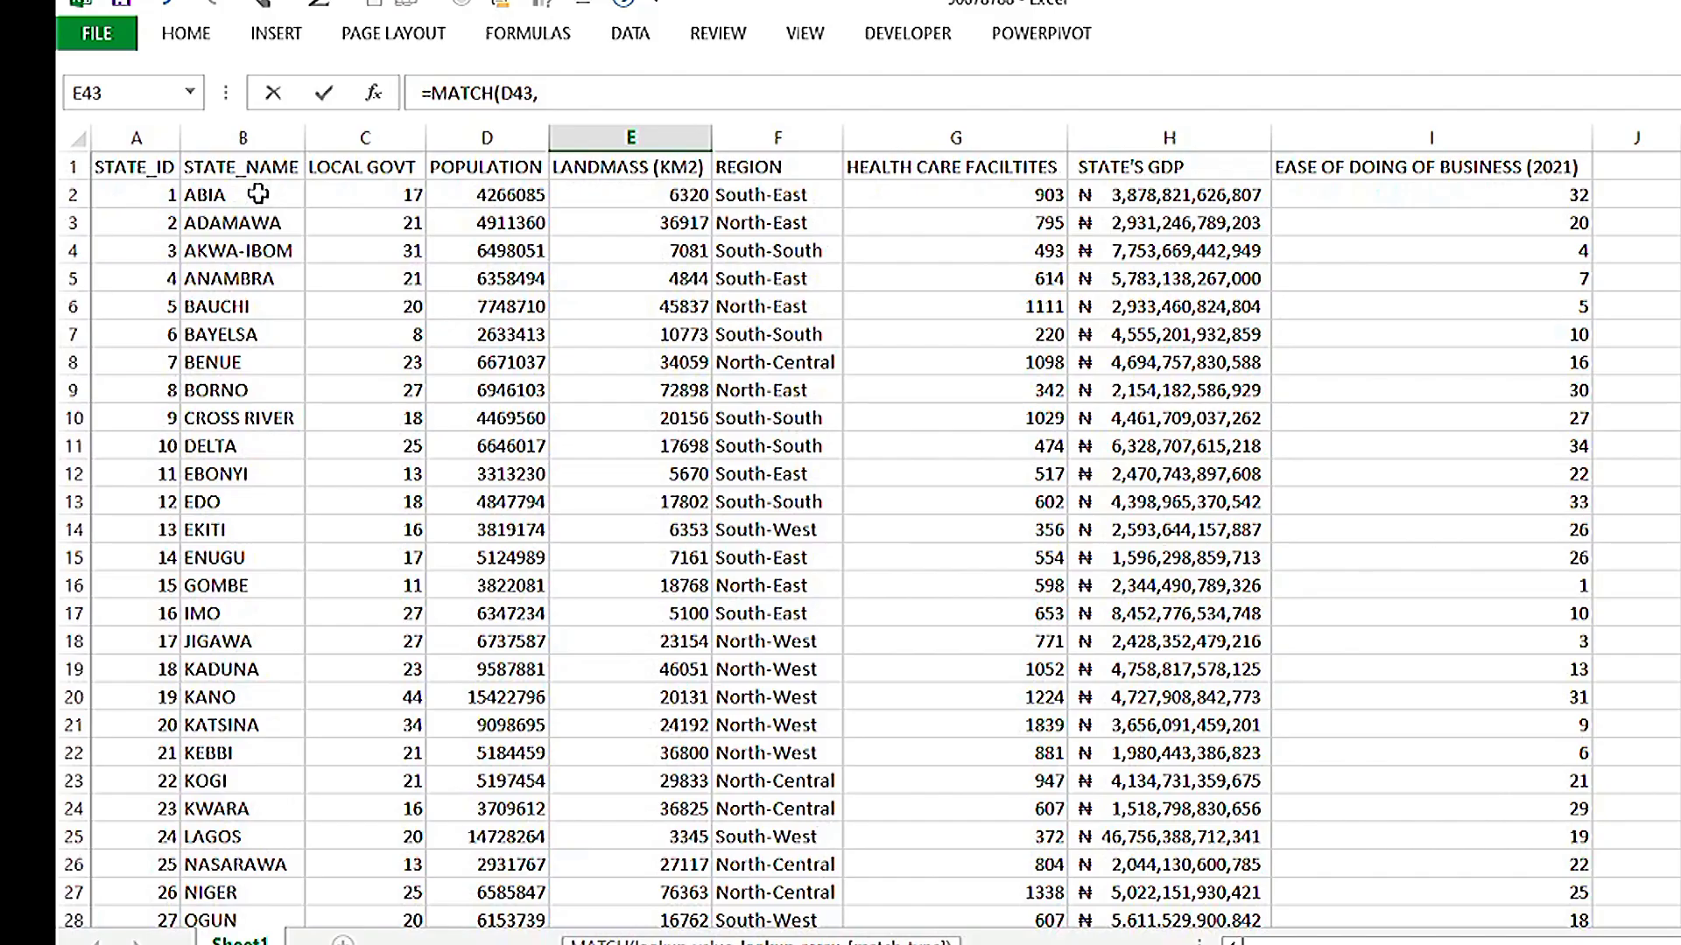
drag(258, 193, 268, 828)
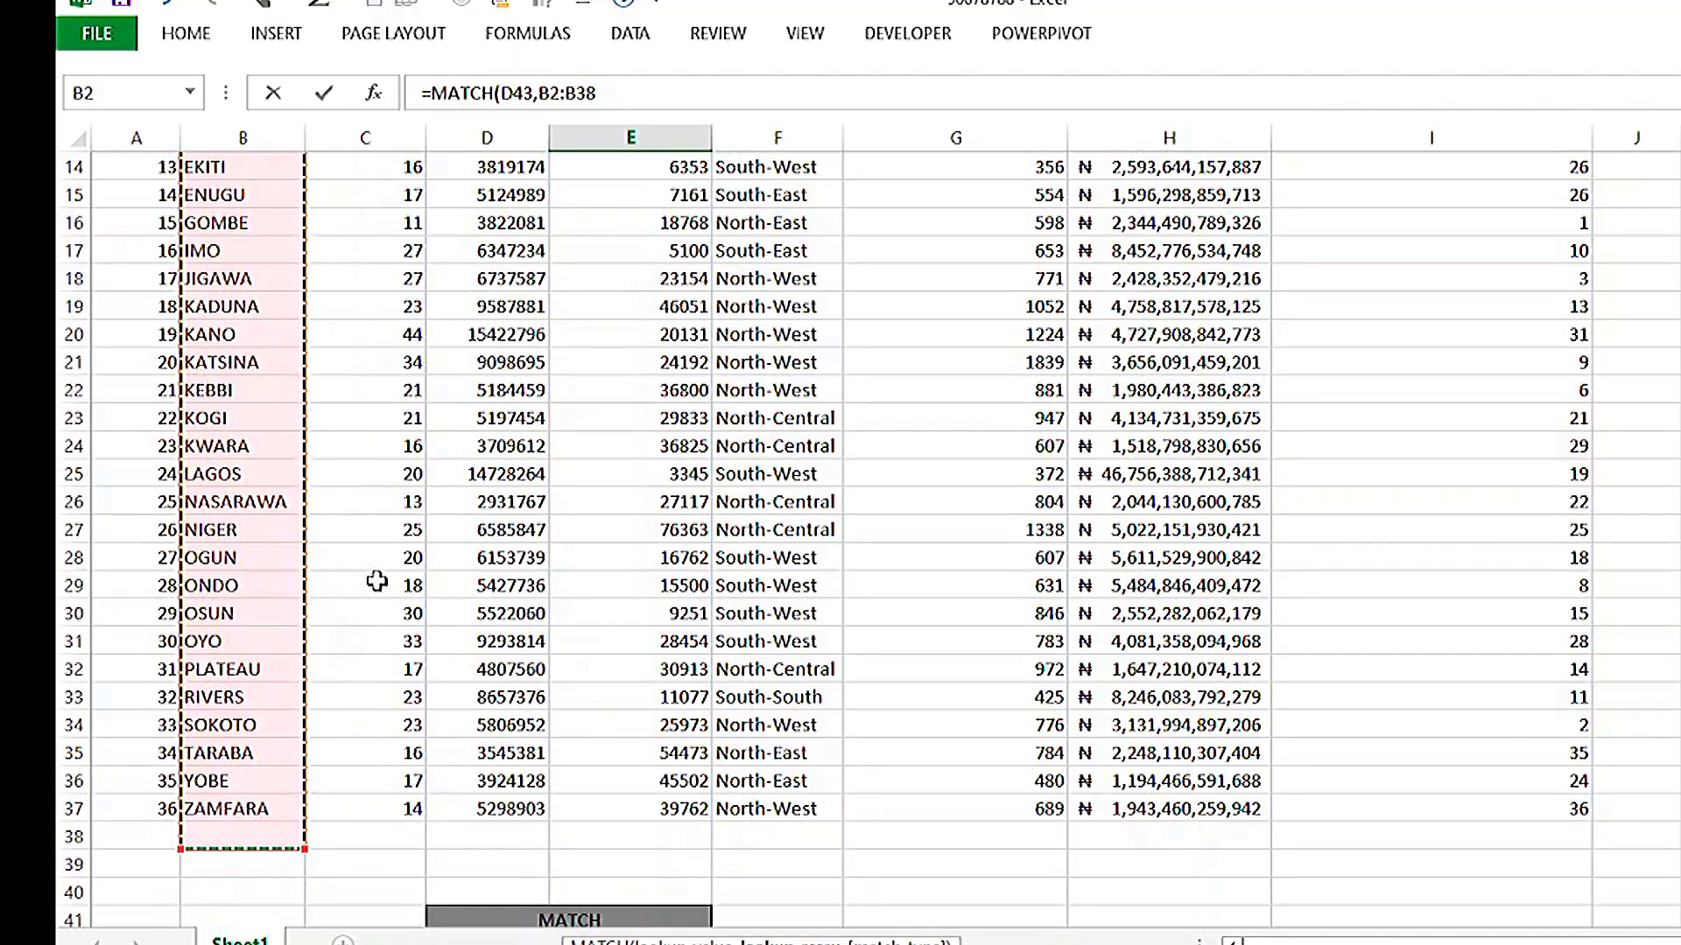
click(597, 105)
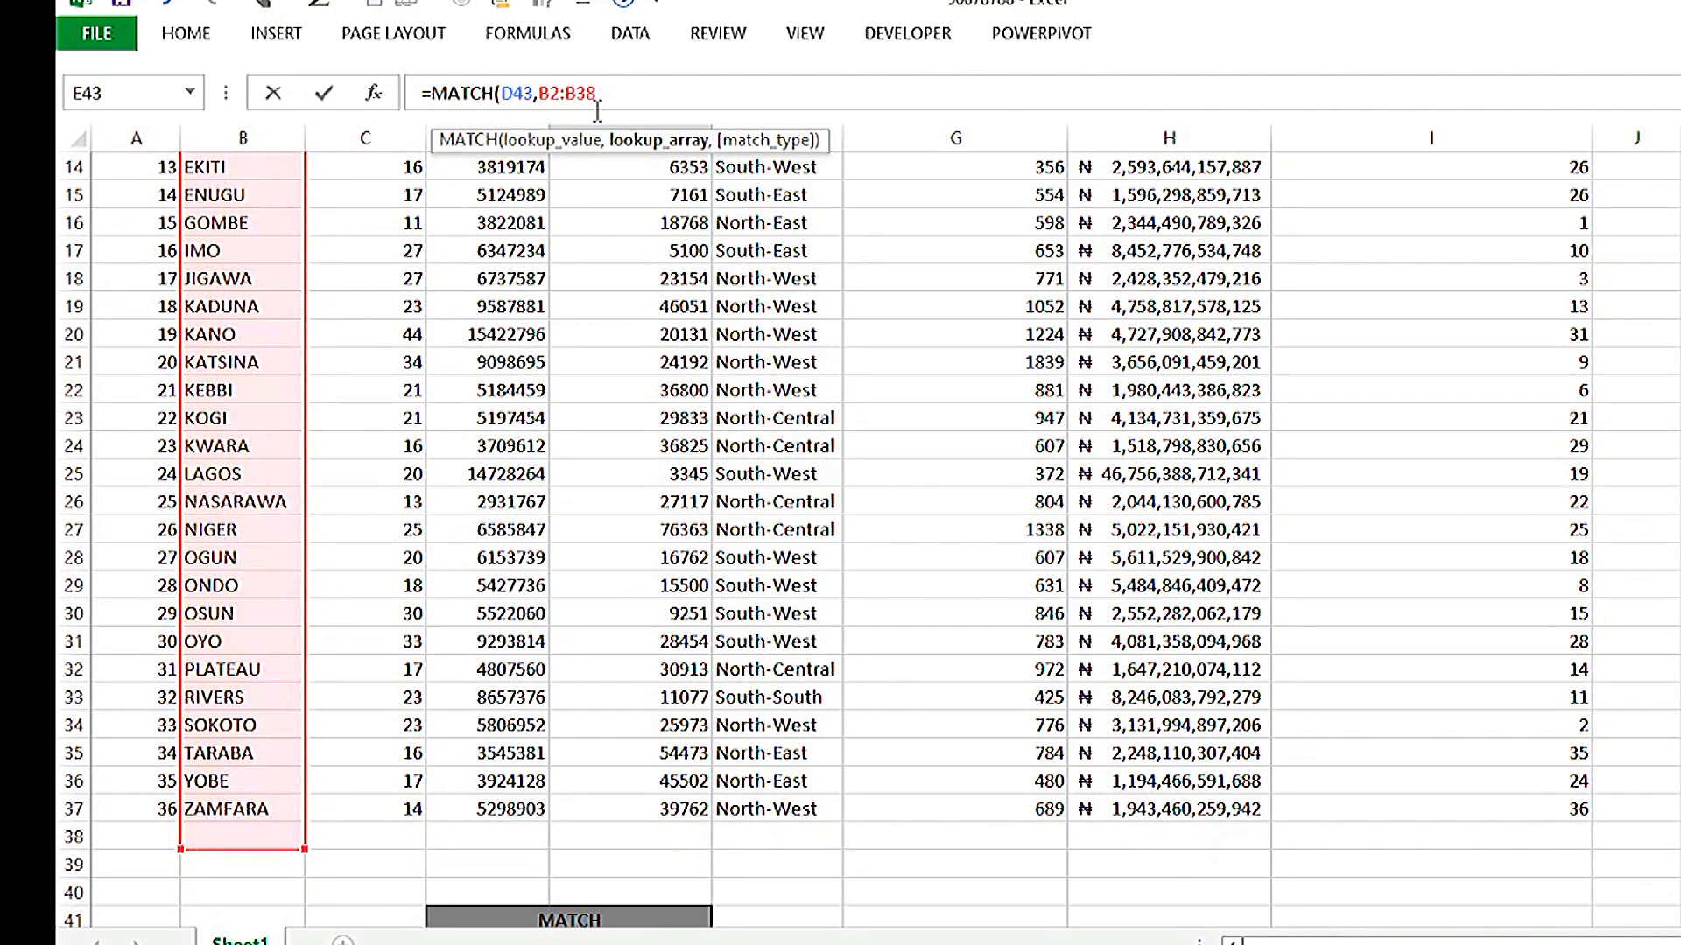
text(,)
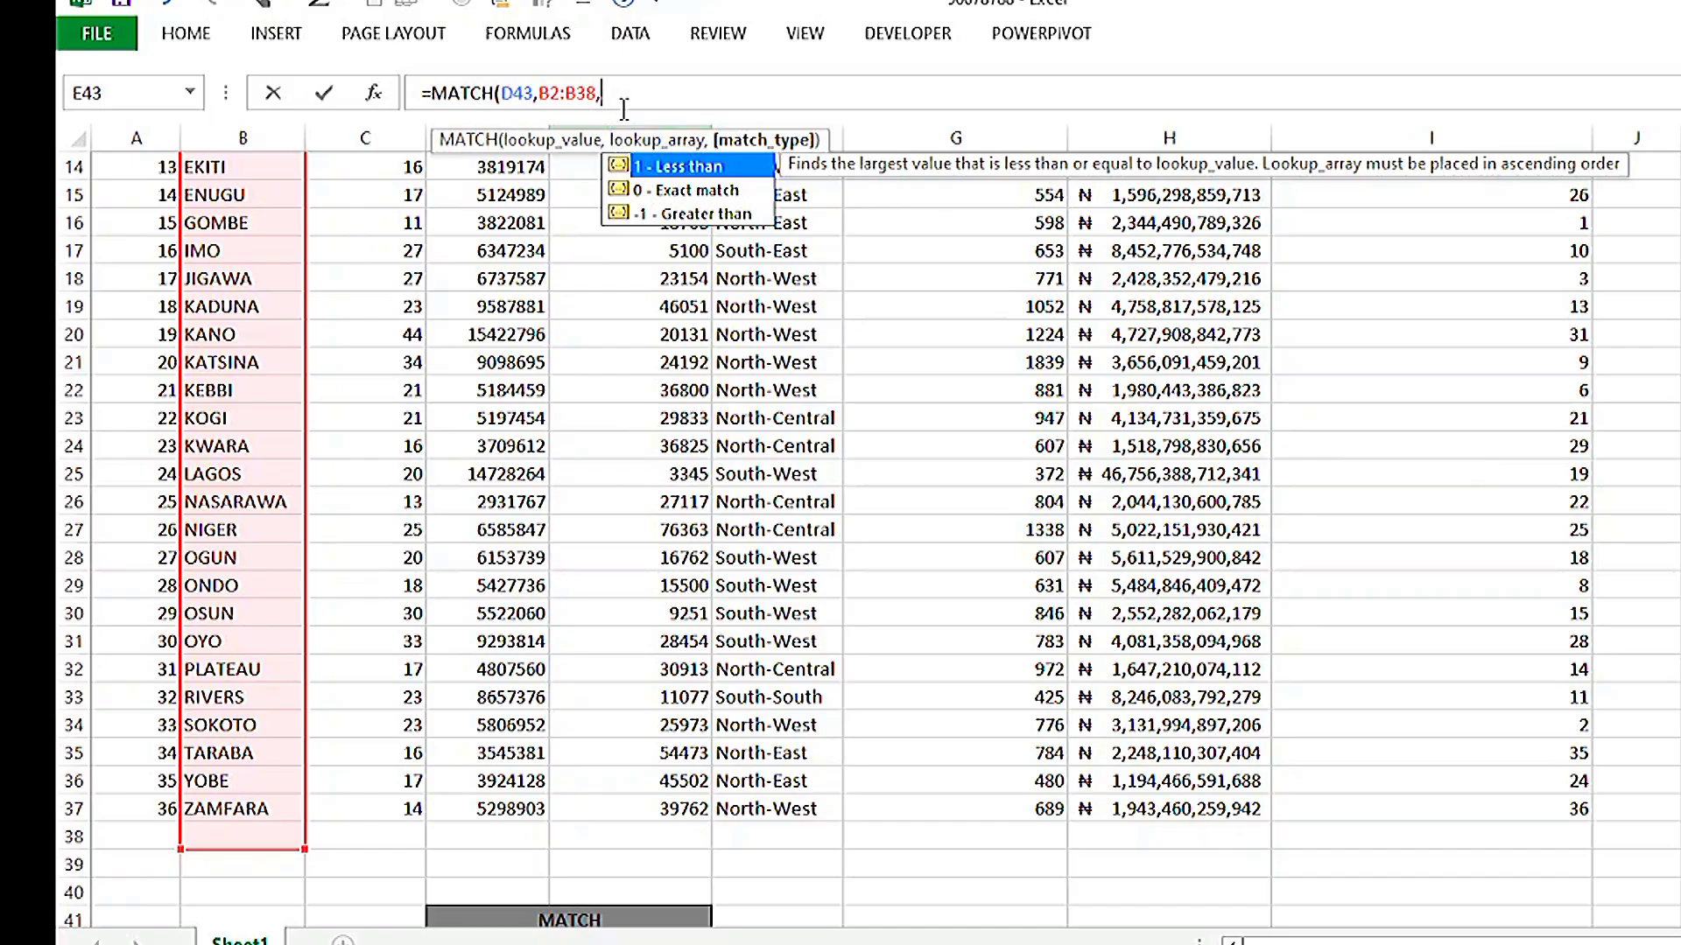
text(0))
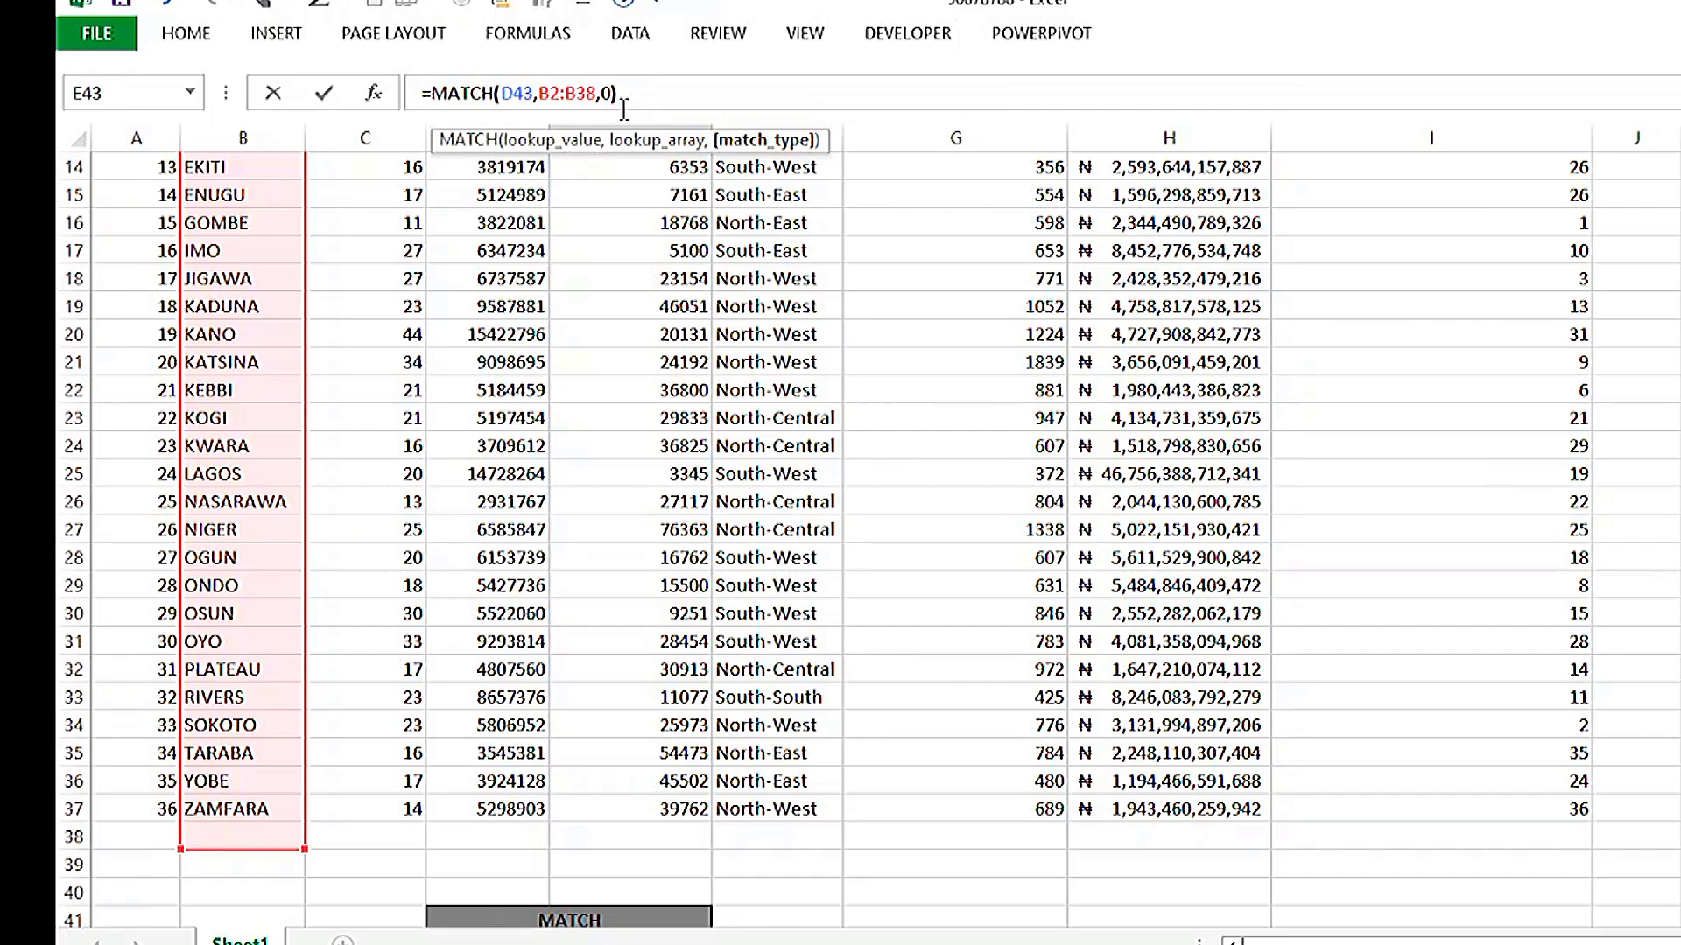
key(Return)
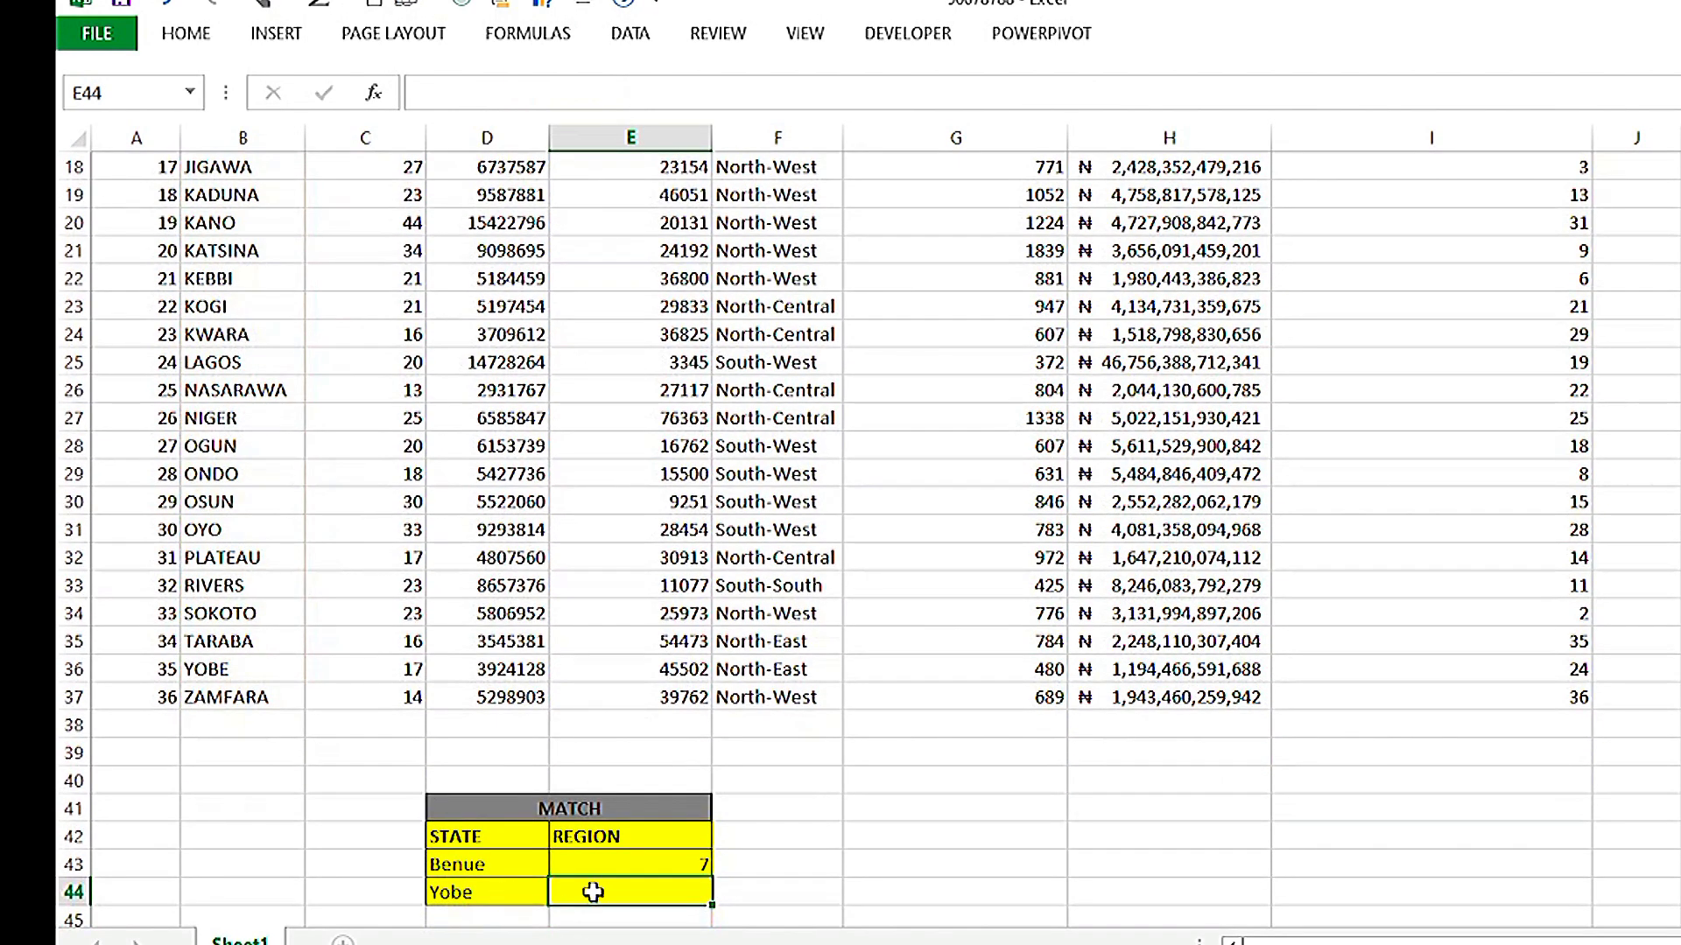
- Review the MATCH formula in Benue's cell E43 and its referenced range
click(652, 861)
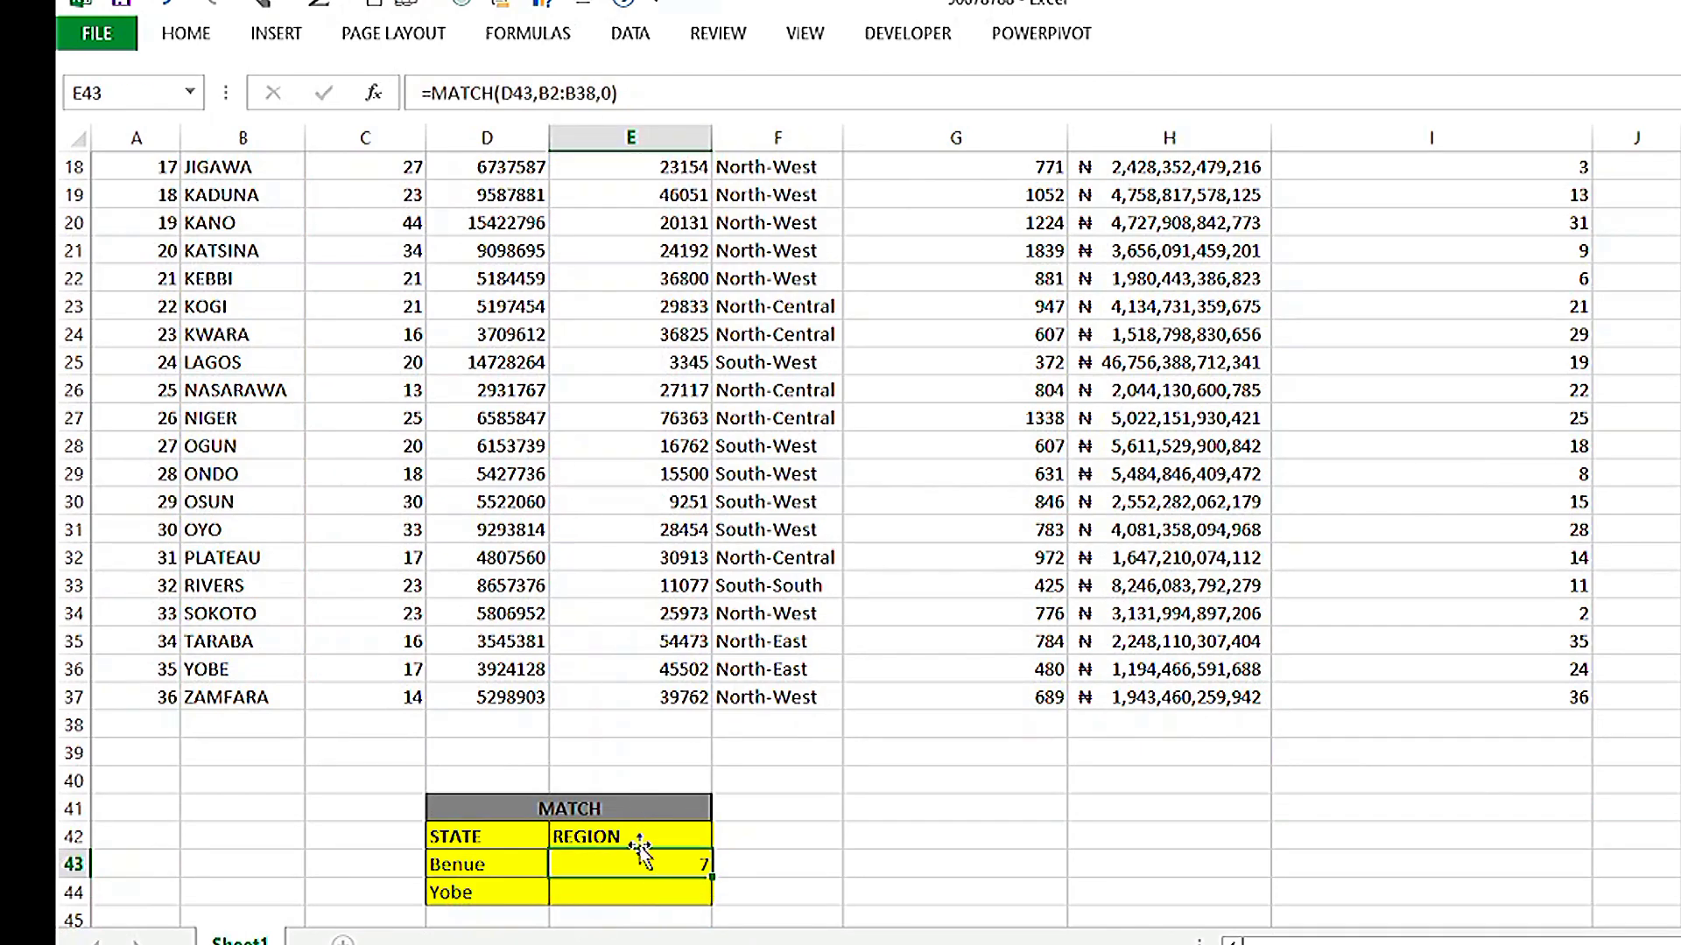
click(615, 91)
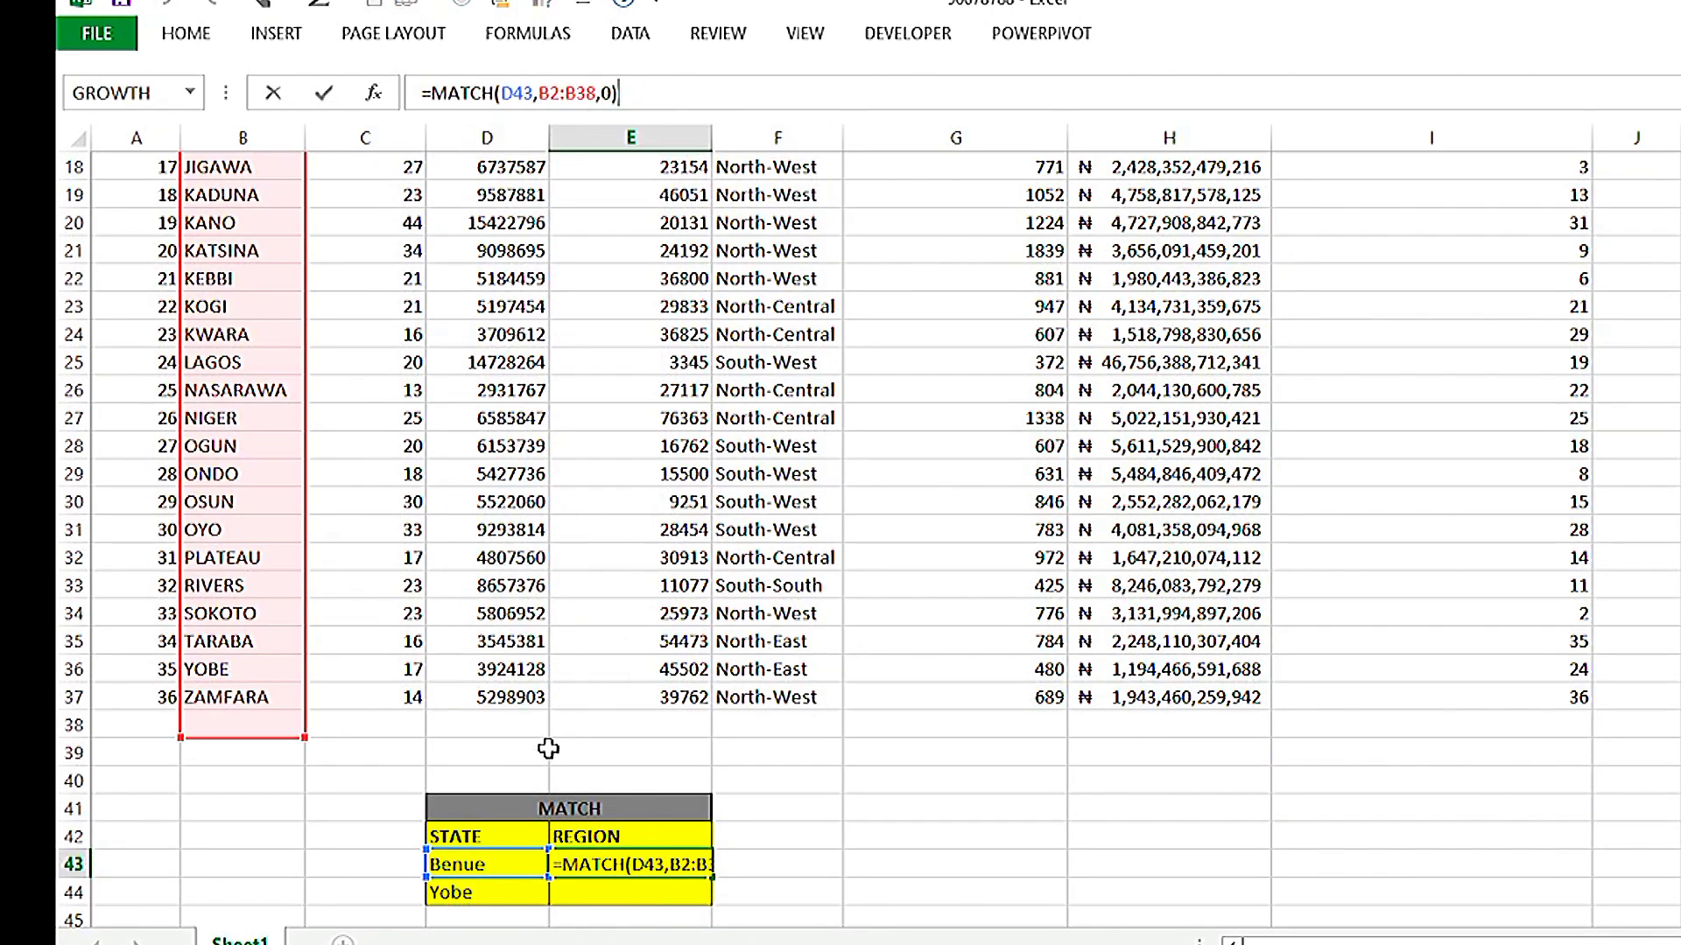
click(752, 892)
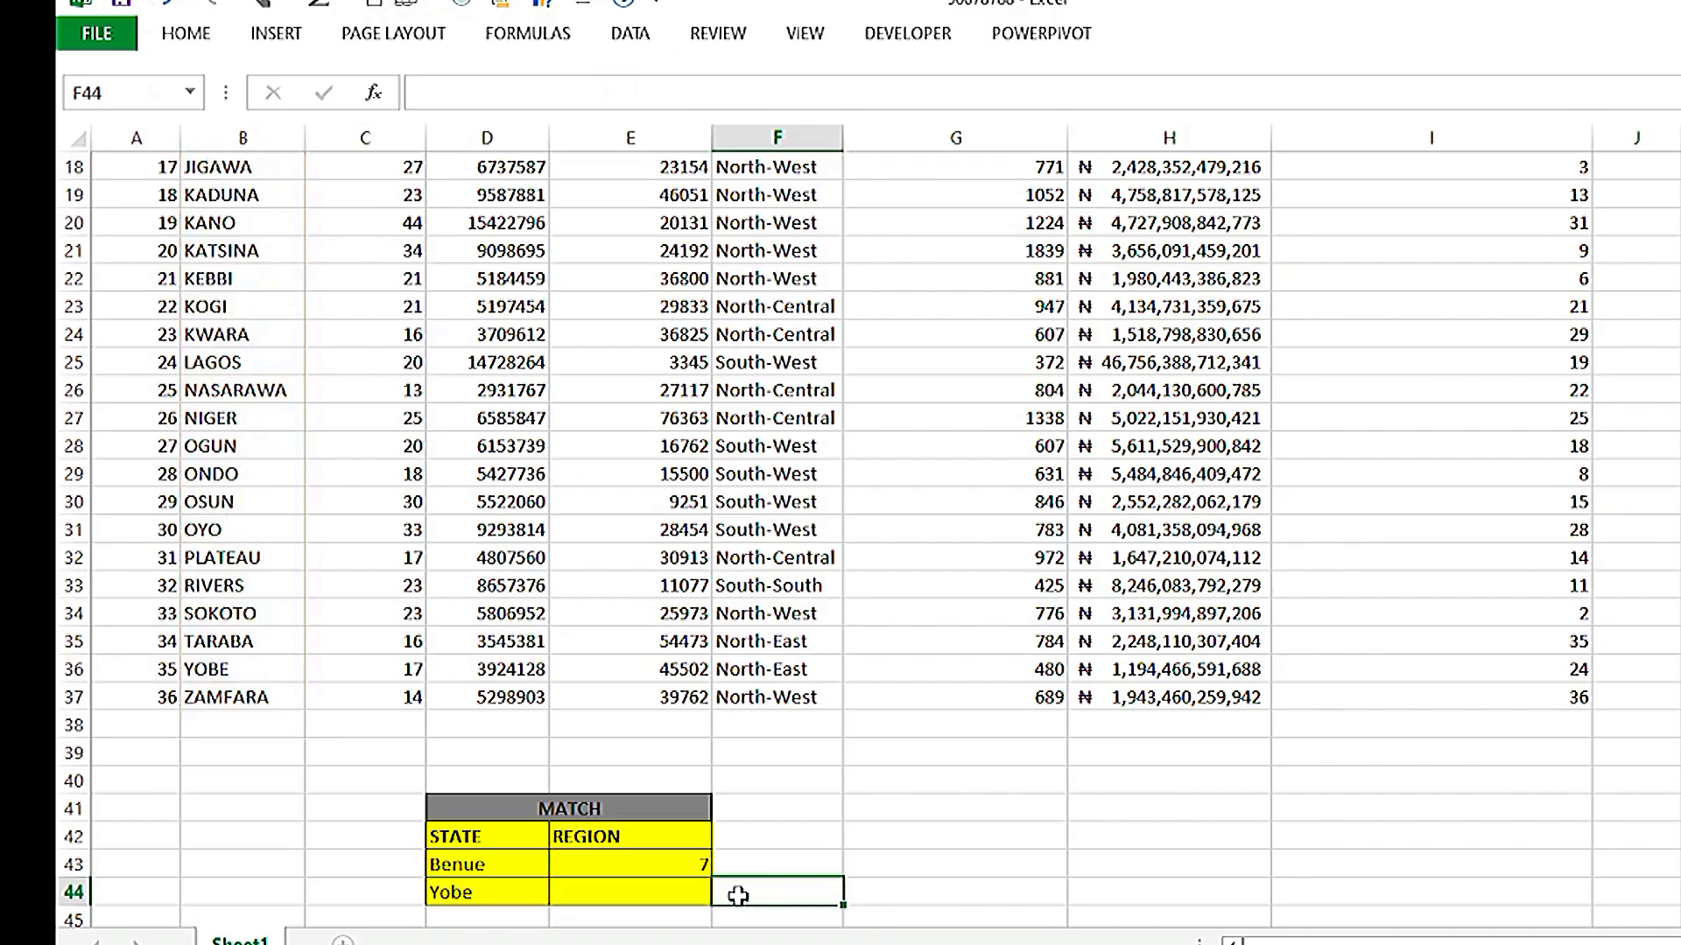
- Start a MATCH formula in Yobe's cell E44 of the MATCH table with D44 as the lookup value
click(650, 894)
text(=MATCH)
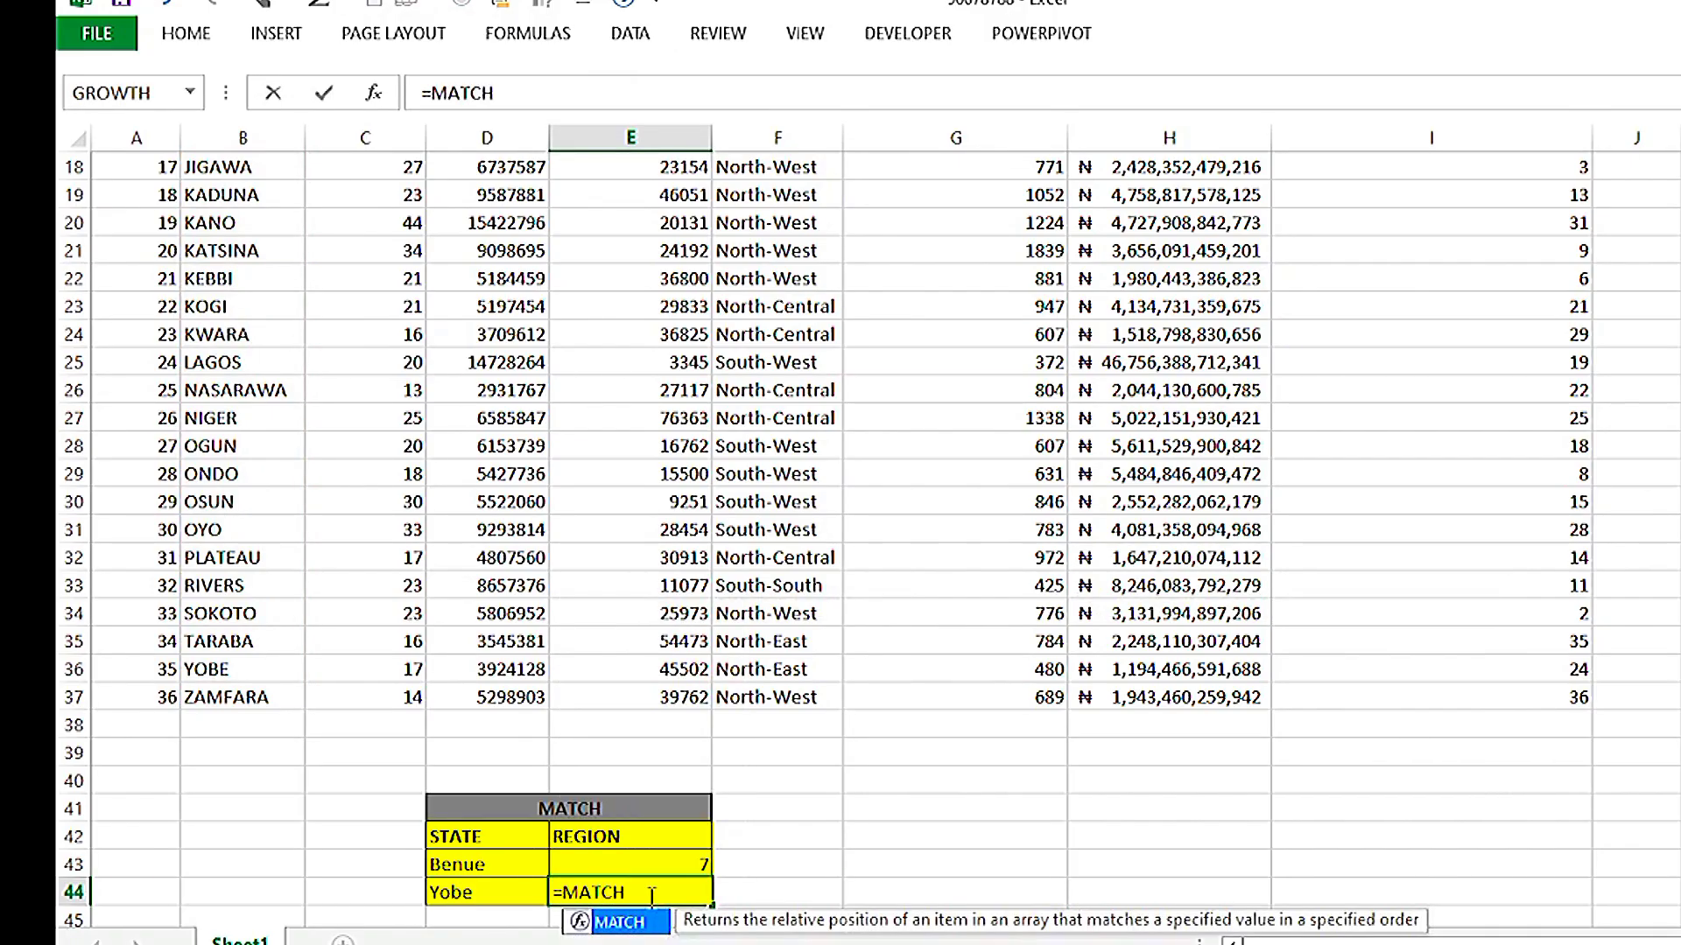
text(()
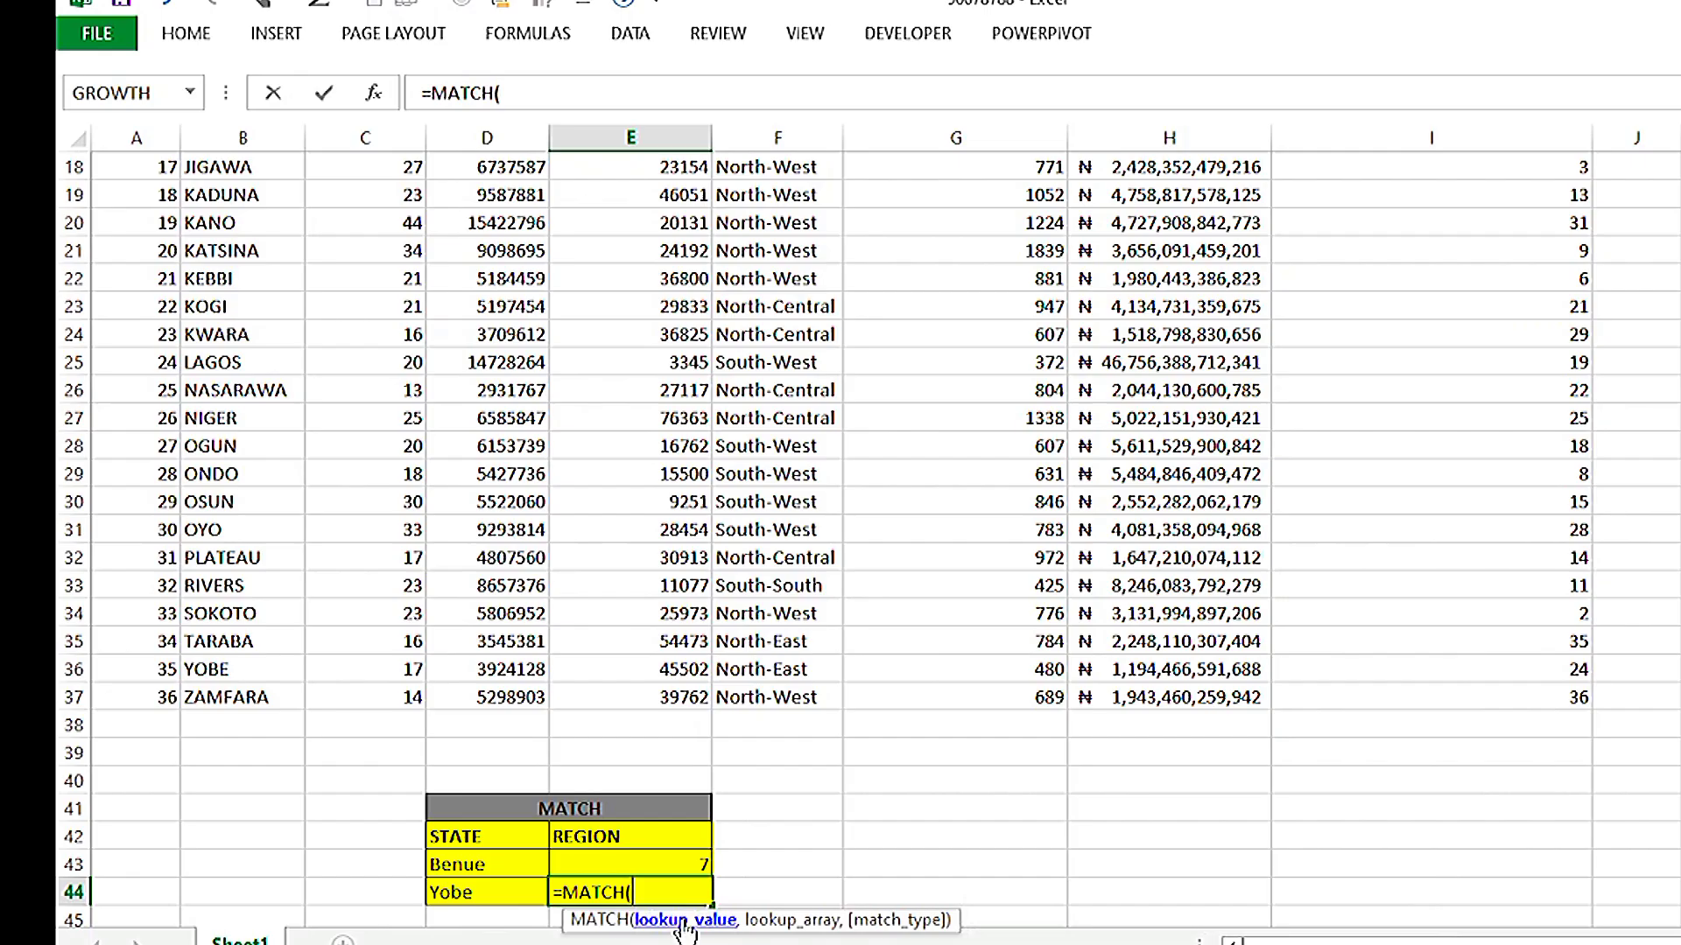
click(501, 893)
text(,)
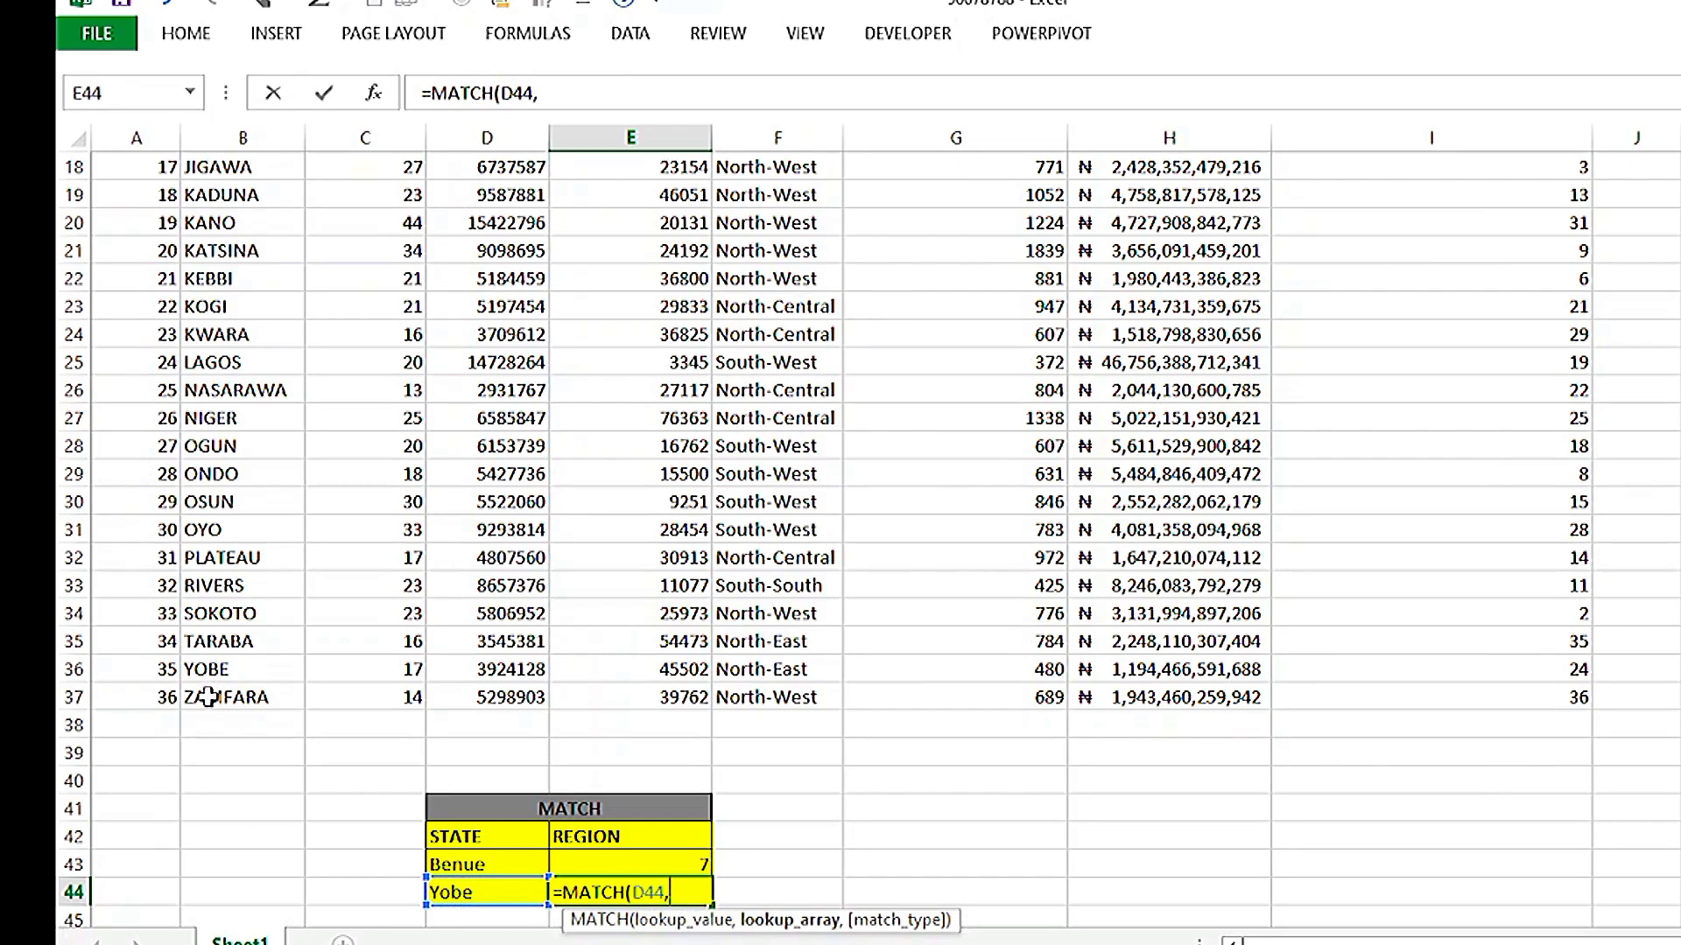
- Complete Yobe's MATCH formula with lookup array B2:B37 and match type 0 for an exact match, and enter it
drag(207, 694, 181, 185)
click(608, 95)
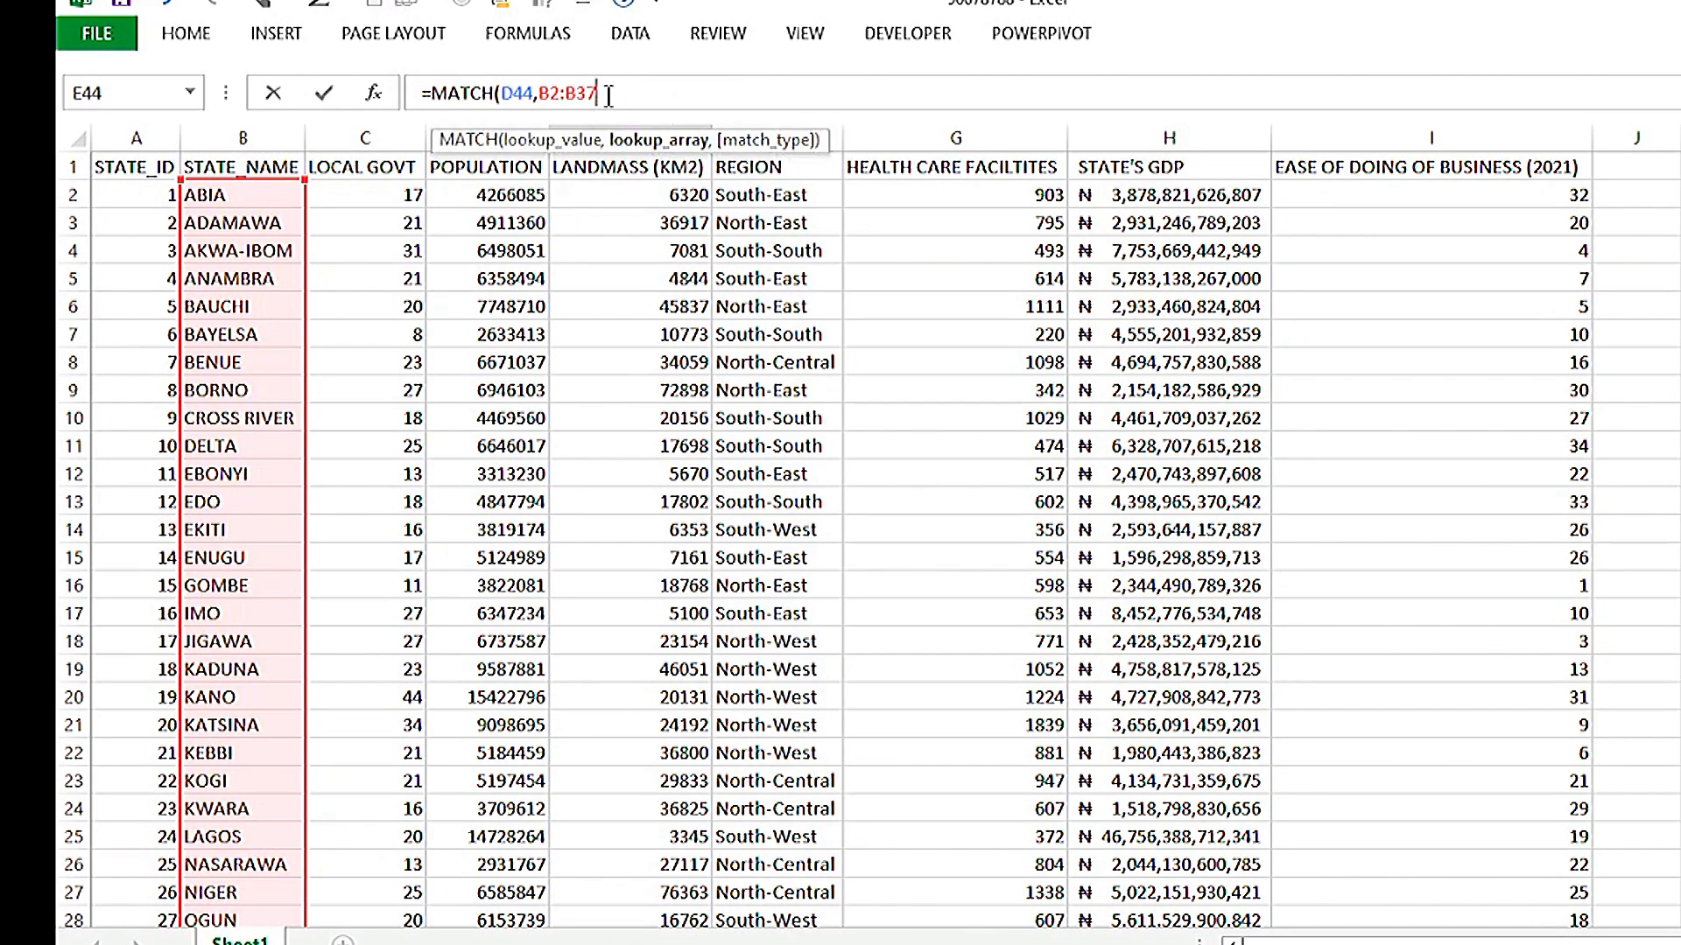
text(,)
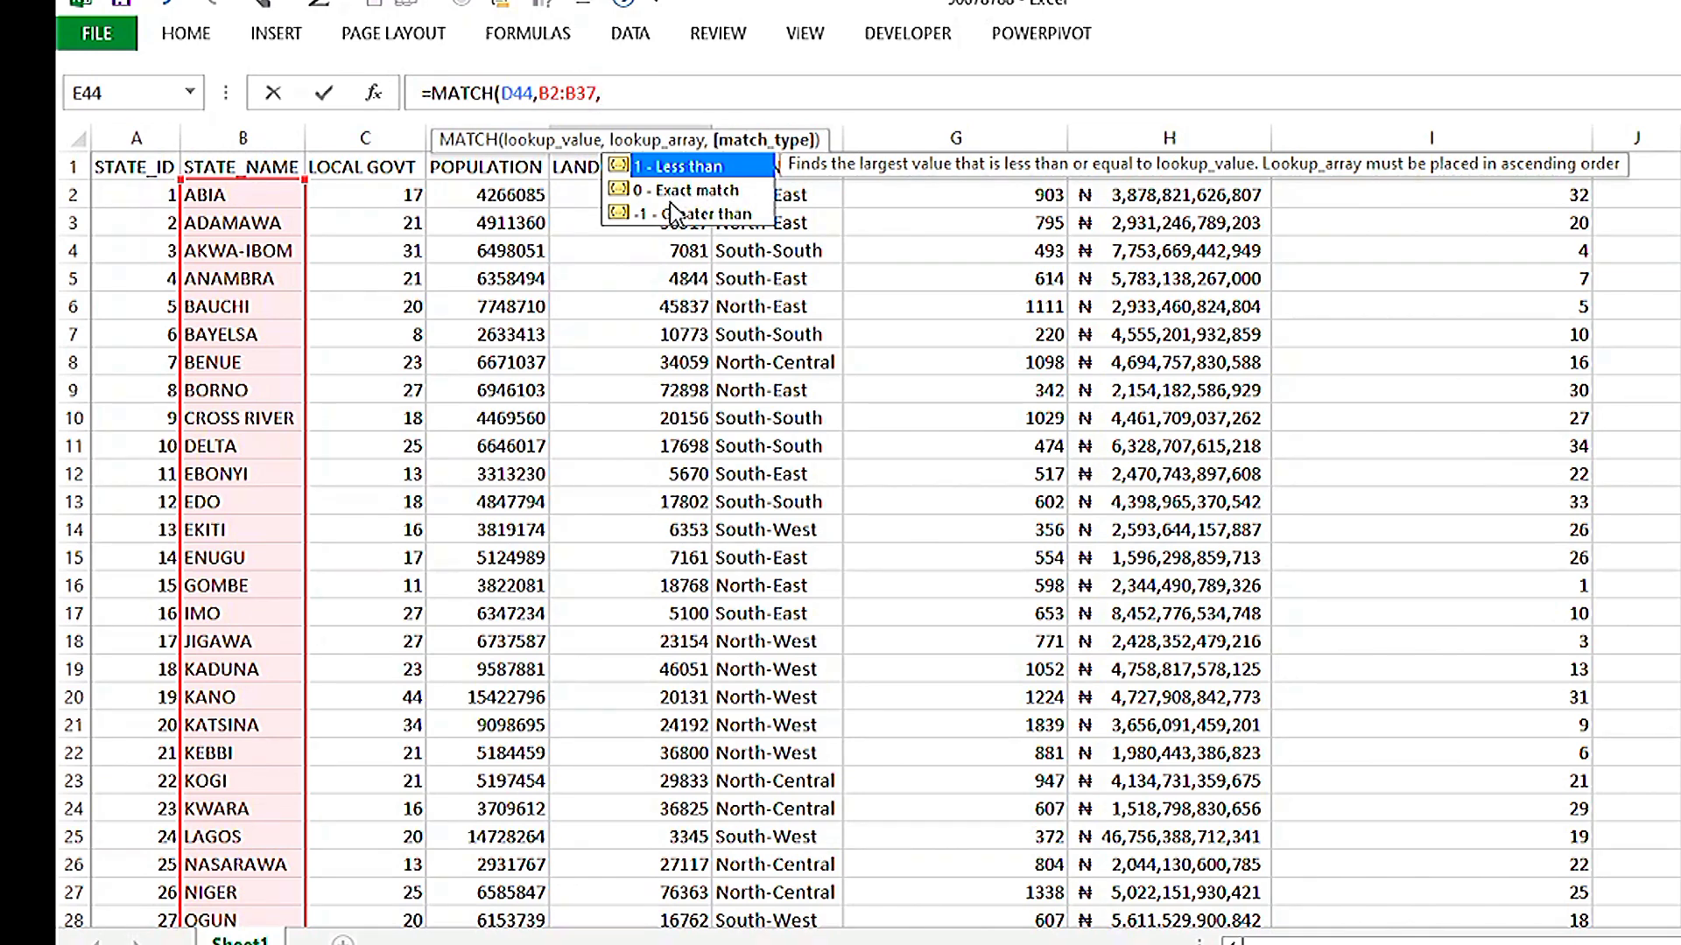
text(0))
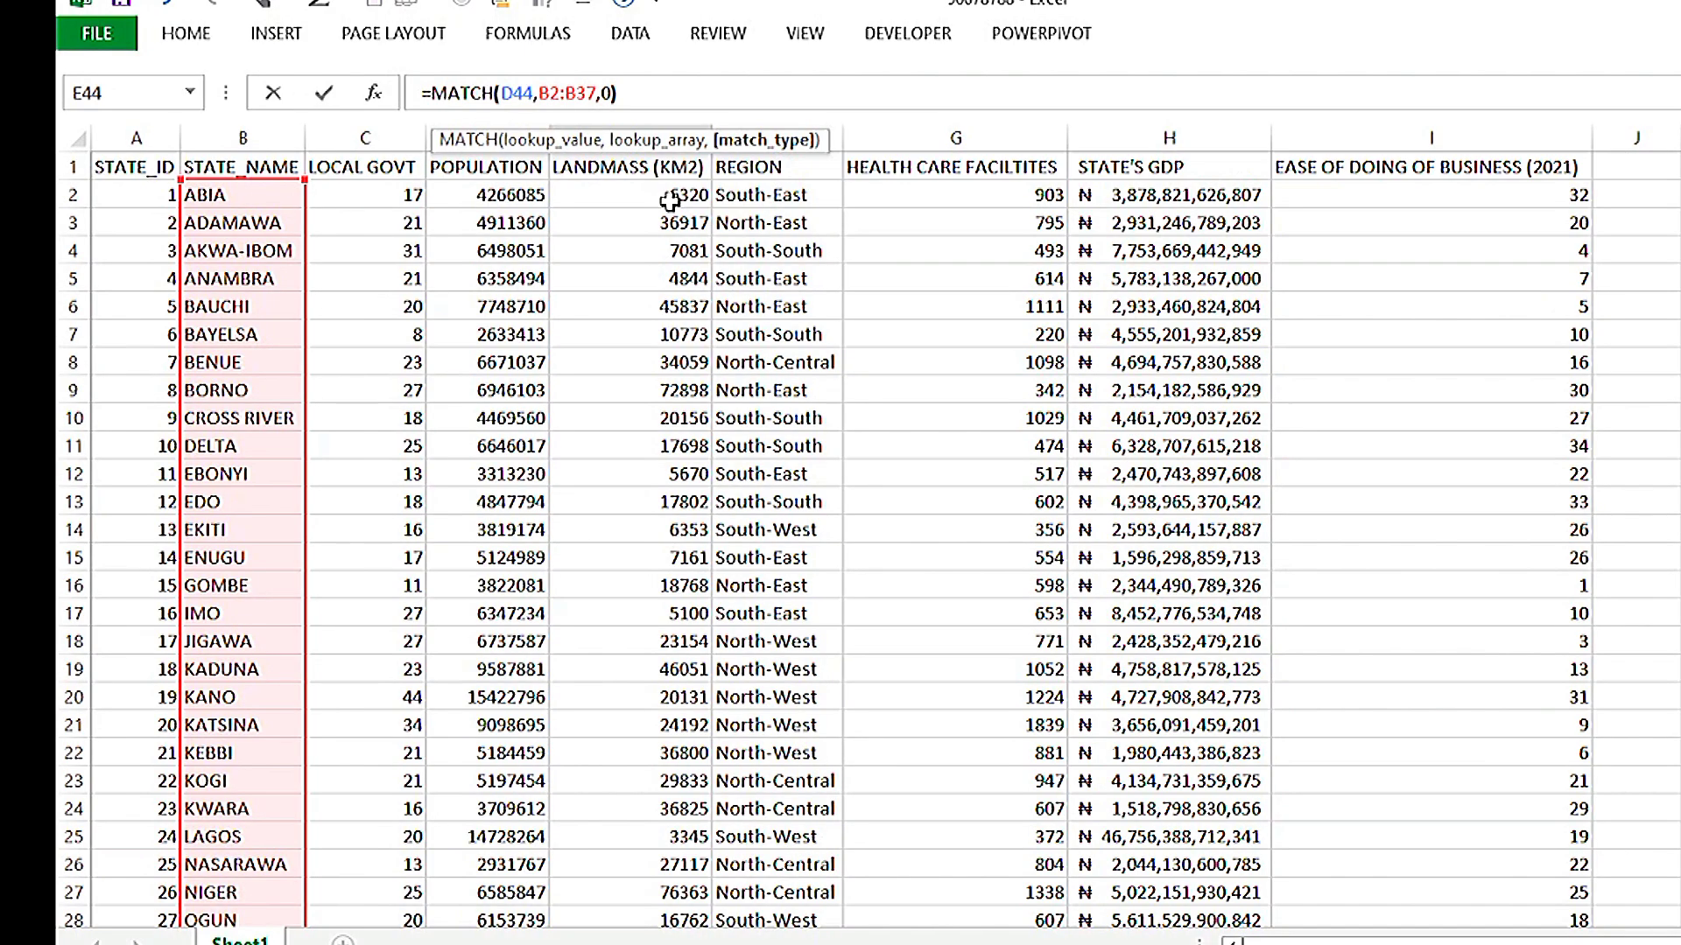
key(Return)
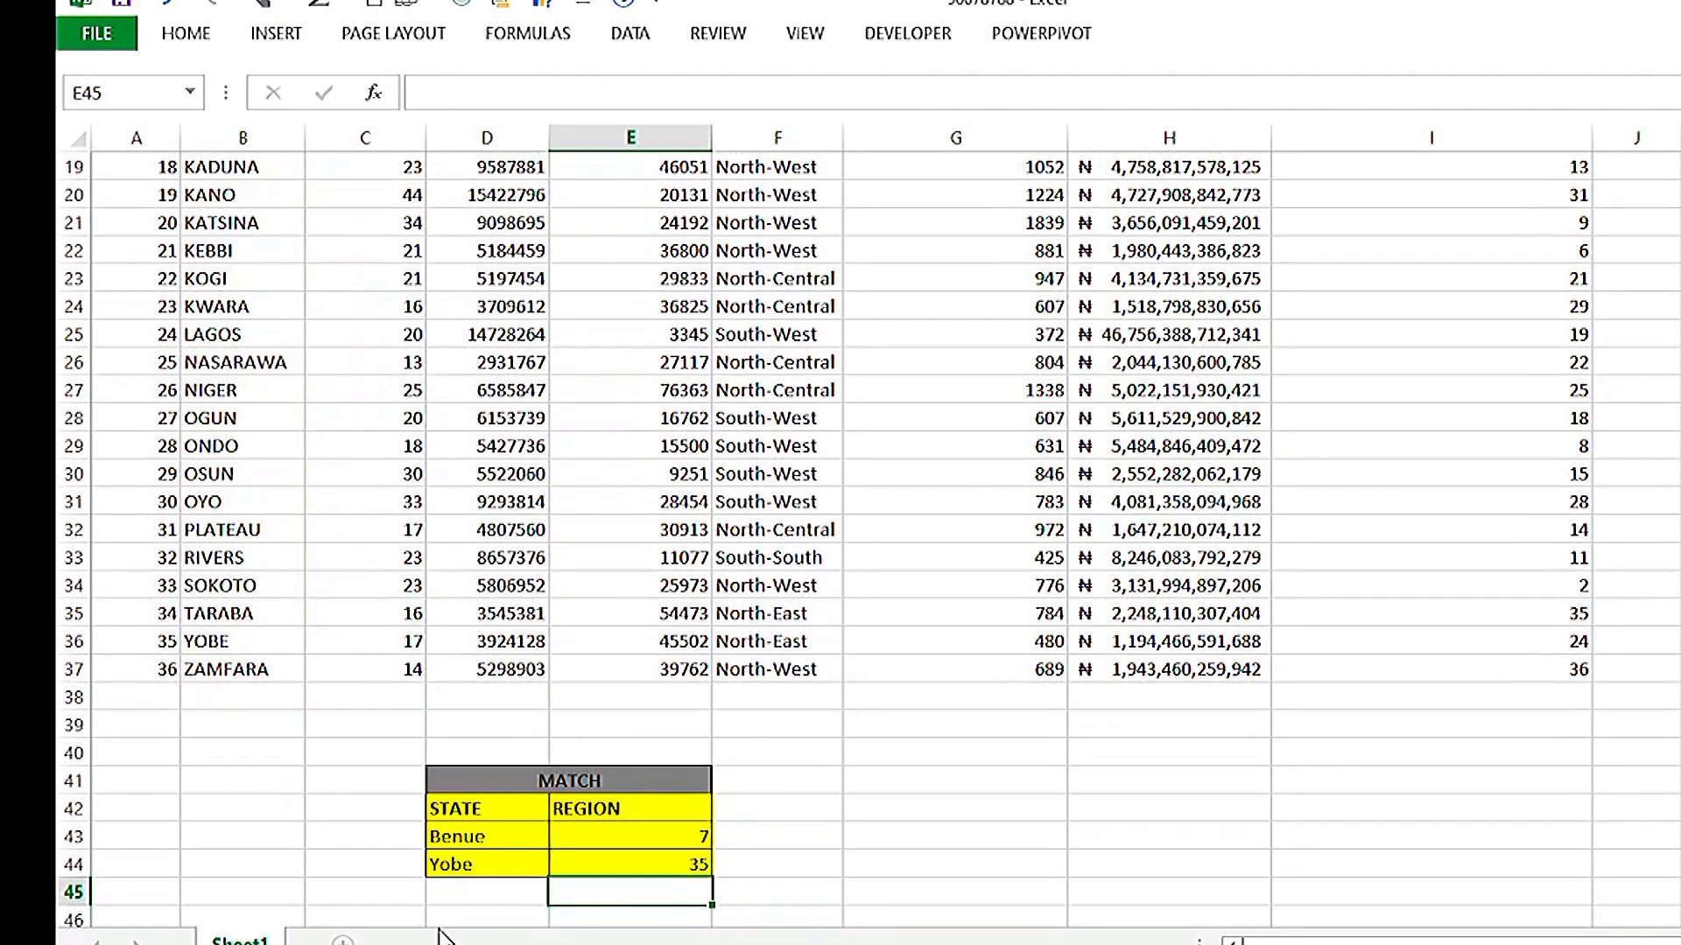
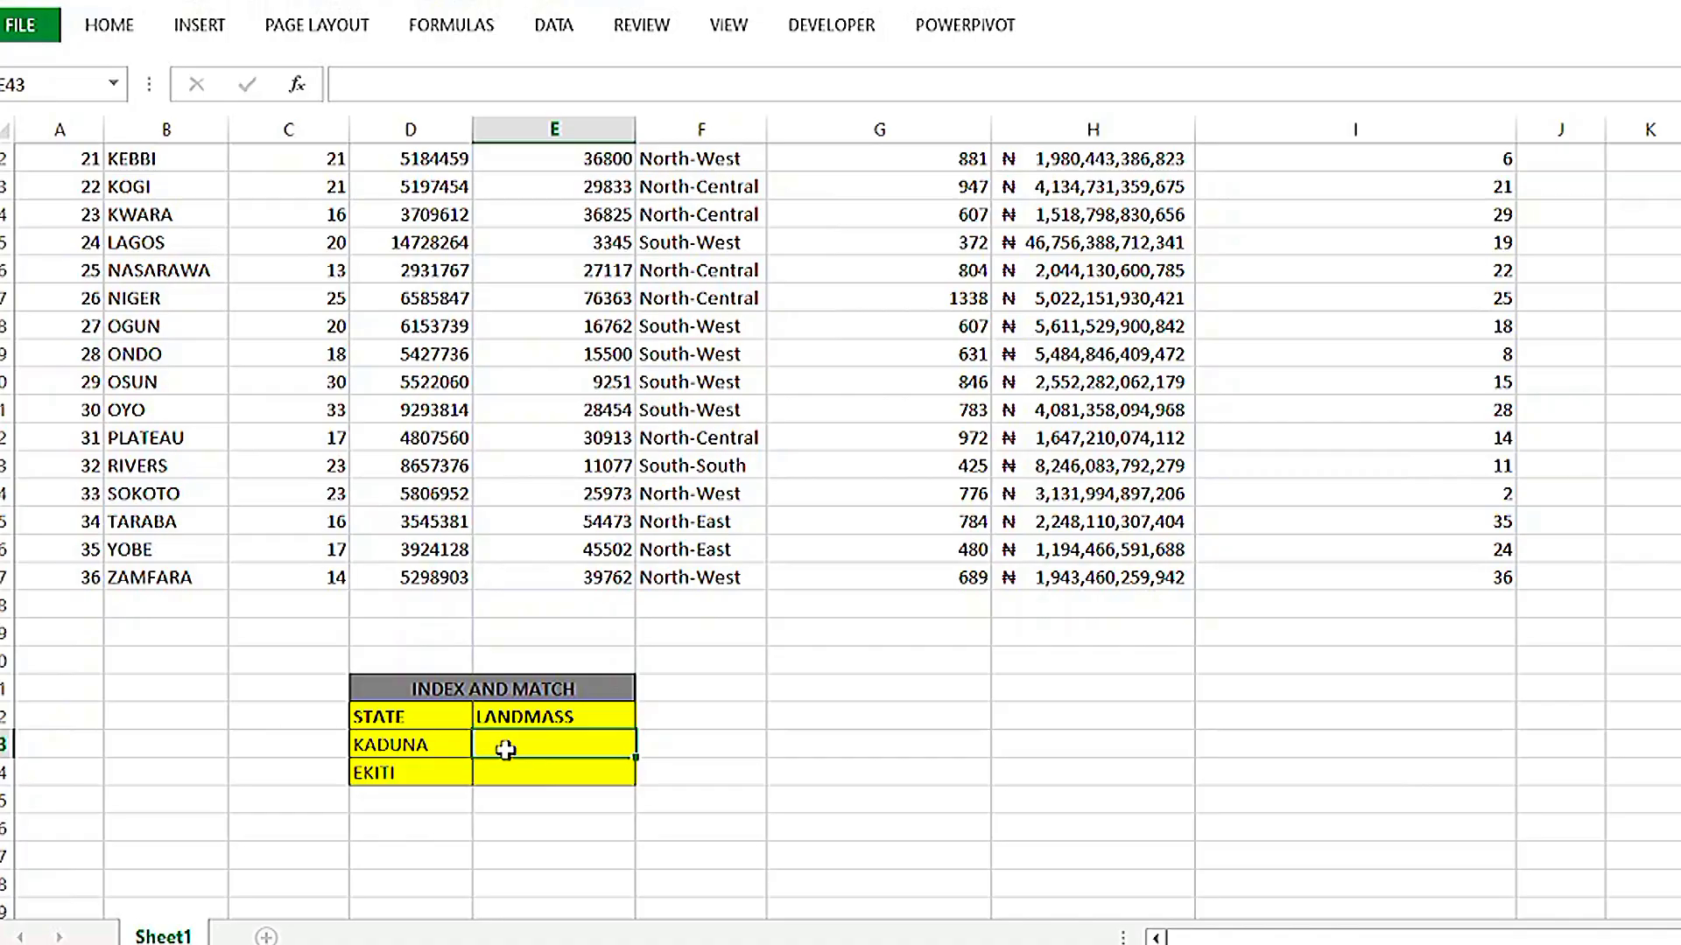
- Start an INDEX formula in Kaduna's landmass cell E43 of the INDEX AND MATCH table with array A1:I37
text(=INDEX)
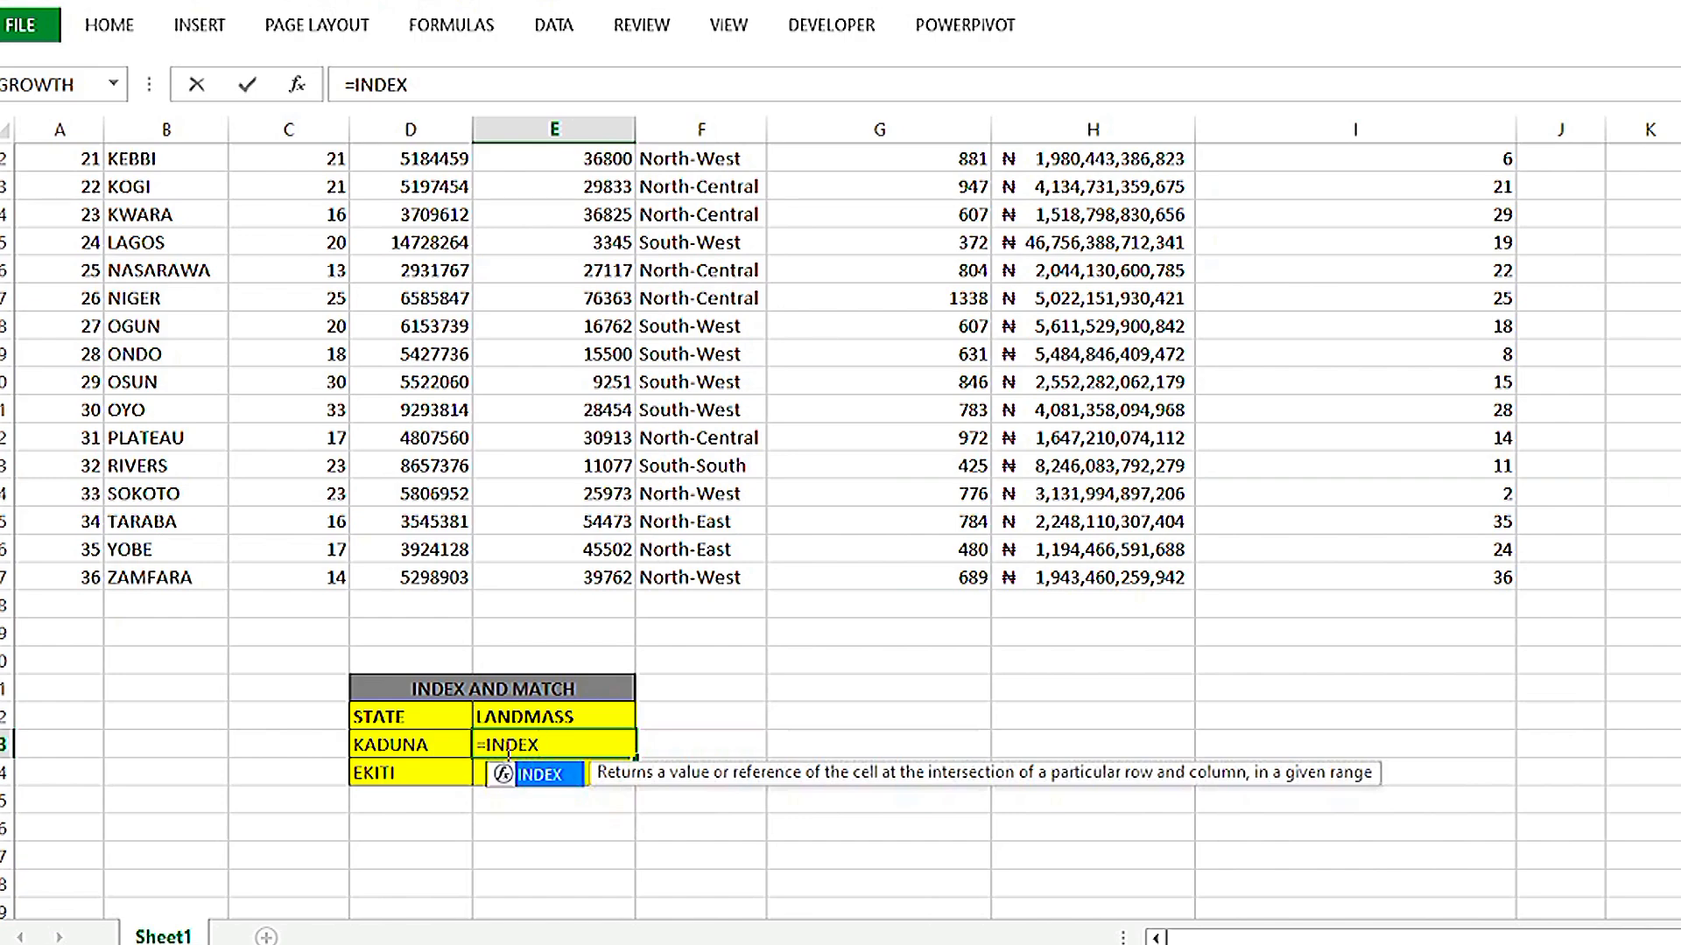
text(()
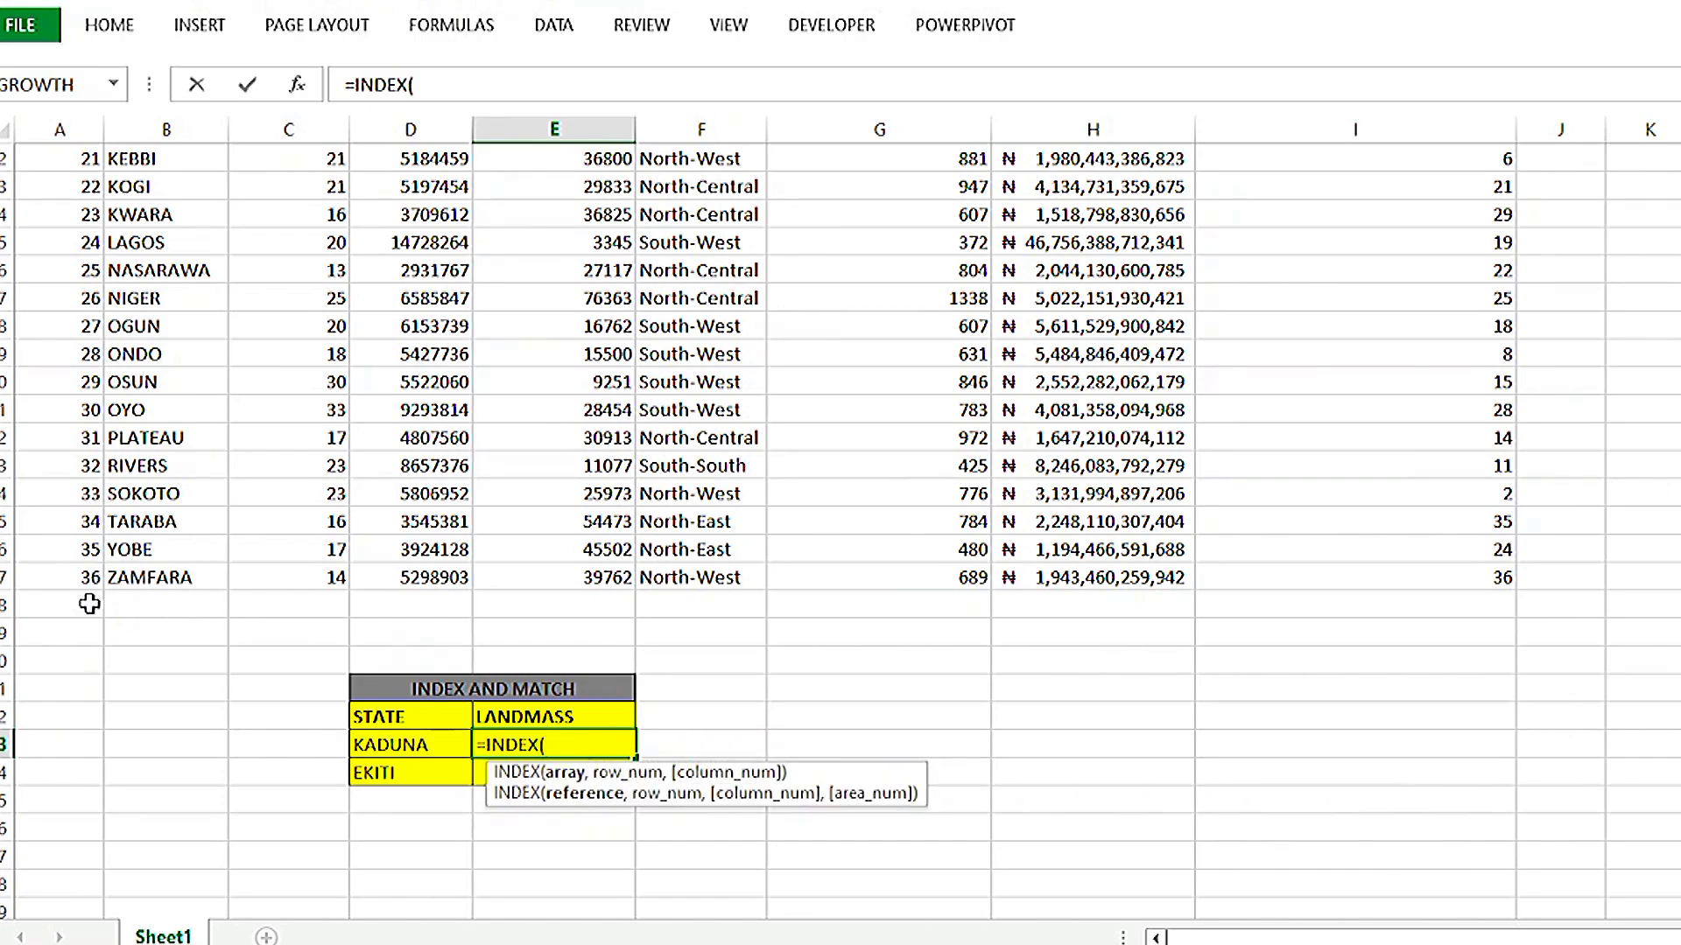
drag(61, 577, 219, 175)
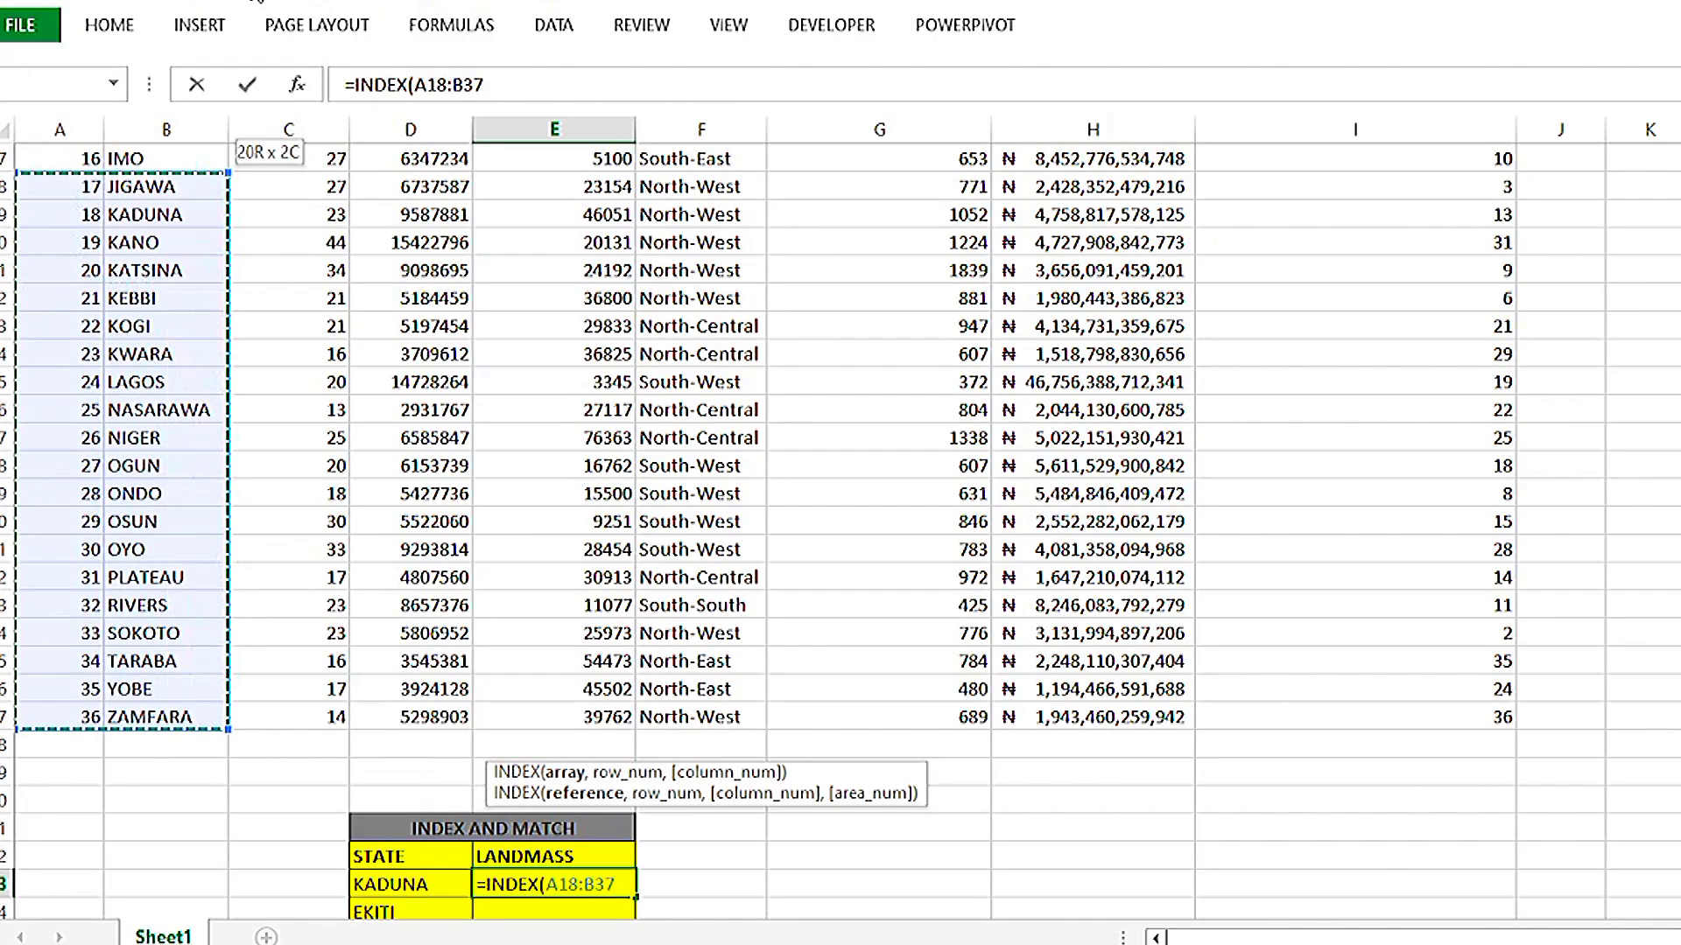
drag(255, 2, 1362, 85)
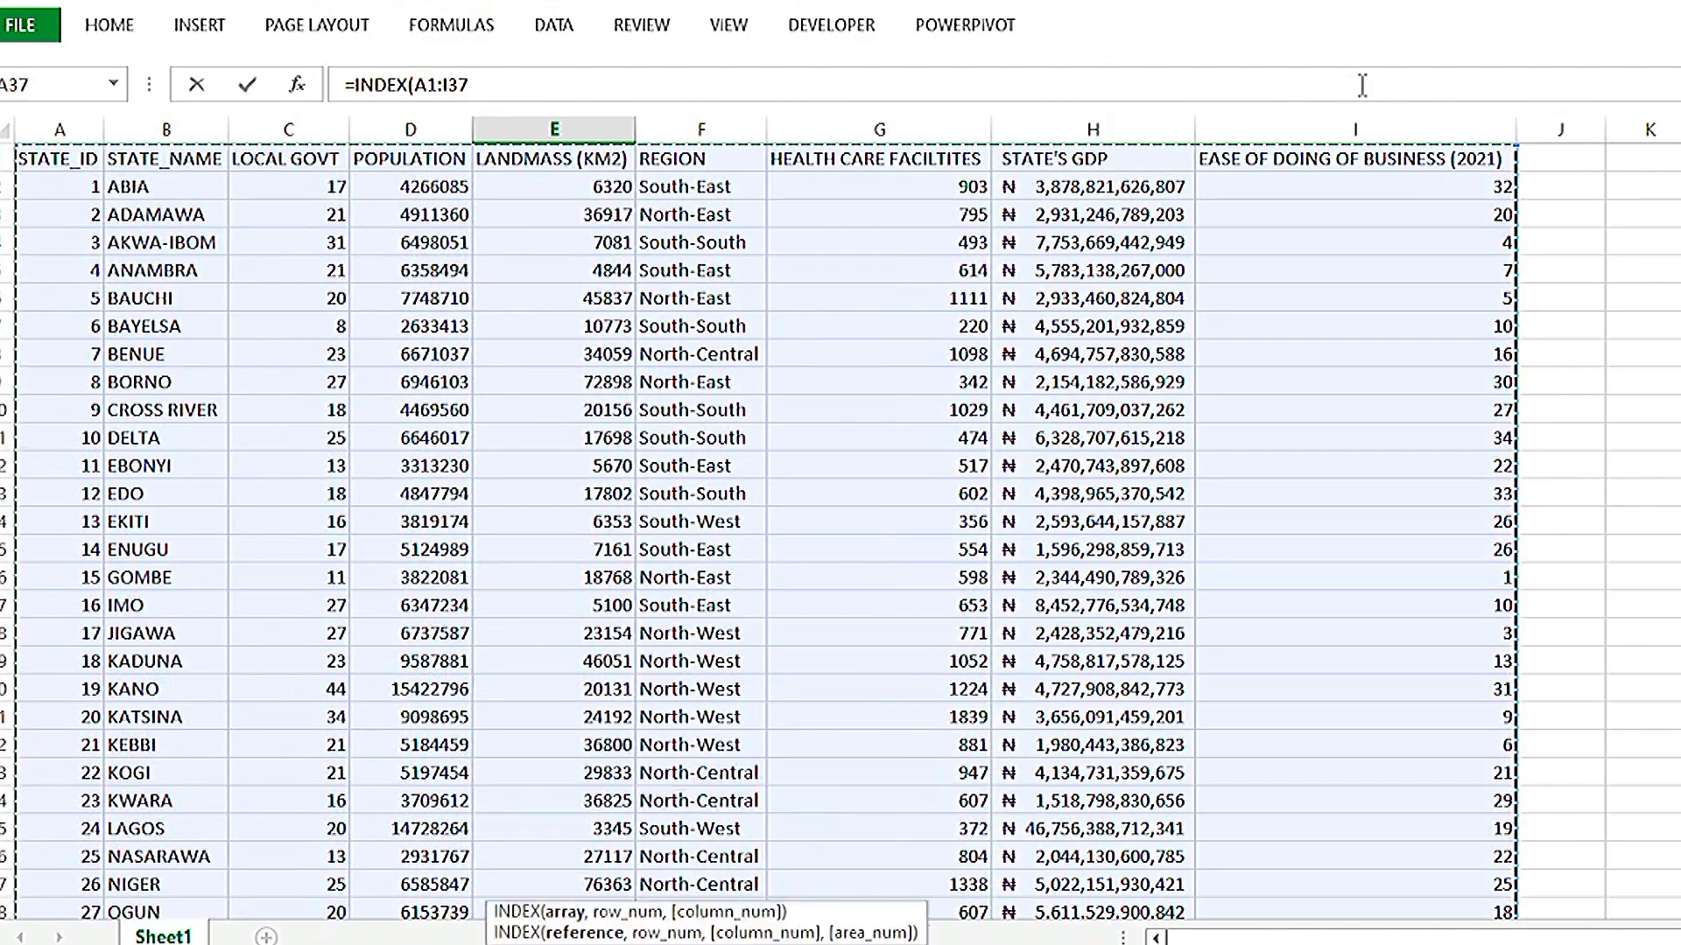
text(,)
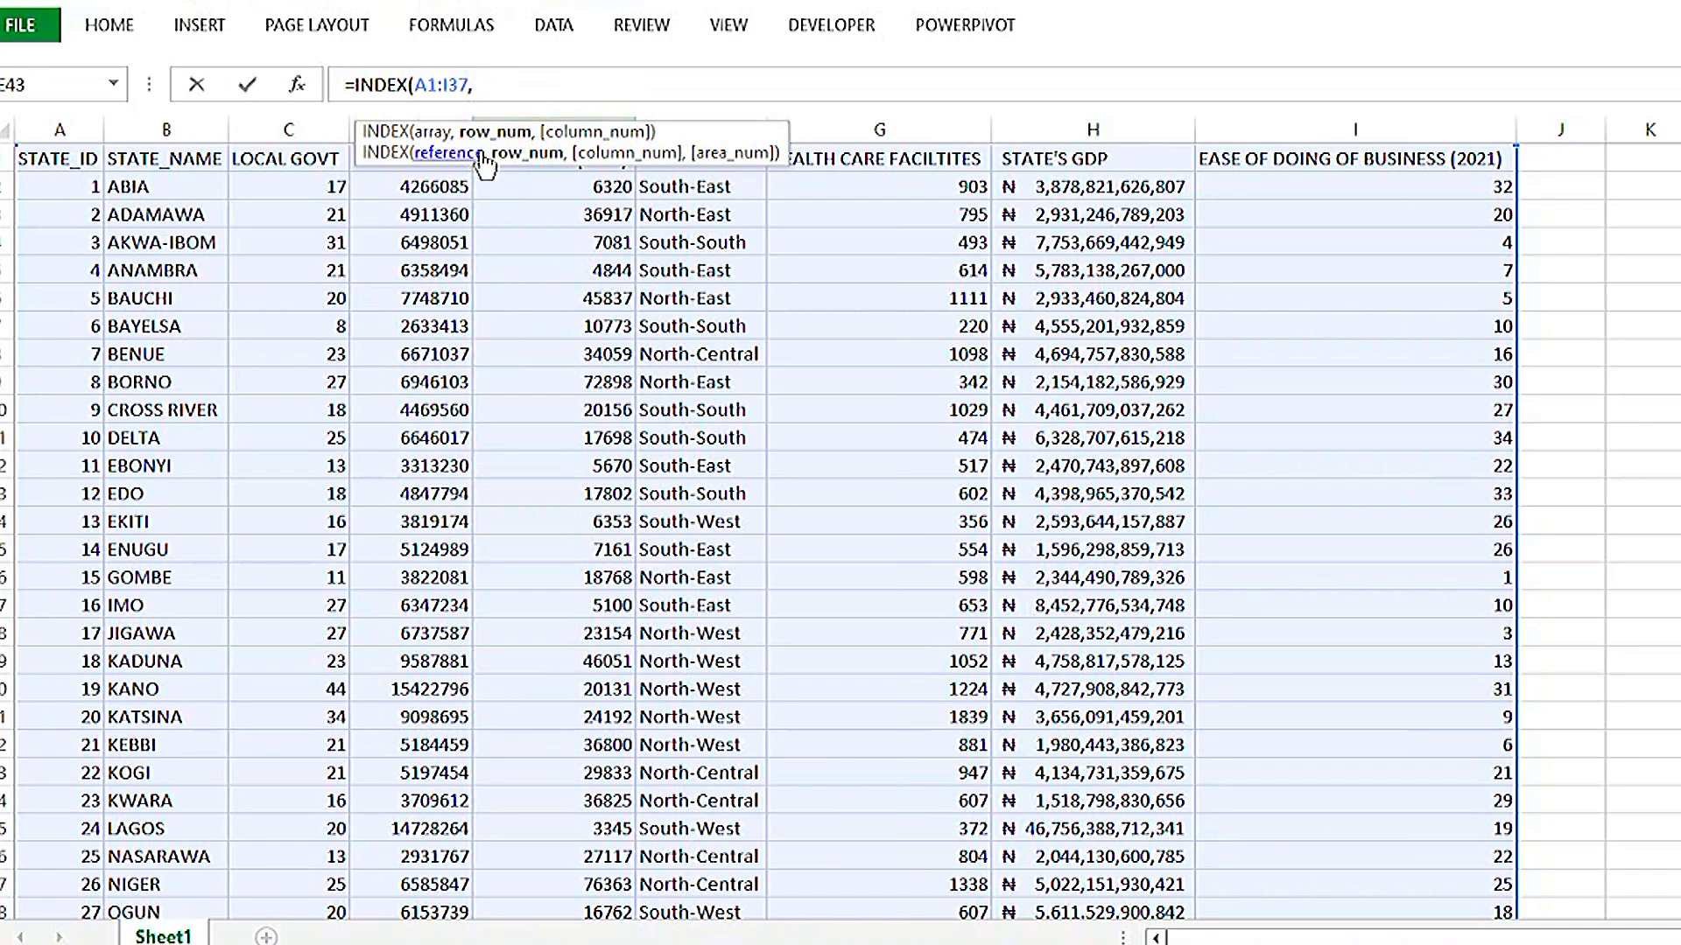
- Nest a MATCH function as the row number of Kaduna's INDEX formula, with D43 as the lookup value
text(M)
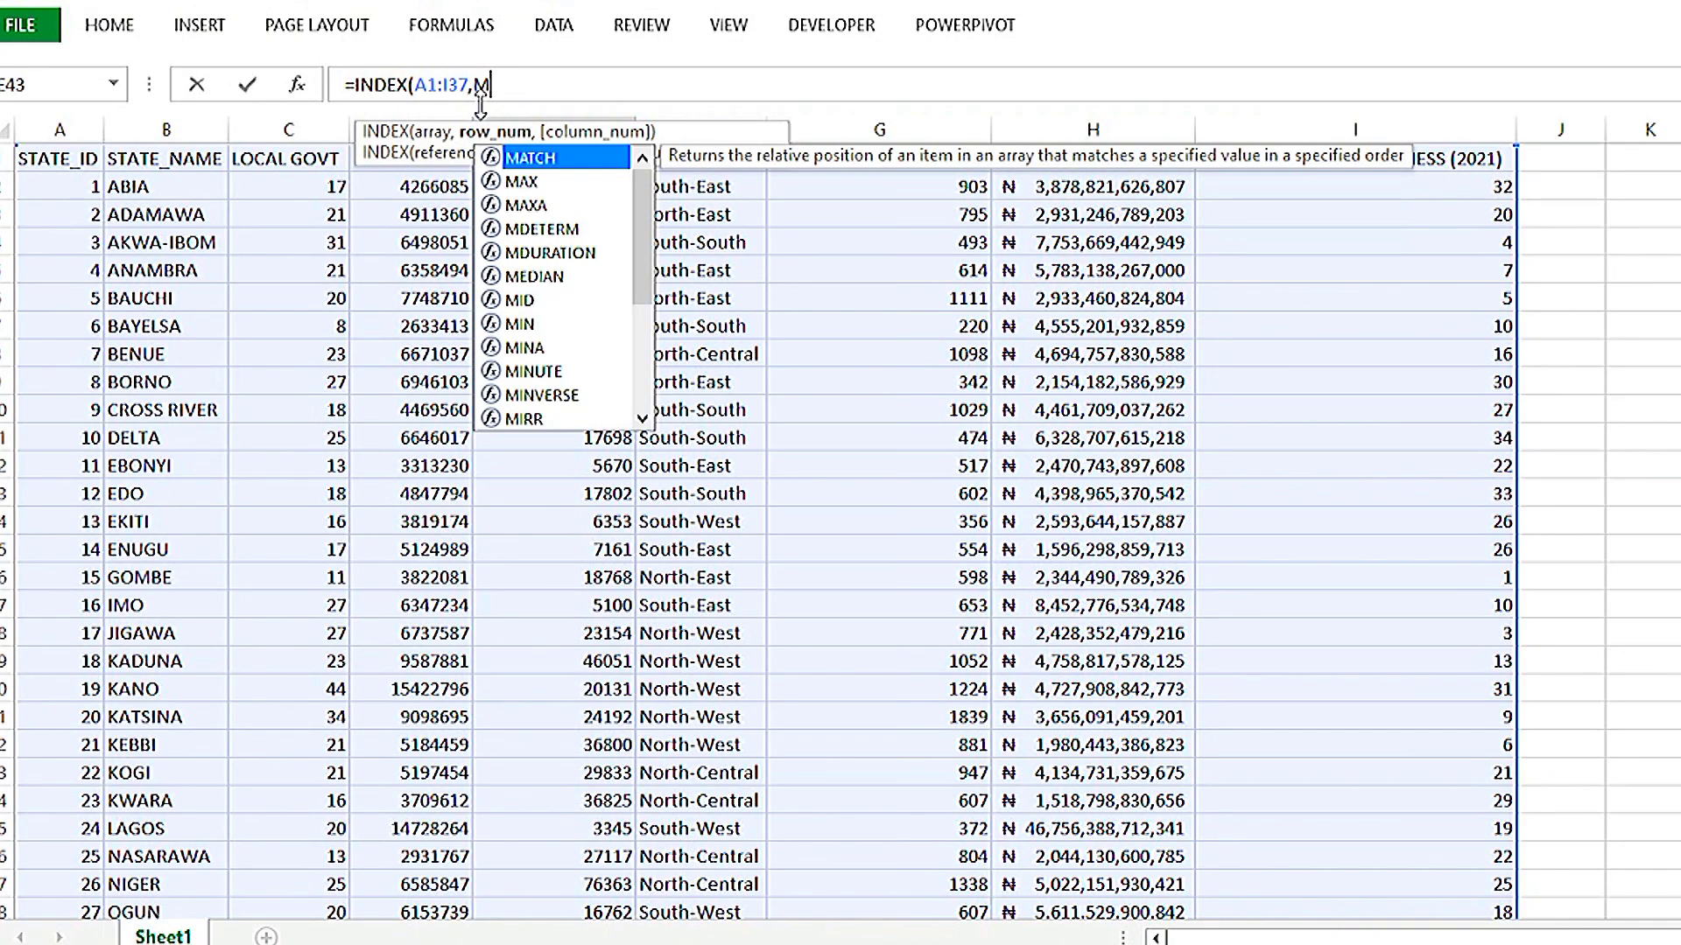
text(ATCH)
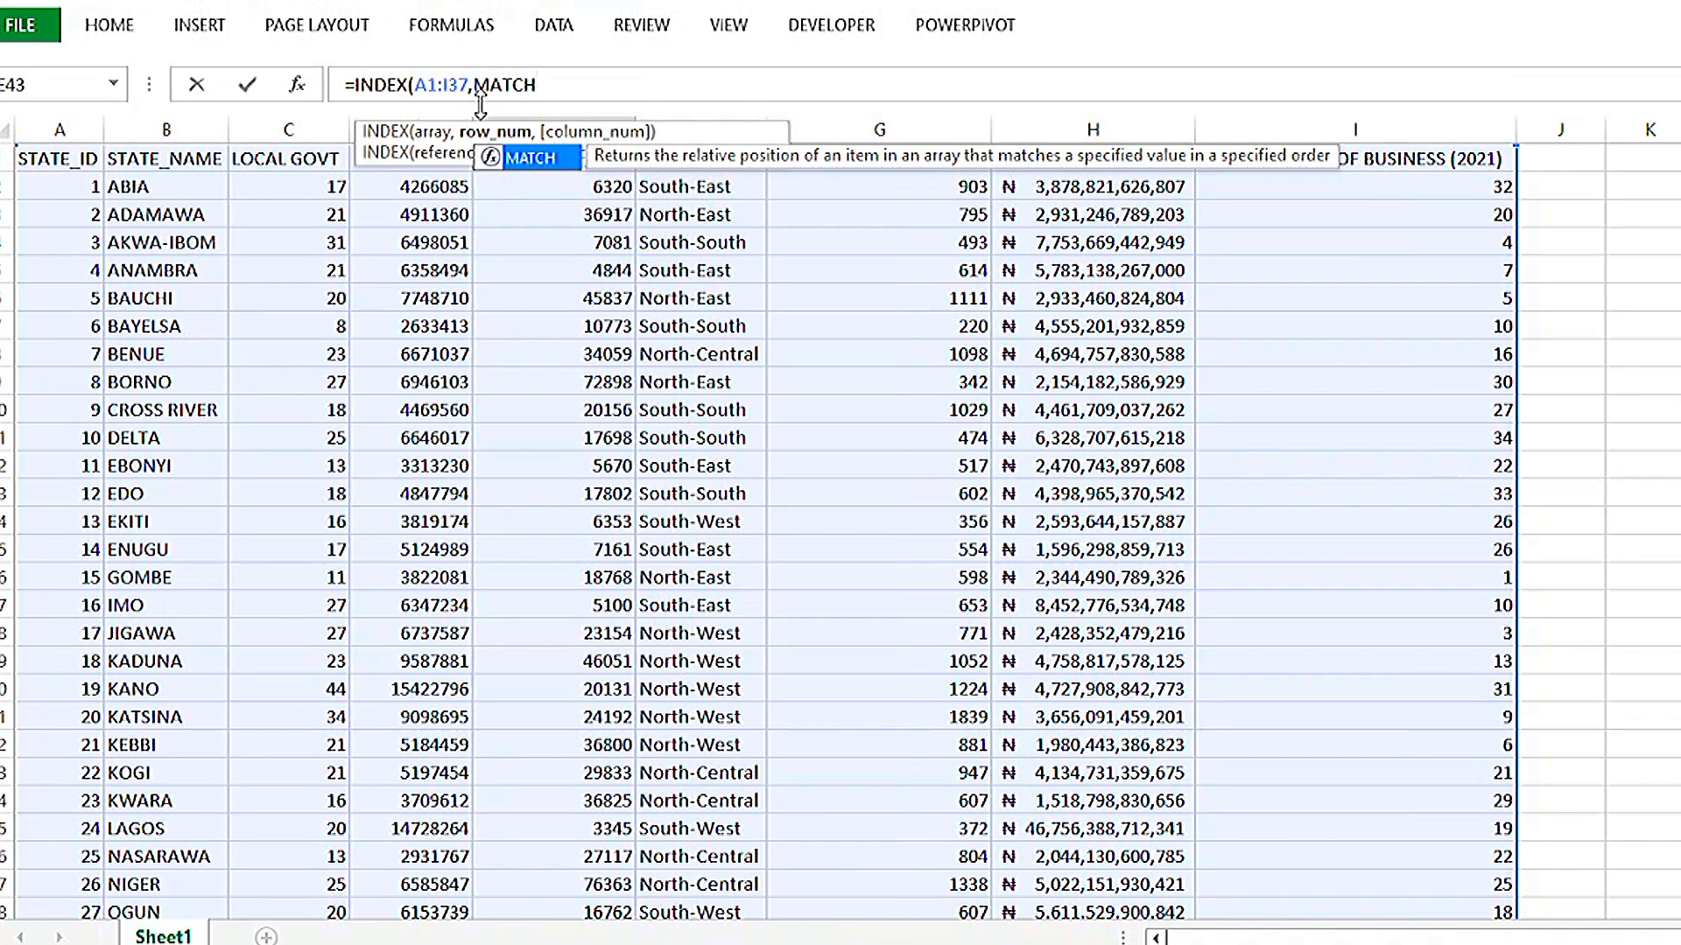
text(()
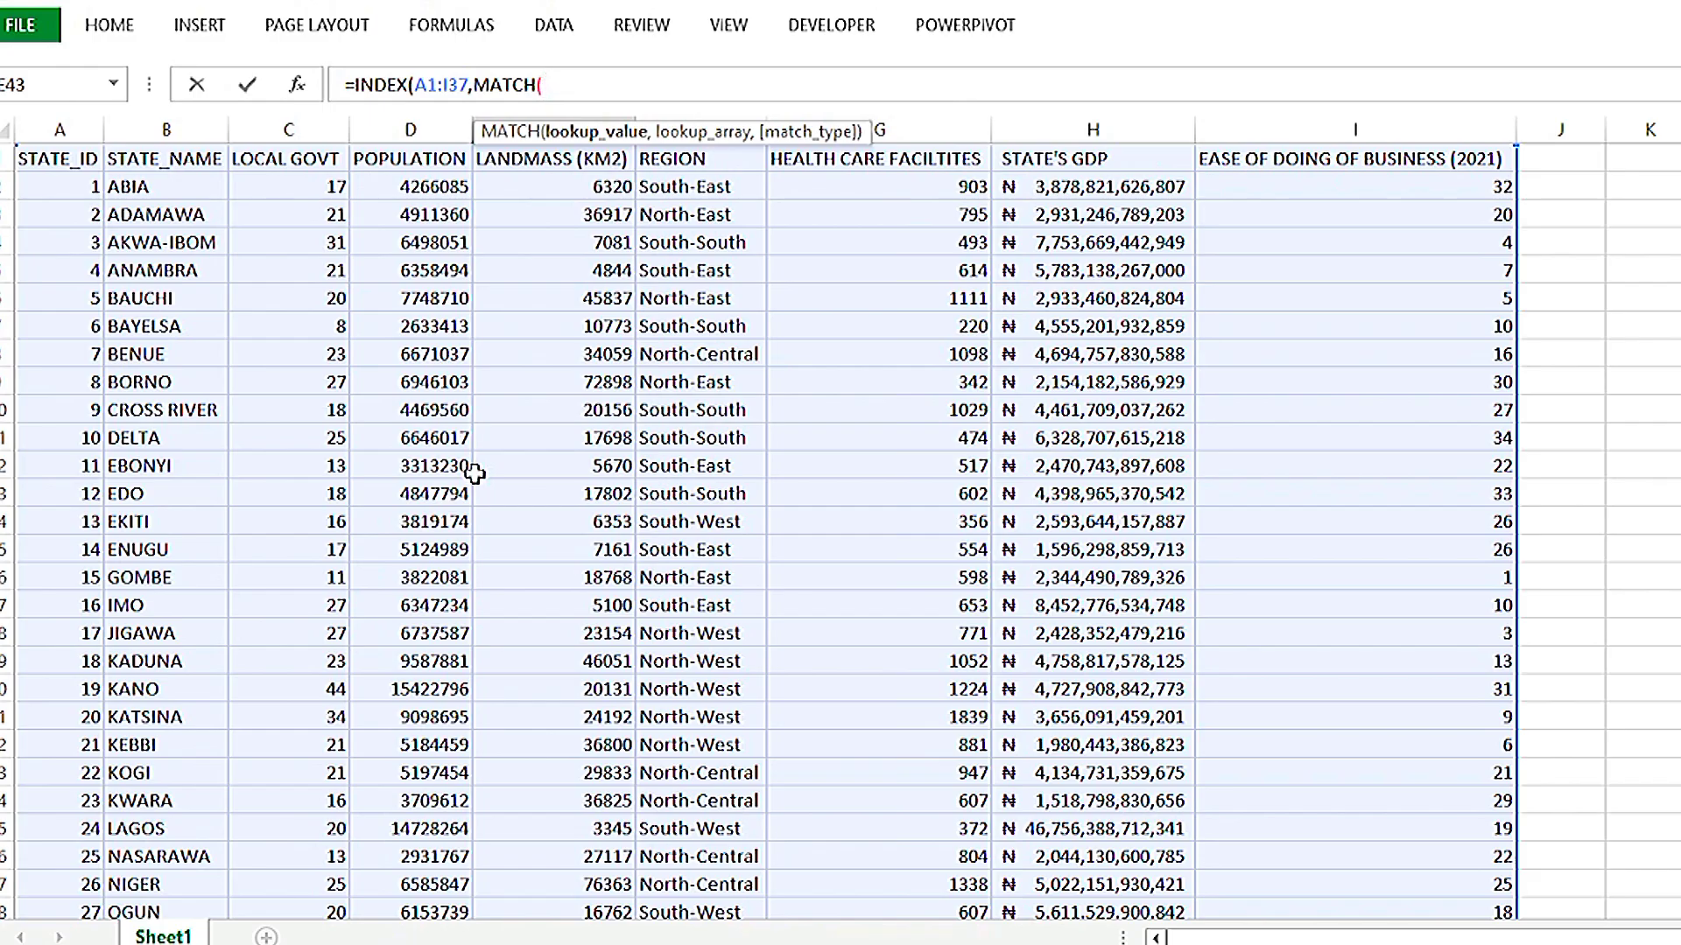
scroll(542, 110, down, 3)
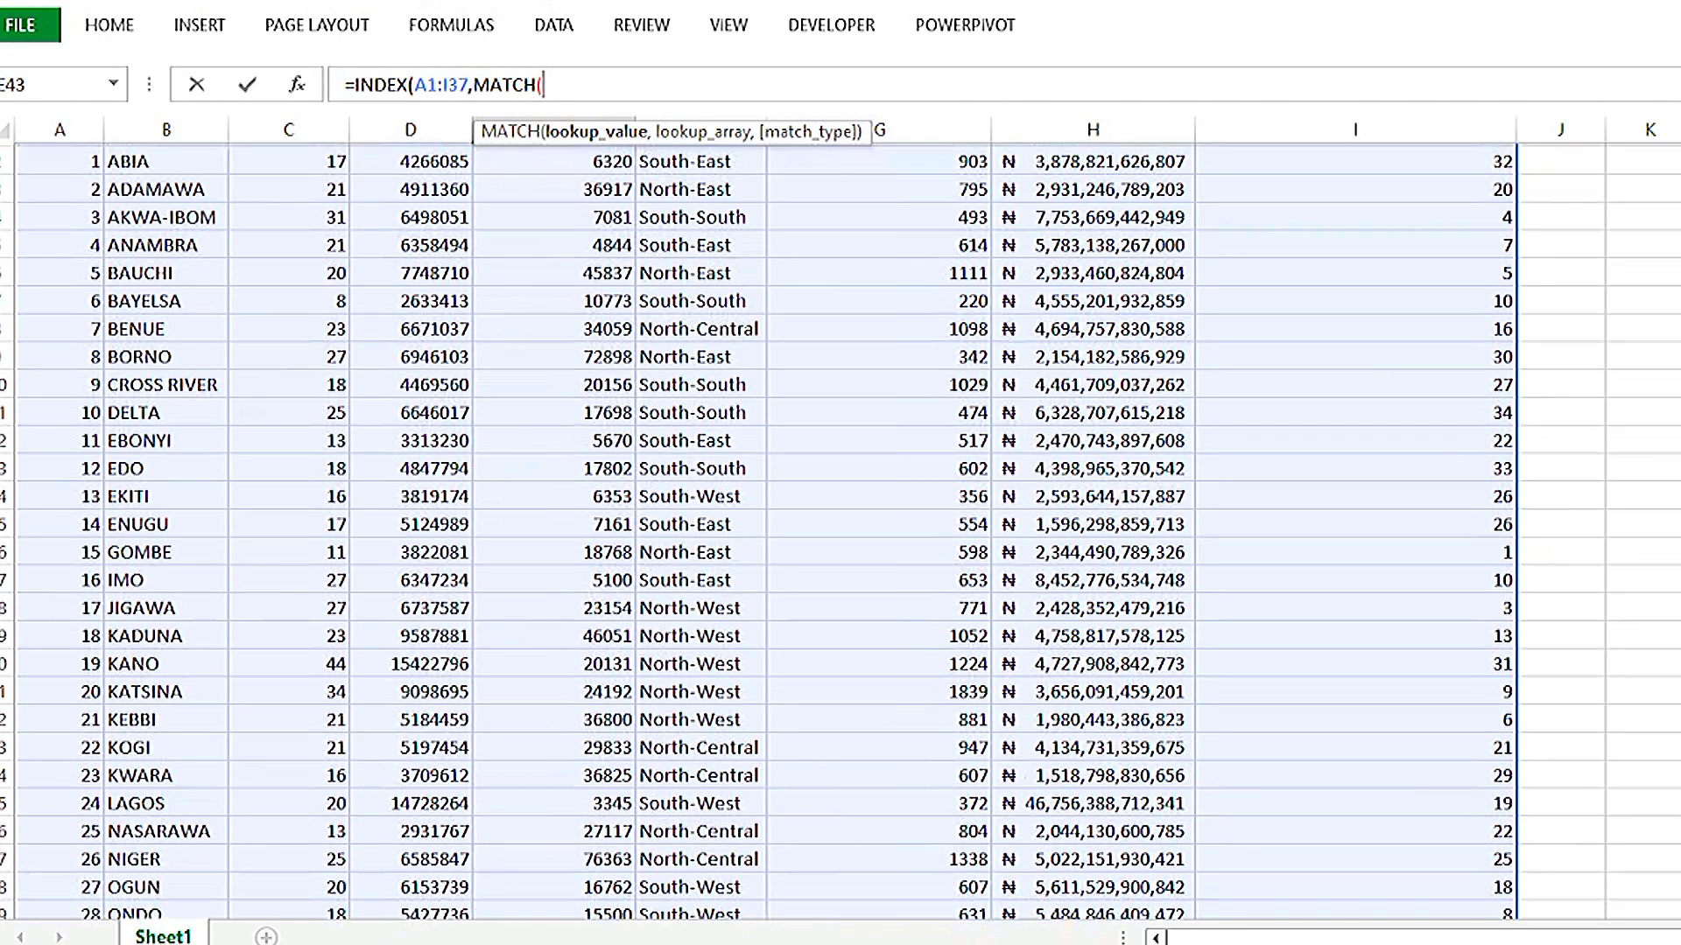
scroll(762, 526, down, 2)
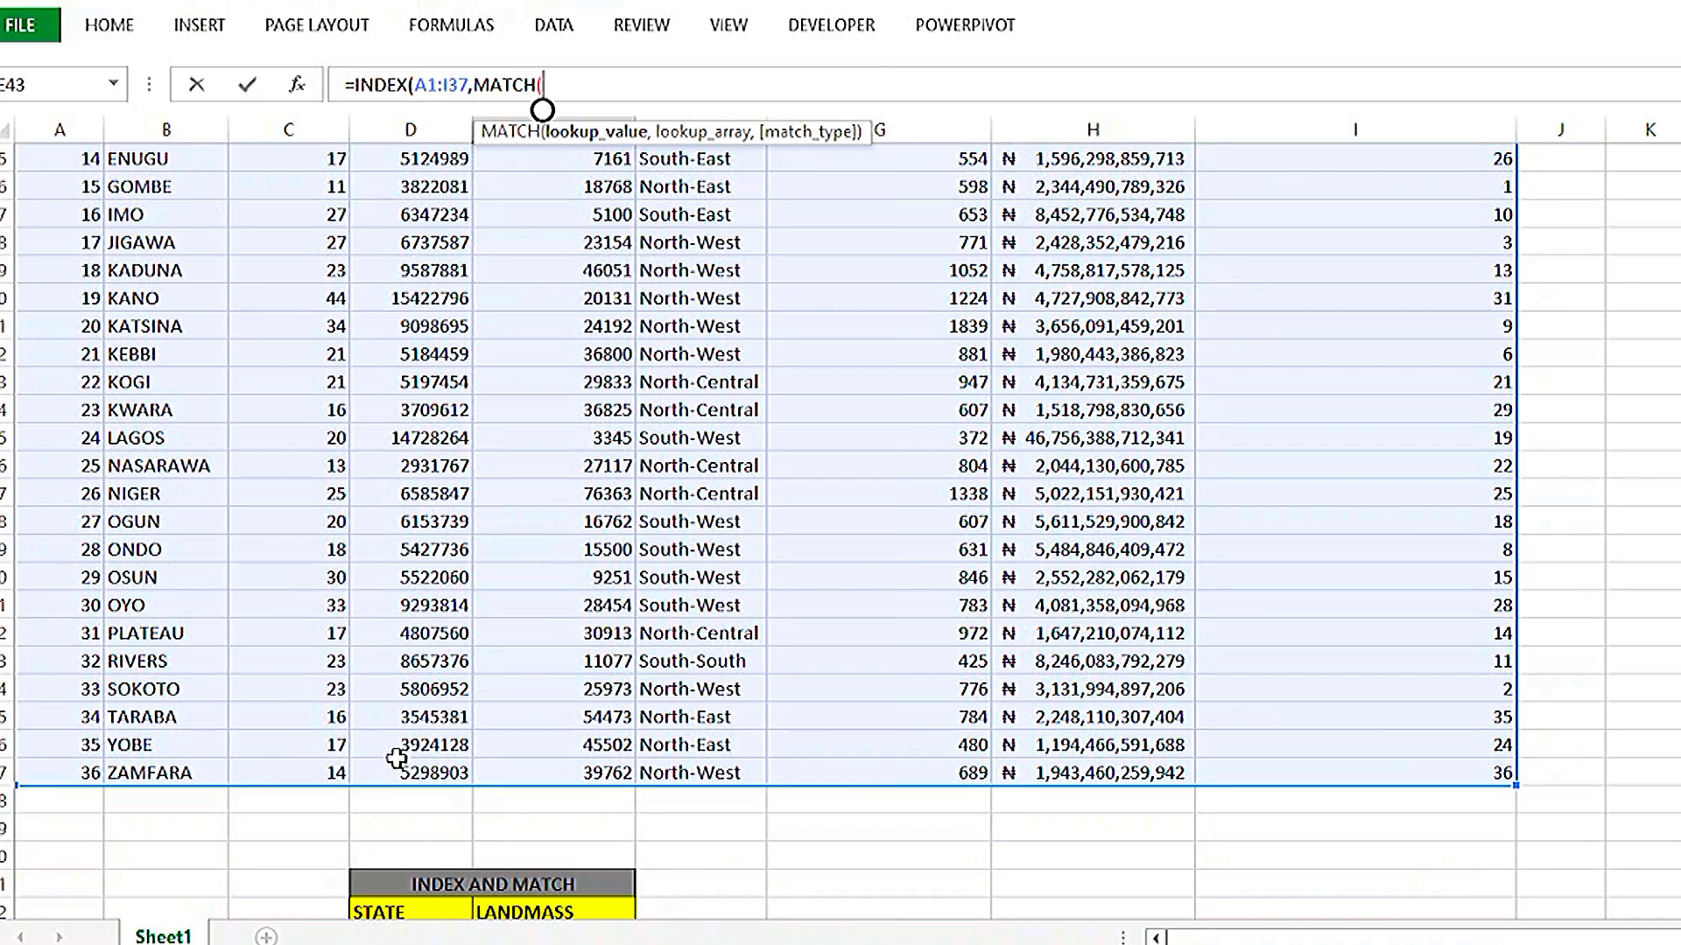
scroll(422, 785, down, 2)
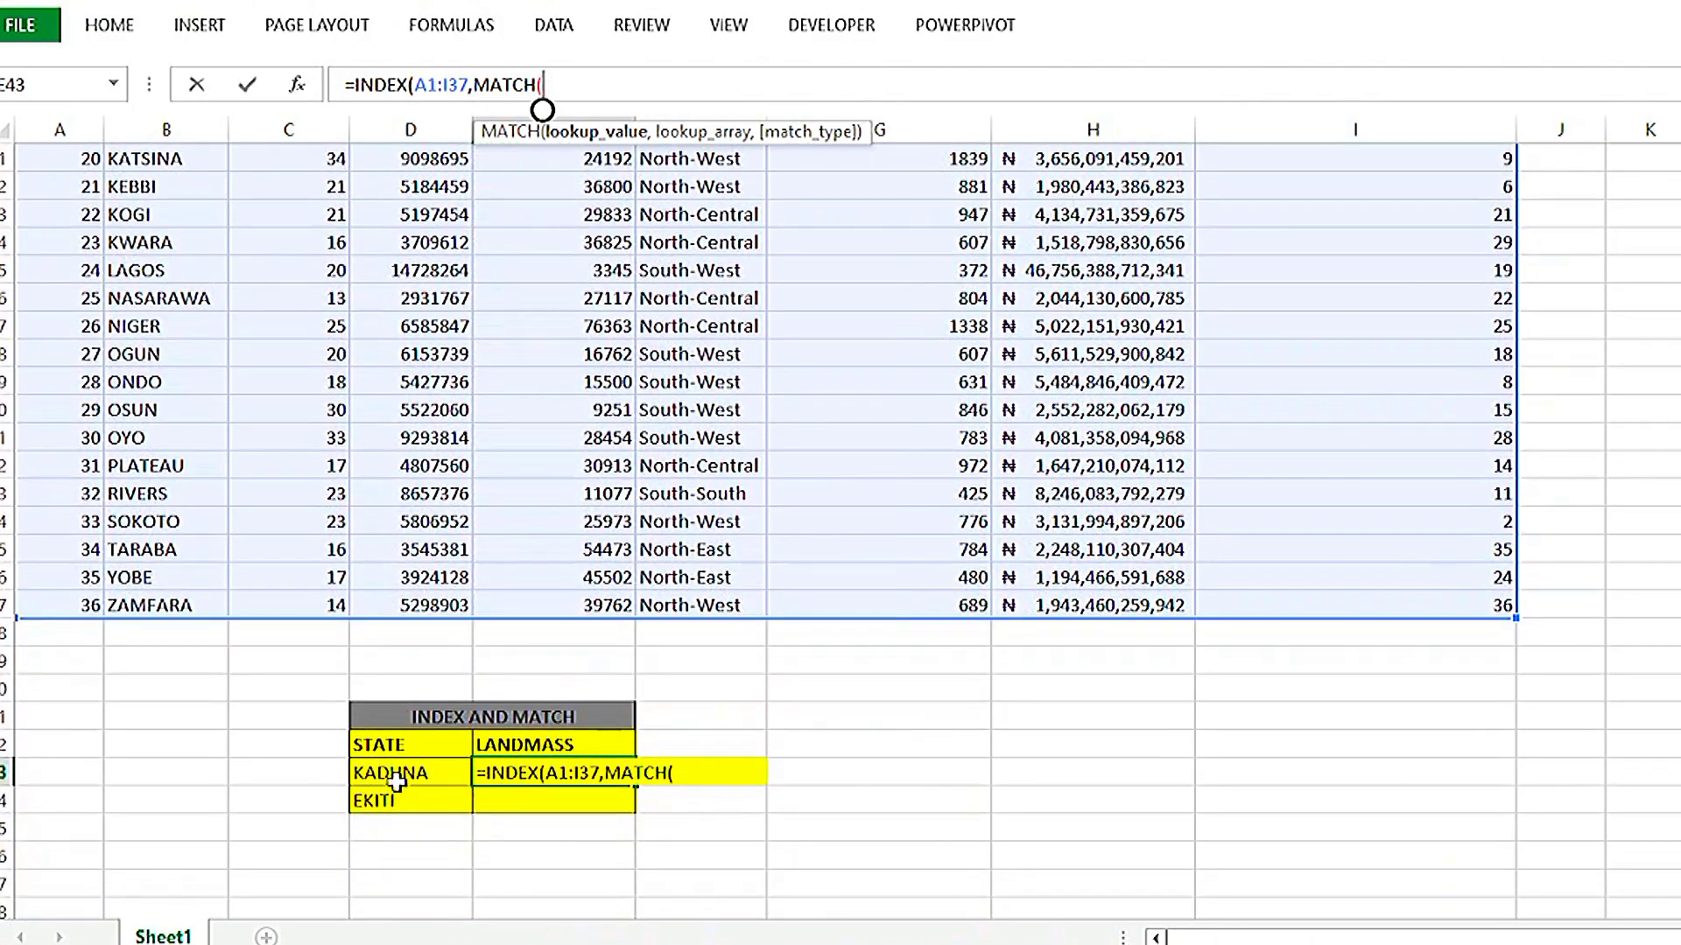
click(396, 779)
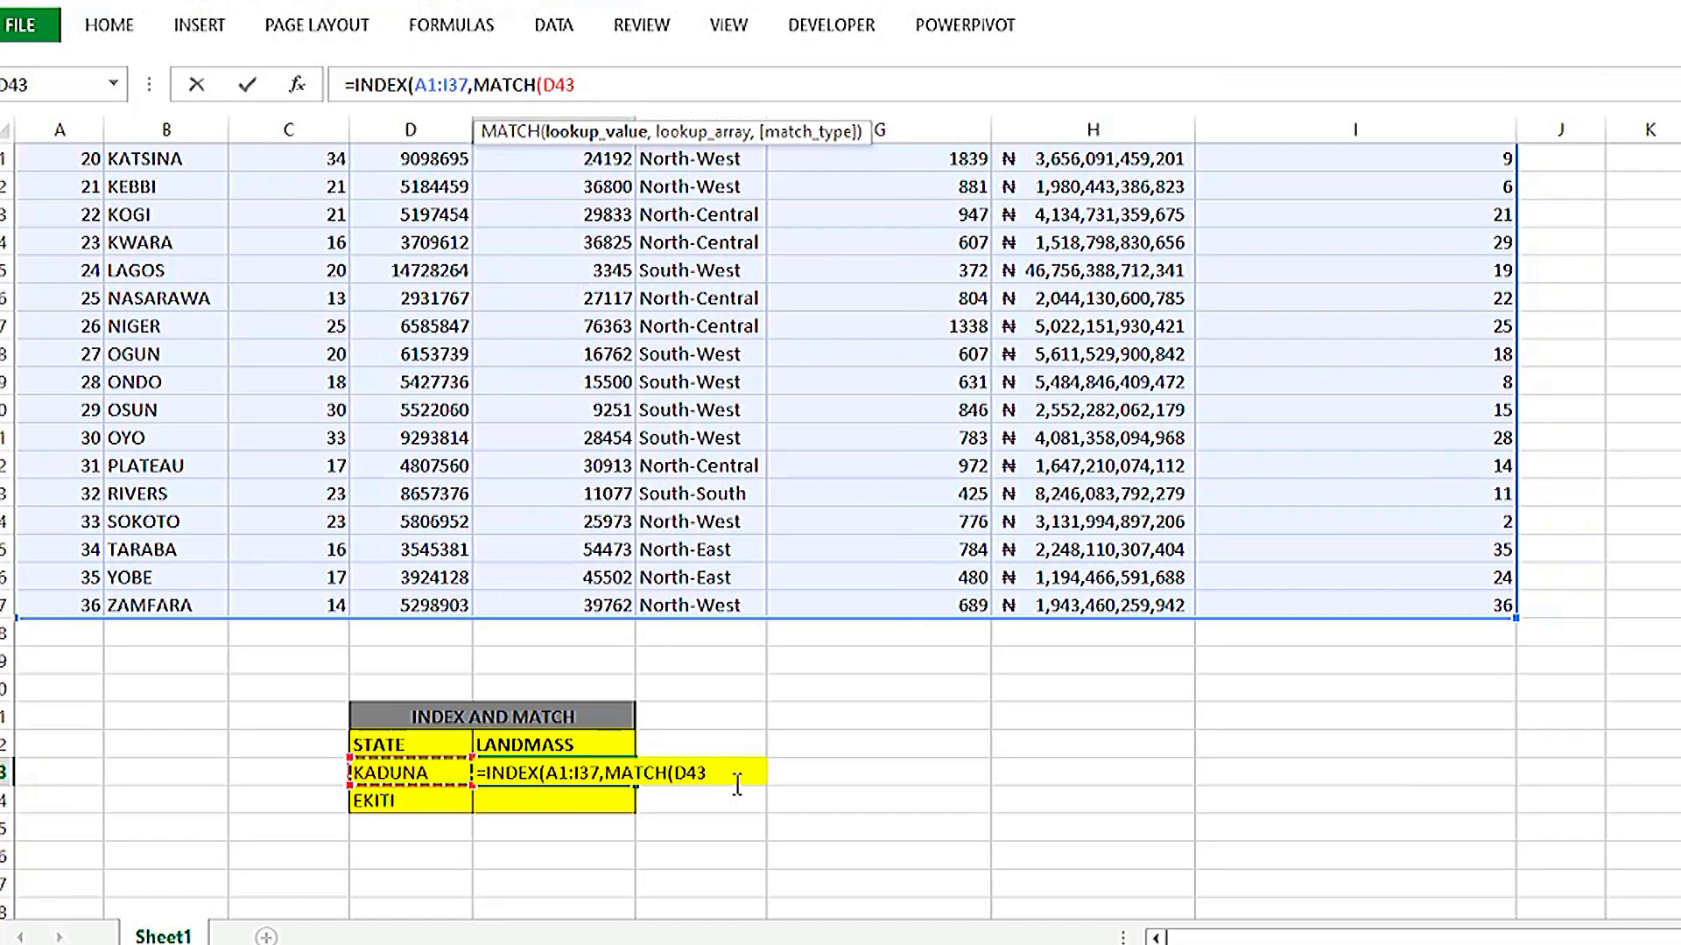
text(,)
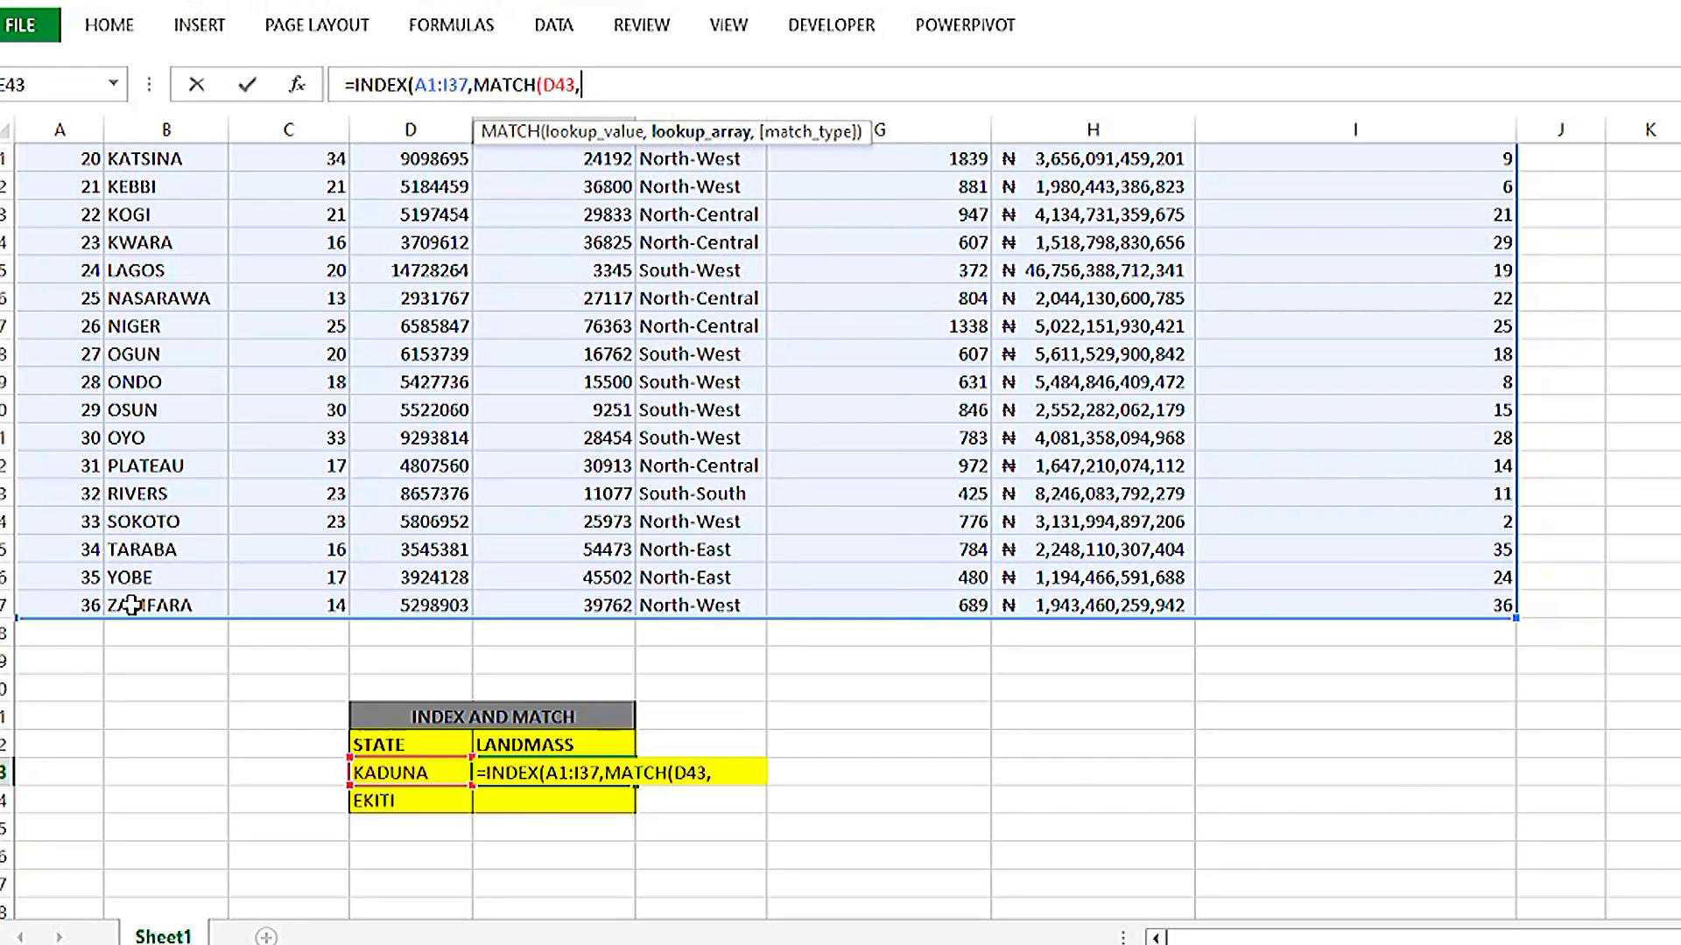
- Complete Kaduna's nested MATCH function with lookup array B1:B37 and match type 0 for an exact match
drag(131, 605, 159, 133)
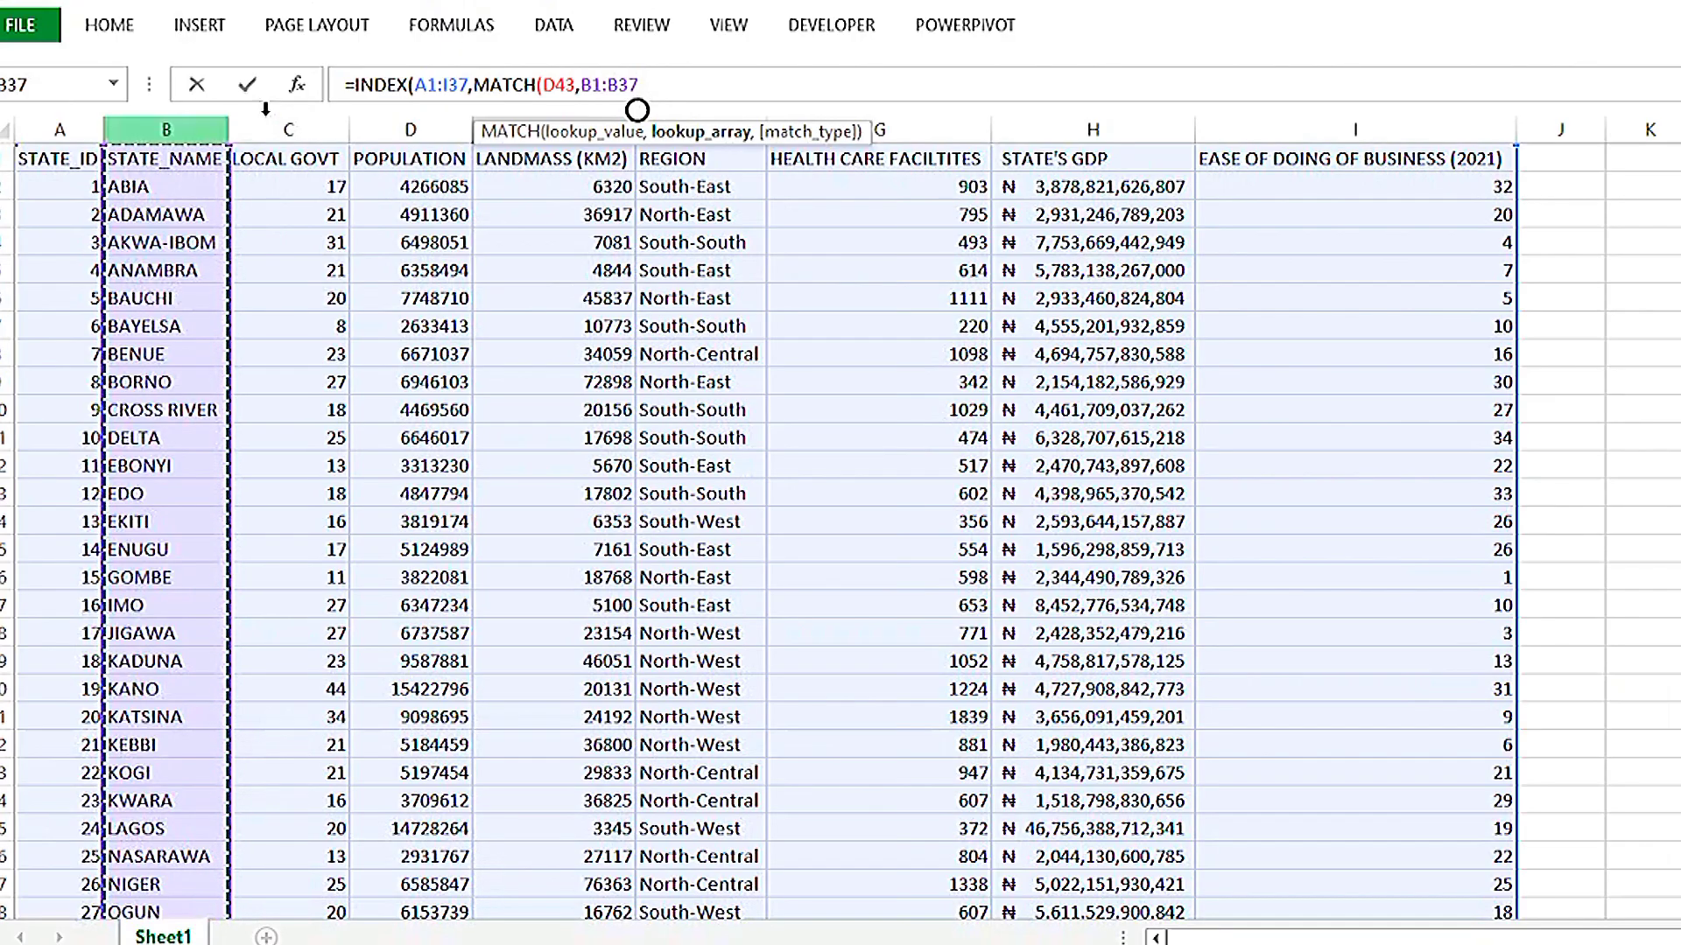
text(,)
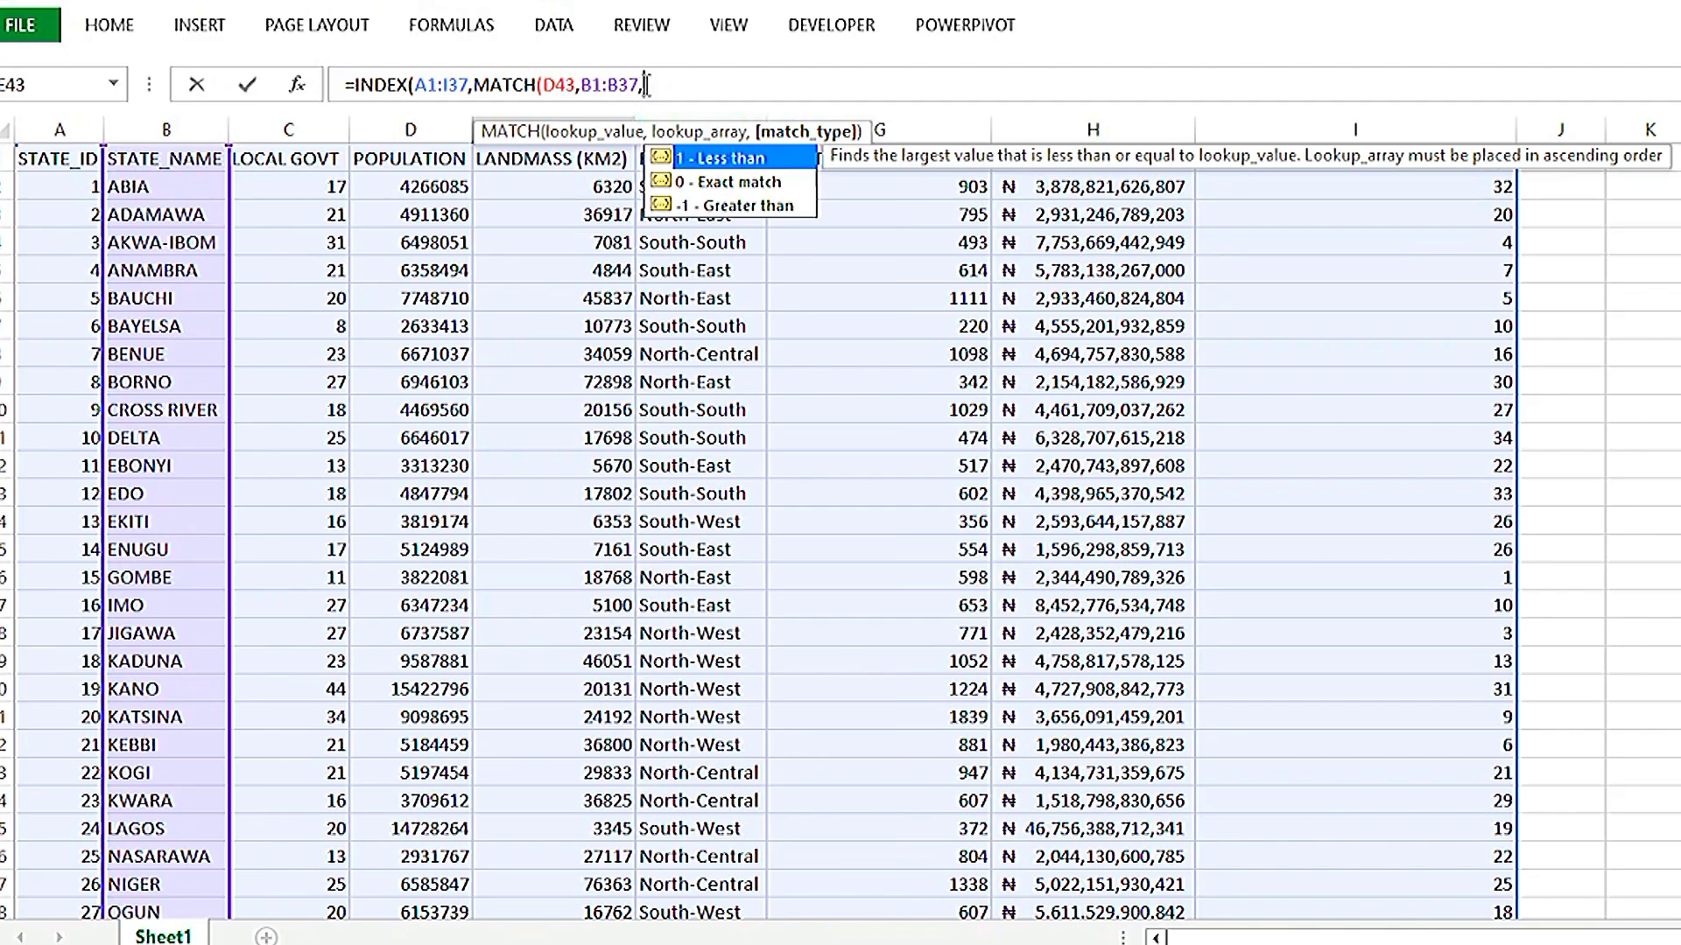
text(0))
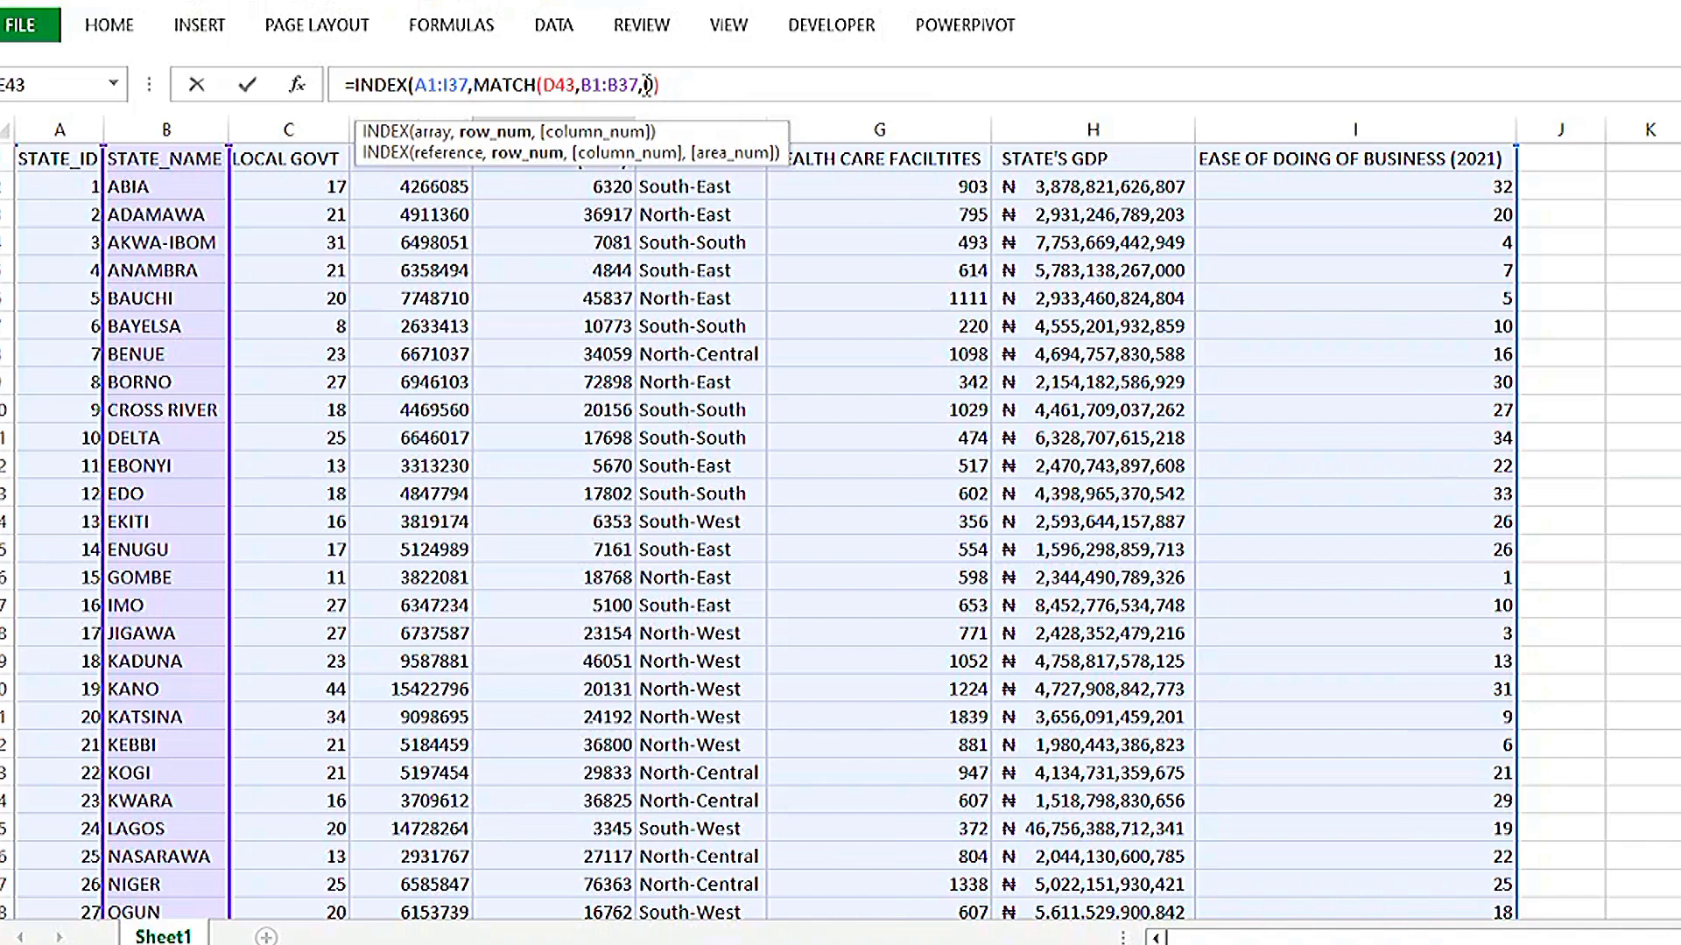
- Finish Kaduna's INDEX formula with column number 5 for the landmass, and enter it
text(,)
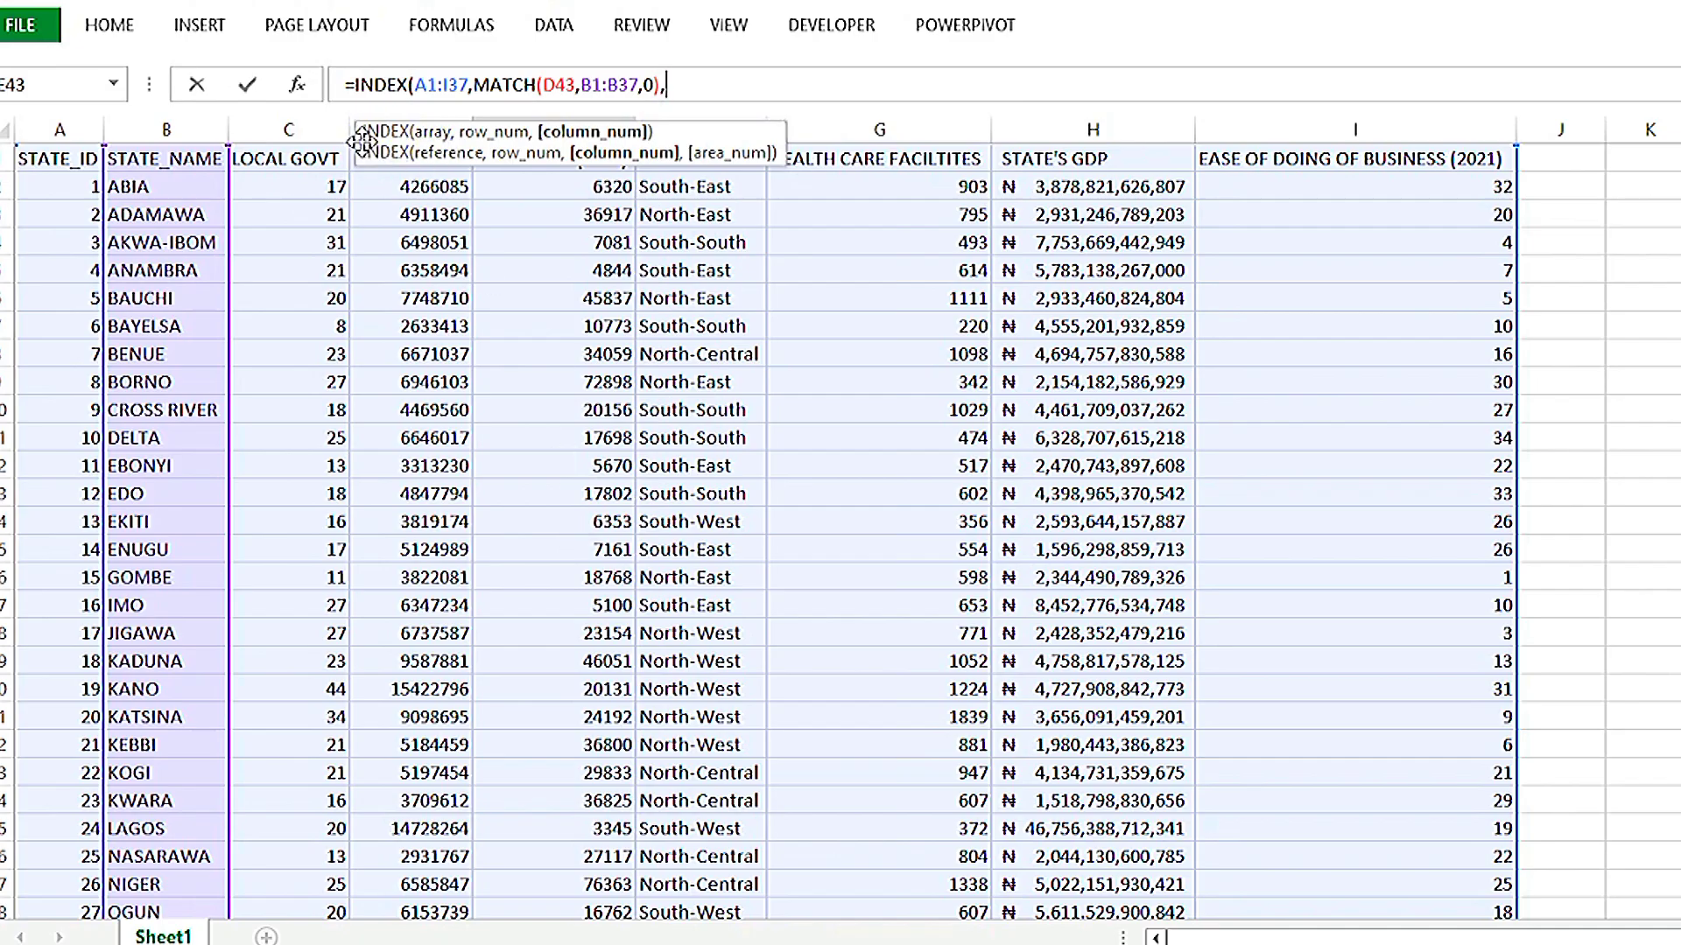
drag(361, 140, 719, 254)
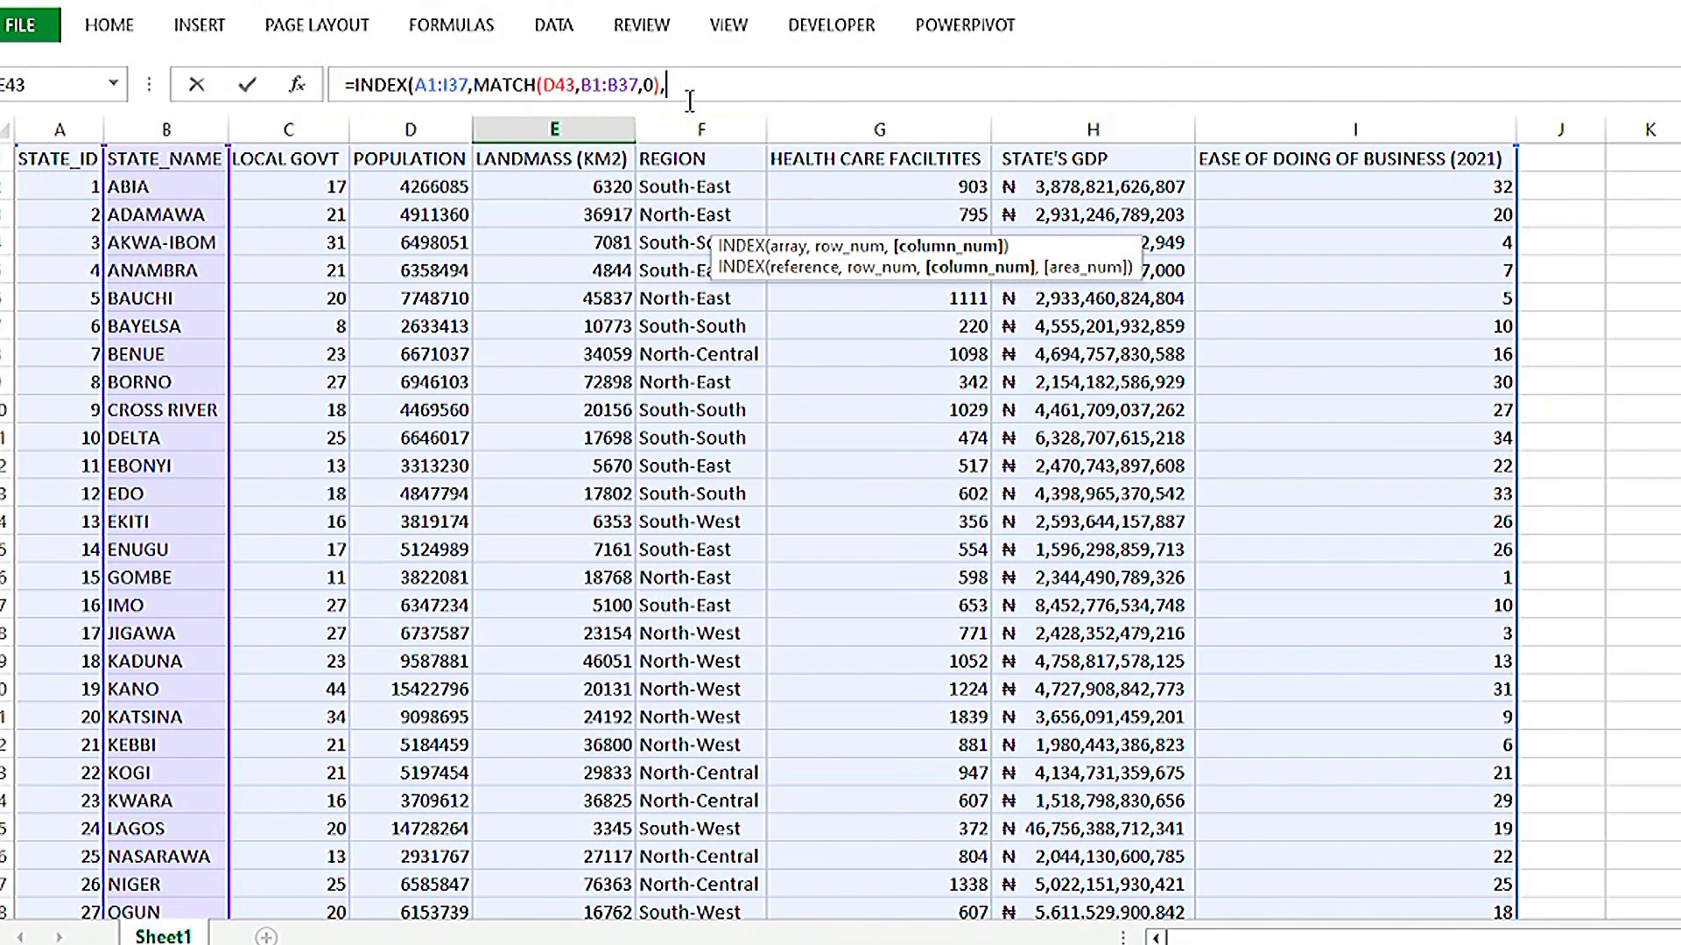
text(5))
key(Return)
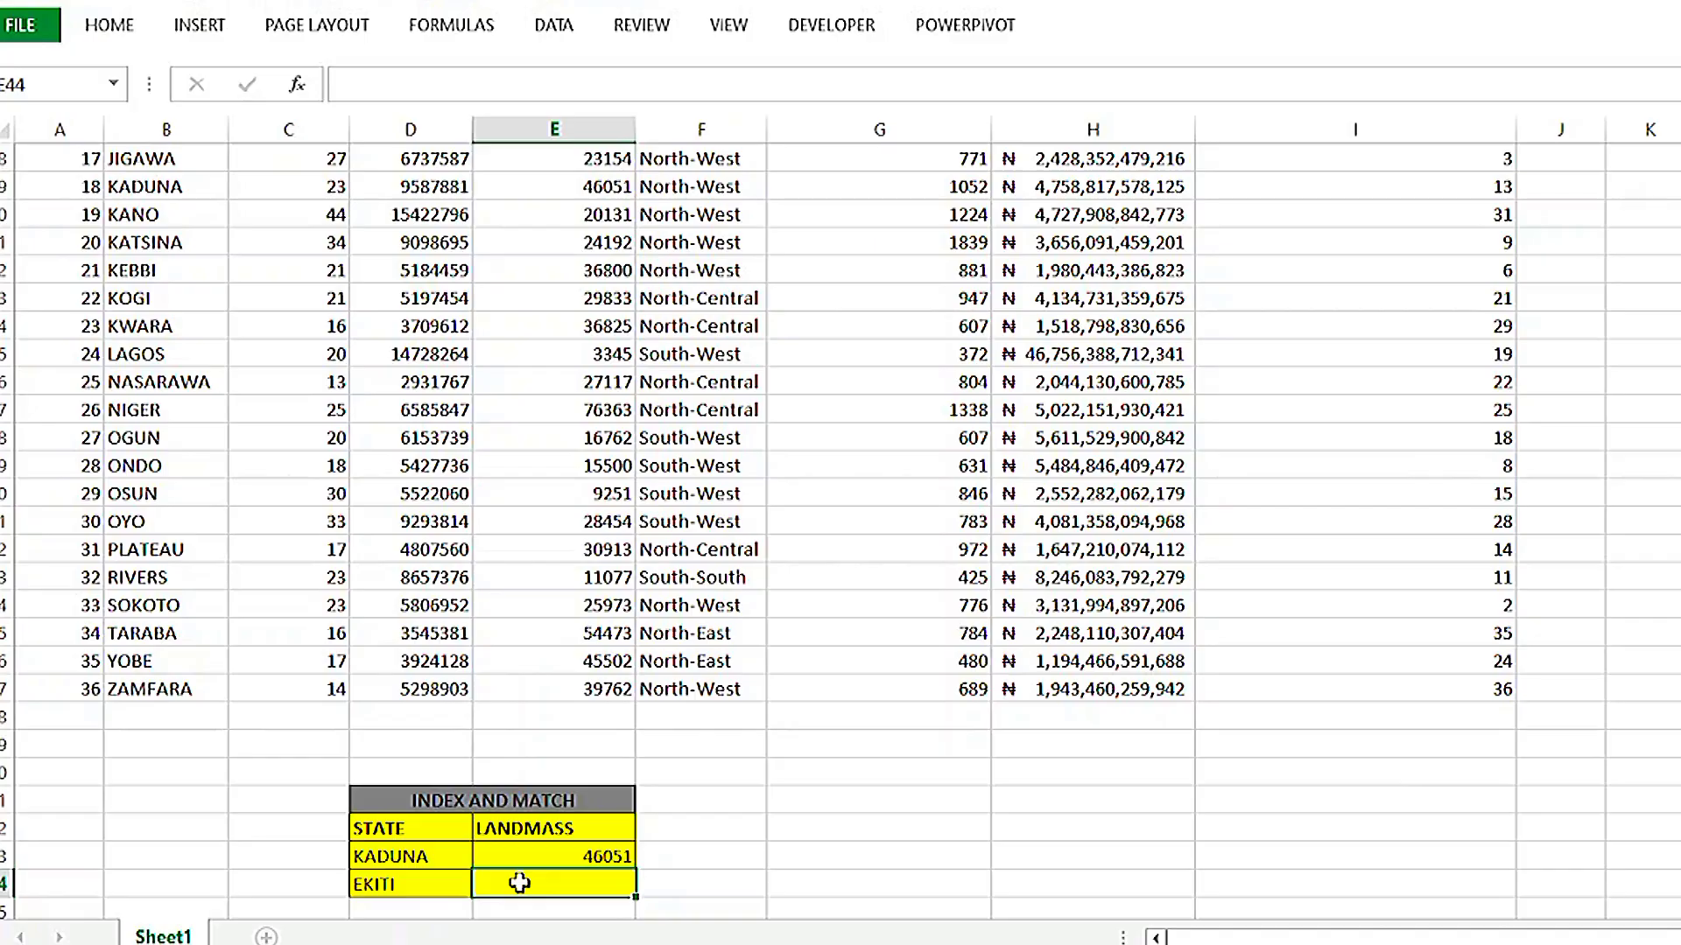
- Start an INDEX formula in Ekiti's landmass cell E44 with array A1:I37
text(=IND)
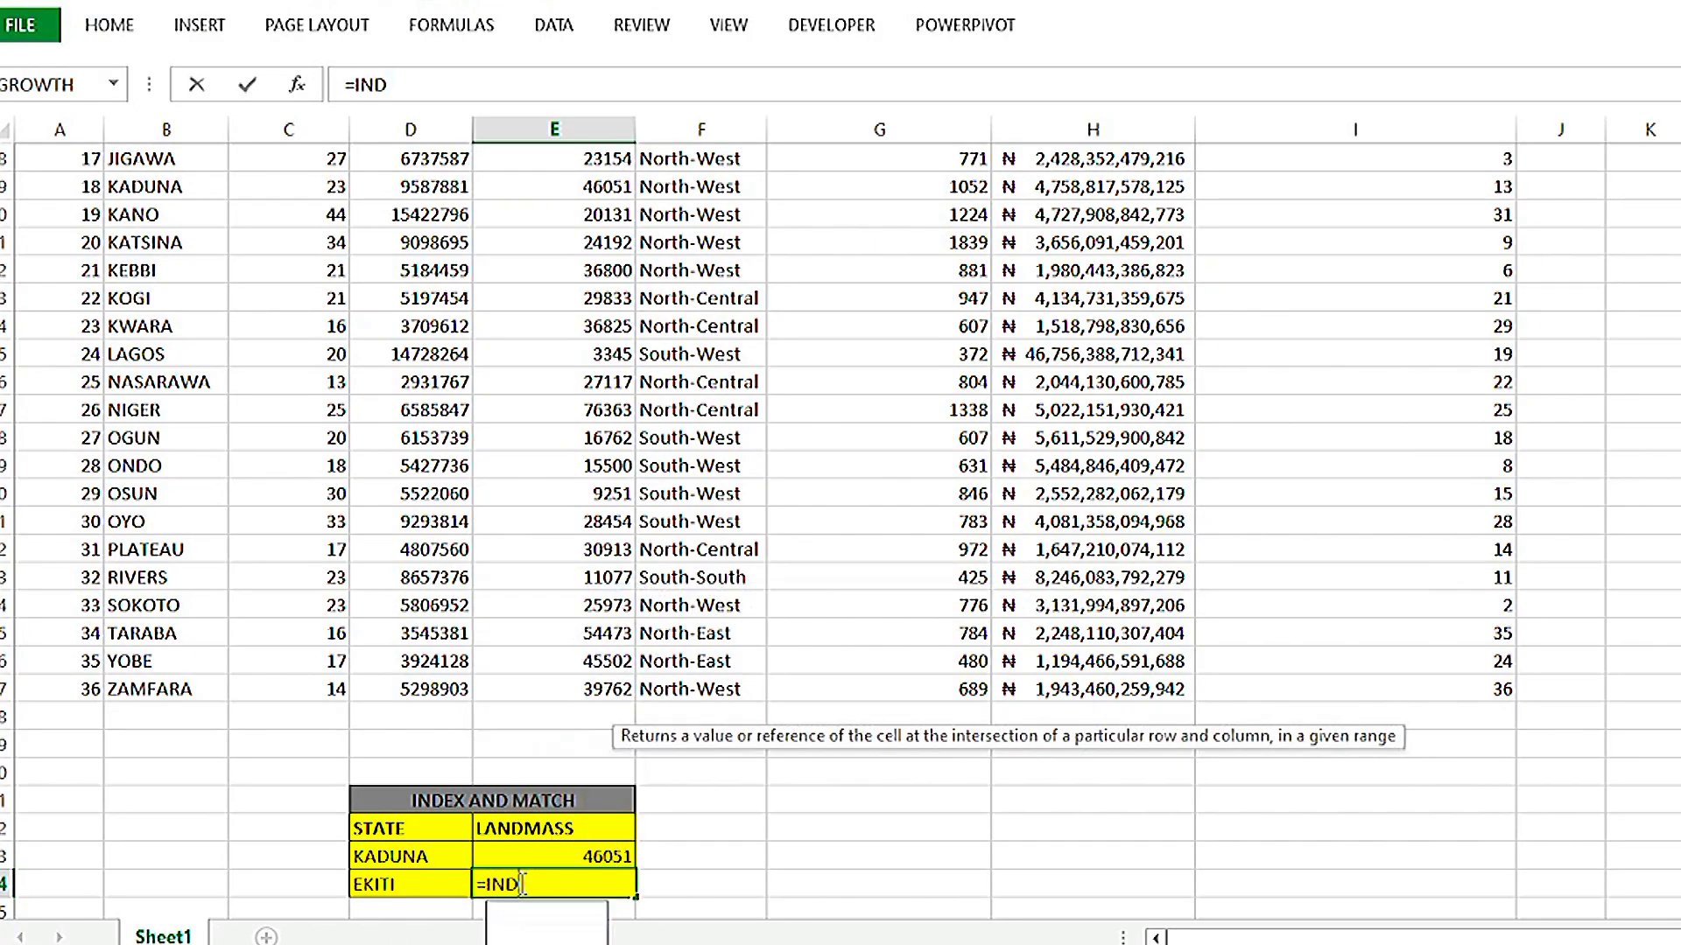
text(EX()
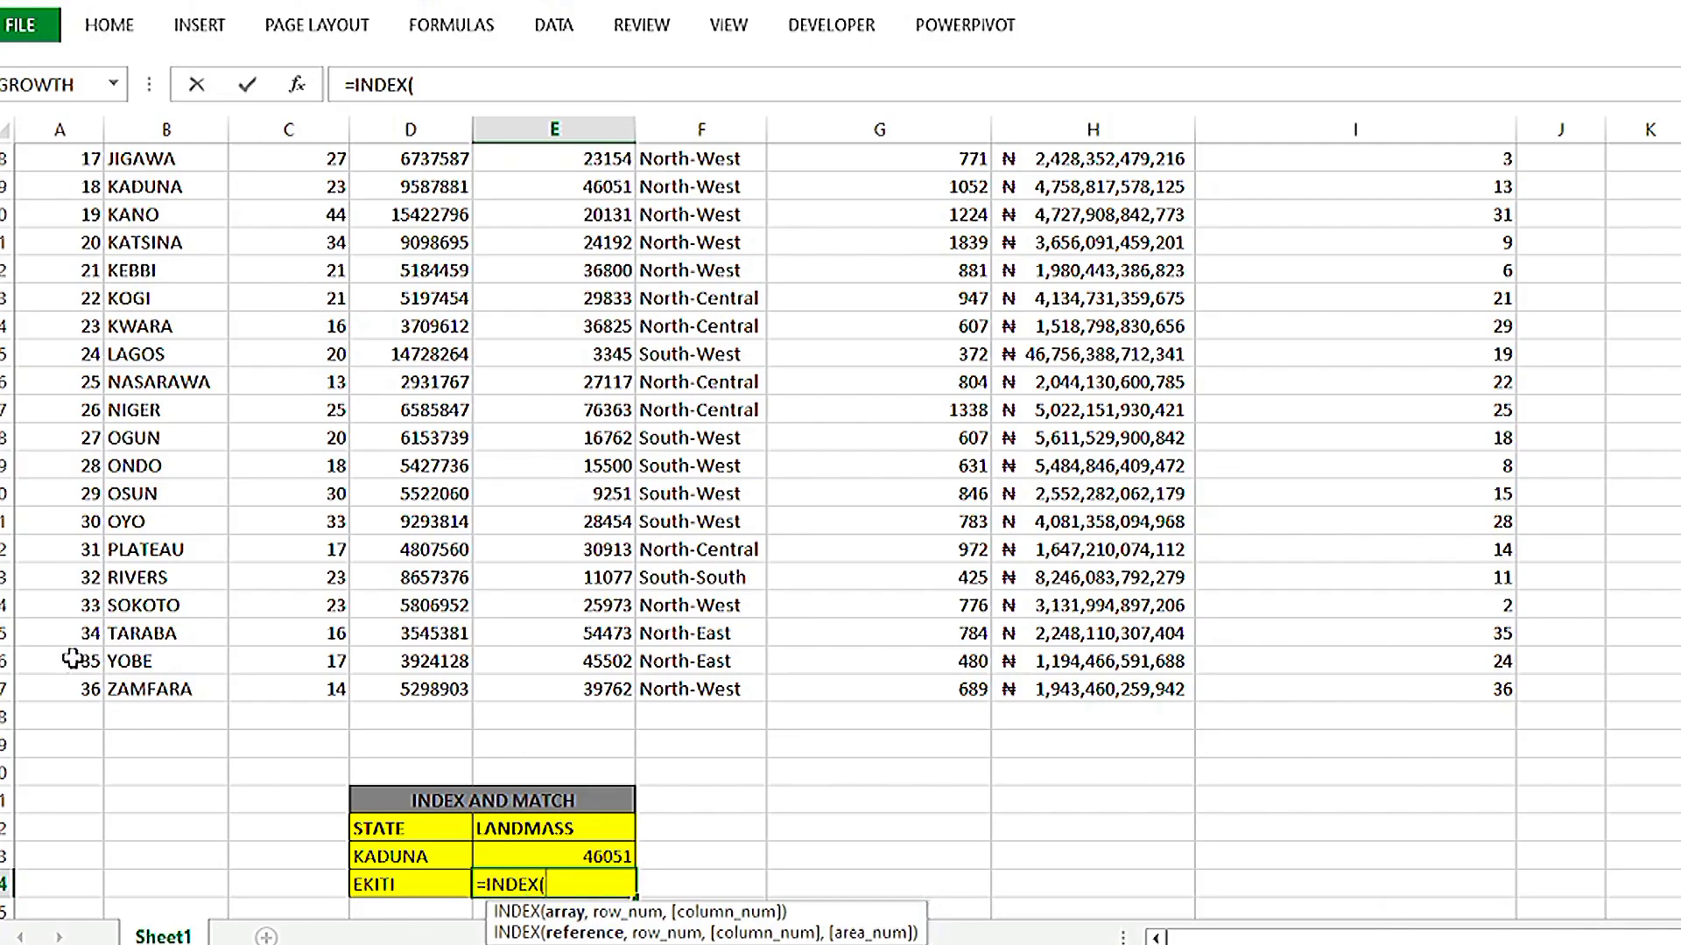
drag(50, 691, 1225, 2)
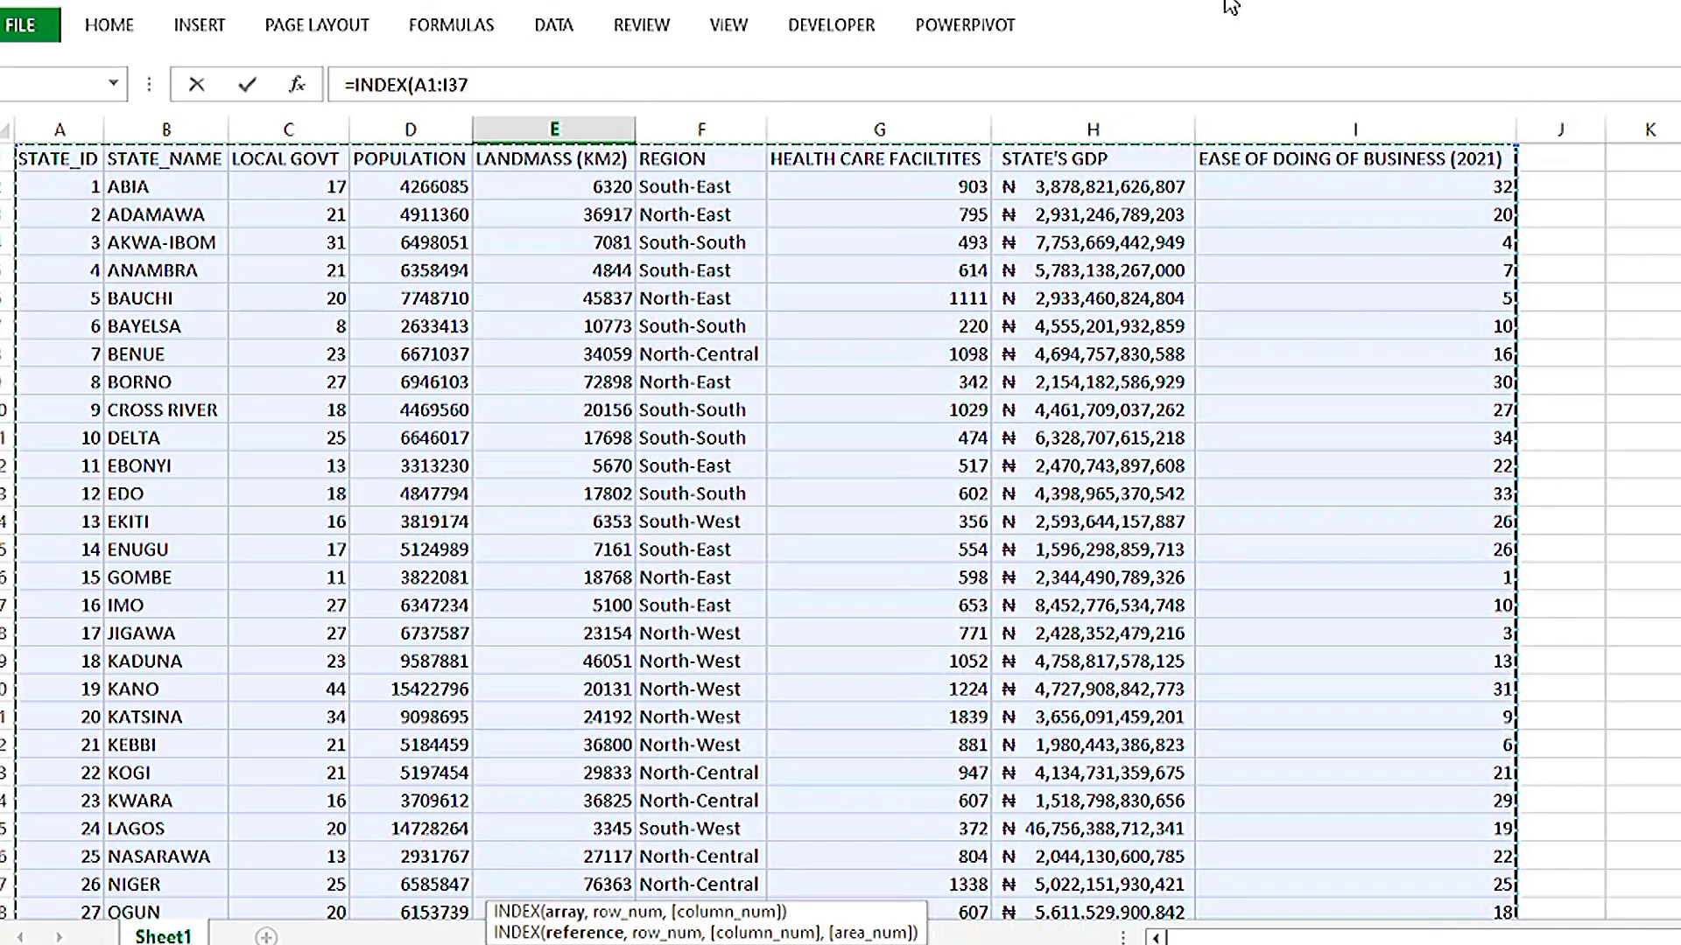
click(487, 83)
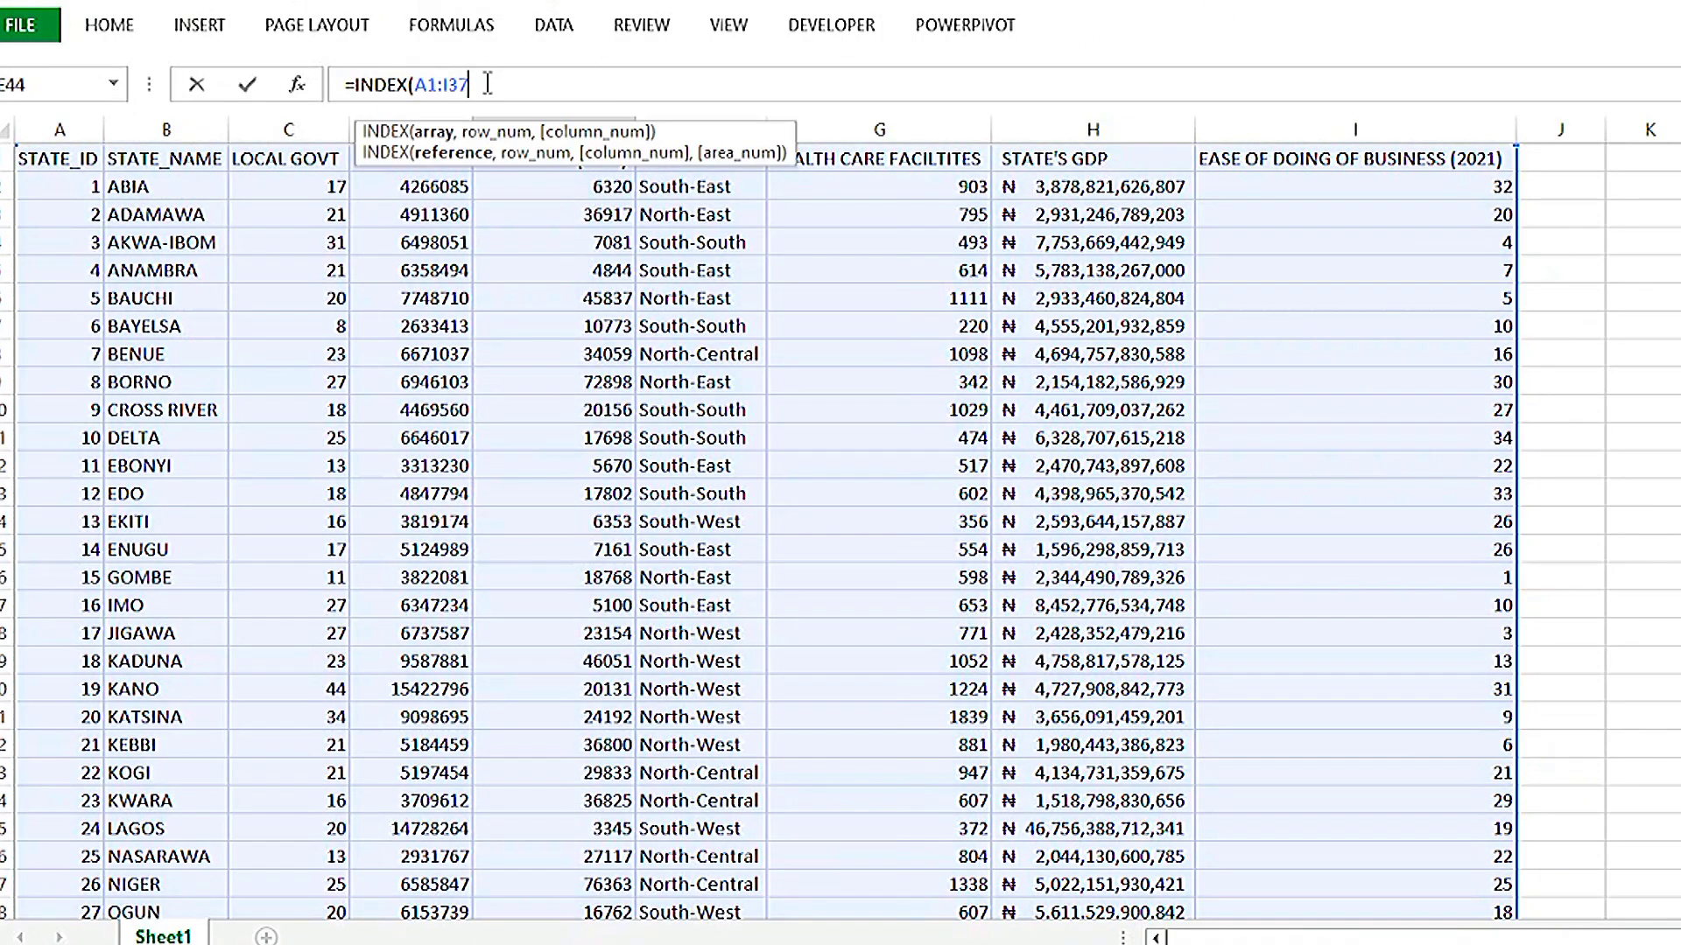
text(,)
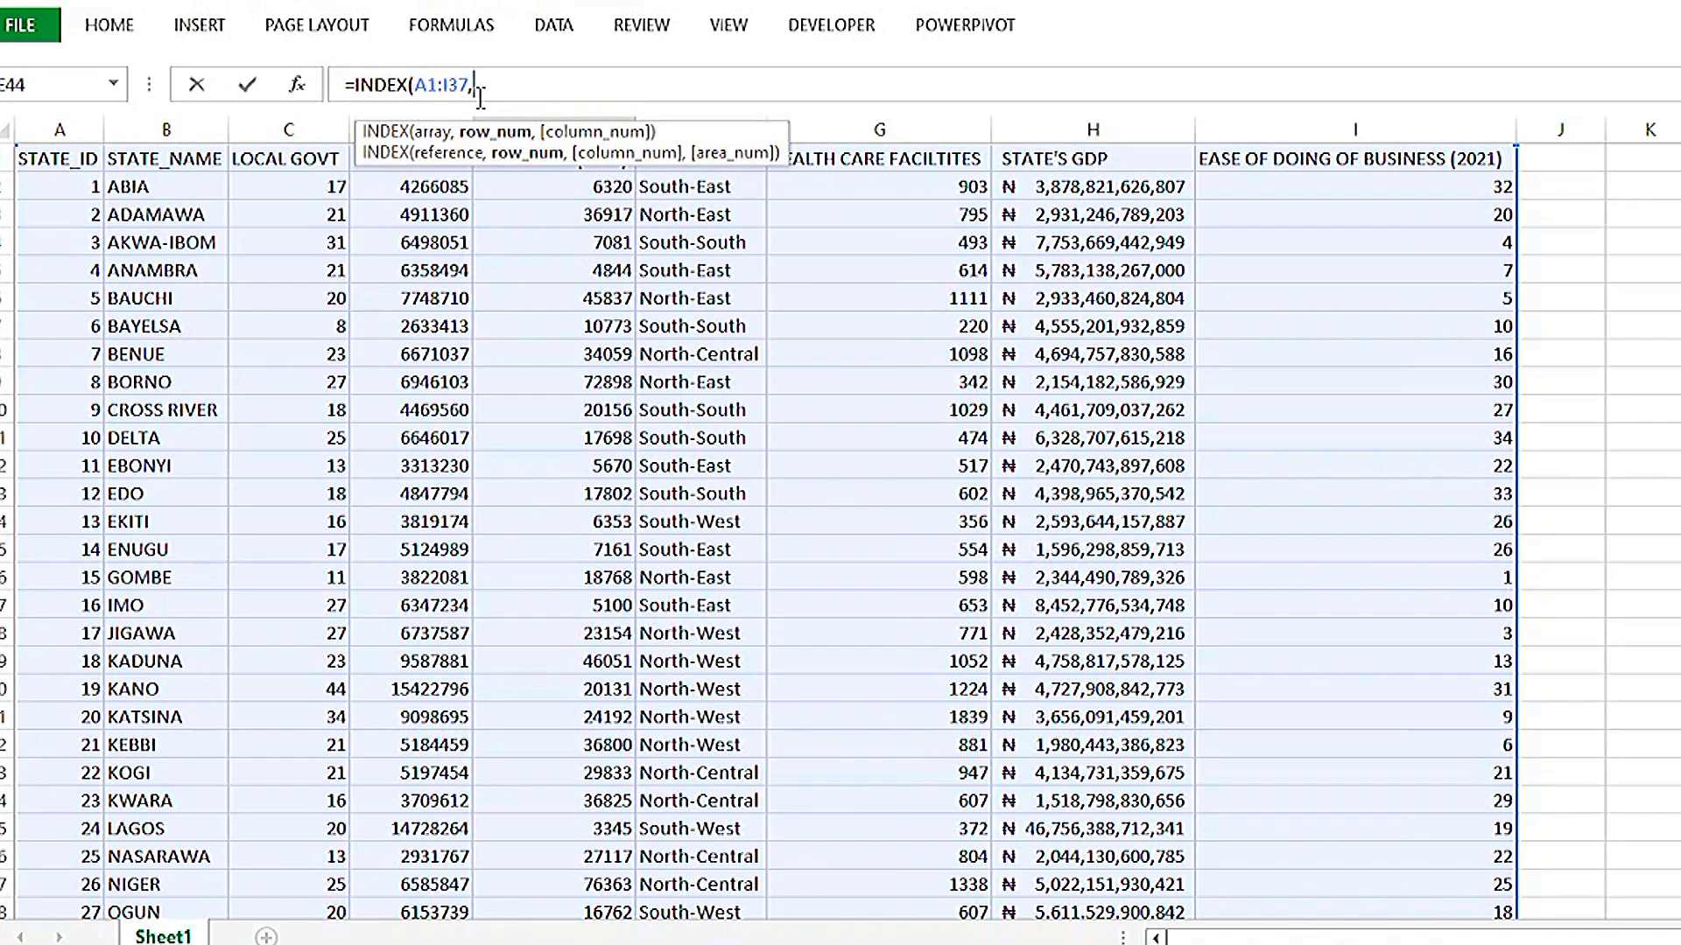
- Nest a MATCH function as the row number of Ekiti's INDEX formula, with lookup value D44, lookup array B1:B37 and match type 0
text(MATCH()
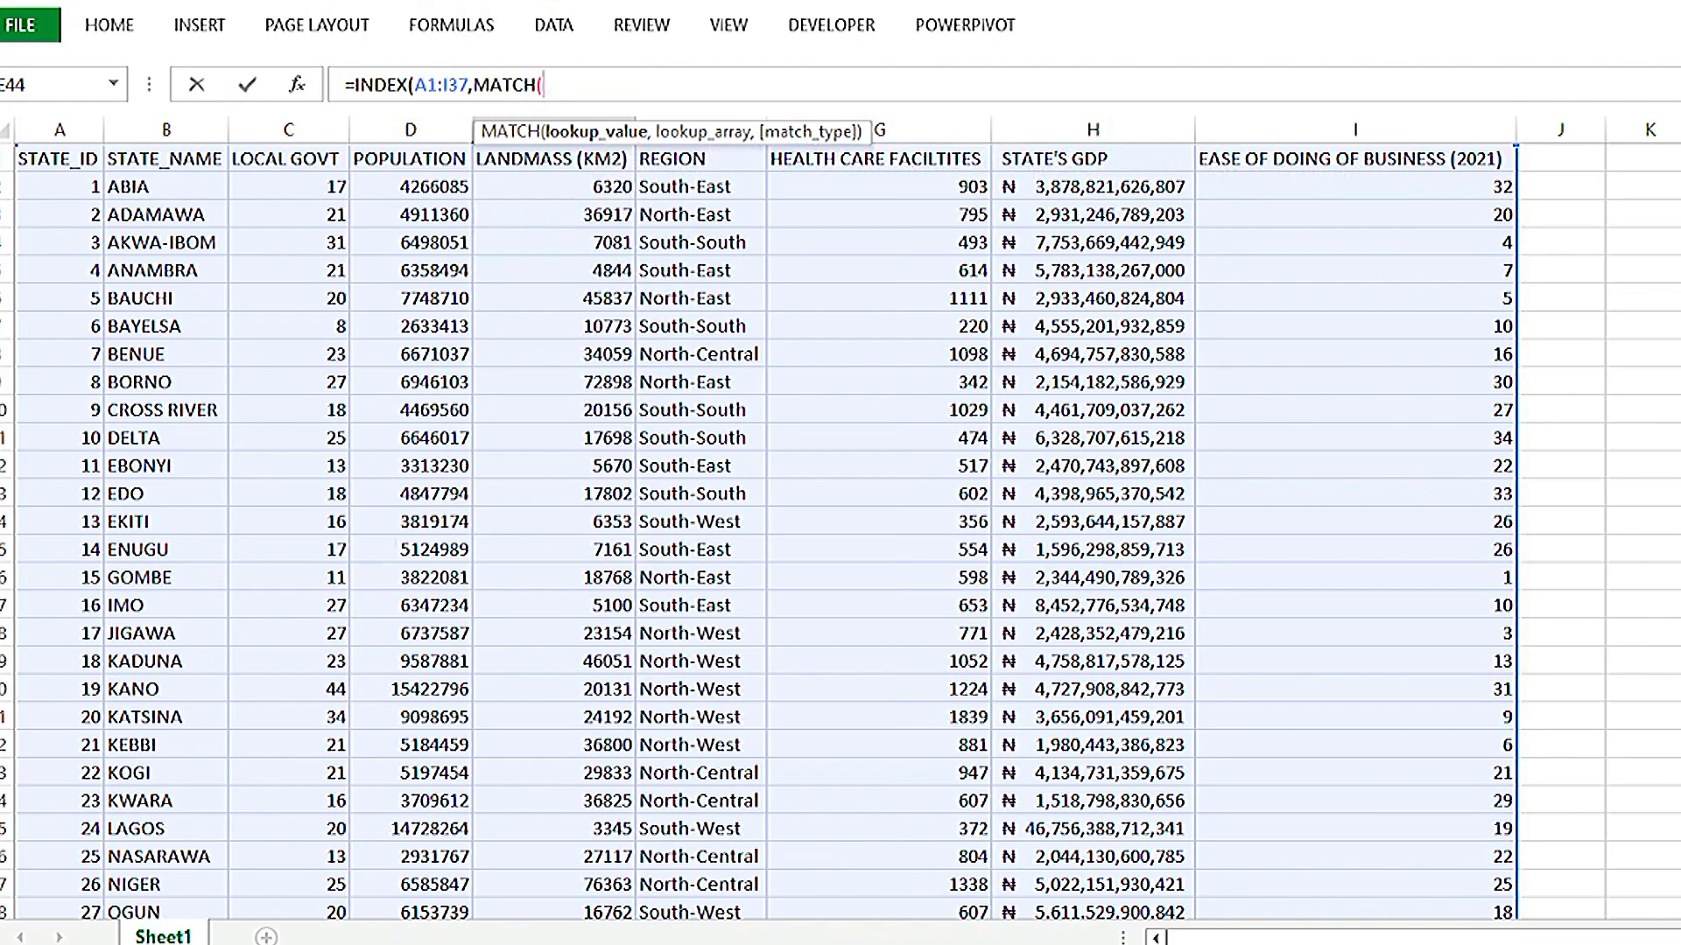
scroll(543, 111, down, 6)
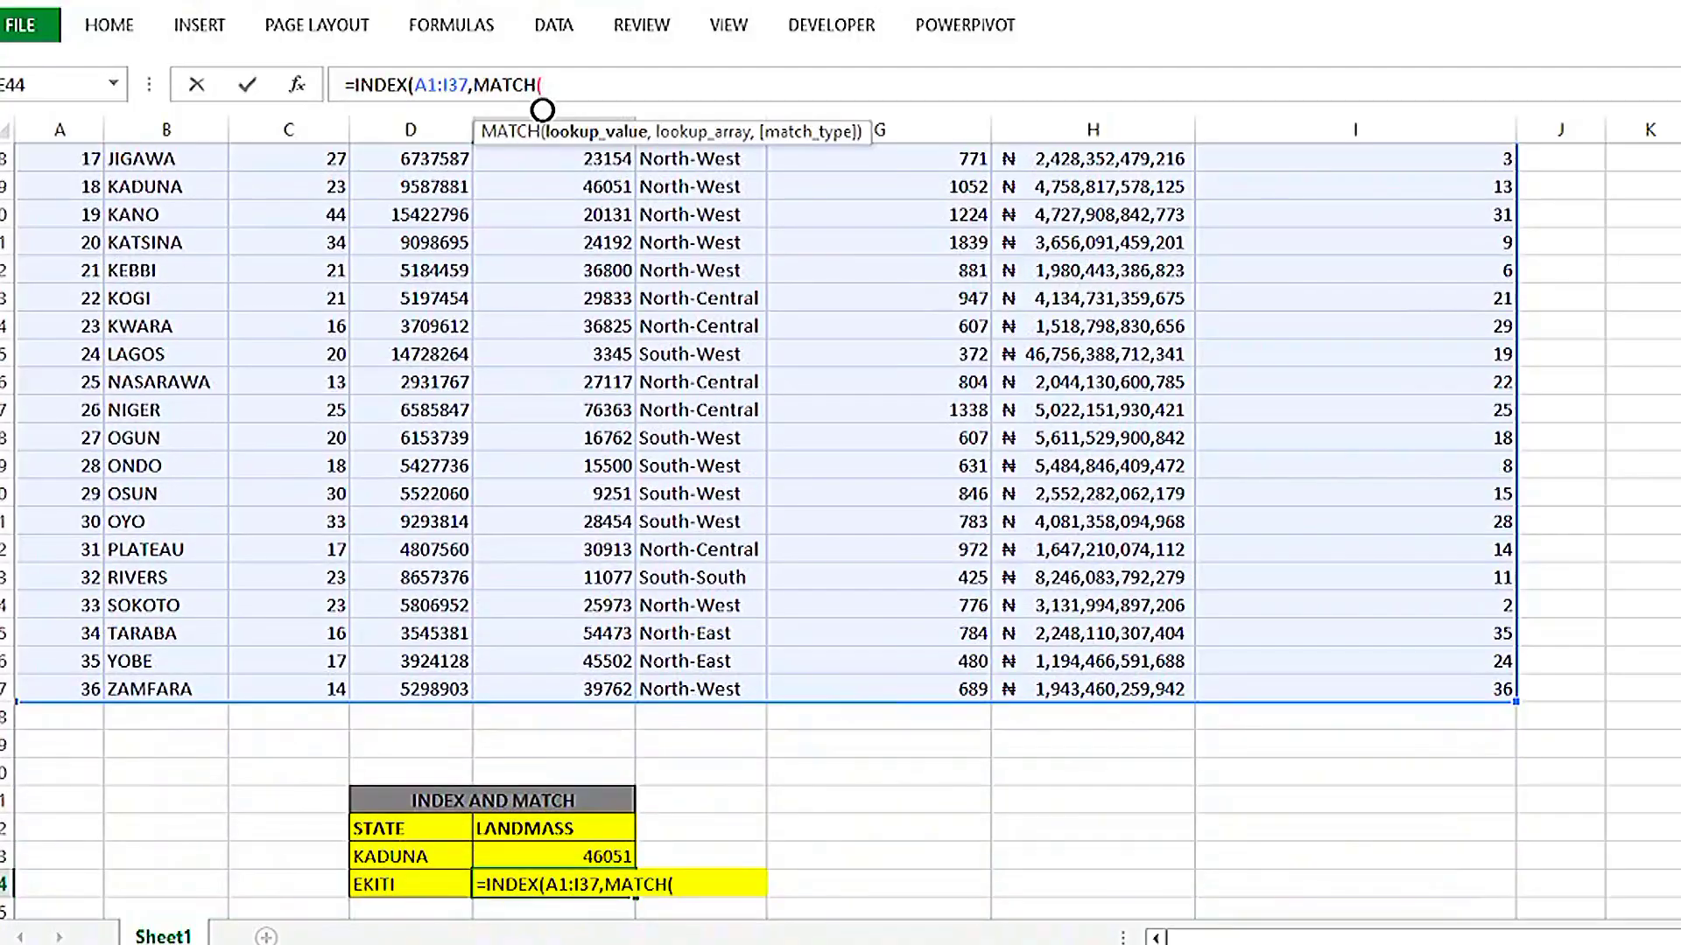
click(396, 885)
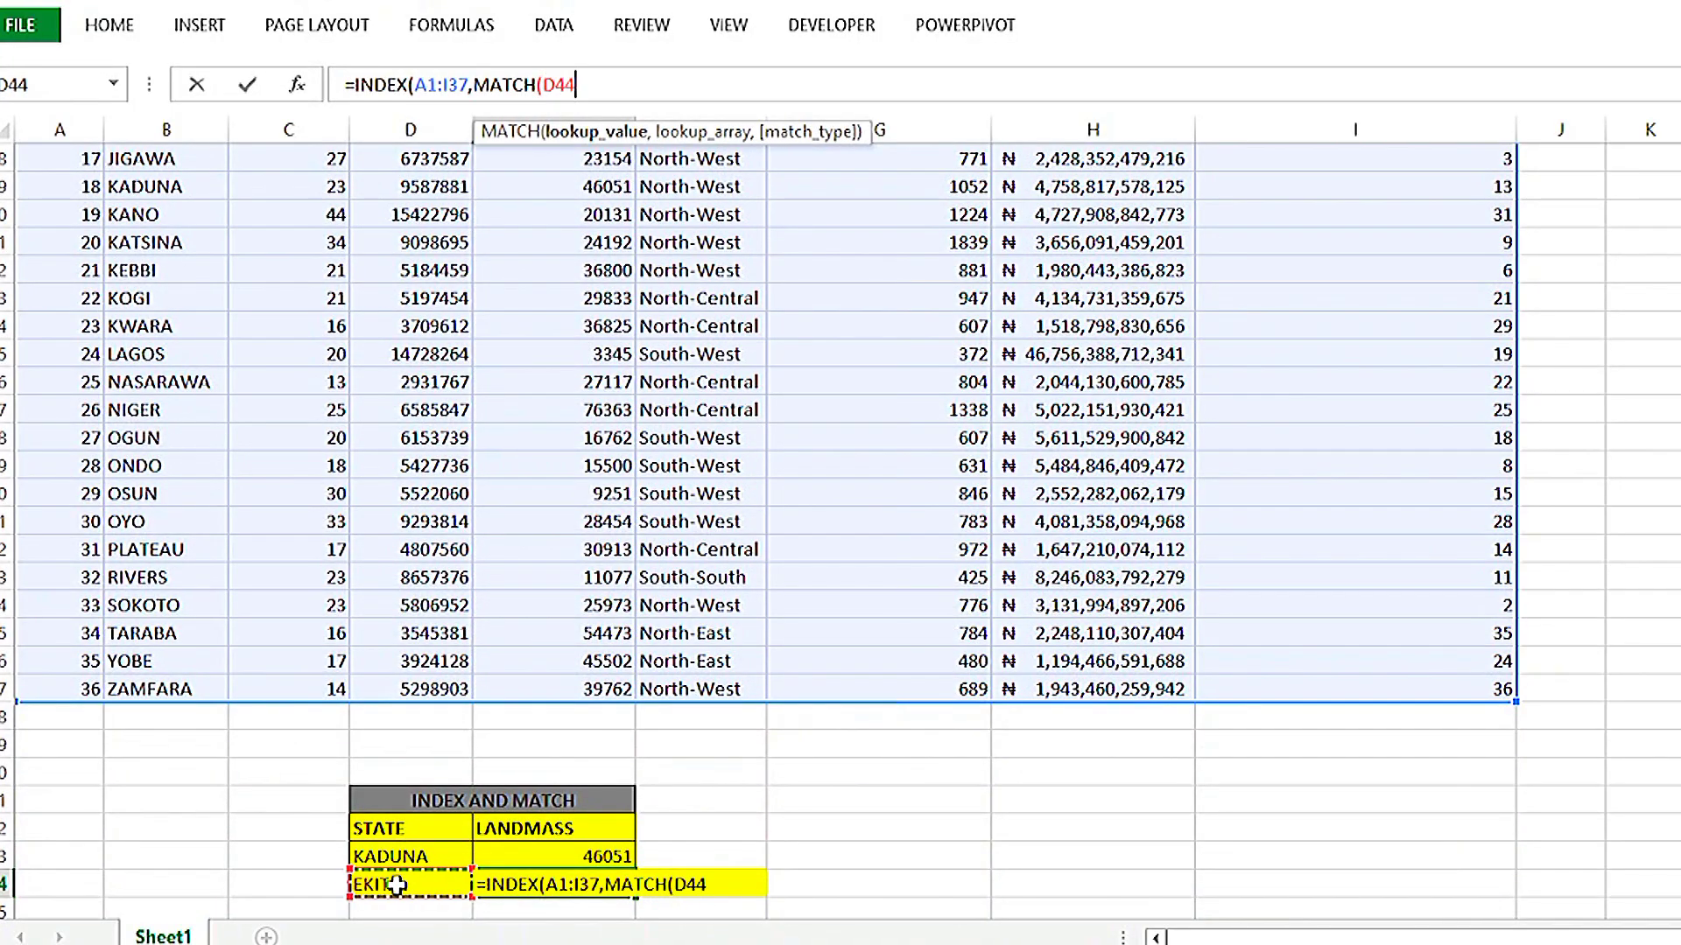
text(,)
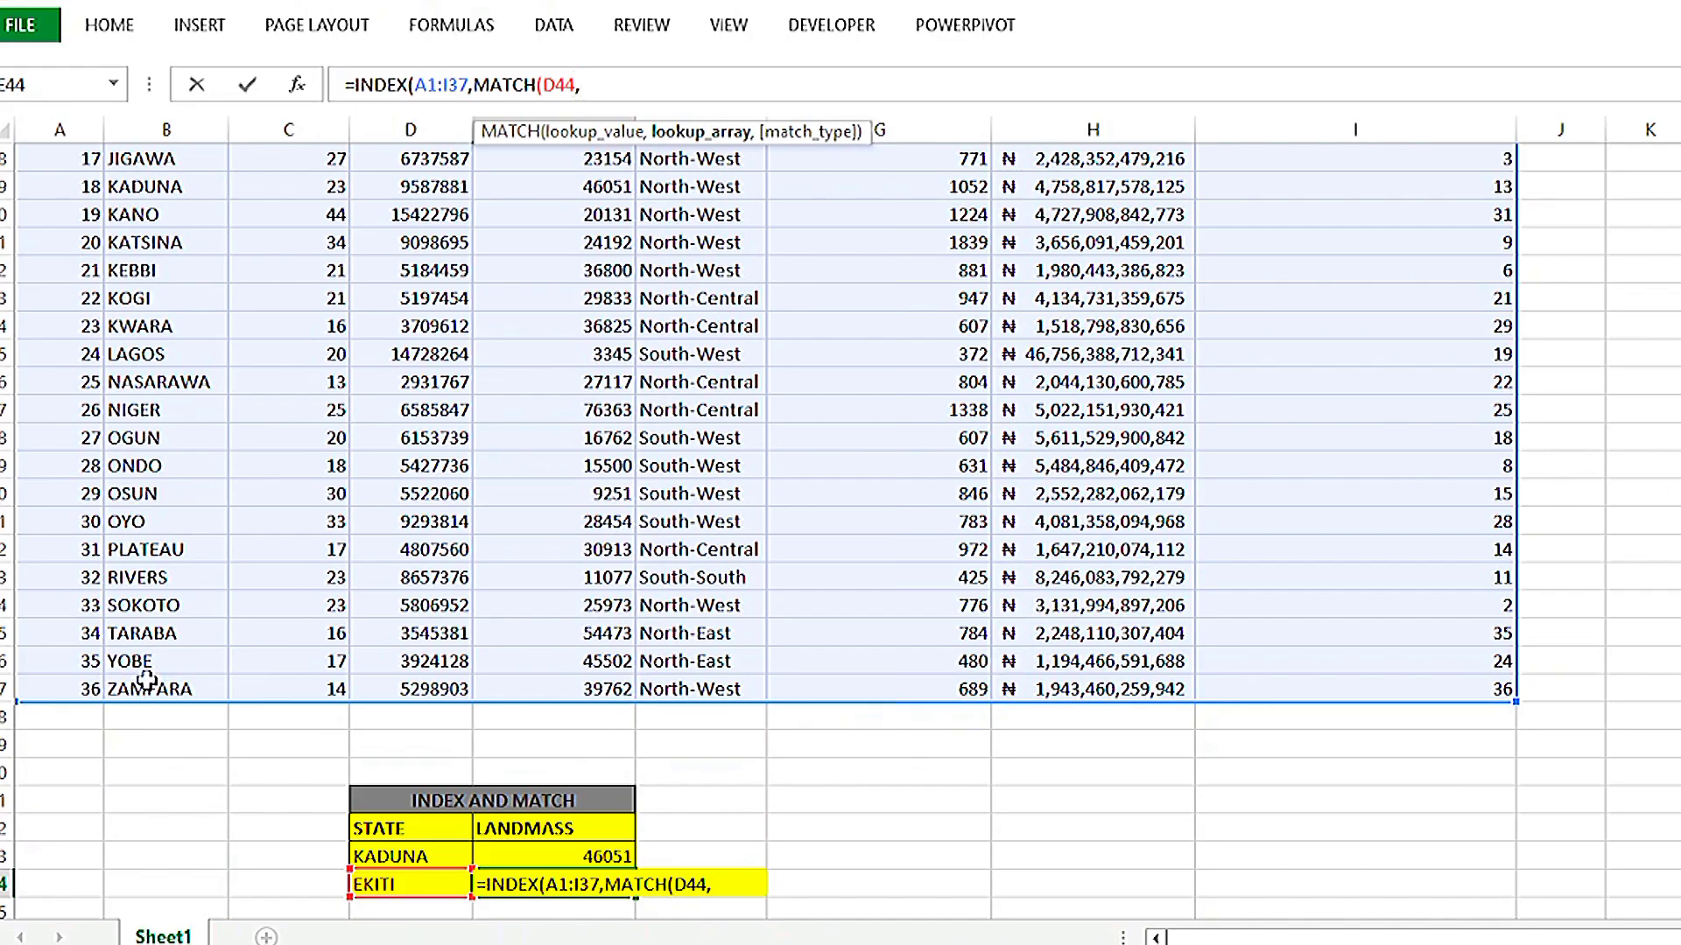
drag(138, 687, 203, 85)
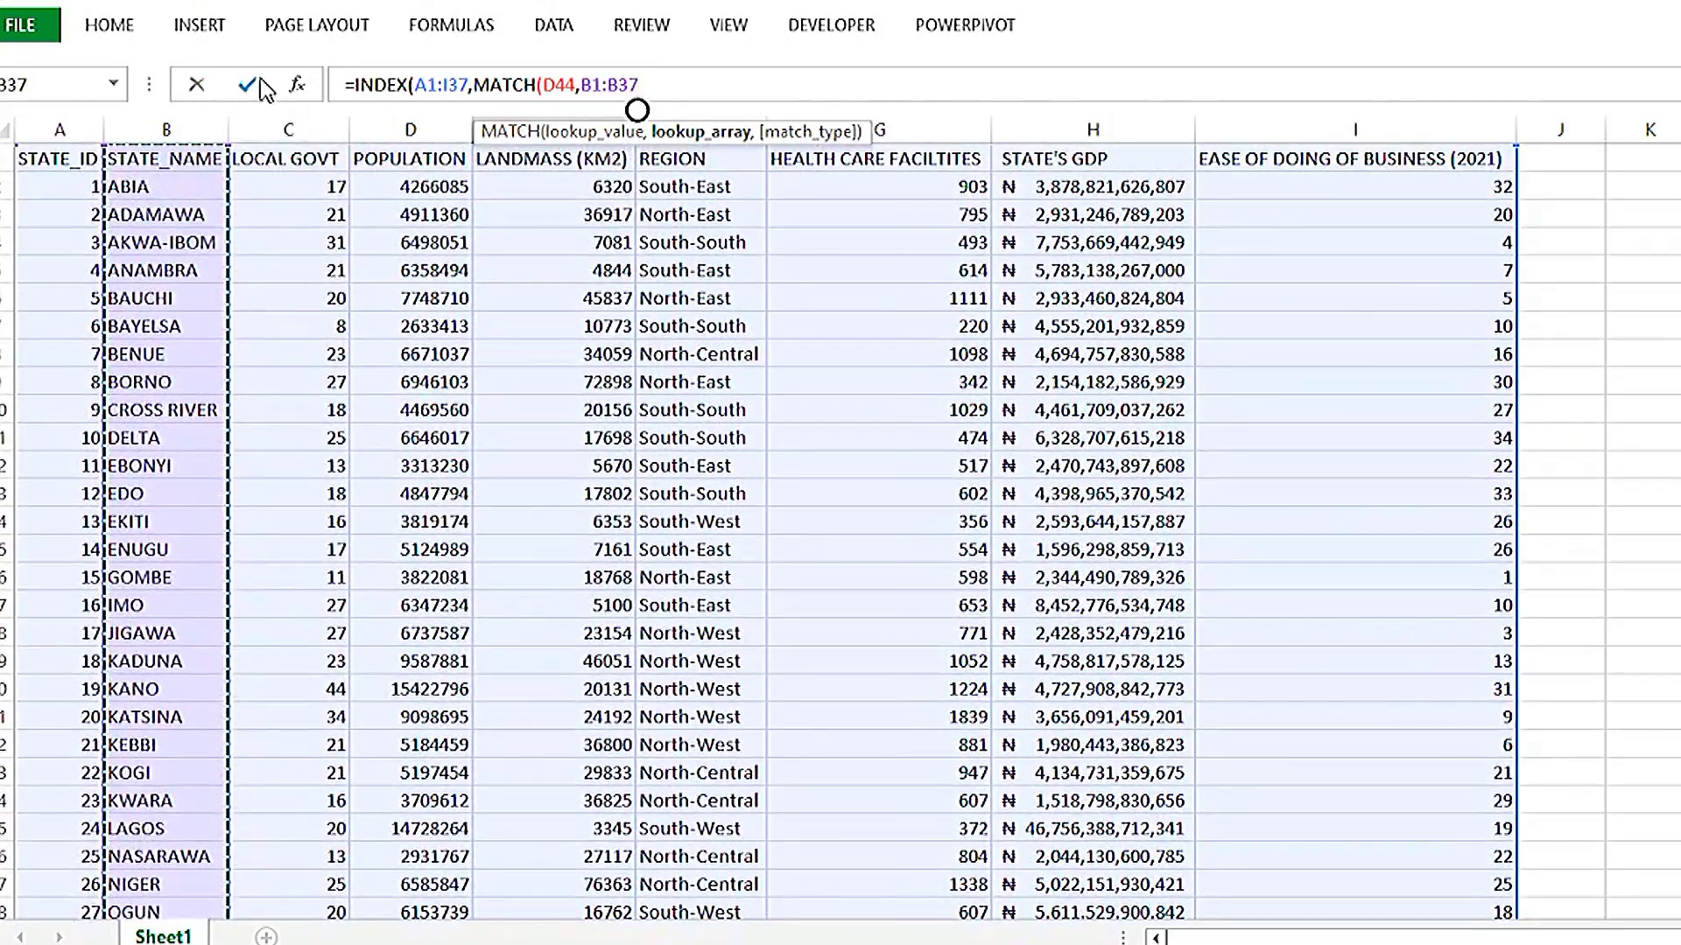
text(,)
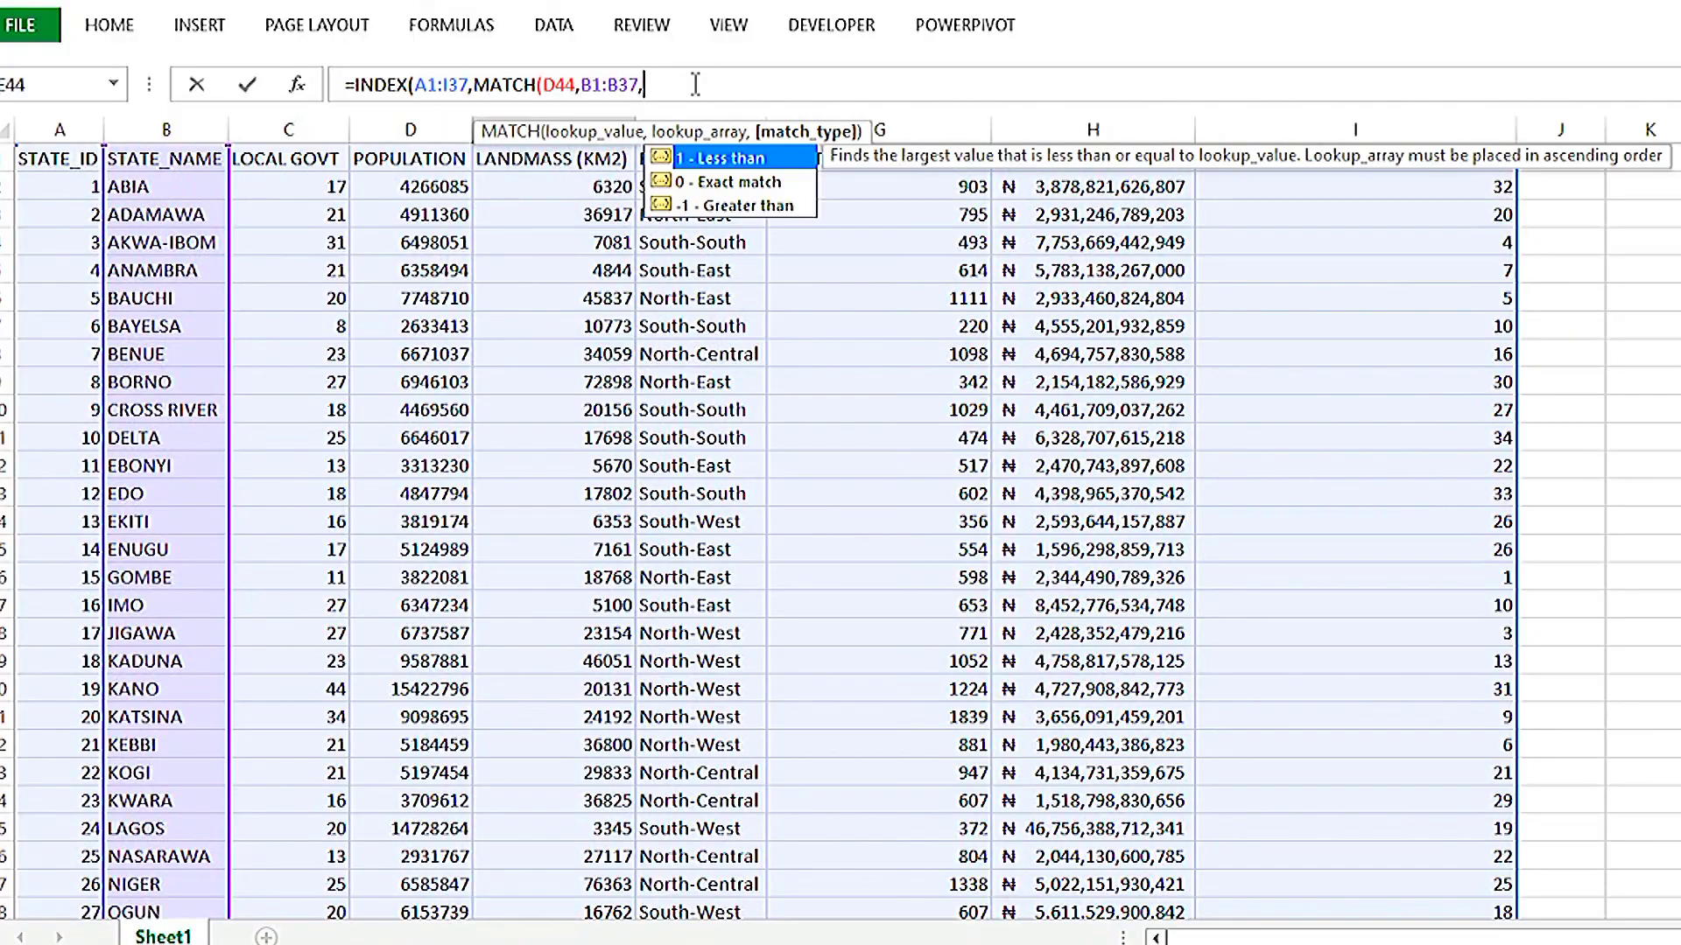
text(0))
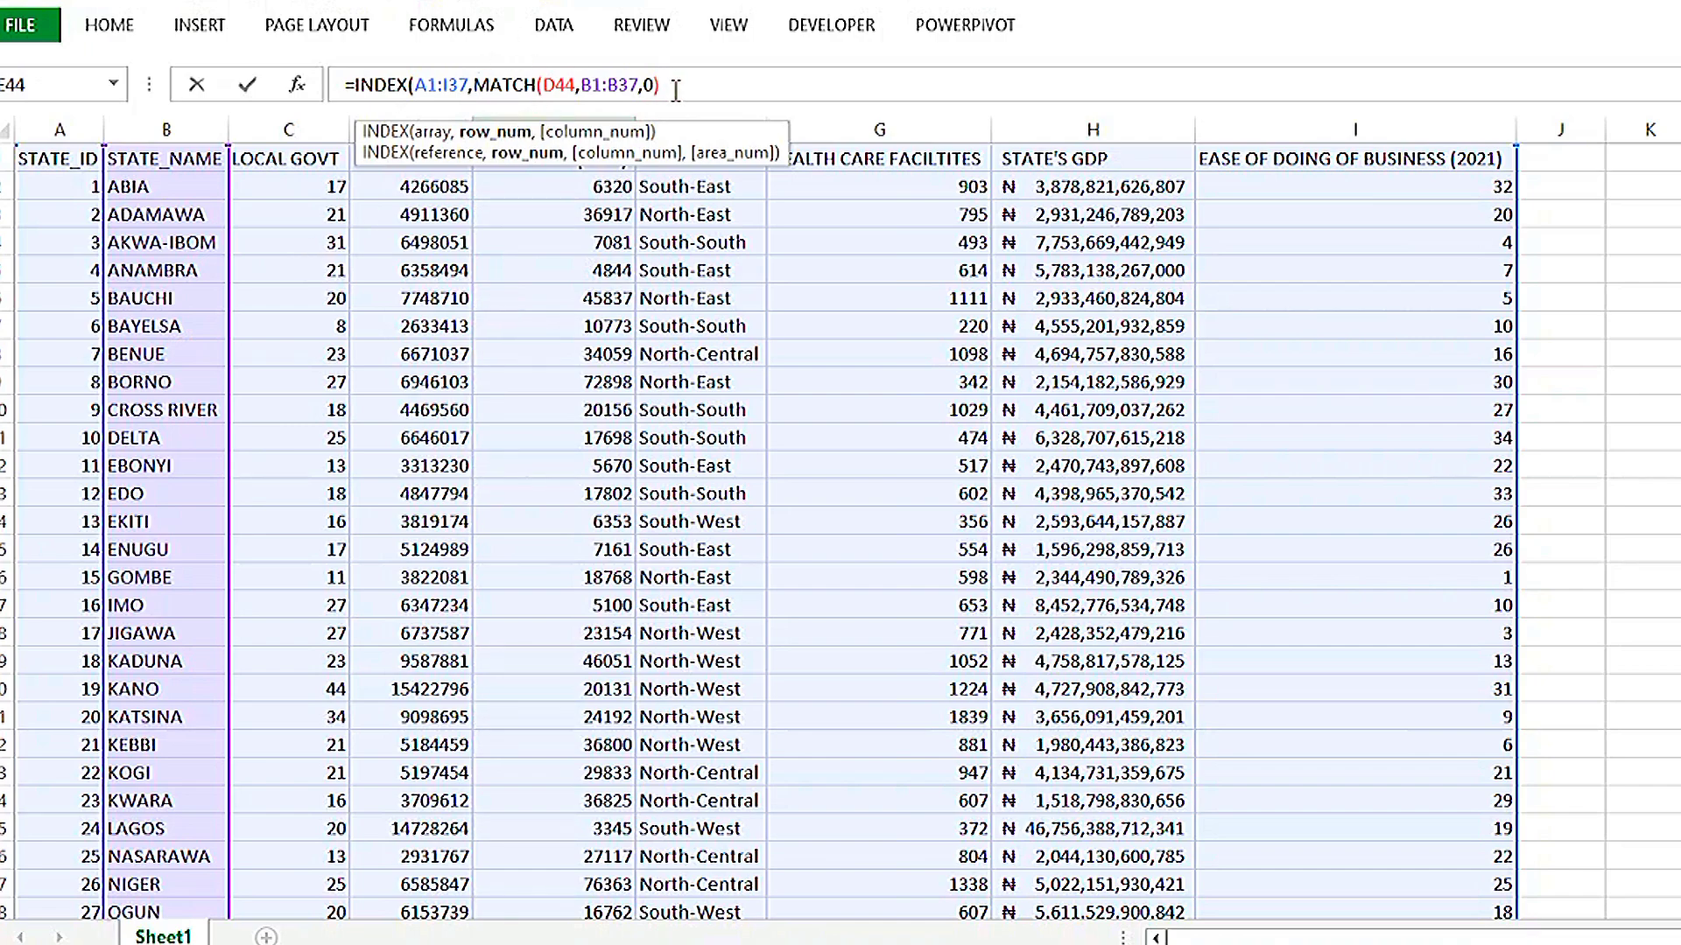
- Finish Ekiti's INDEX formula with column number 5 for the landmass, enter it, and check the result against the states table
text(,)
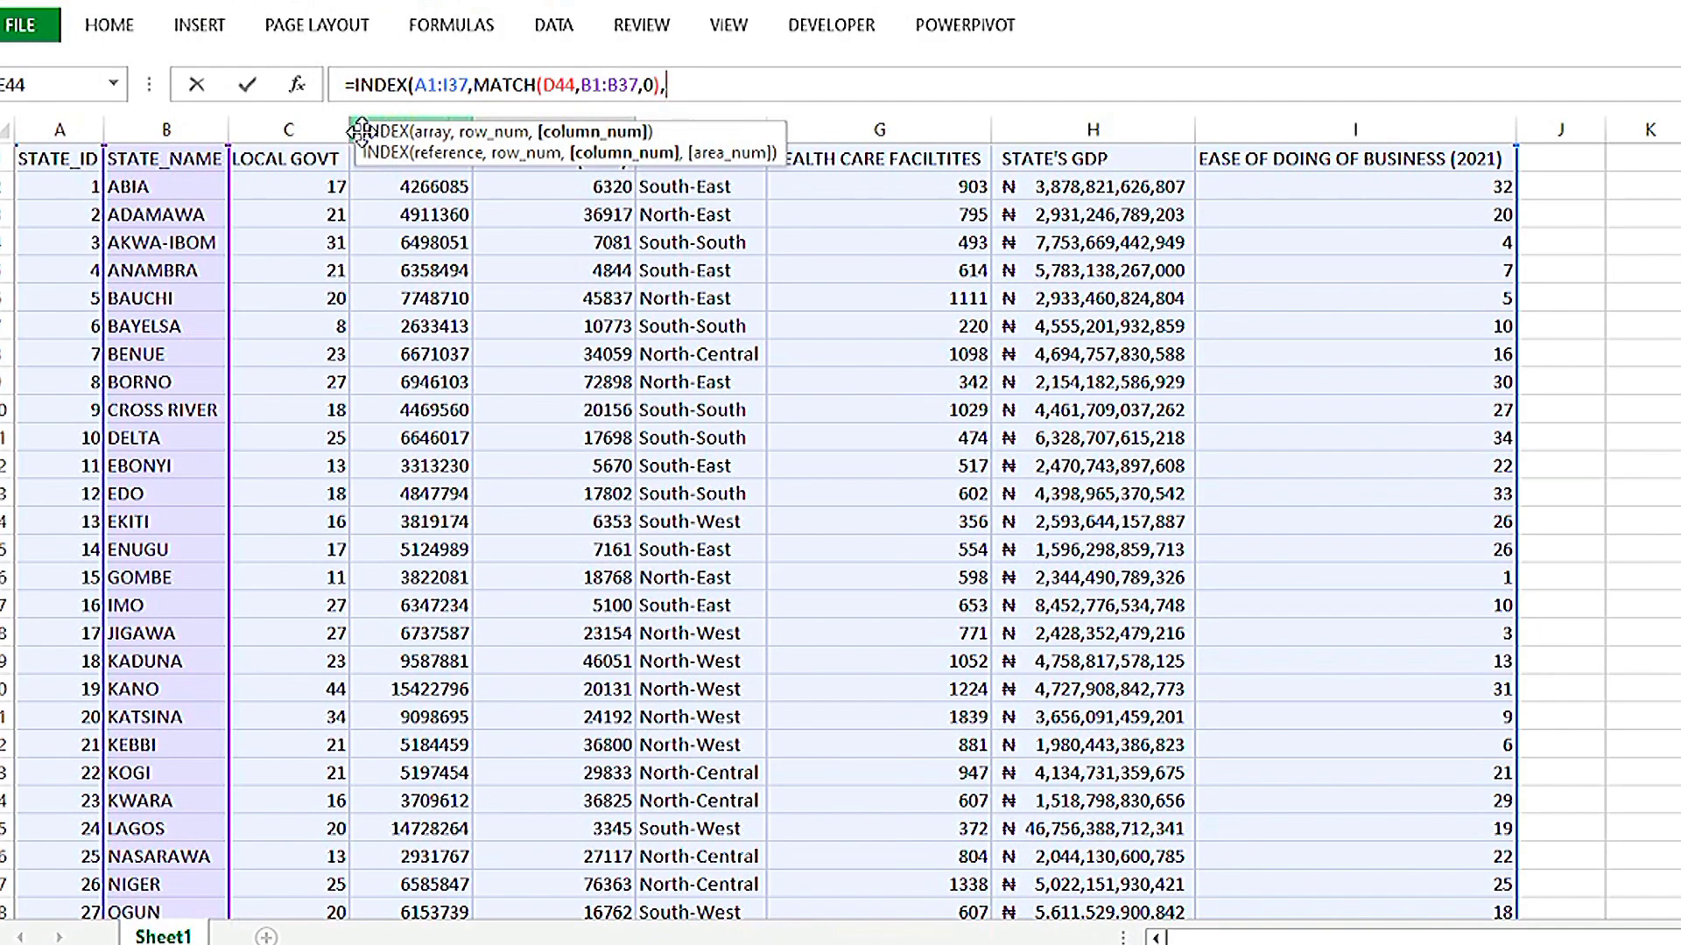
drag(361, 132, 669, 192)
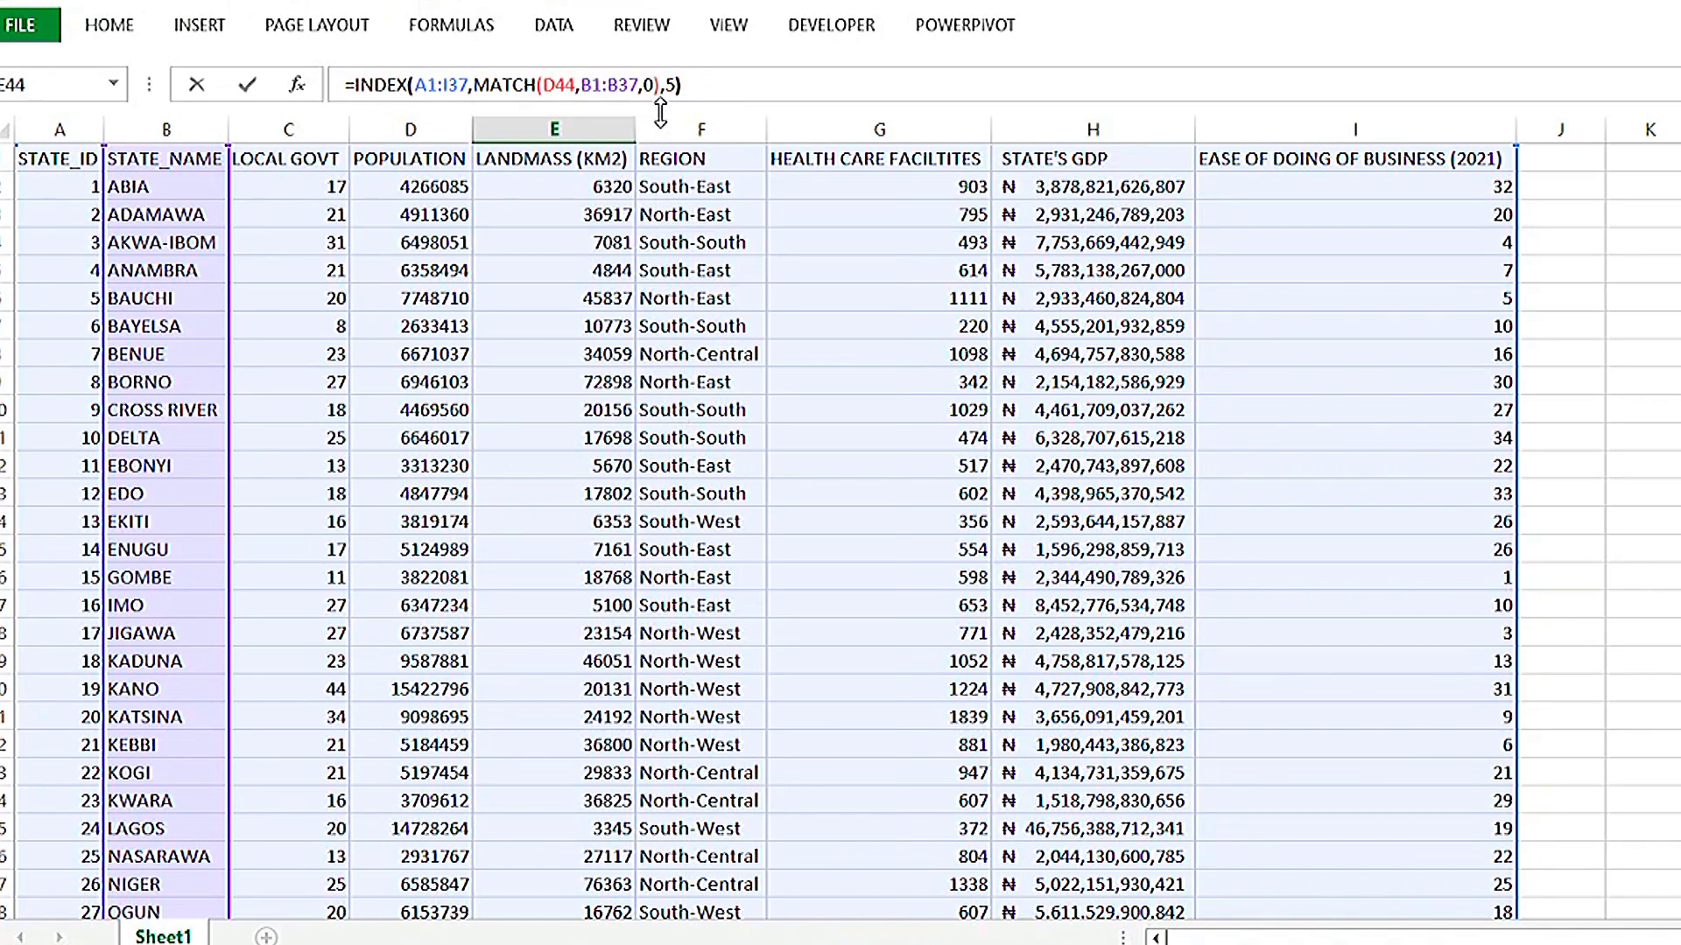
key(Return)
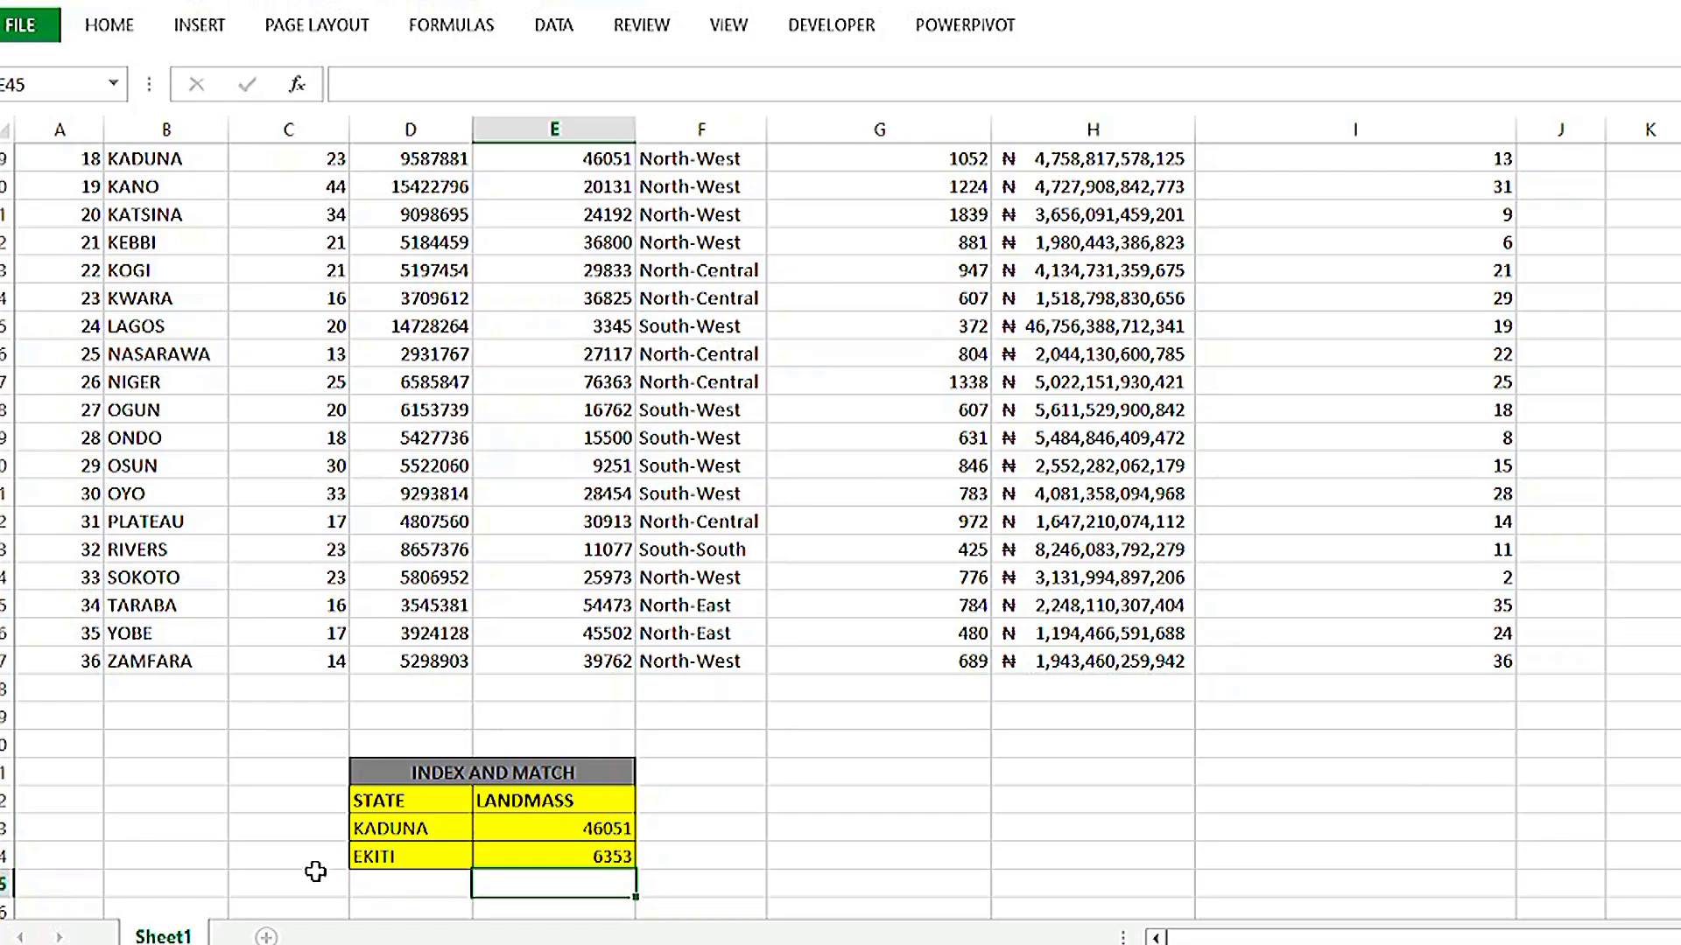
scroll(496, 760, up, 5)
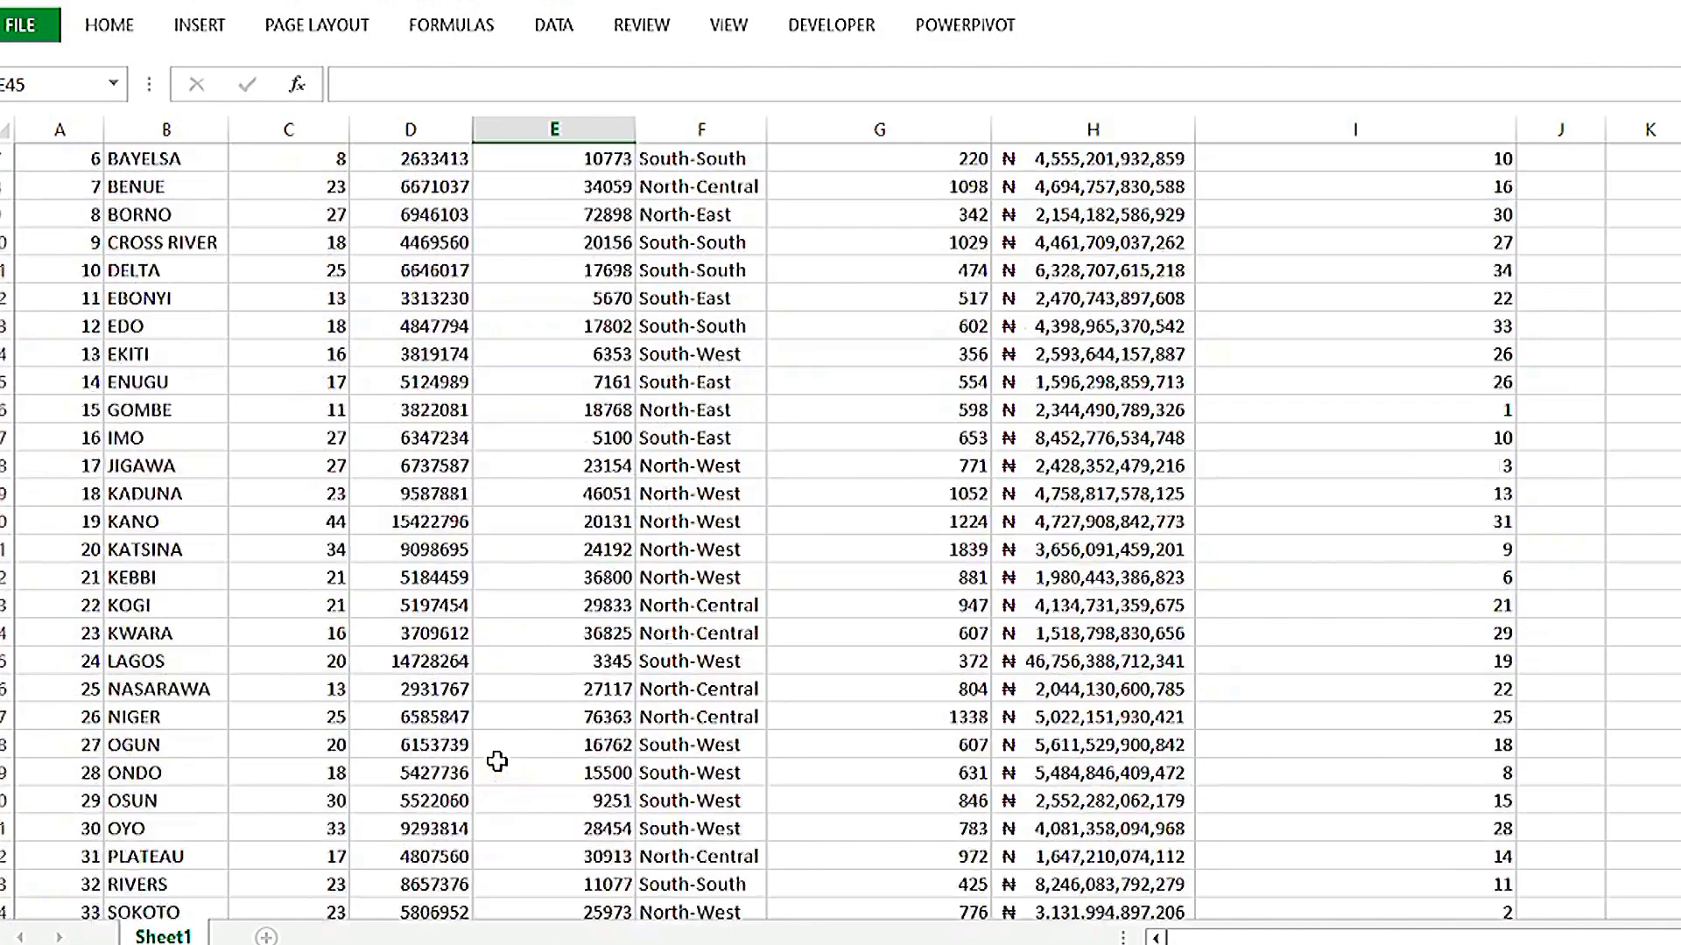
scroll(496, 760, down, 5)
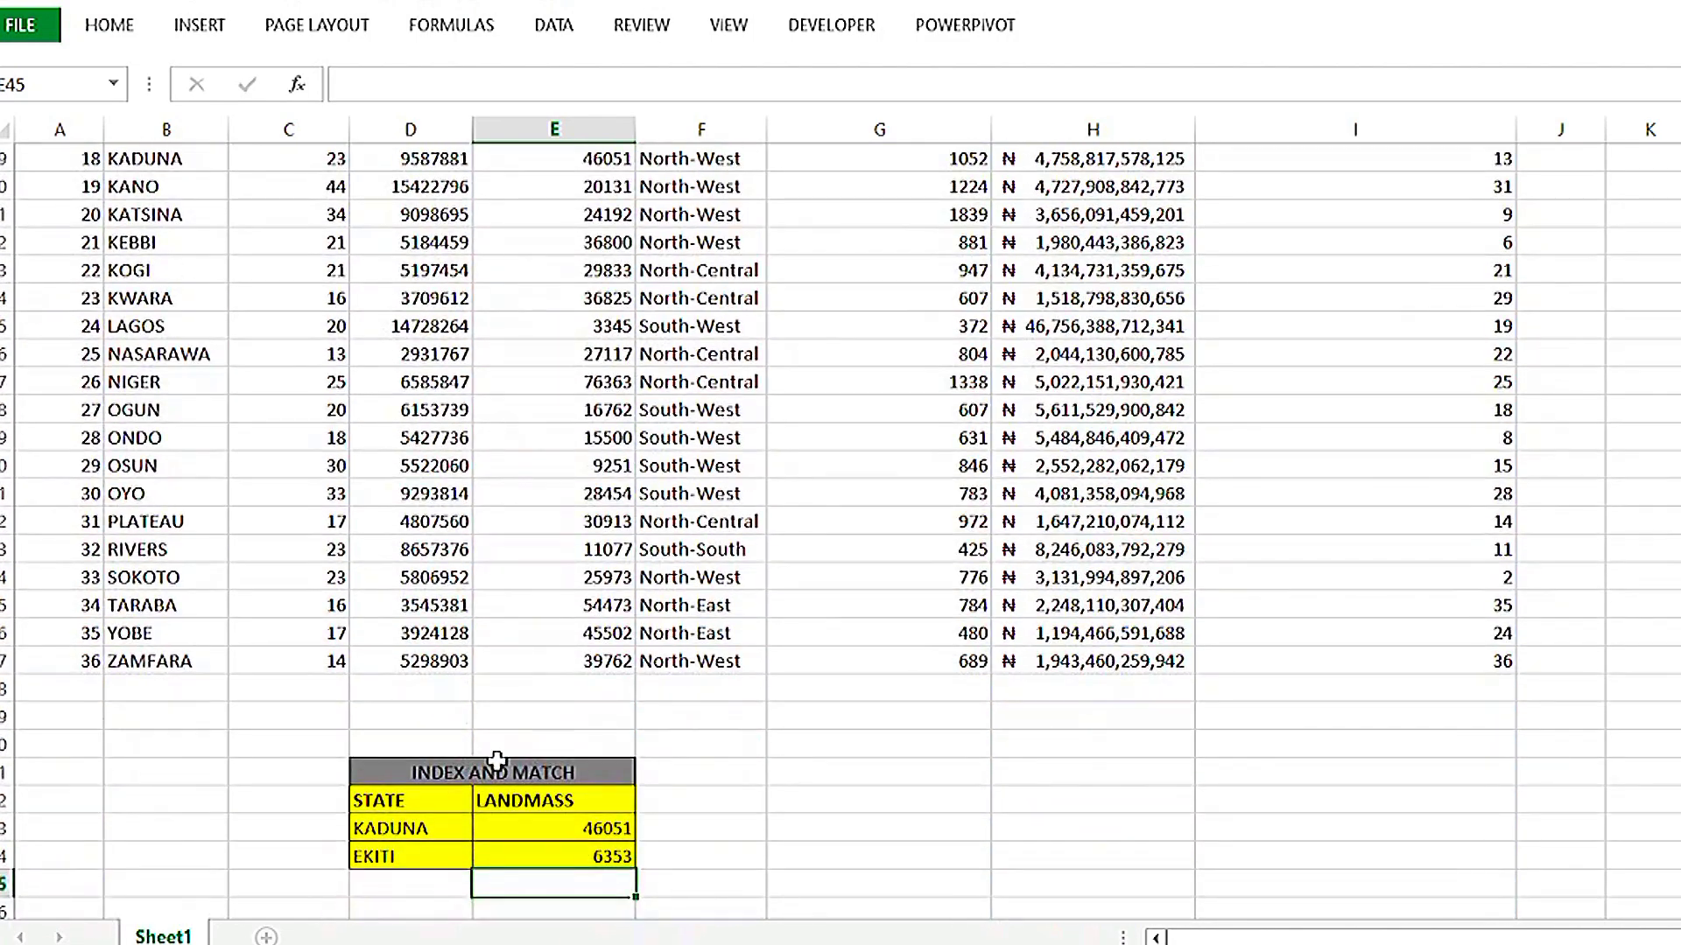